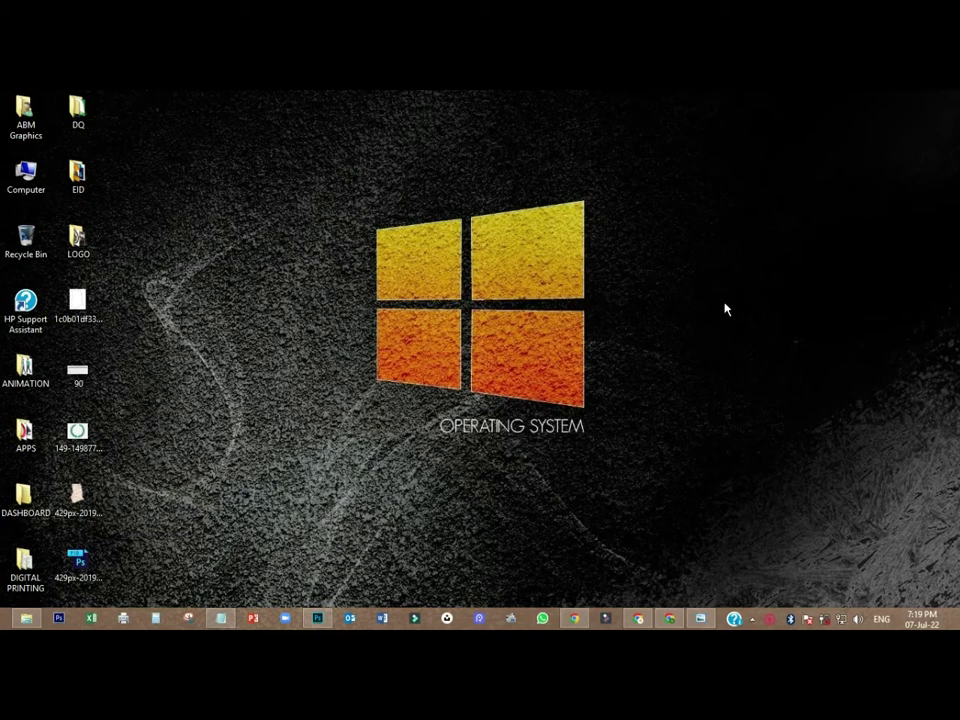
- Dismiss the screen recorder's options and bring Photoshop to the front
right_click(771, 620)
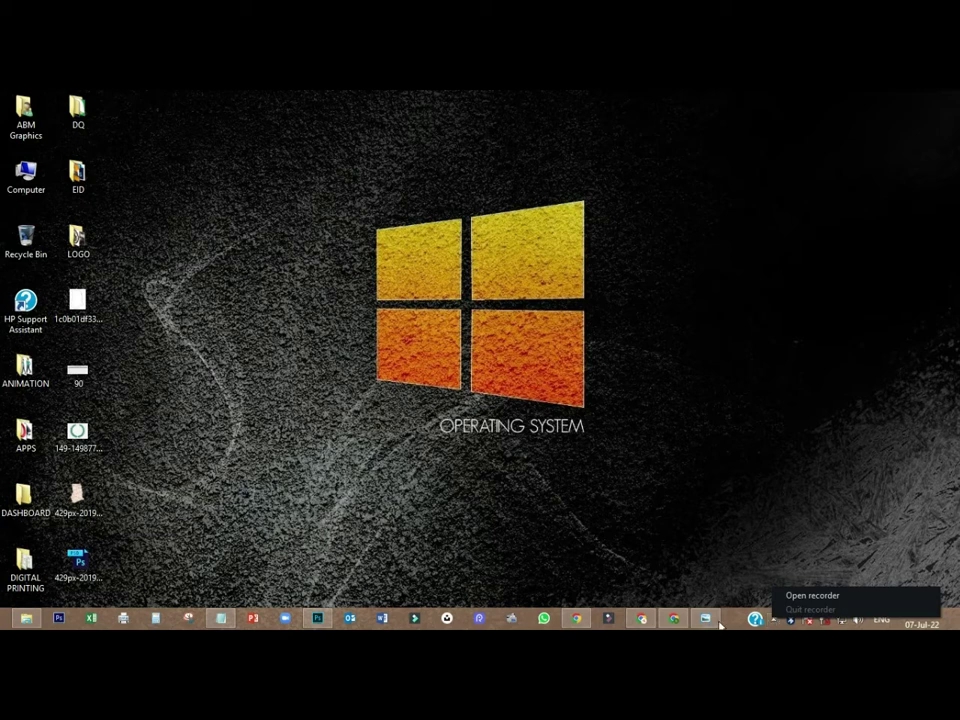
click(534, 510)
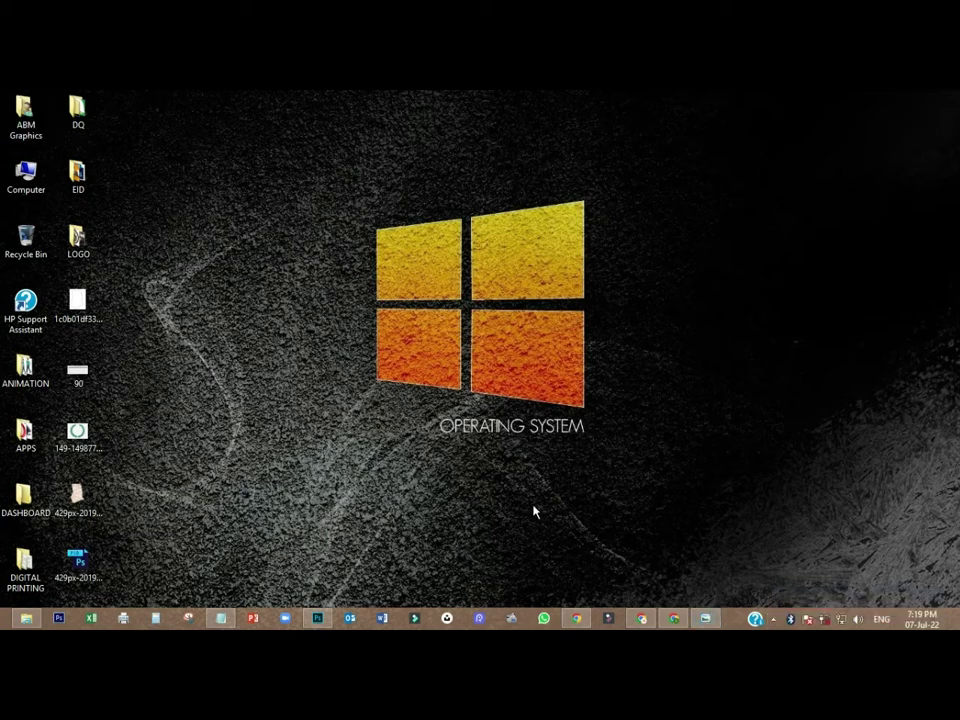
click(319, 619)
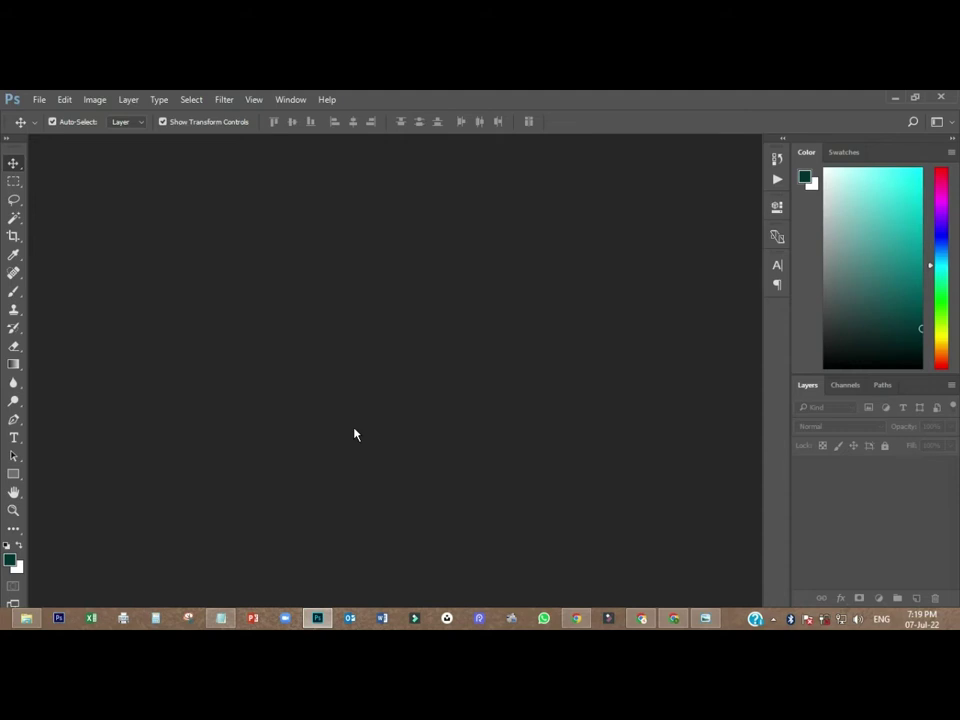
- Create an International Paper A3 document named CERTIFICATE
click(39, 99)
click(48, 117)
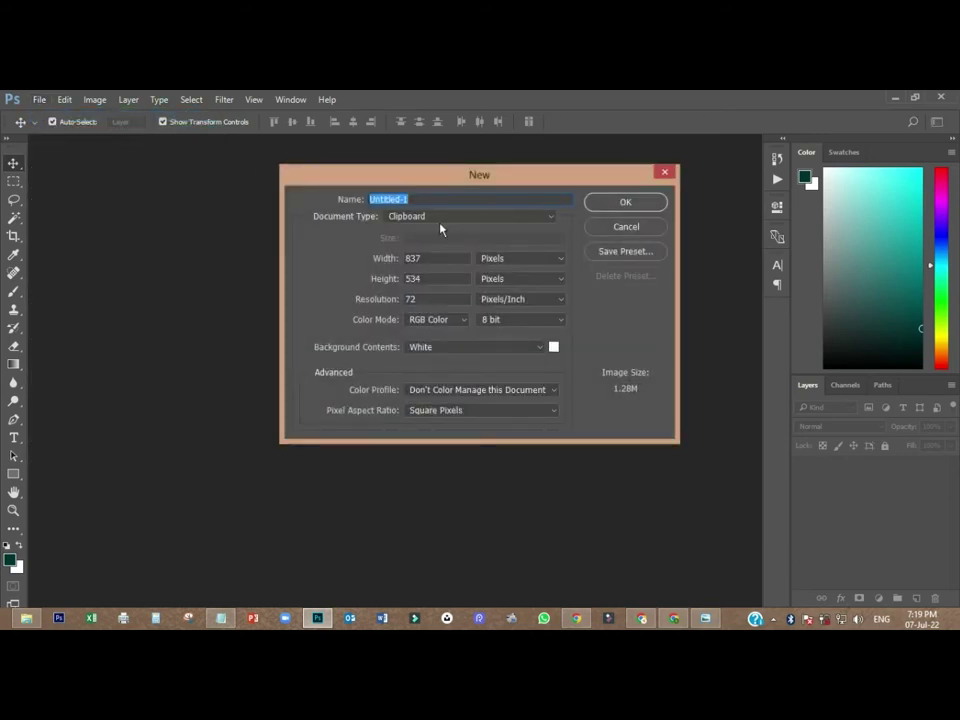
click(440, 218)
click(436, 286)
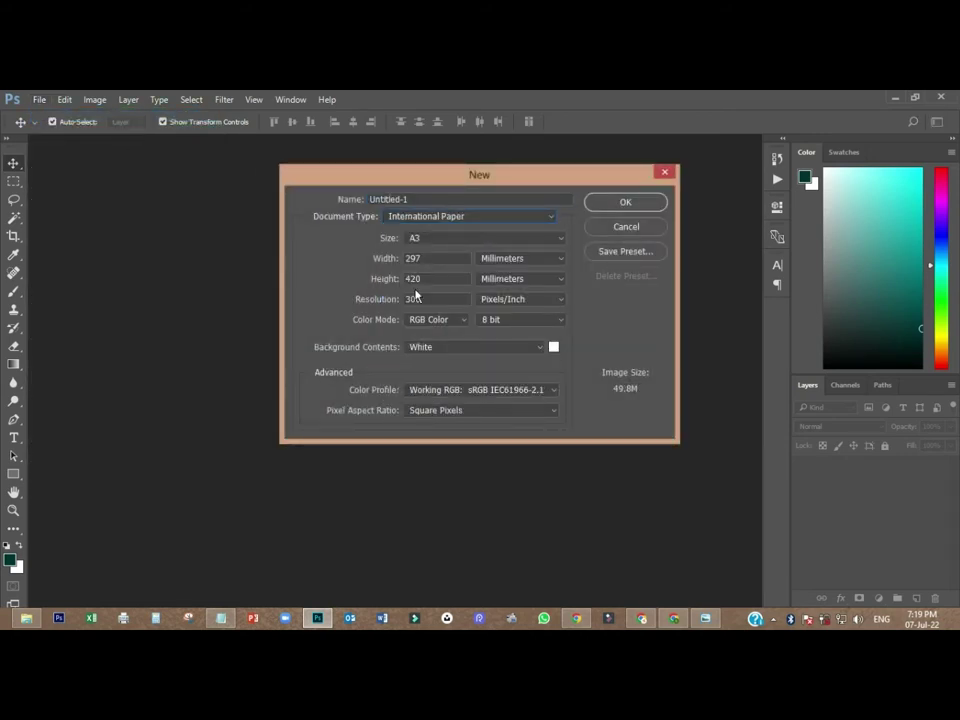
click(333, 200)
text(d)
key(BackSpace)
text(CERTIFICATE)
click(458, 239)
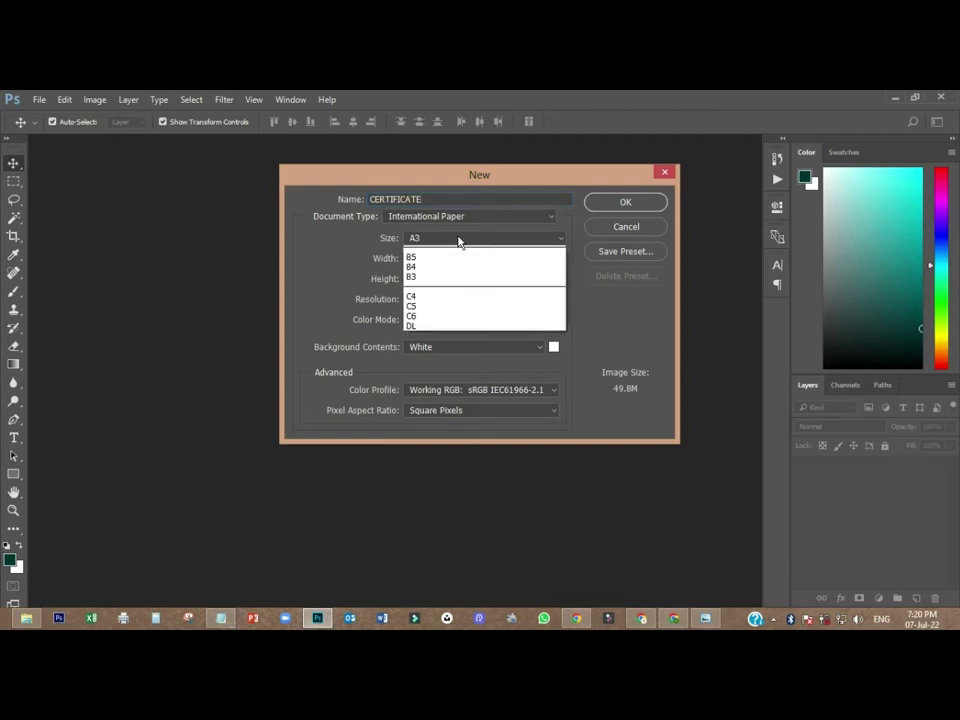
click(412, 281)
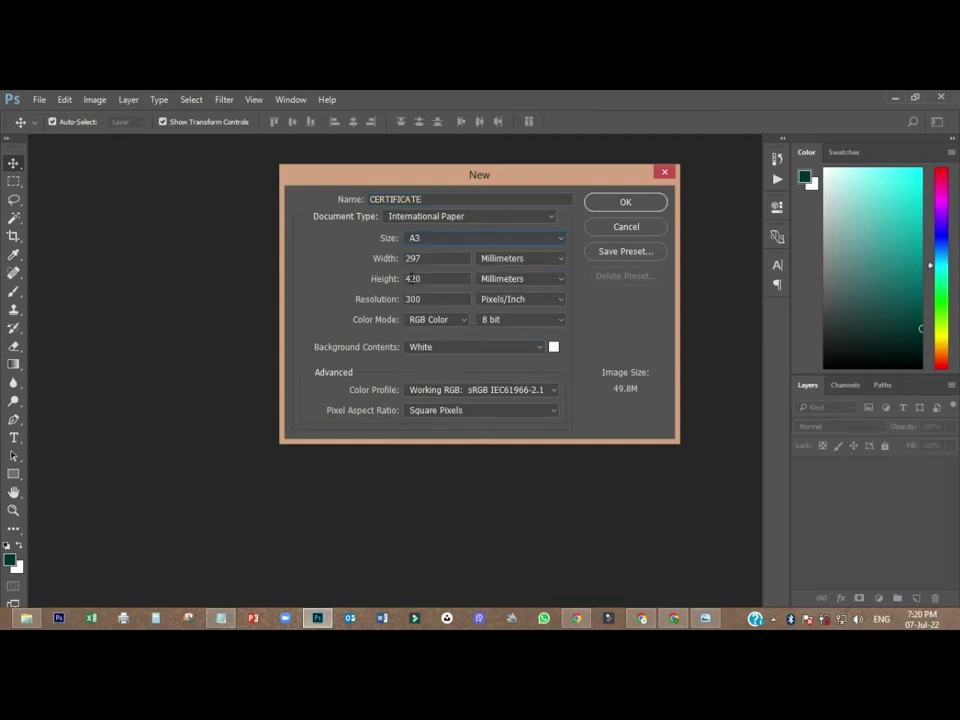
click(625, 201)
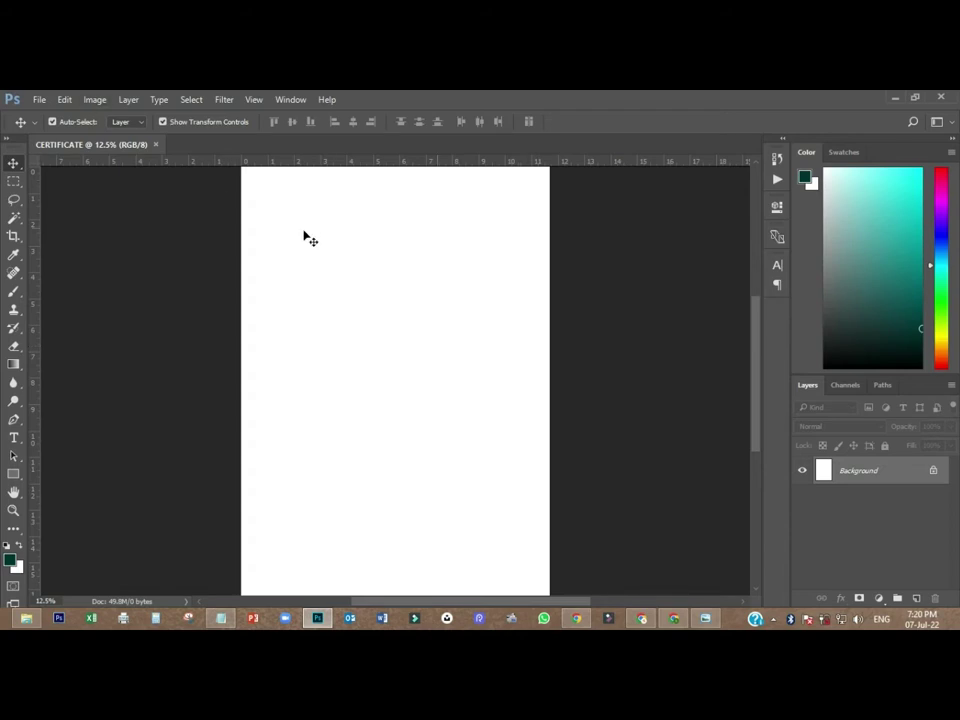
- Rotate the canvas 90° clockwise into landscape orientation
click(97, 100)
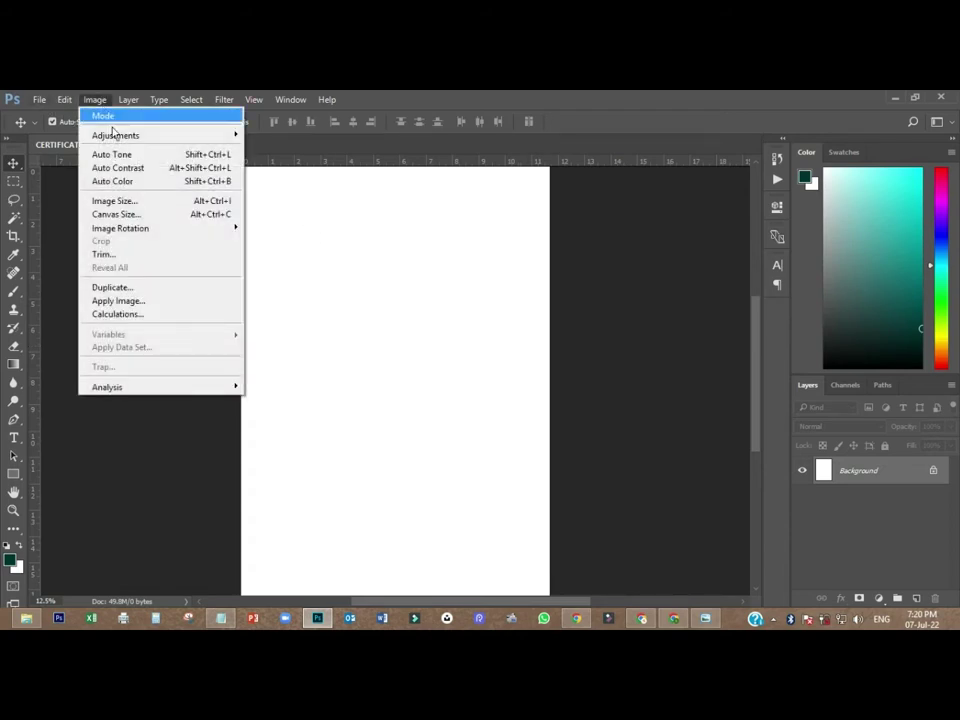
mouse_move(144, 228)
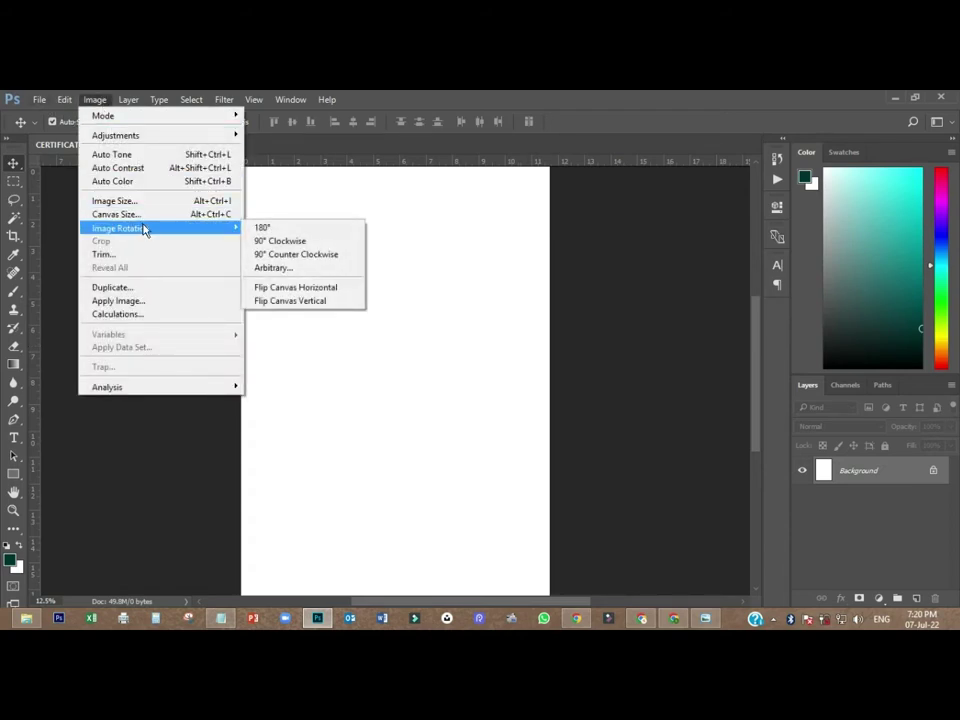
click(270, 242)
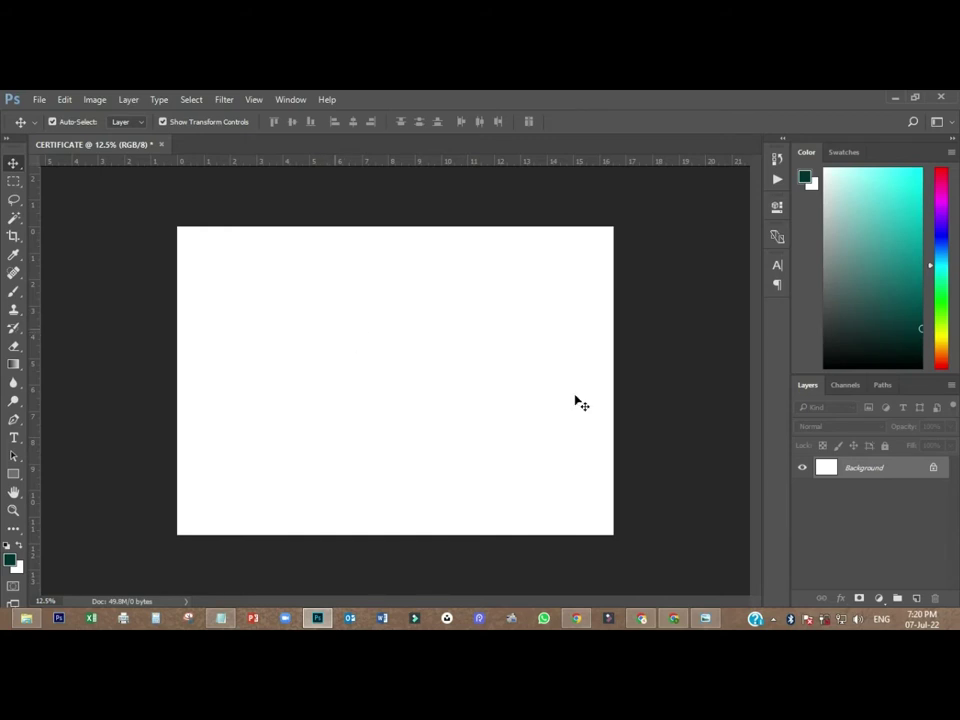
click(39, 100)
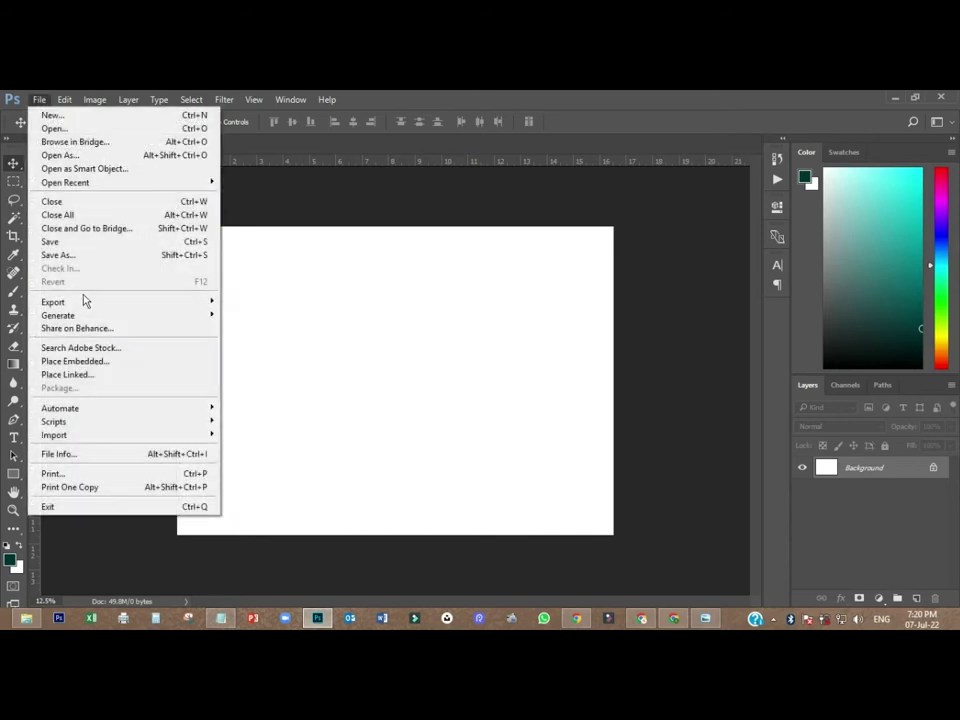
- Place certificate-1137087 from Downloads > character-red-shirt as a linked layer
click(80, 376)
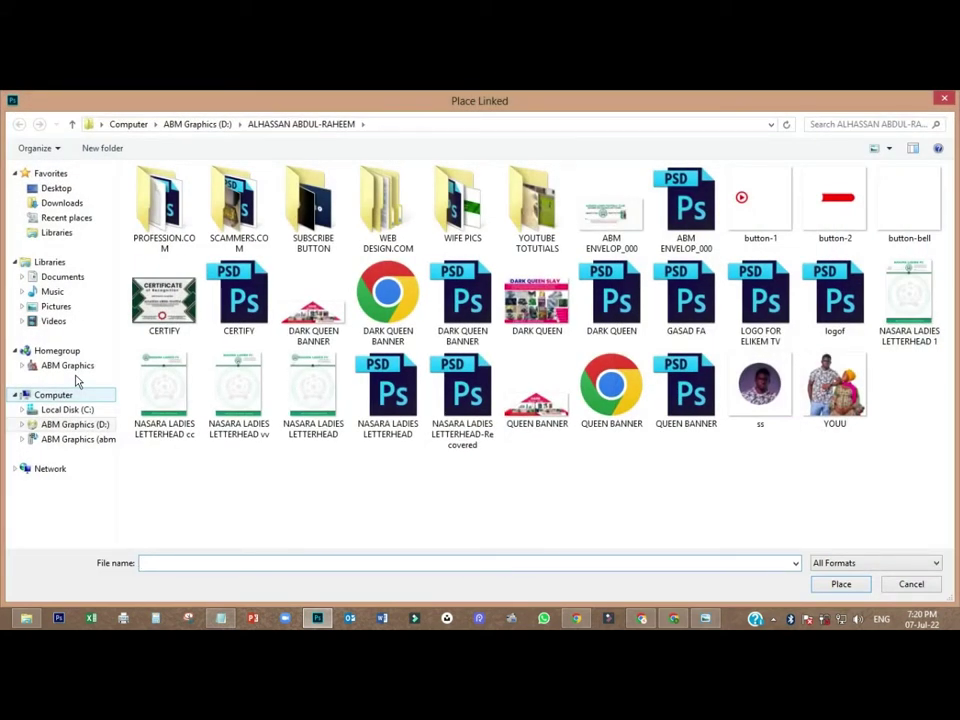
click(63, 203)
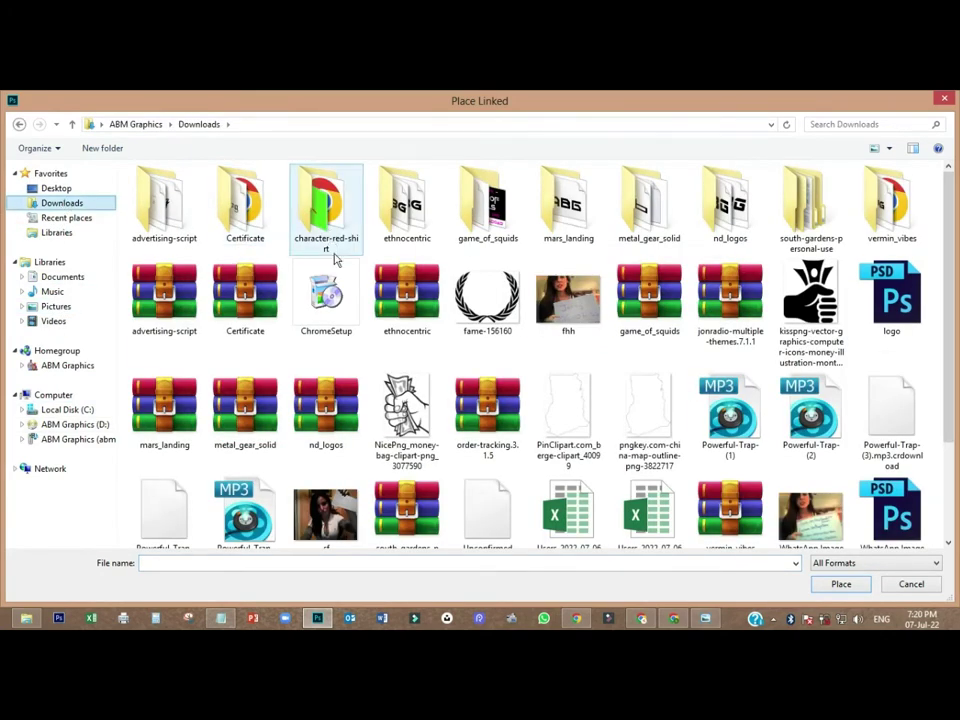
drag(949, 317, 937, 279)
double_click(316, 219)
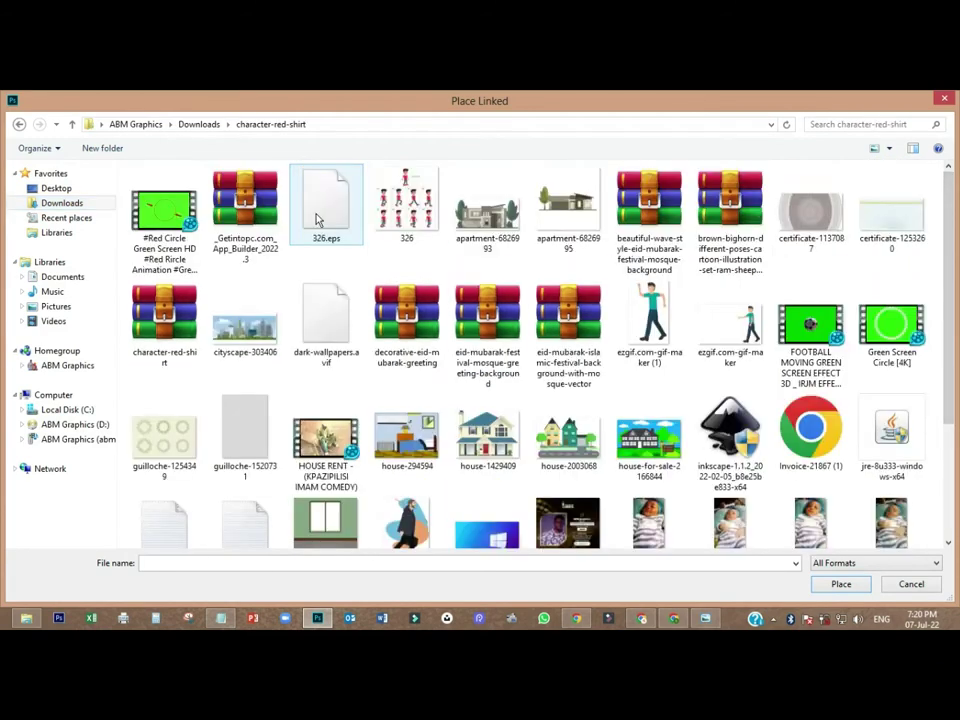
click(811, 226)
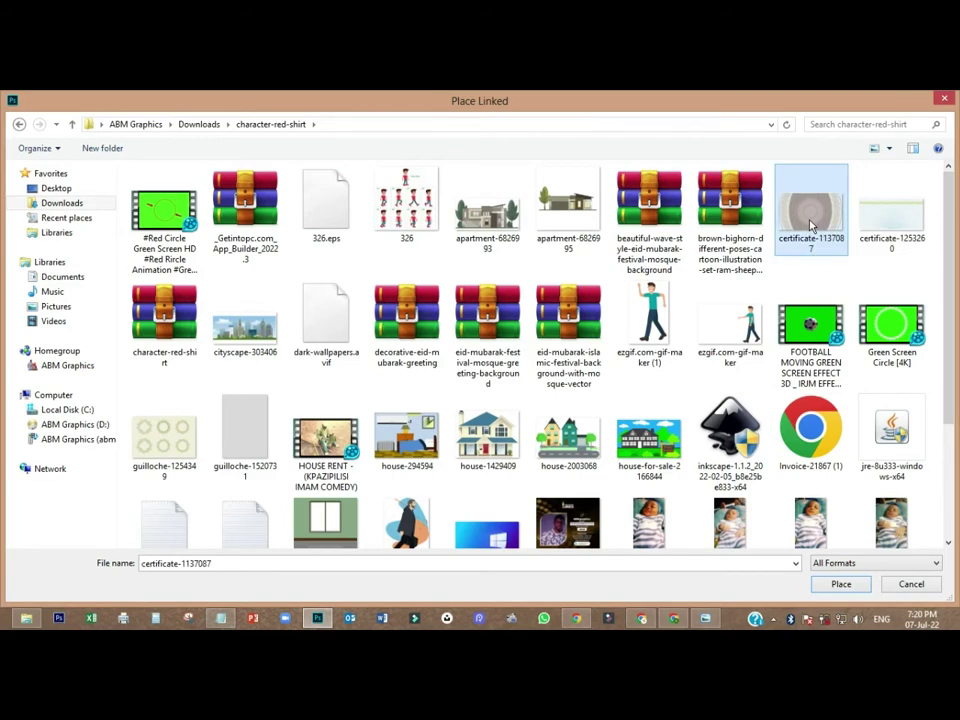
double_click(811, 226)
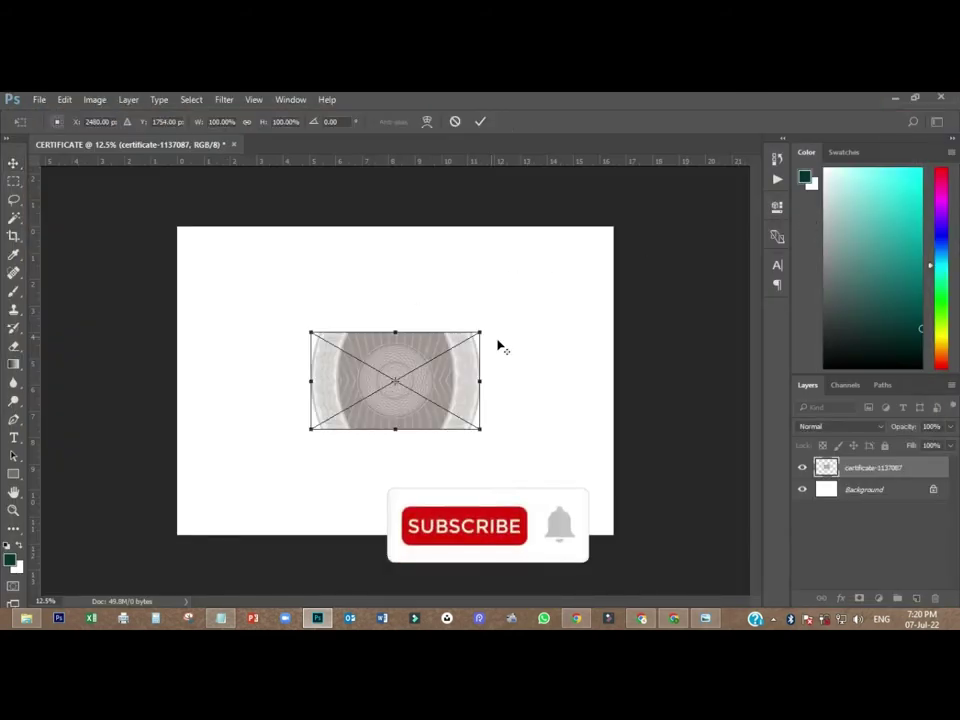
- Scale the guilloche pattern up to cover the whole page
drag(481, 331, 675, 216)
click(480, 121)
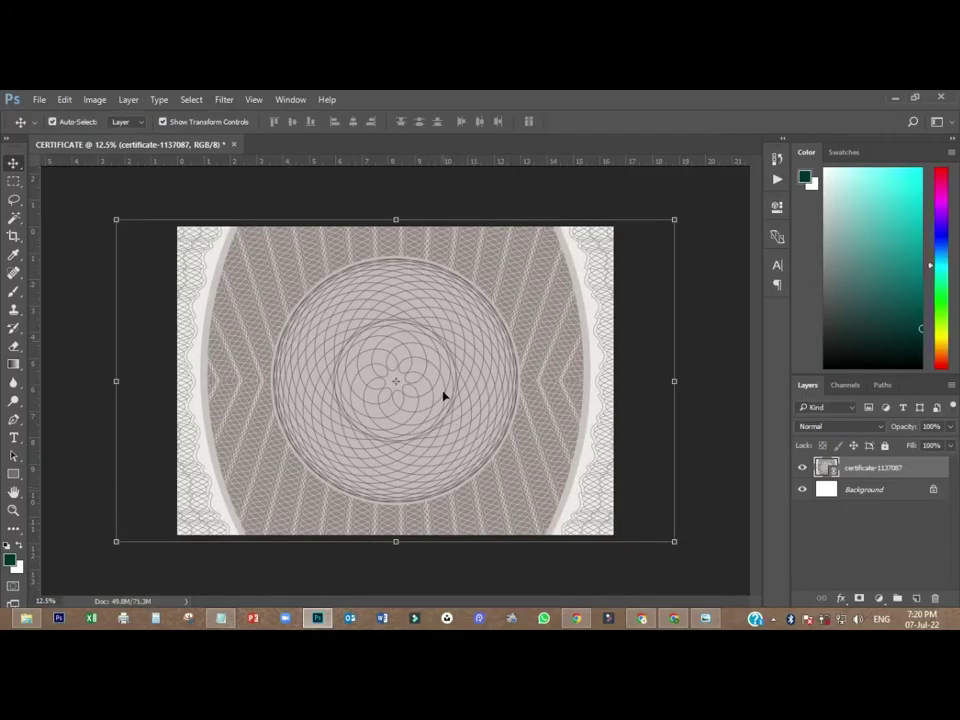
key(ctrl+t)
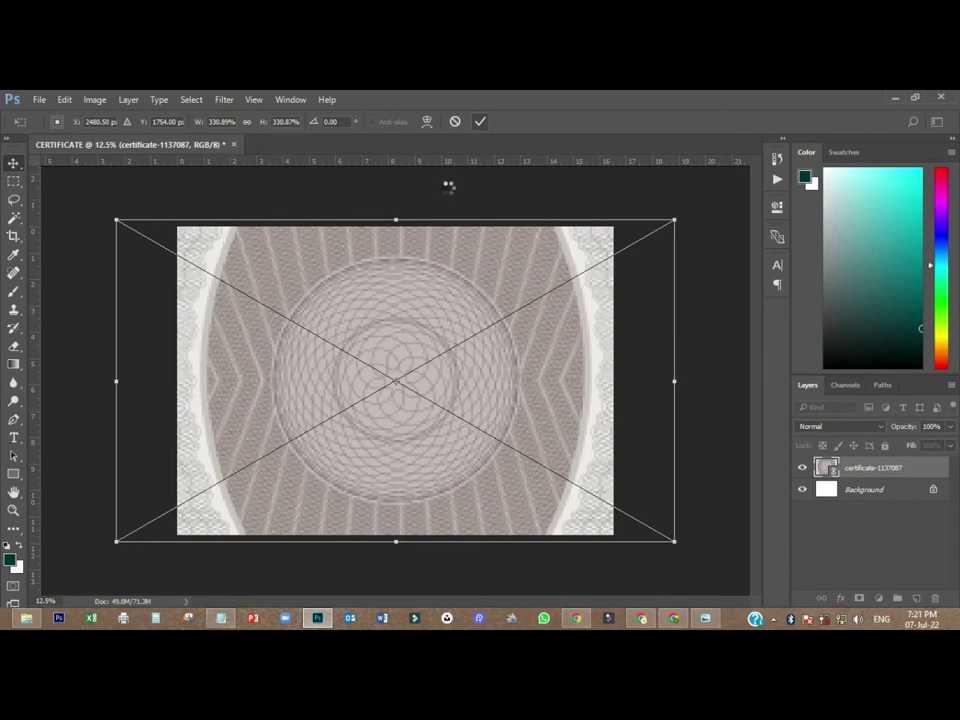
key(Return)
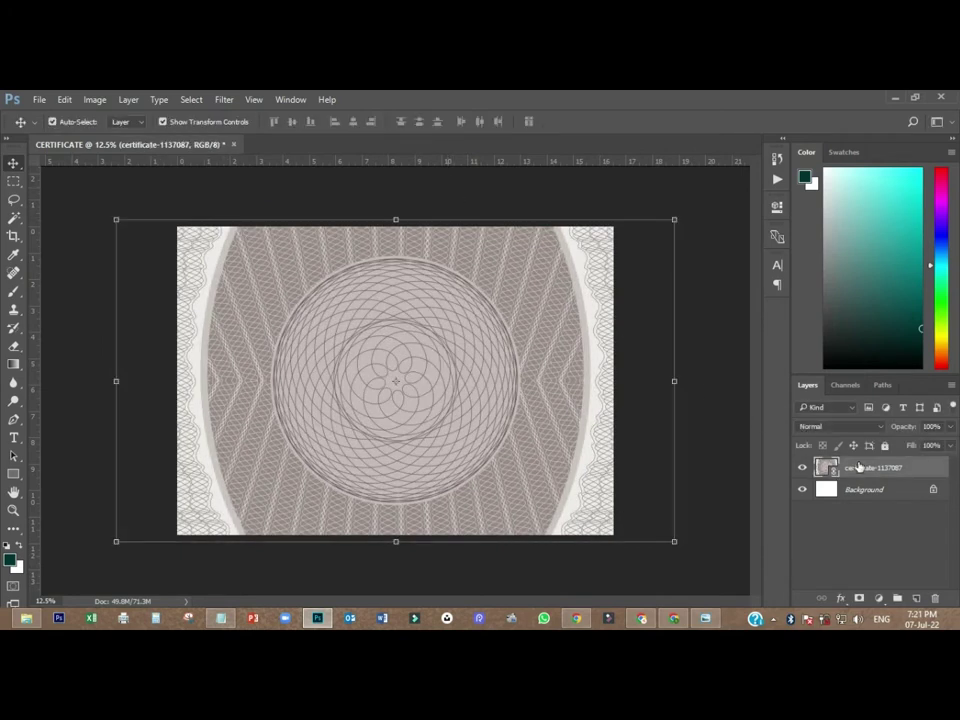
- Fade the pattern layer to 29% opacity
click(931, 426)
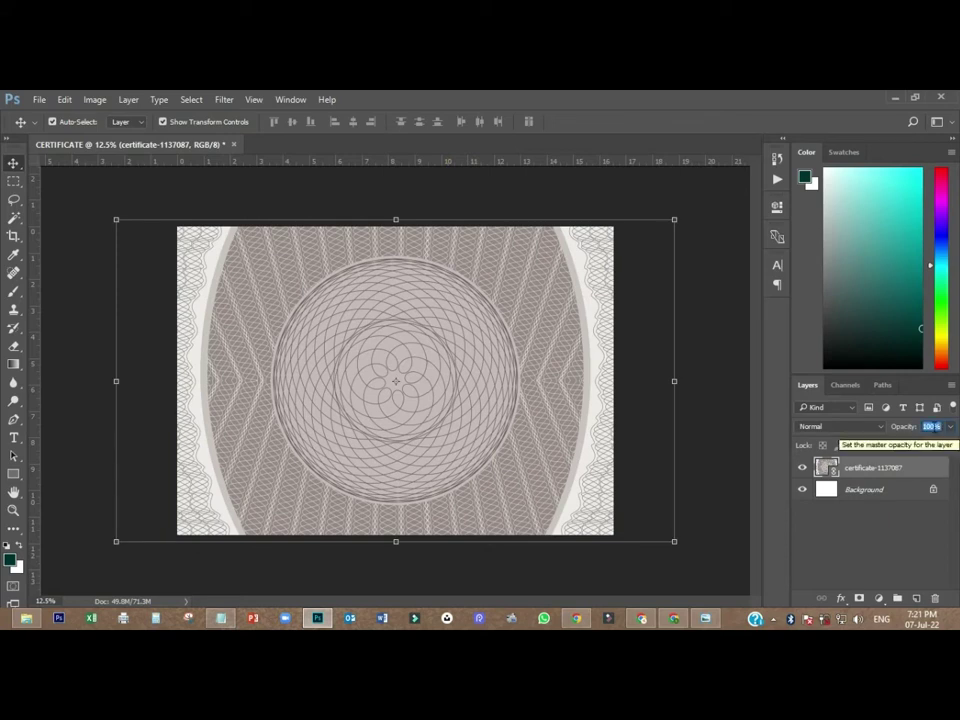
text(15)
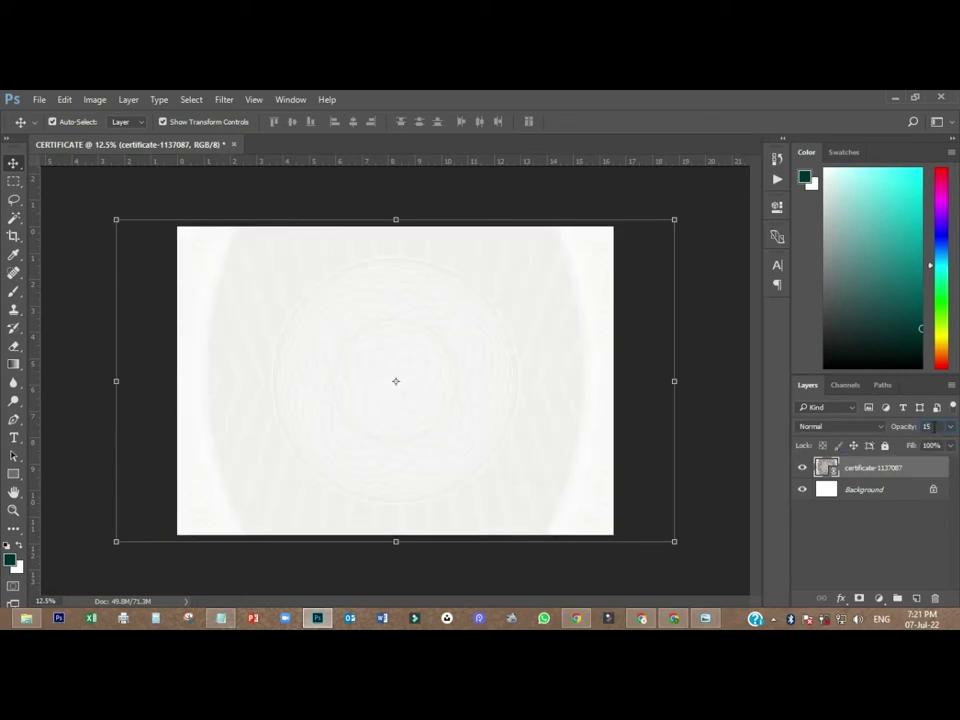
click(949, 426)
drag(904, 446, 905, 446)
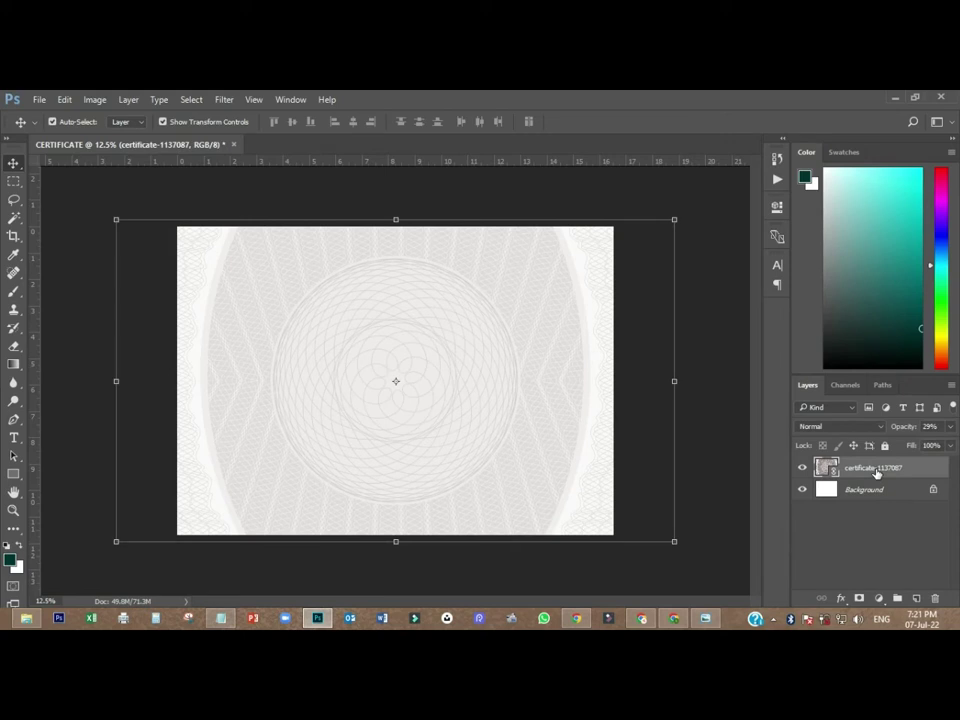
click(680, 362)
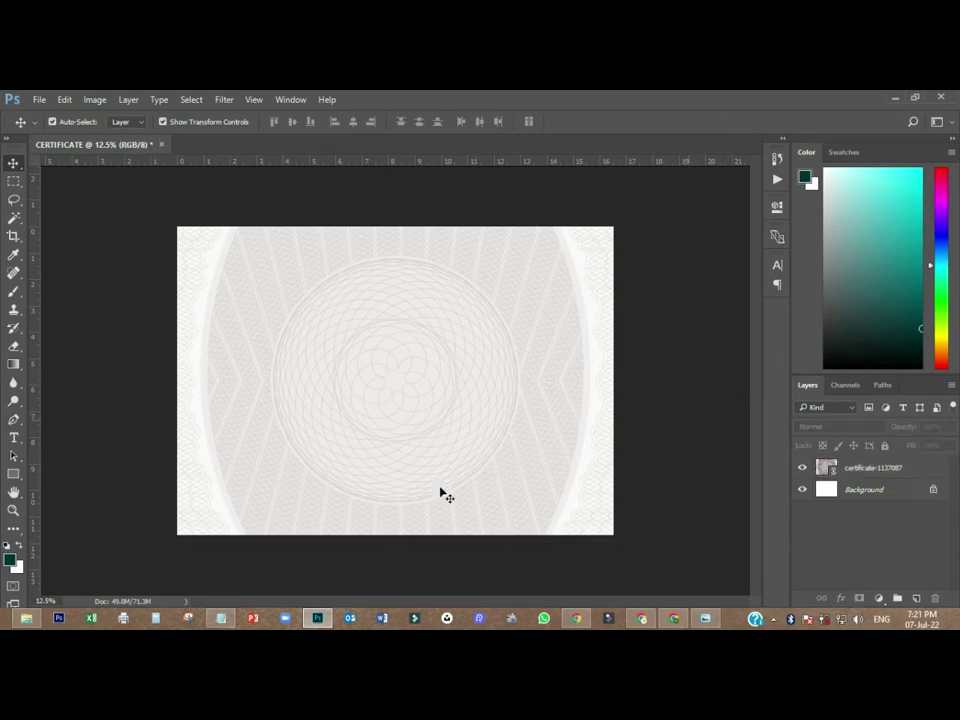
- Draw a rectangle covering the whole certificate page
click(13, 476)
click(12, 478)
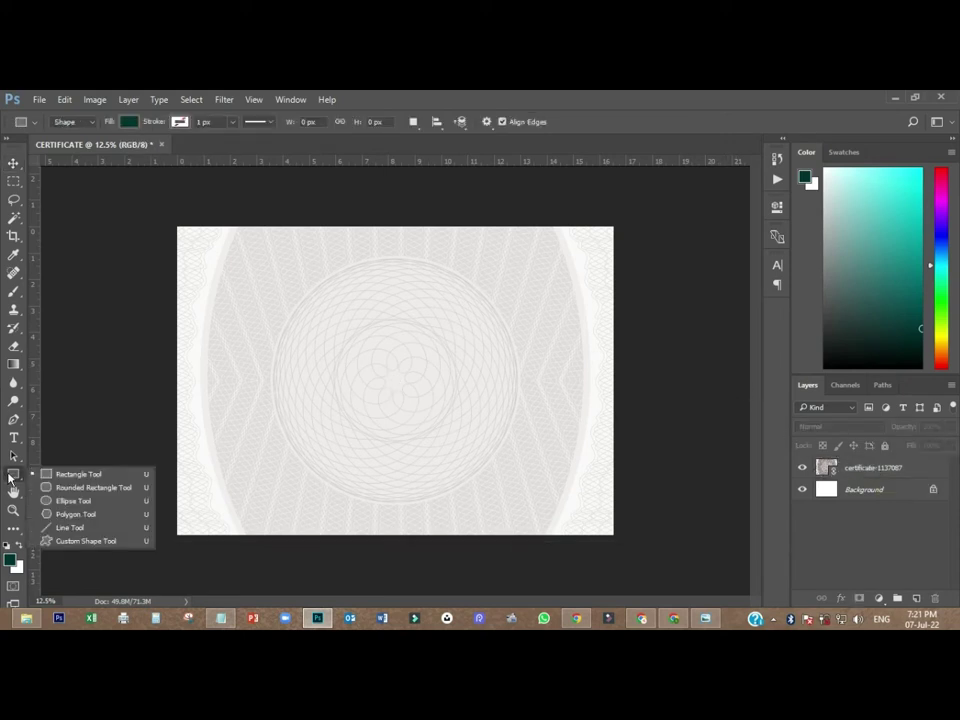
click(72, 473)
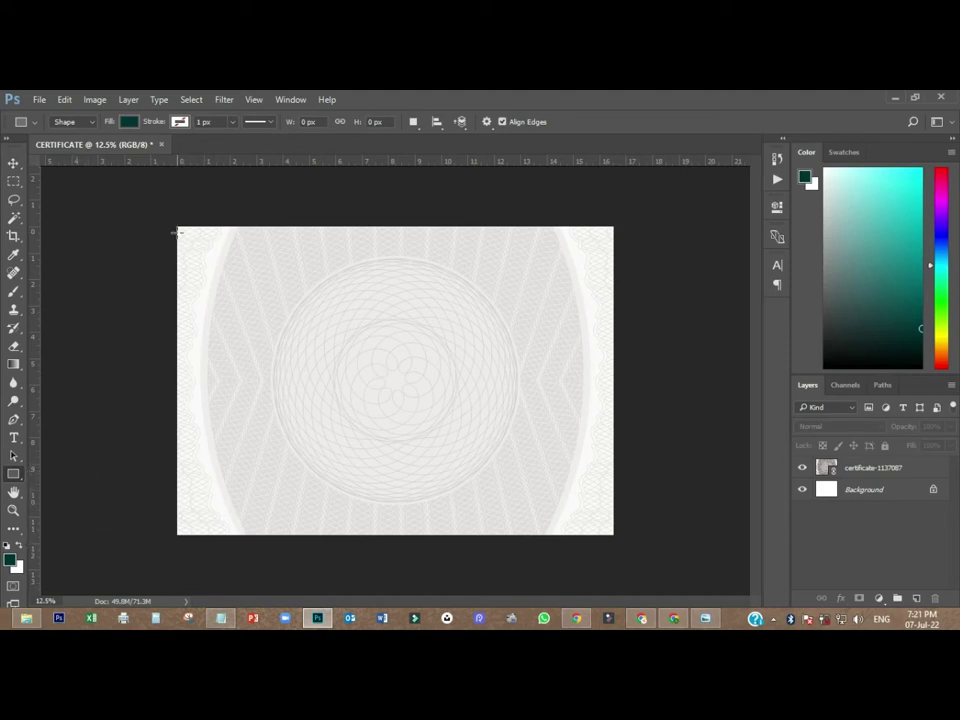
drag(178, 232, 614, 536)
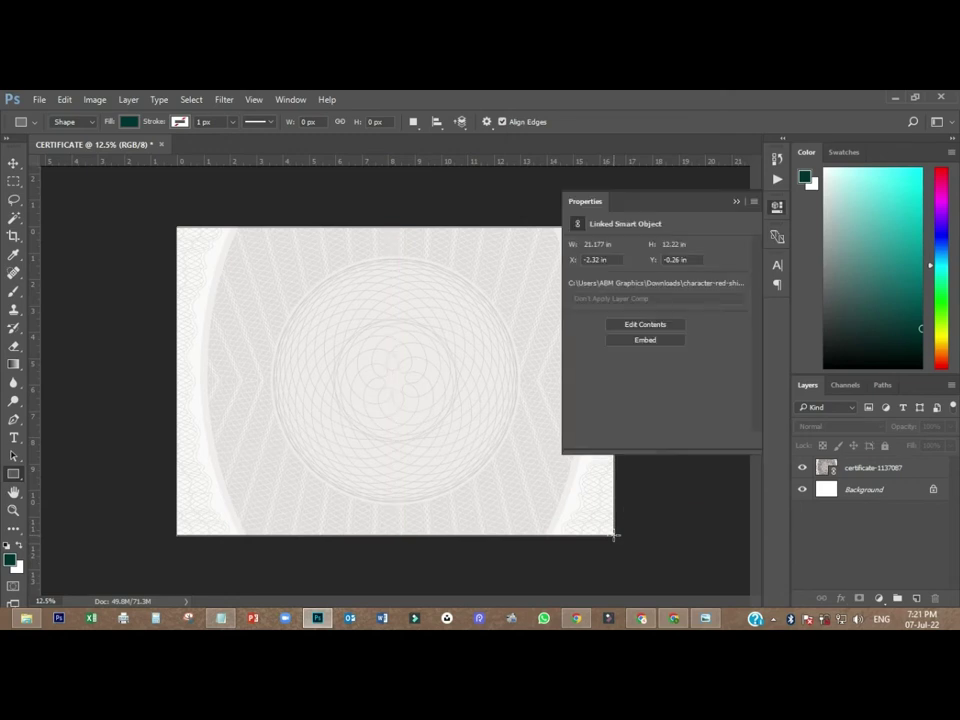
click(777, 210)
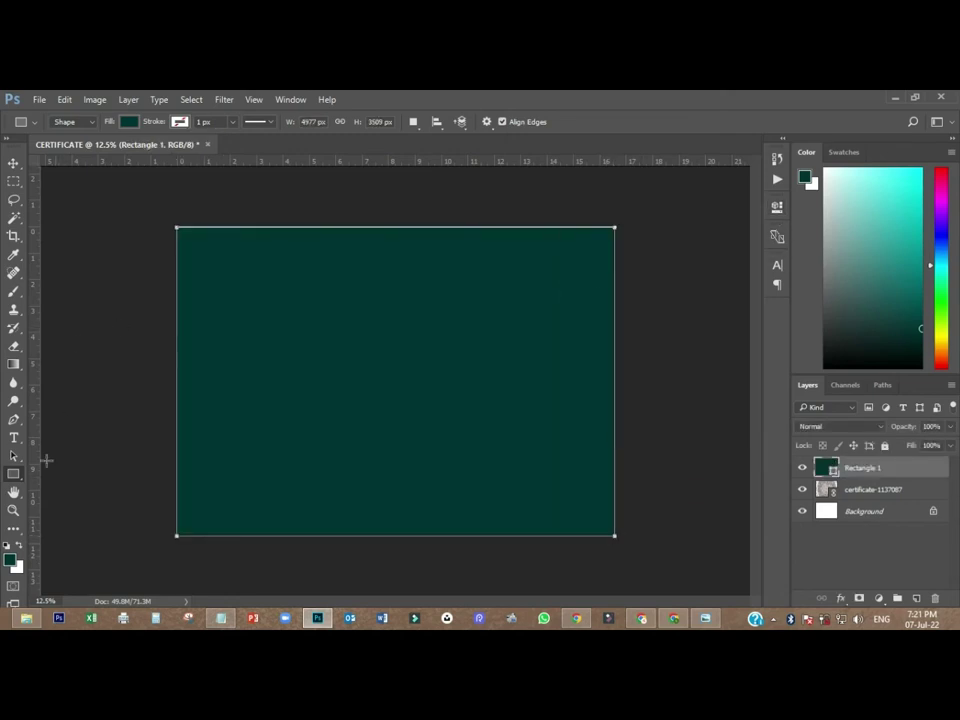
- Give the rectangle no fill and a 31 px stroke
click(129, 122)
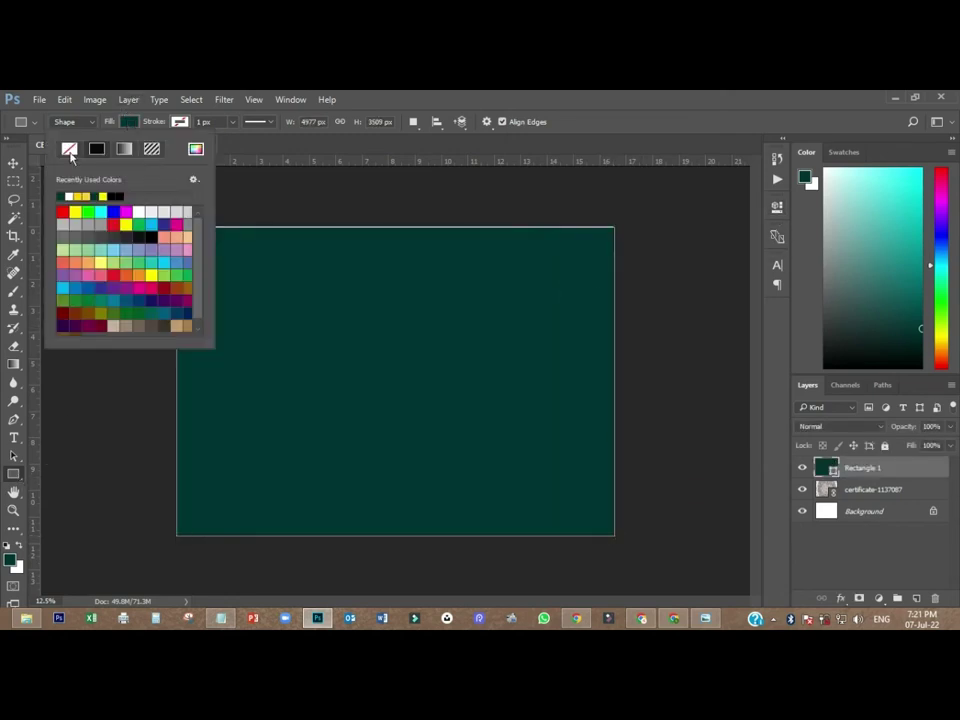
click(68, 149)
click(181, 122)
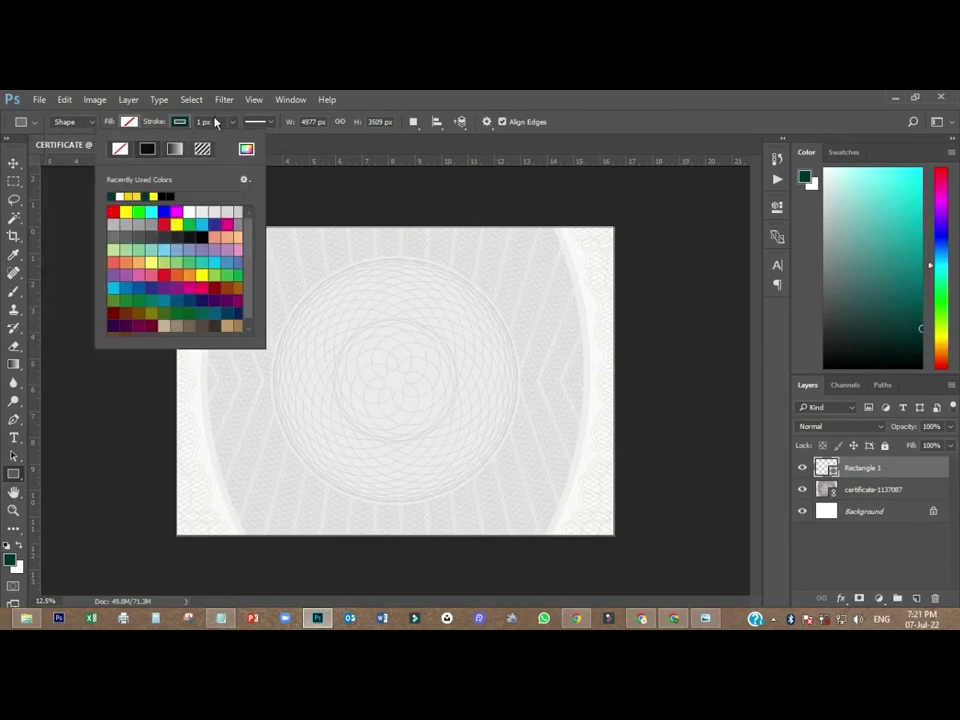
click(209, 122)
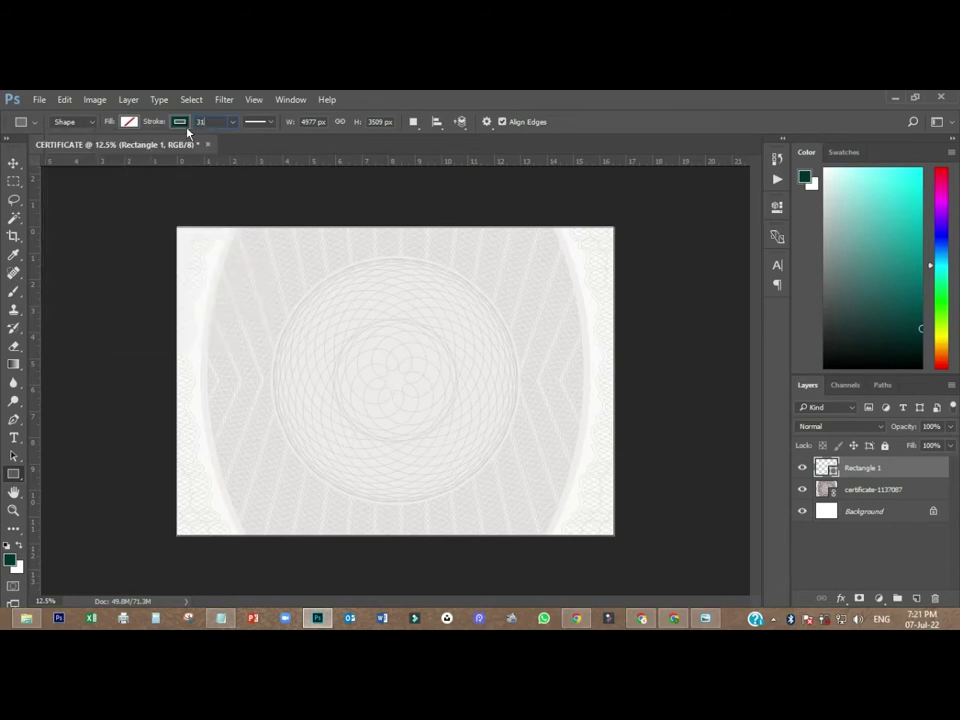
text(3)
text(31)
key(Return)
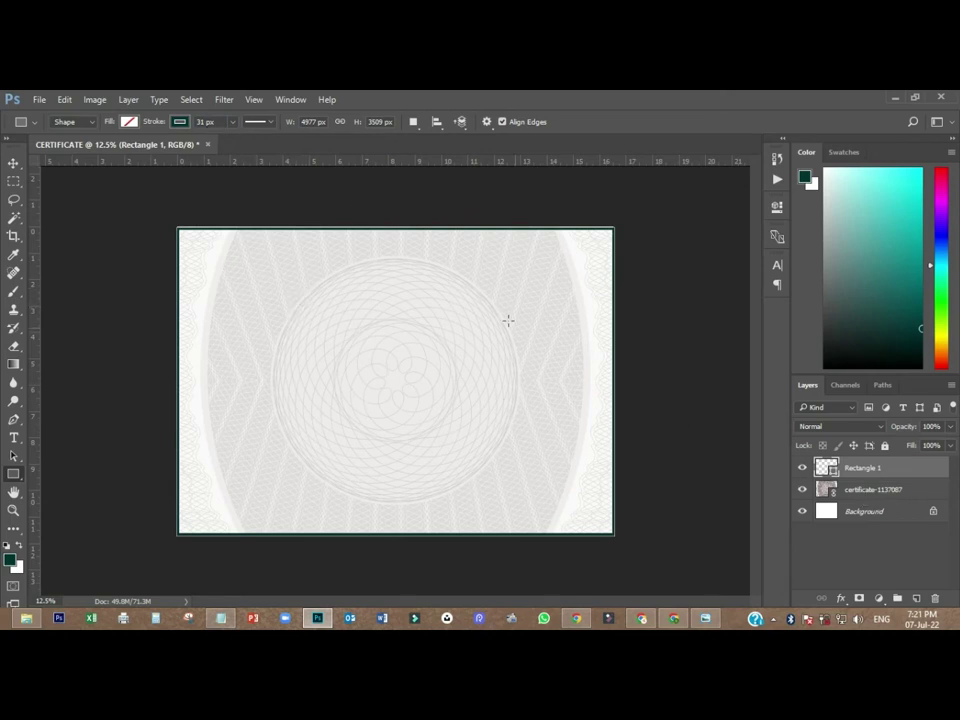
- Fine-tune the border rectangle's four edges with Free Transform
click(13, 162)
mouse_move(397, 229)
mouse_down()
mouse_move(398, 240)
mouse_move(397, 228)
mouse_up()
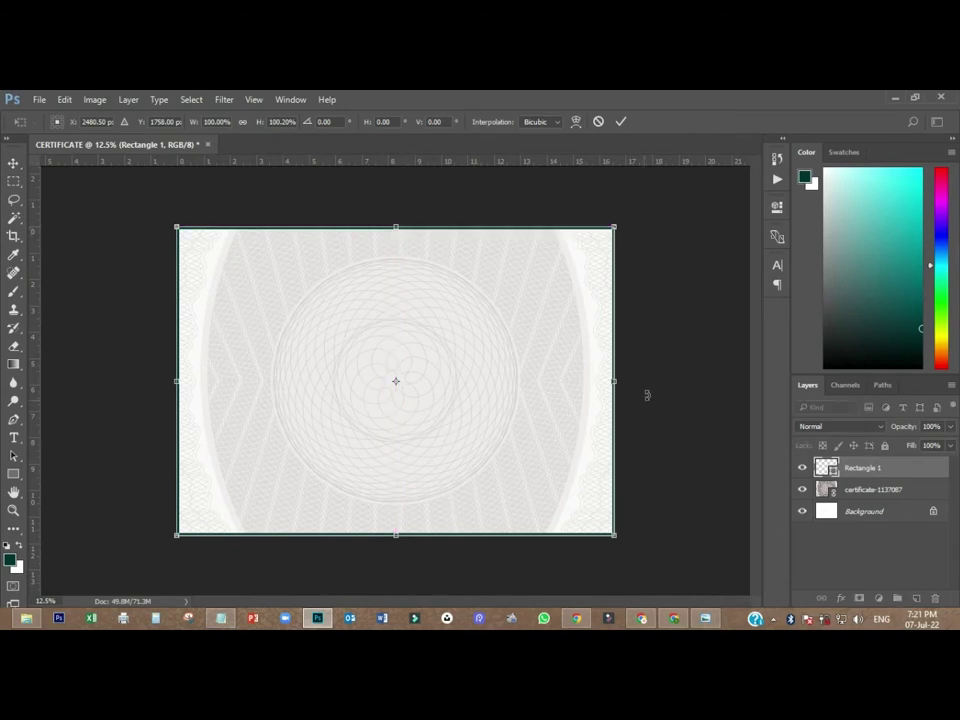
drag(615, 380, 612, 380)
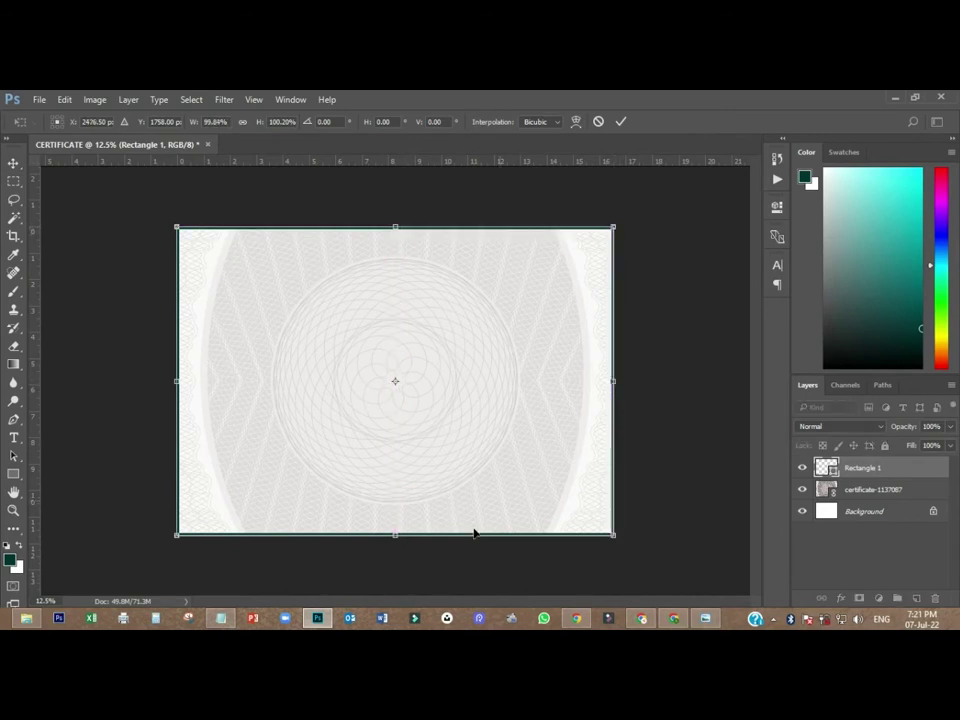
mouse_move(394, 536)
mouse_down()
mouse_move(396, 519)
mouse_move(395, 533)
mouse_up()
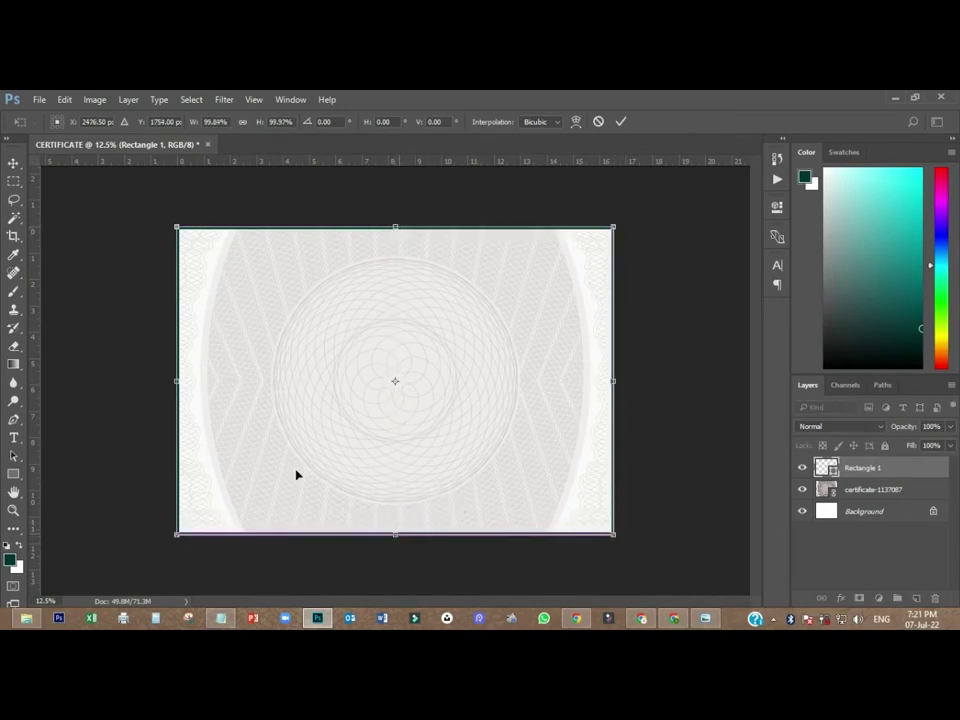
mouse_move(173, 381)
mouse_down()
mouse_move(193, 379)
mouse_move(178, 380)
mouse_up()
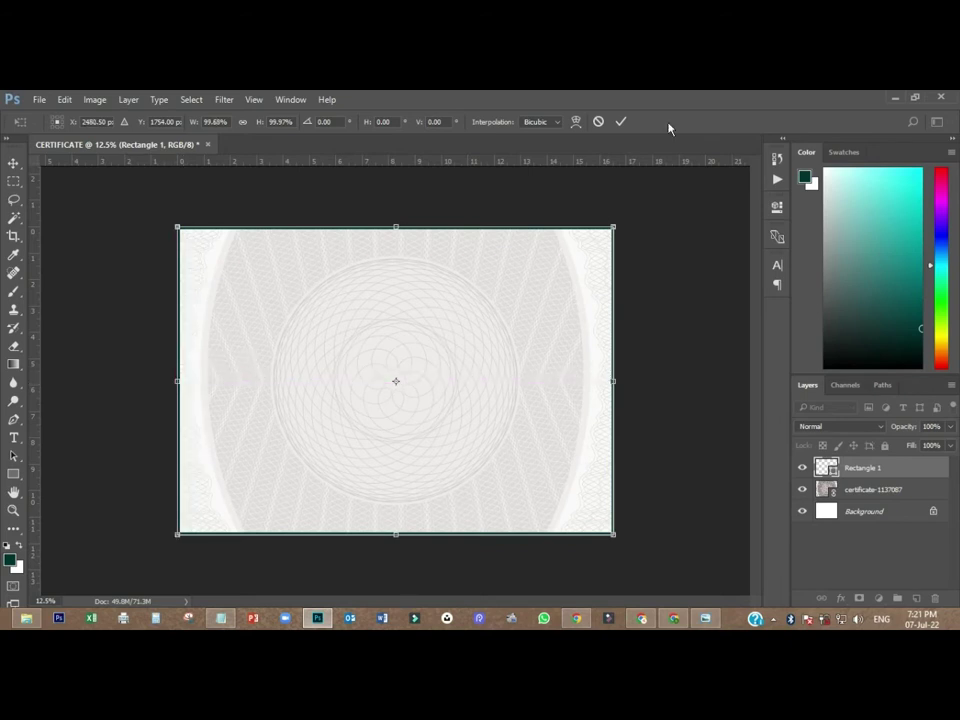
click(627, 121)
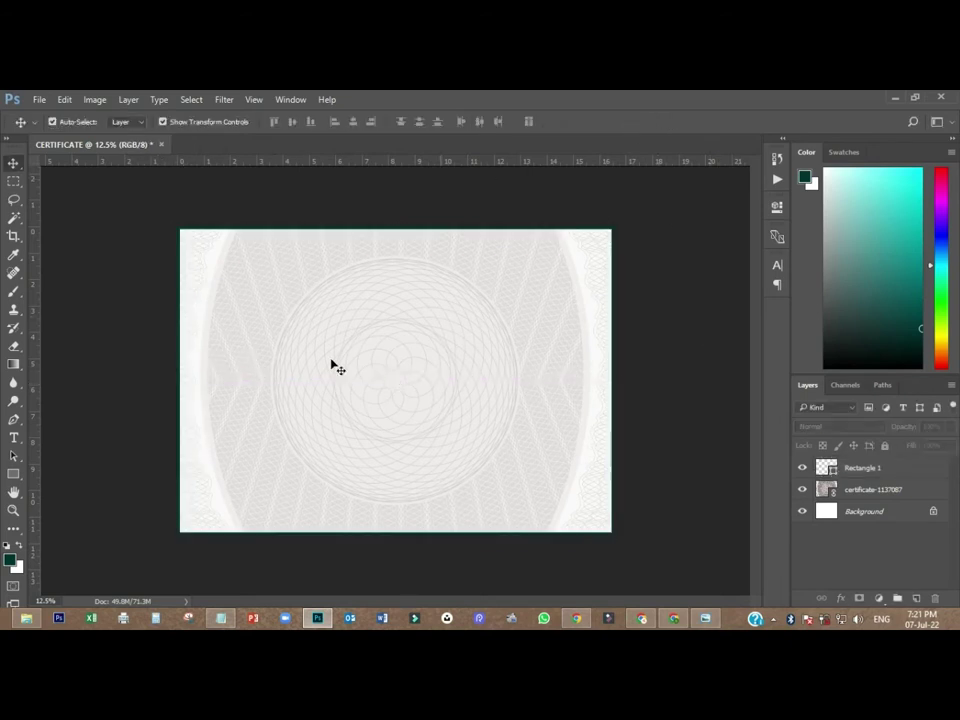
- Thicken the dark green border stroke to about 59 px
click(455, 230)
key(u)
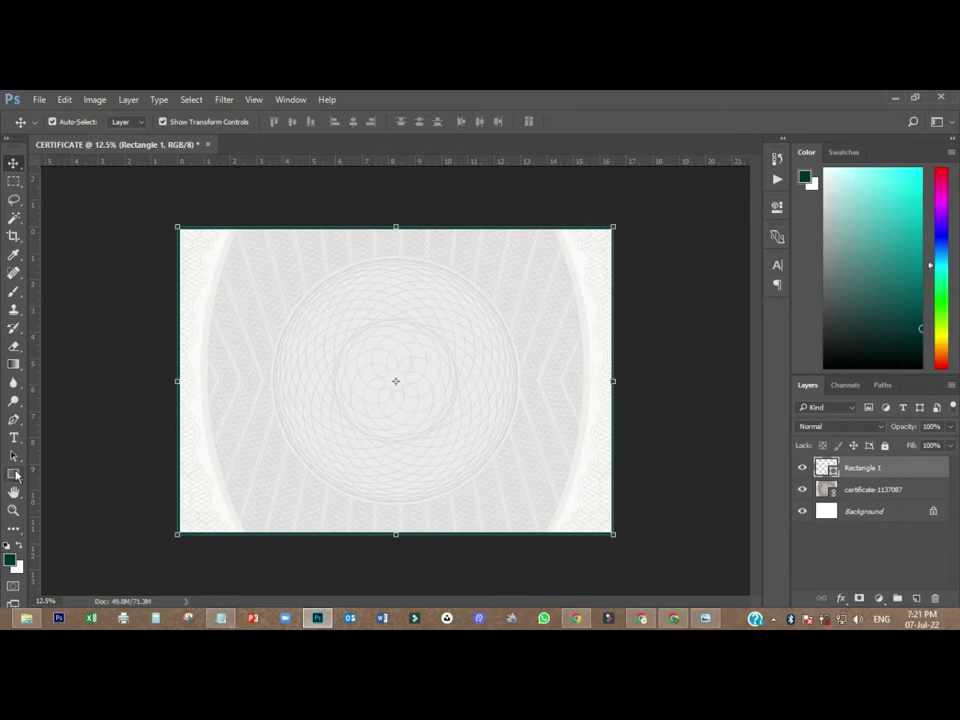
click(233, 122)
drag(231, 138, 247, 143)
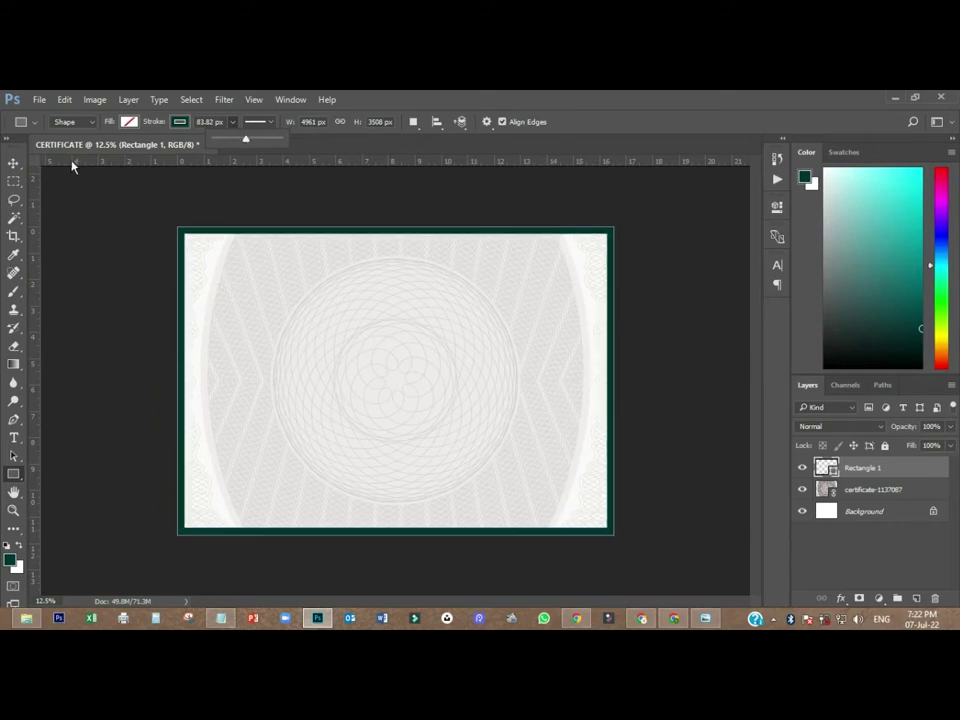
key(v)
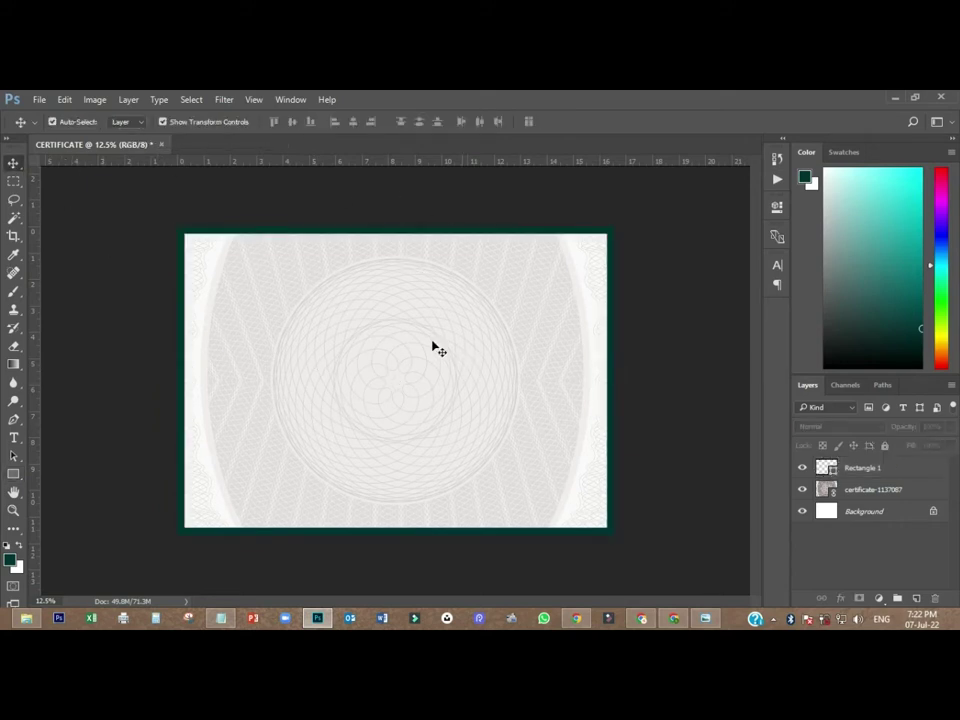
click(860, 470)
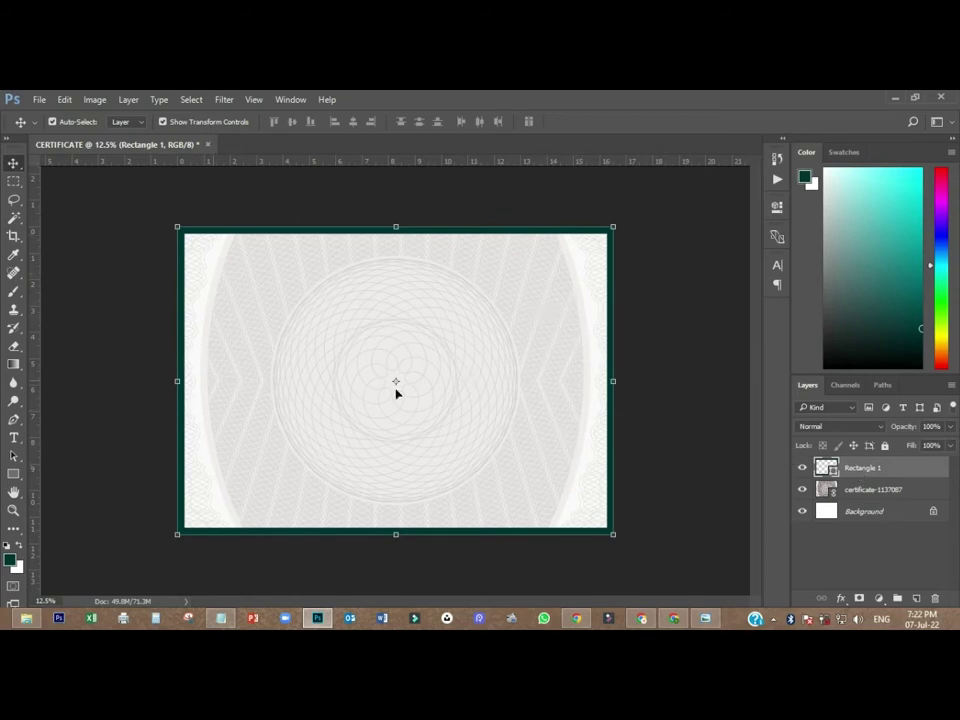
- Draw a dark green square near the page centre
click(721, 352)
click(13, 476)
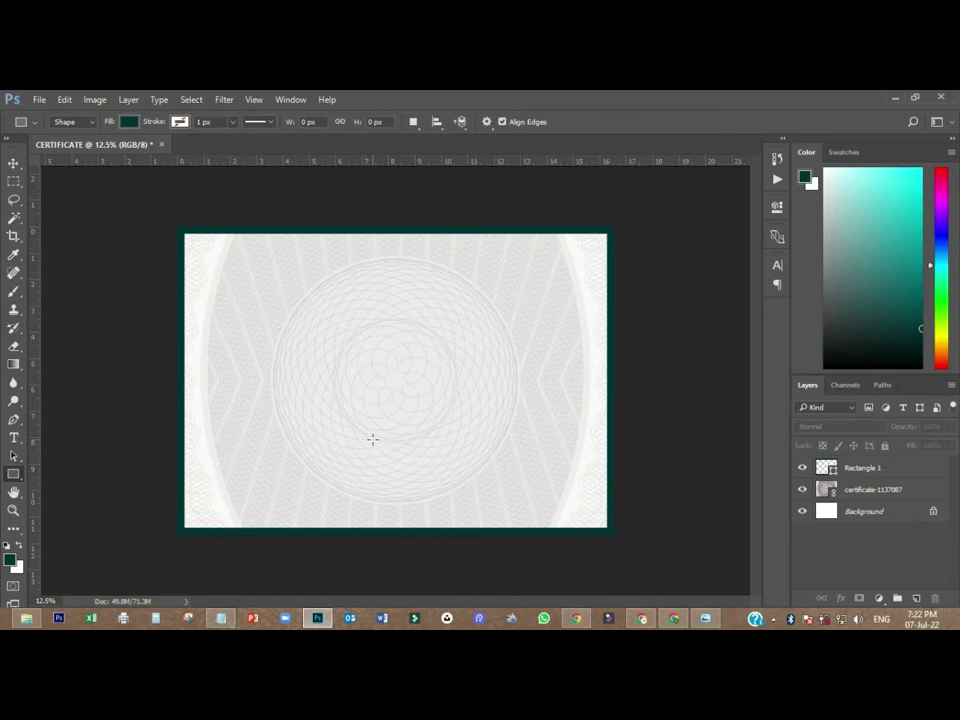
drag(327, 302, 510, 477)
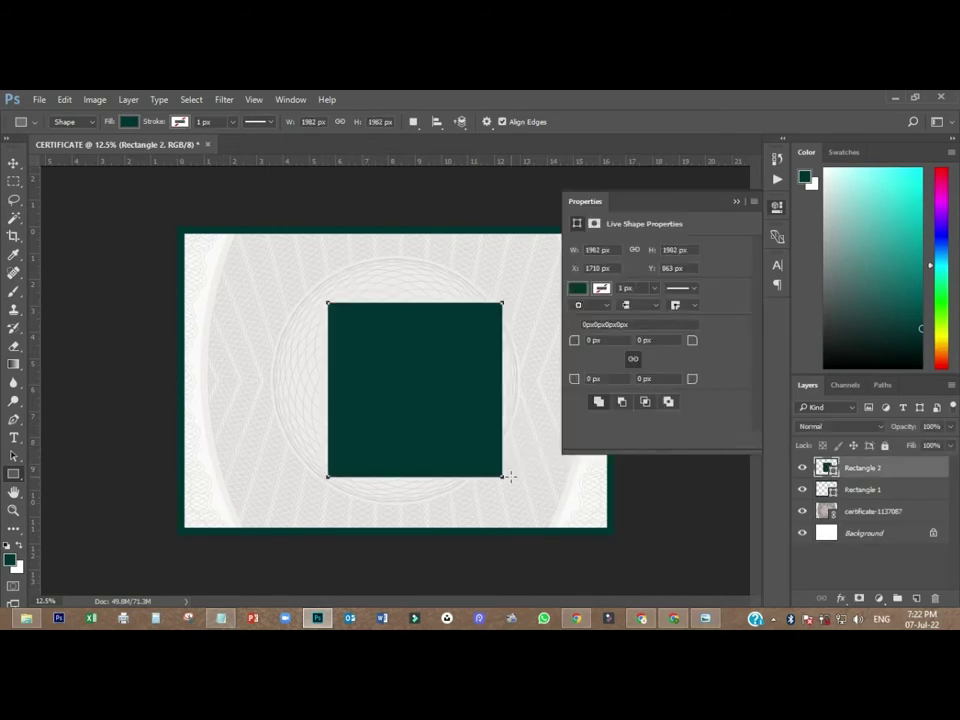
- Move the square to the right of the page centre
click(13, 162)
click(512, 336)
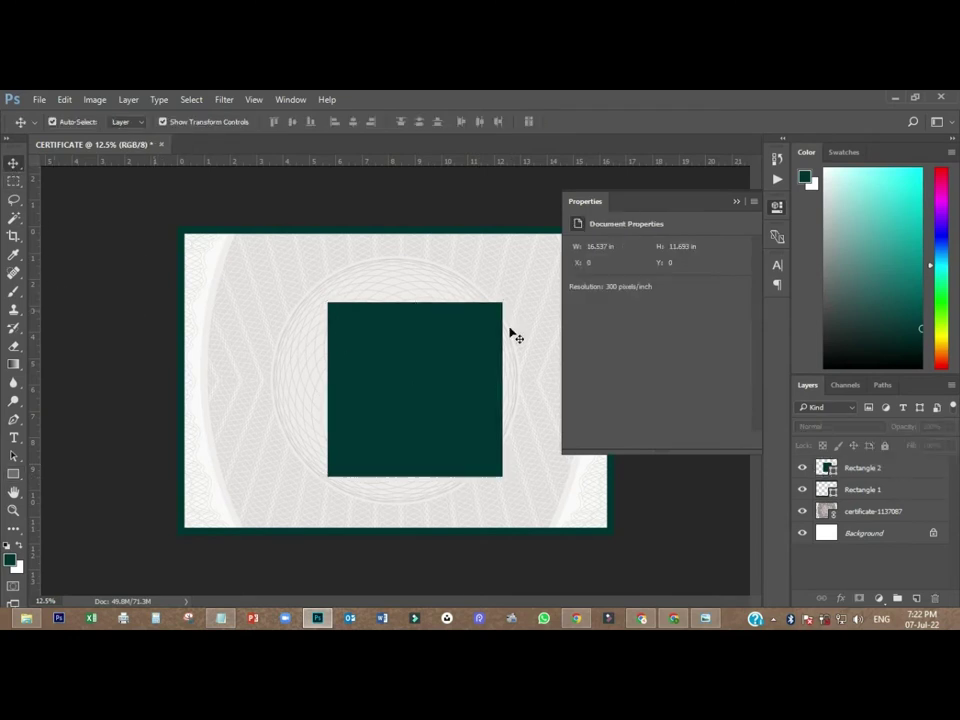
click(783, 209)
drag(489, 379, 560, 375)
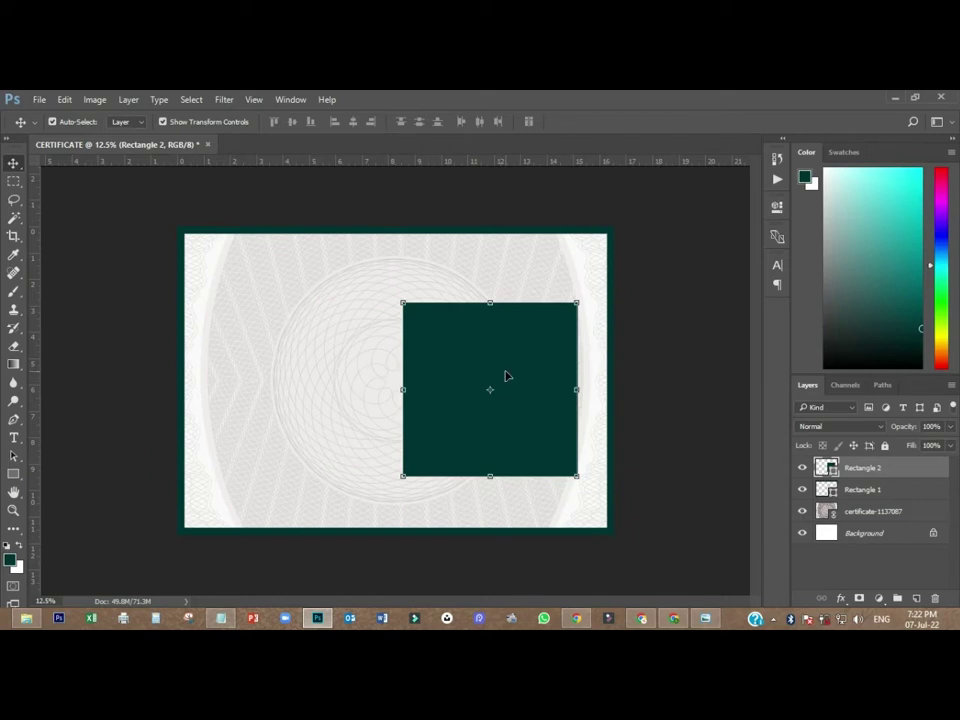
key(ctrl)
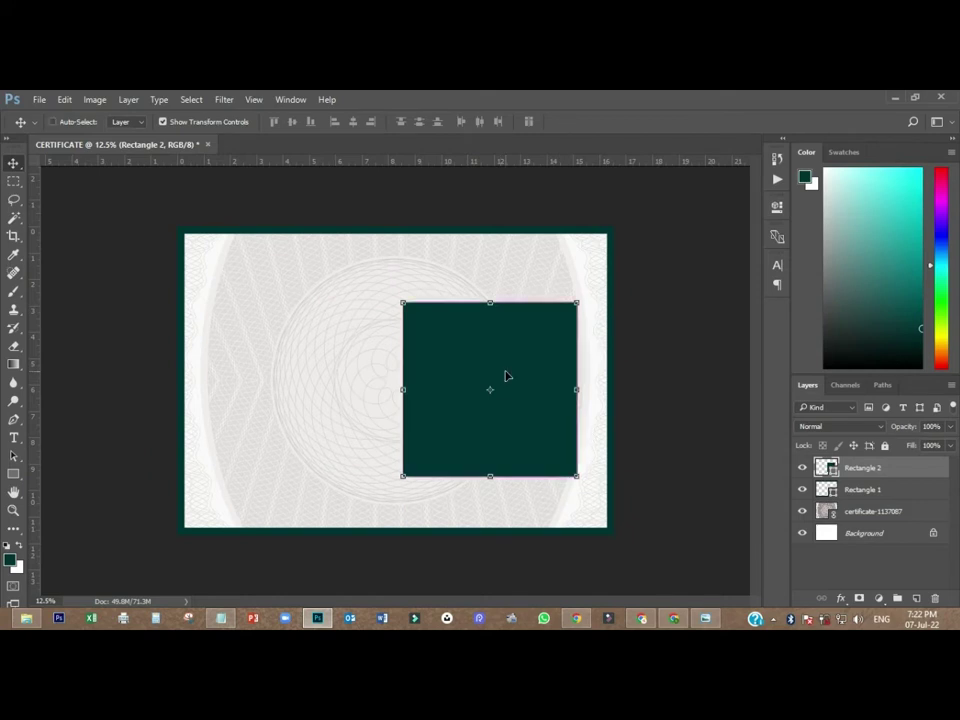
key(ctrl+t)
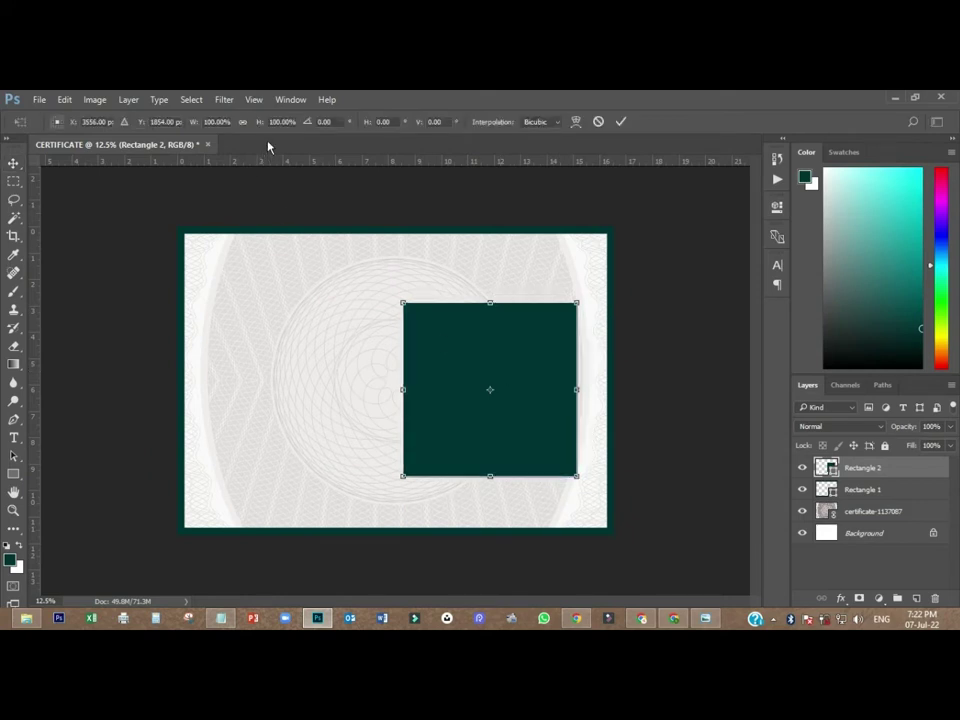
- Rotate the square 45° into a diamond
click(305, 122)
text(45)
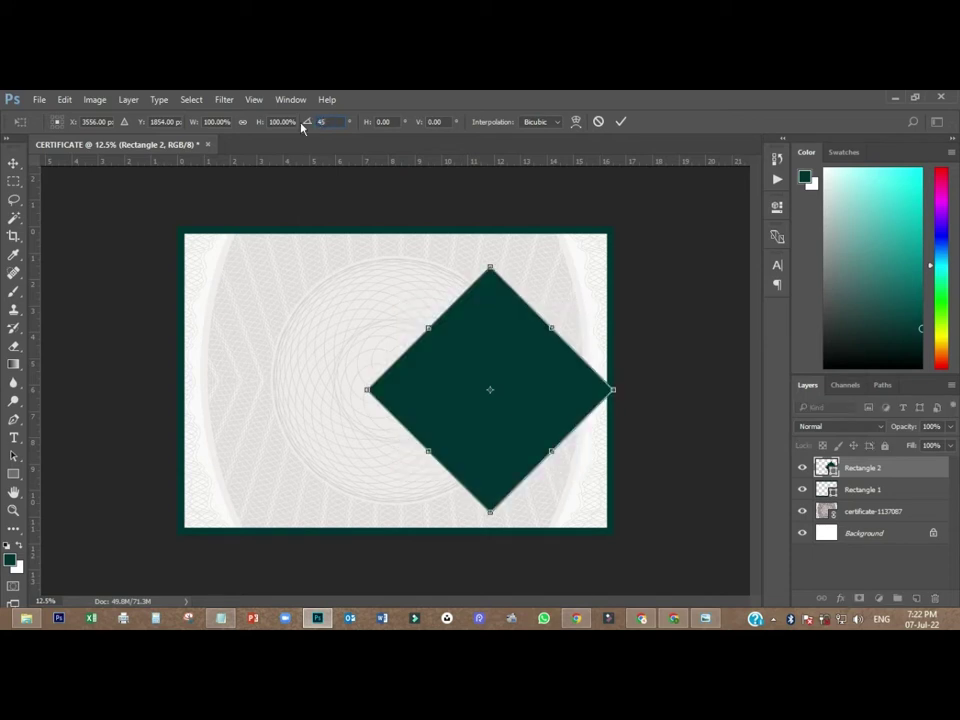
click(621, 121)
- Push the diamond against the right page edge and duplicate it
click(671, 287)
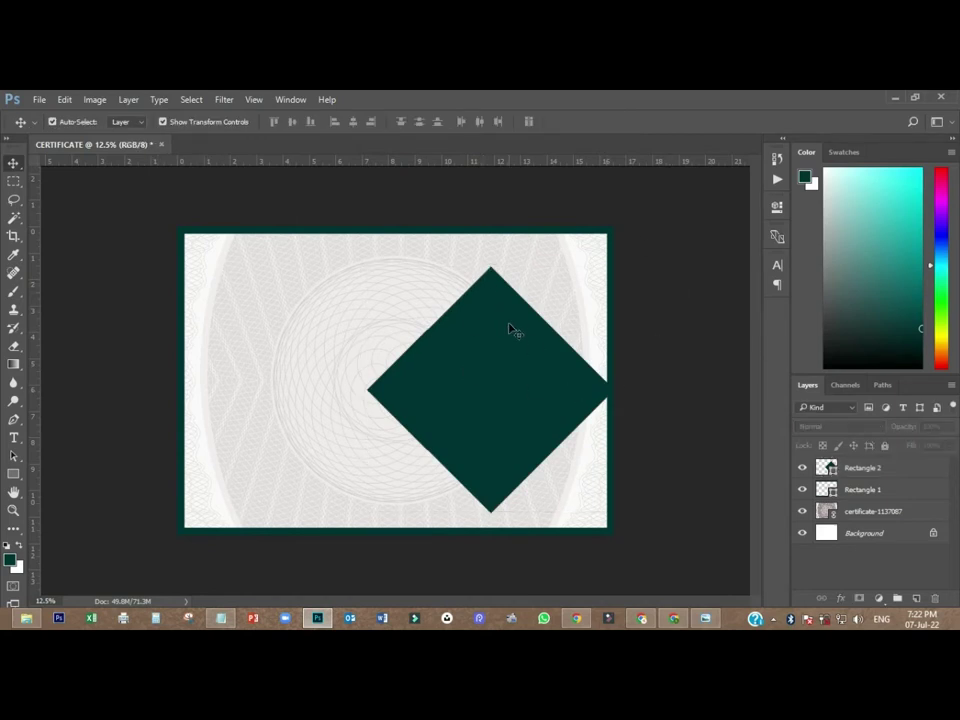
drag(499, 381, 619, 345)
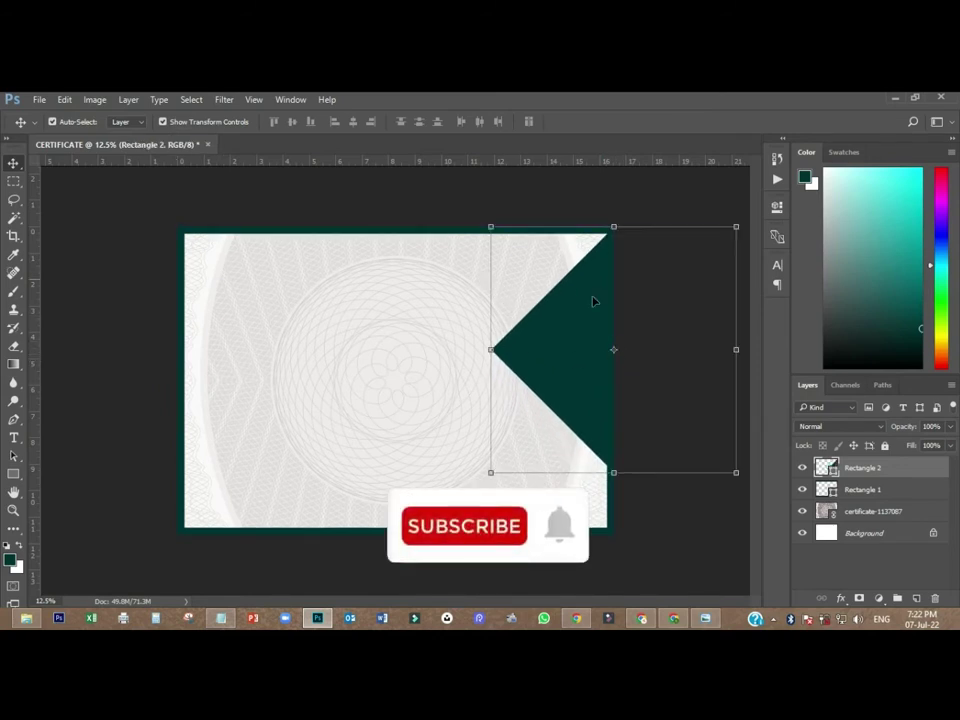
drag(553, 357, 553, 357)
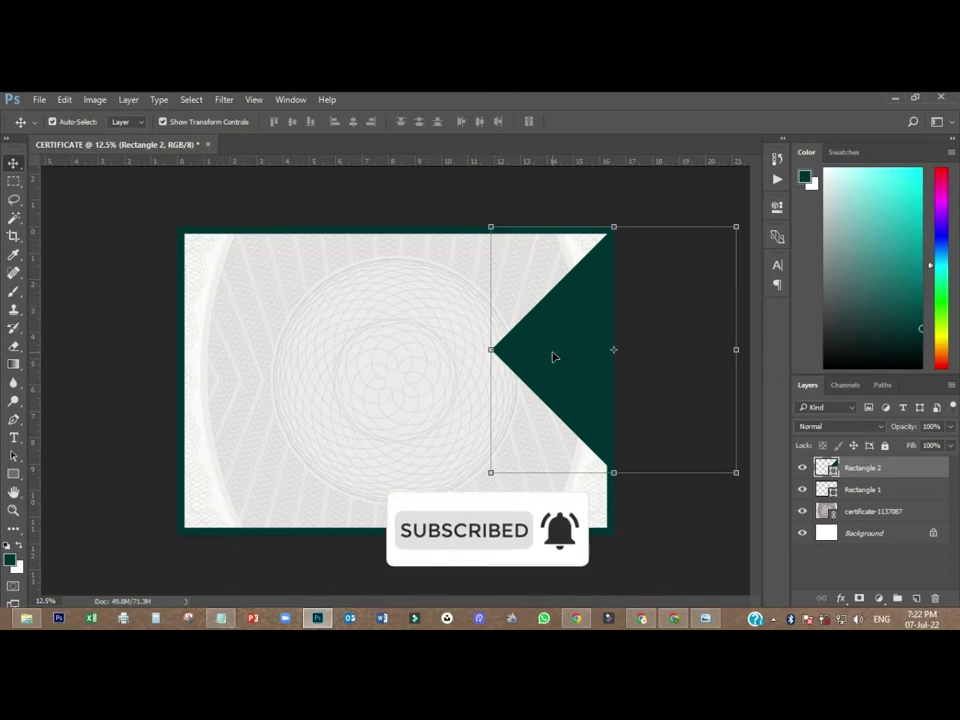
key(ctrl+j)
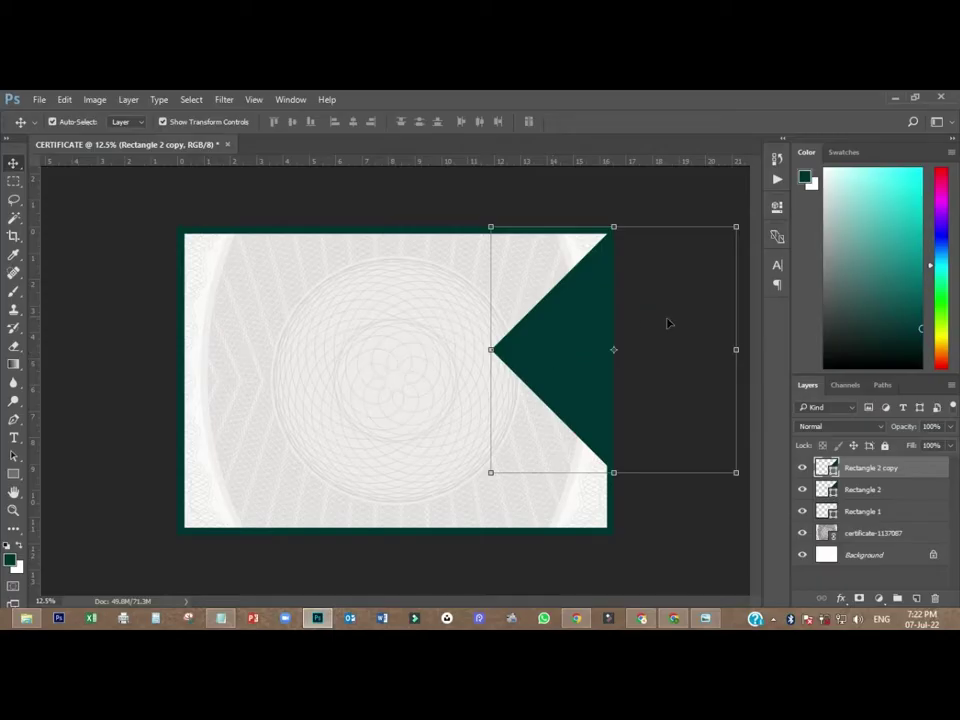
- Give Rectangle 2 copy no fill and a 35 px yellow stroke
click(13, 474)
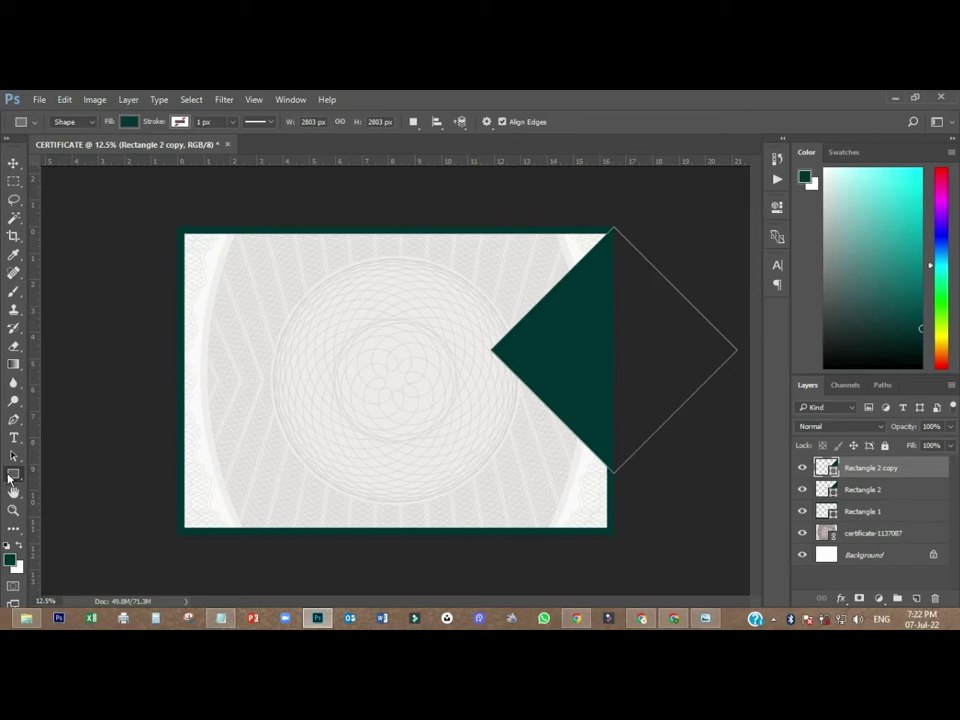
click(129, 122)
click(68, 149)
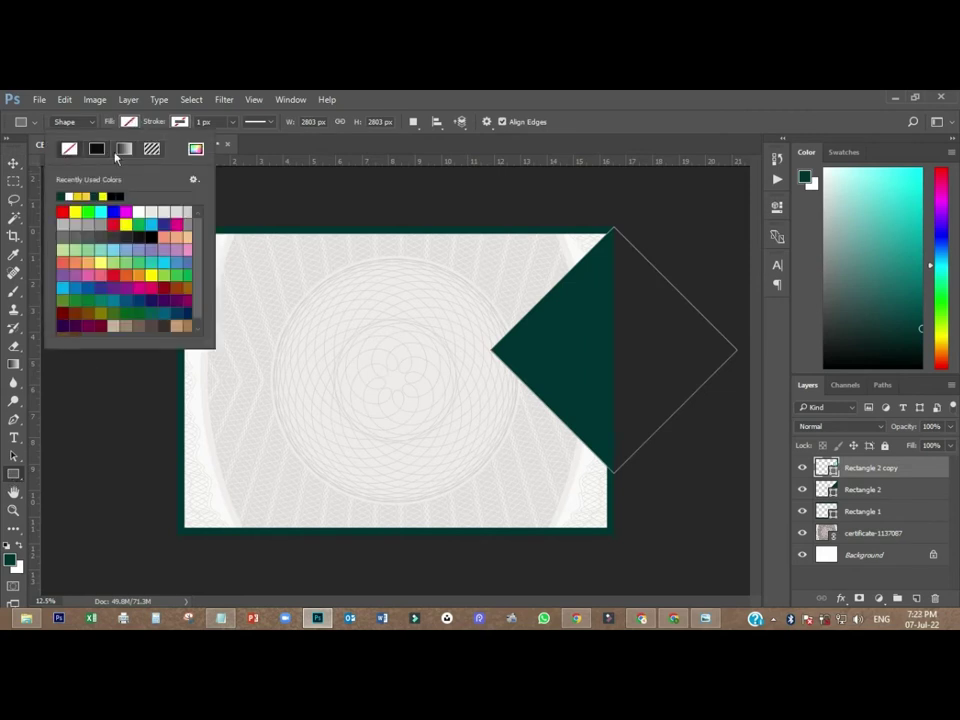
click(180, 122)
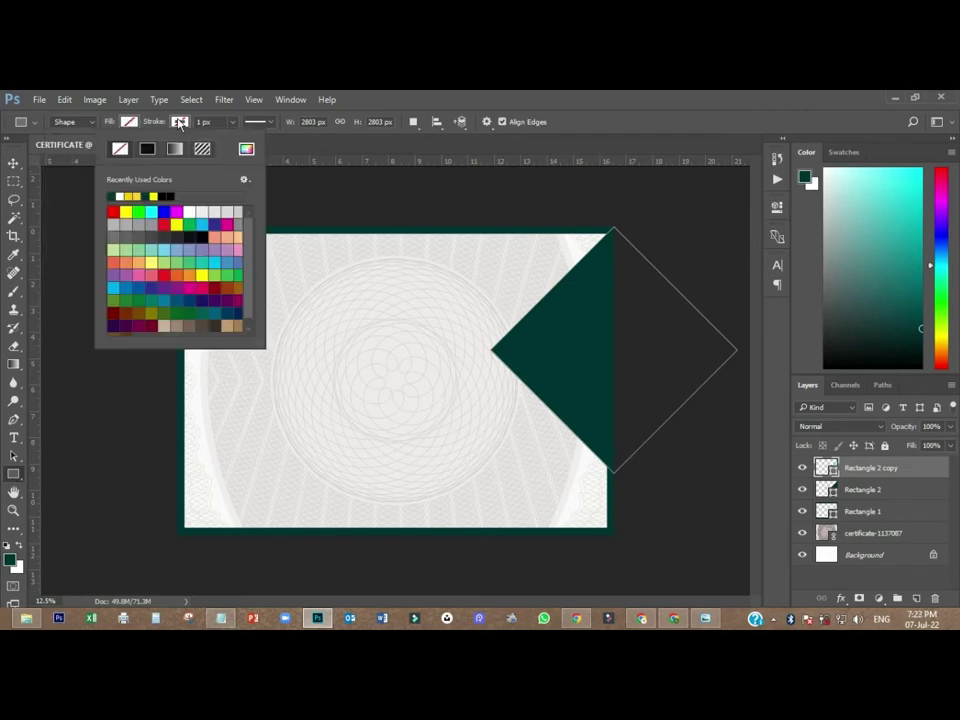
click(133, 194)
click(229, 122)
drag(235, 143, 241, 142)
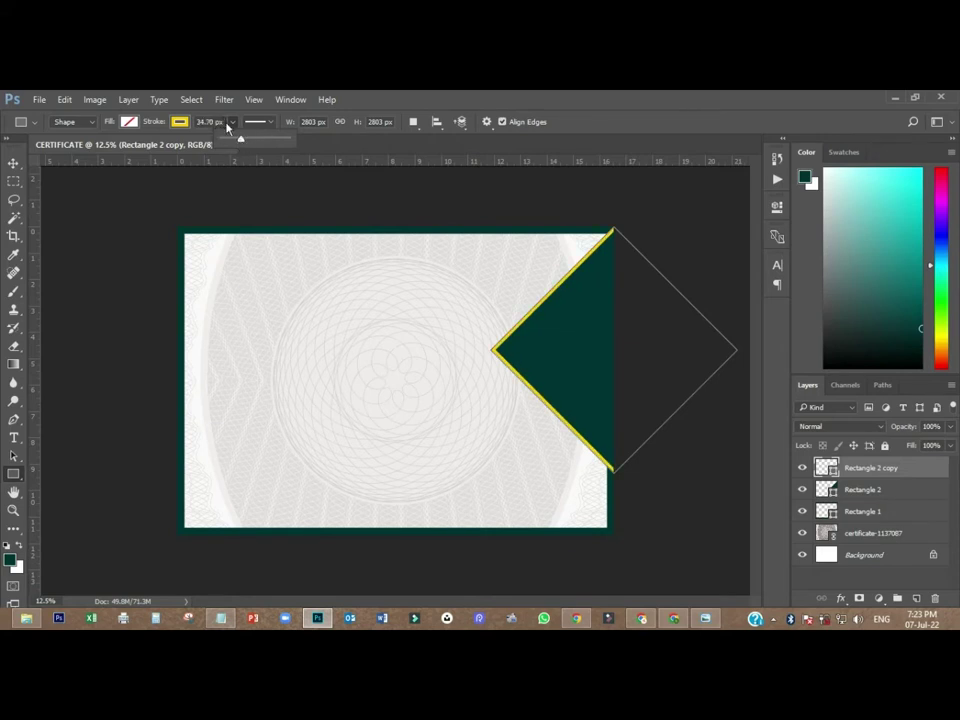
click(205, 123)
text(35)
key(Return)
- Shrink the yellow-outlined copy slightly to sit inside the green chevron
key(v)
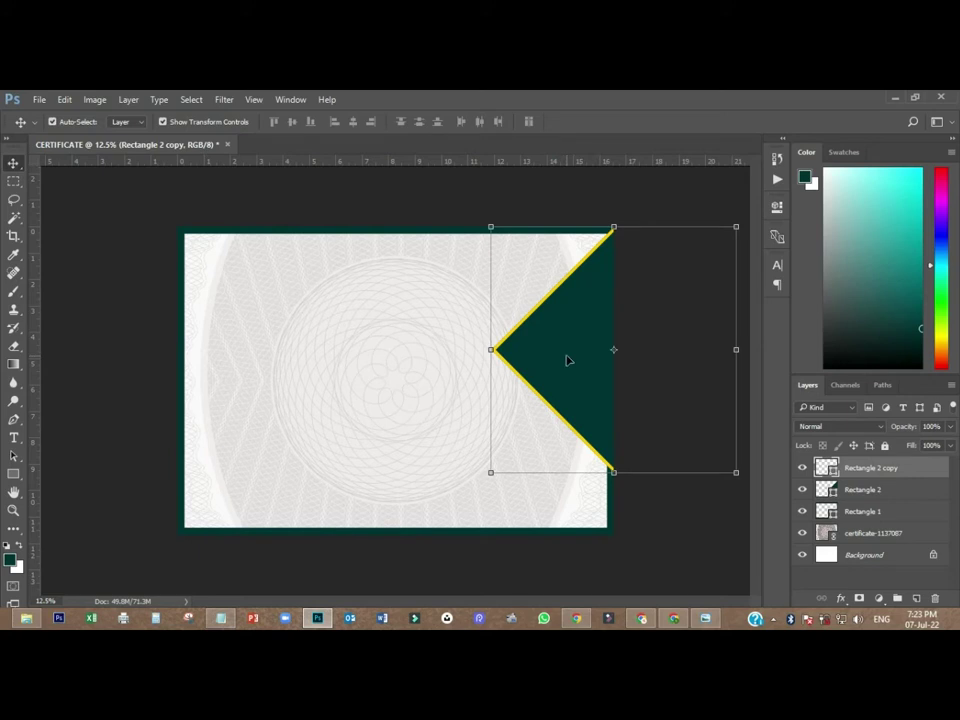
drag(490, 227, 500, 236)
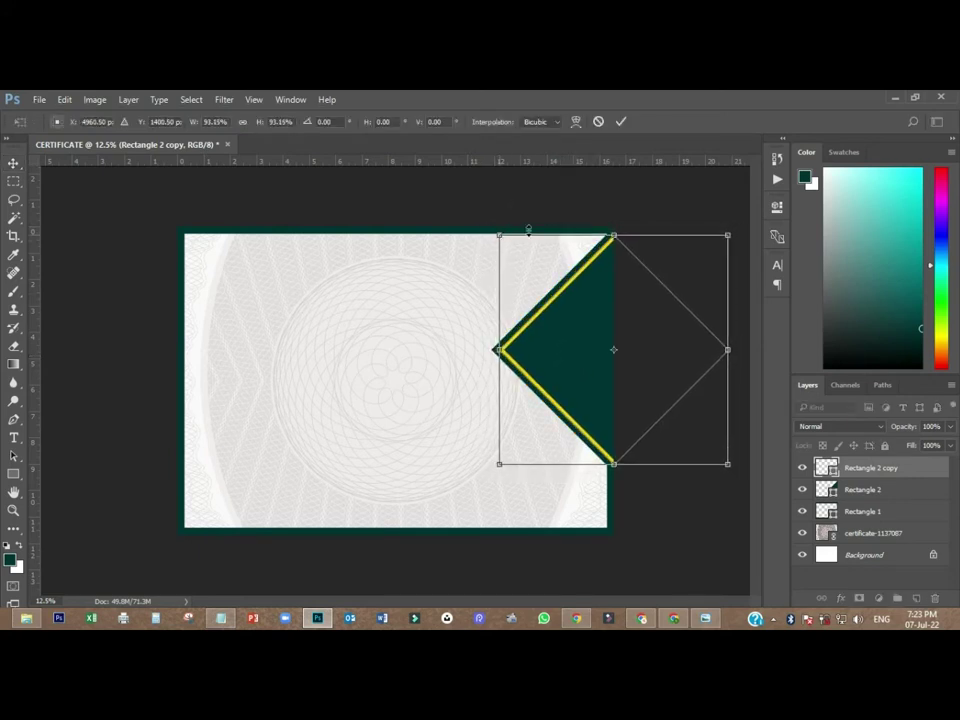
click(622, 122)
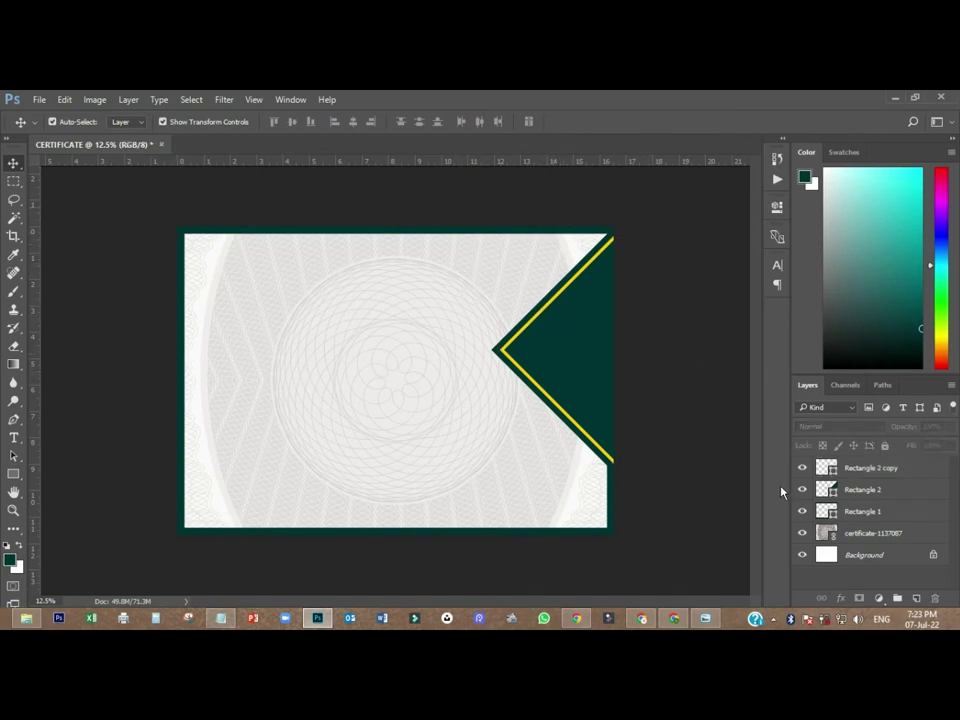
click(858, 491)
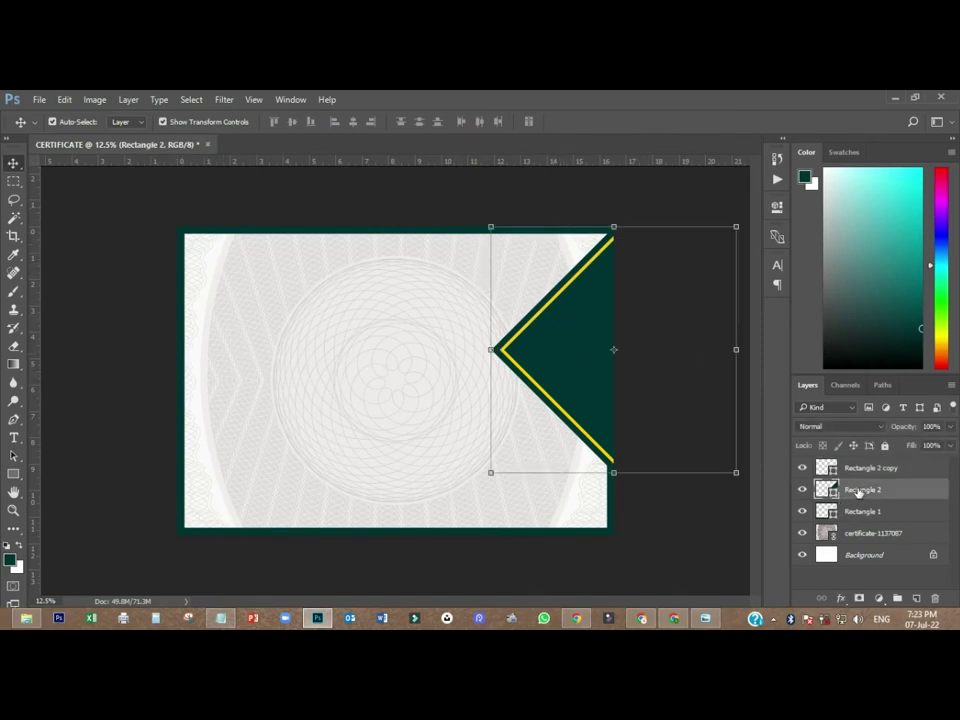
- Group Rectangle 2 and Rectangle 2 copy into a group named 1
shift+click(858, 468)
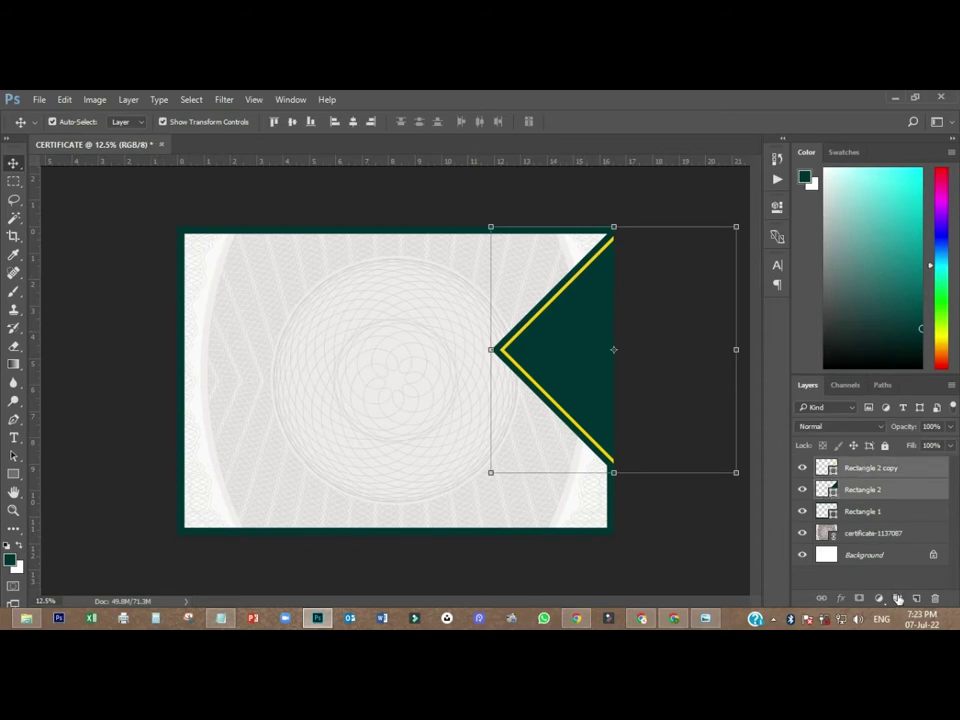
key(ctrl+g)
double_click(855, 466)
text(1)
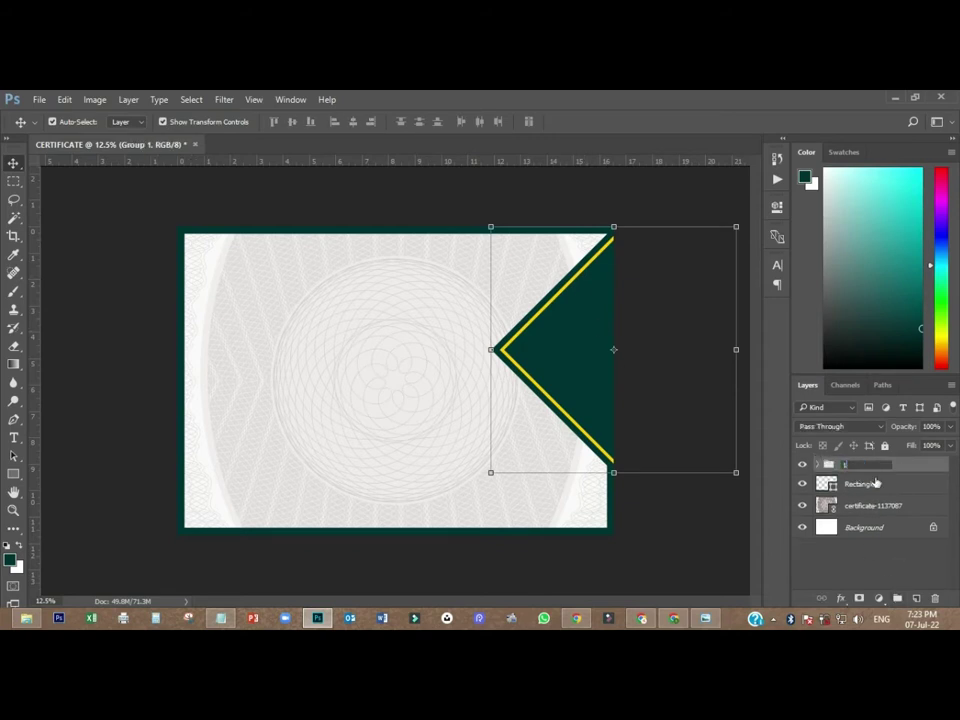
click(907, 466)
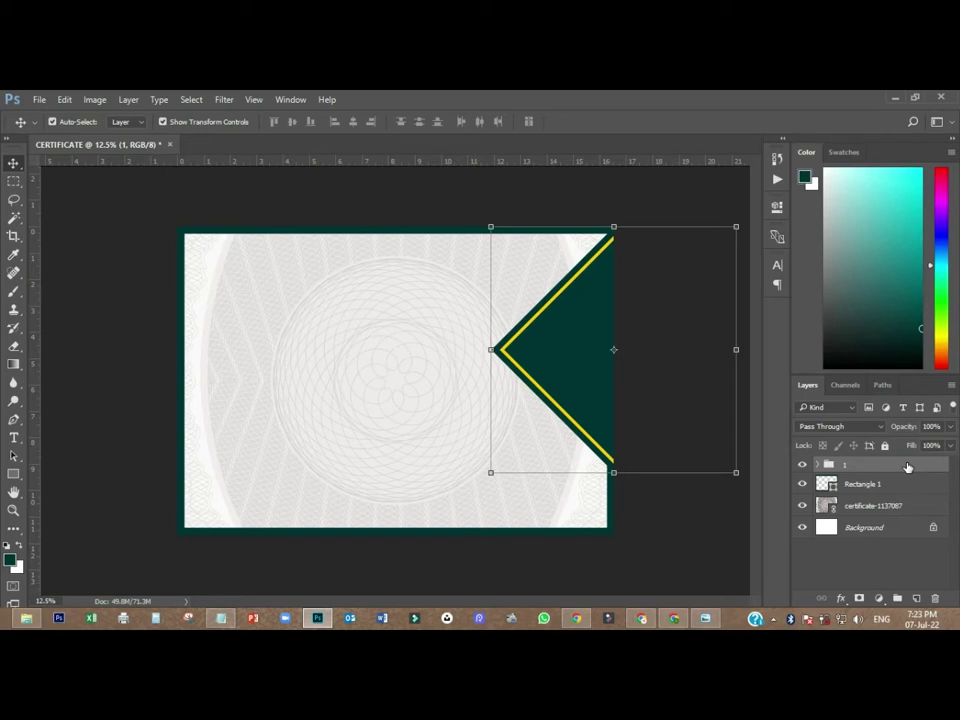
- Duplicate group 1 and move the copy down as a second chevron
key(ctrl+j)
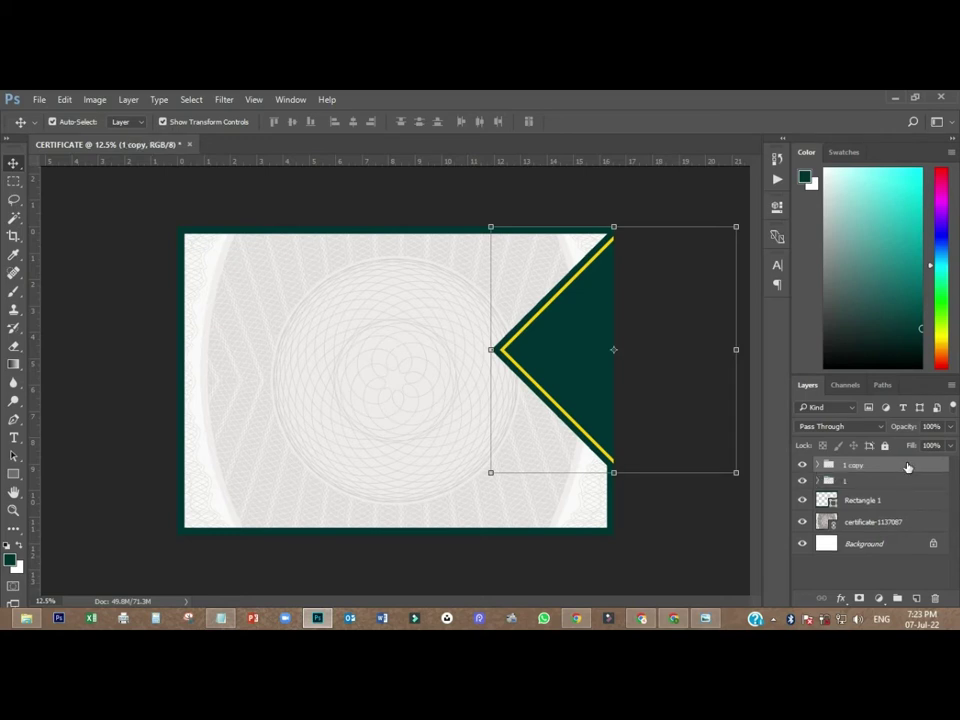
drag(592, 320, 584, 392)
click(585, 392)
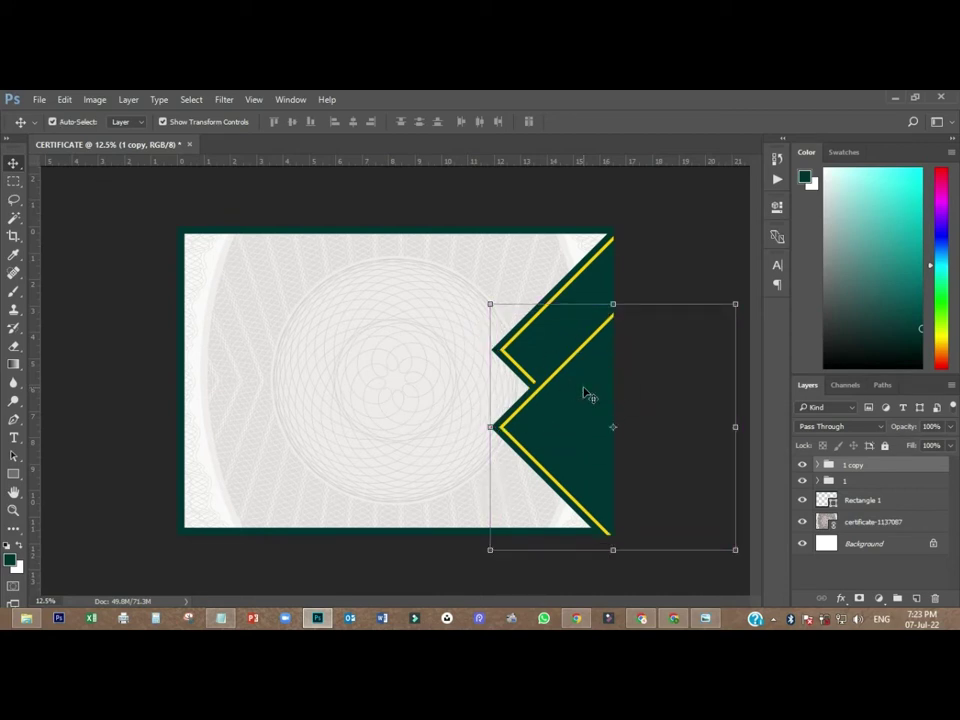
- Scale both chevron groups down to about 82%
shift+click(851, 484)
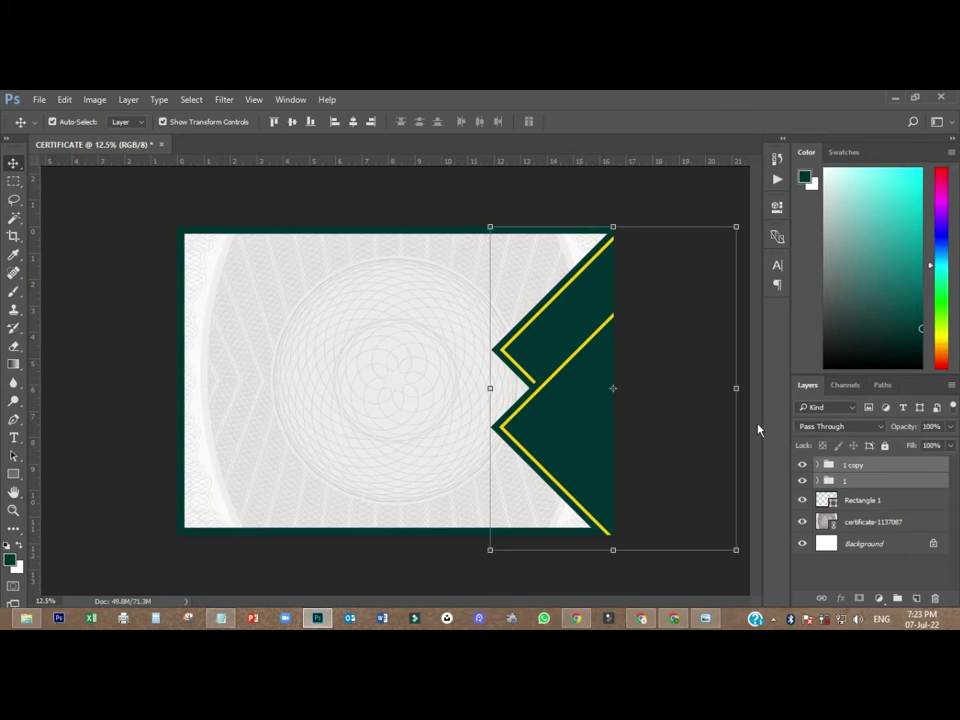
drag(736, 227, 713, 257)
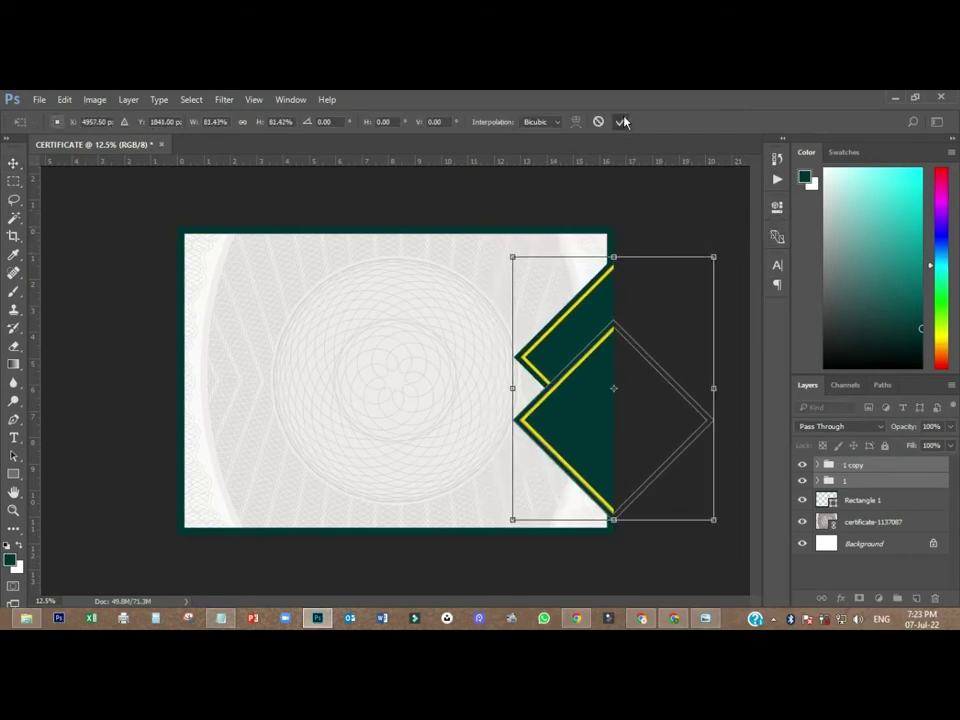
click(620, 121)
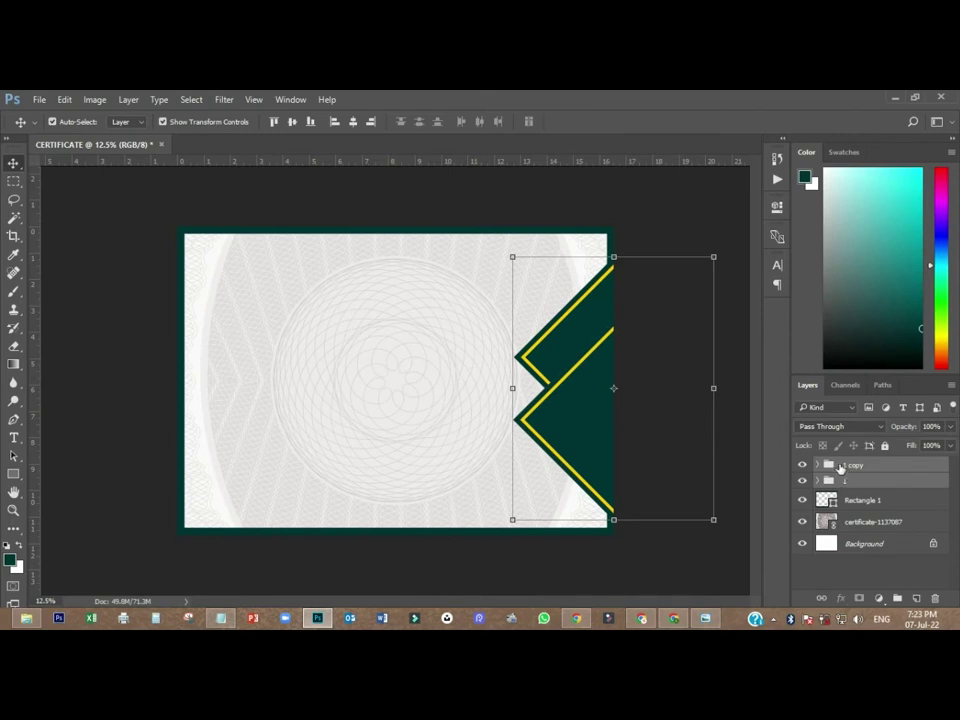
- Move 1 copy to the bottom and group 1 to the top of the right edge
click(842, 466)
mouse_move(620, 435)
mouse_down()
mouse_move(602, 409)
mouse_move(606, 433)
mouse_up()
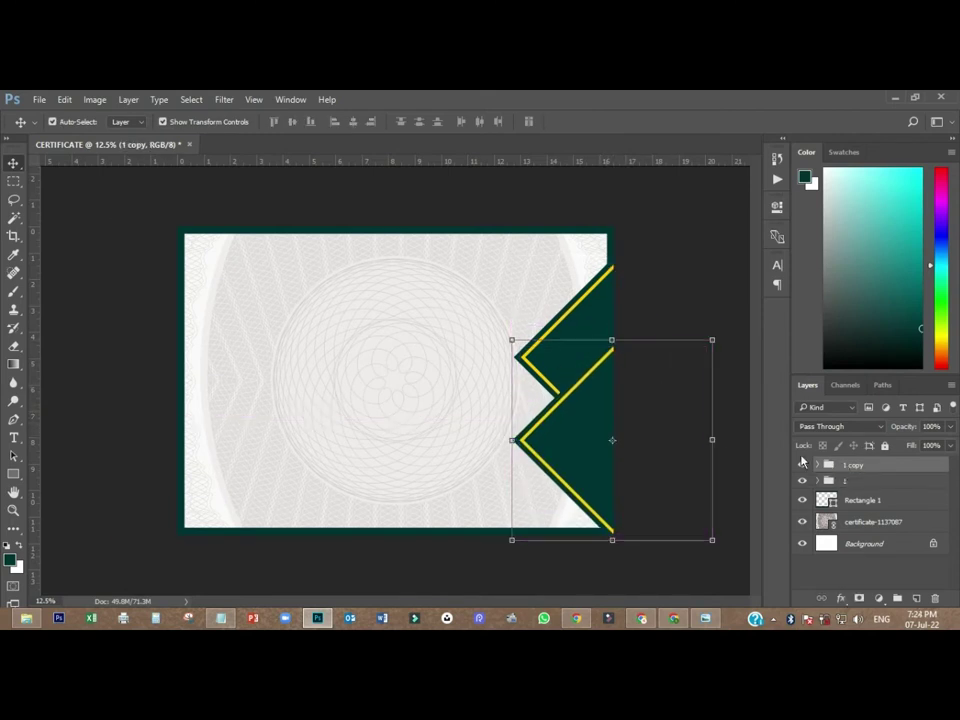
click(845, 481)
drag(621, 364, 598, 292)
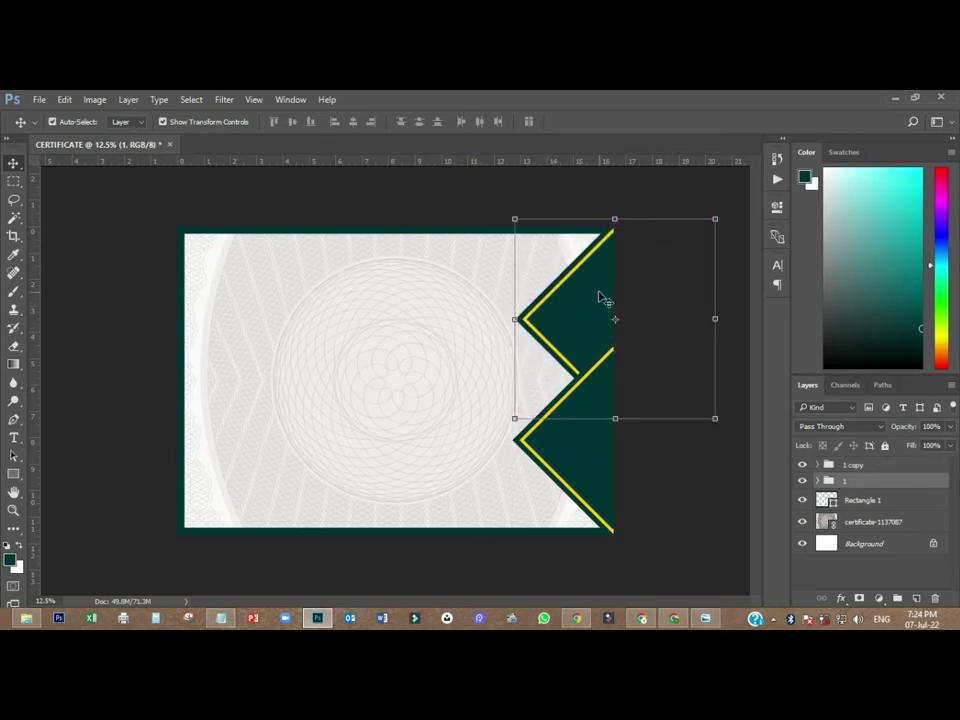
click(699, 484)
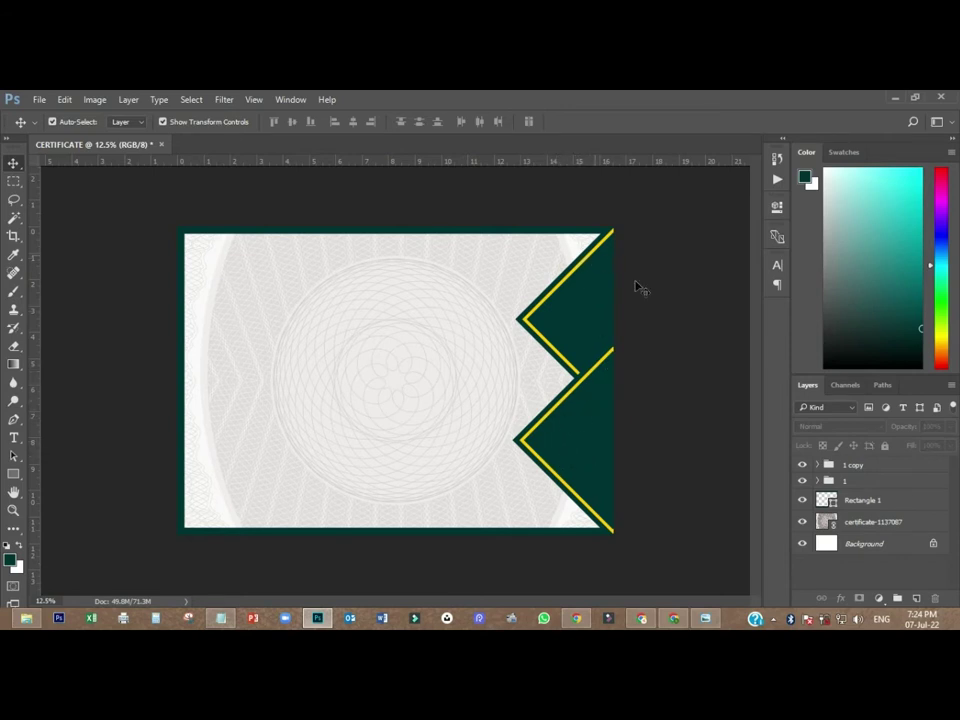
click(850, 466)
click(847, 482)
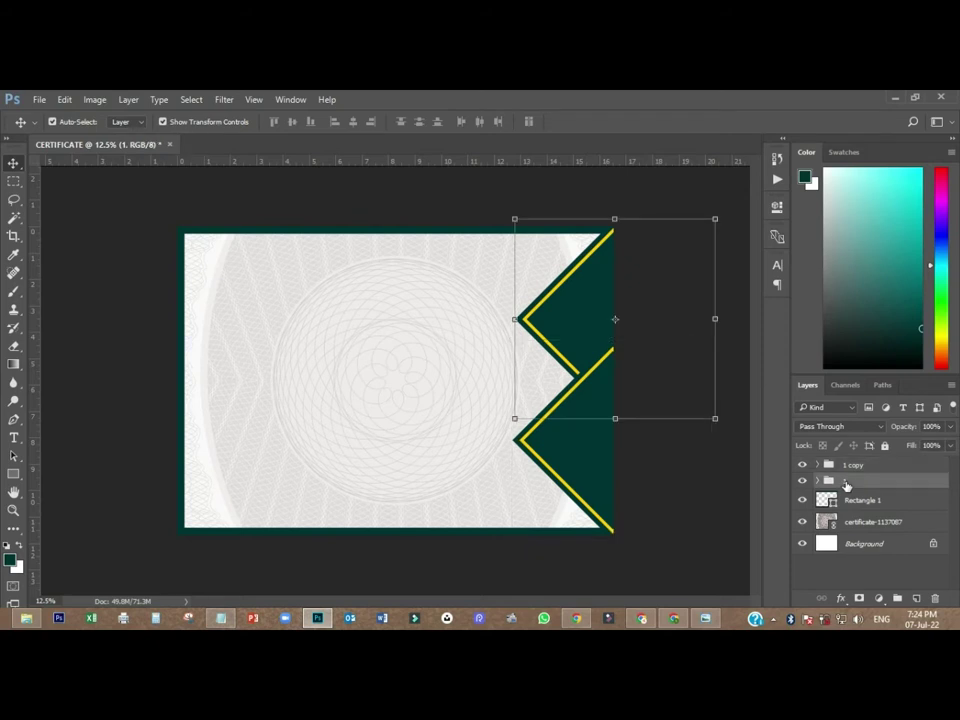
- Duplicate the upper chevron group into the middle of the edge and make its outline white
key(ctrl+j)
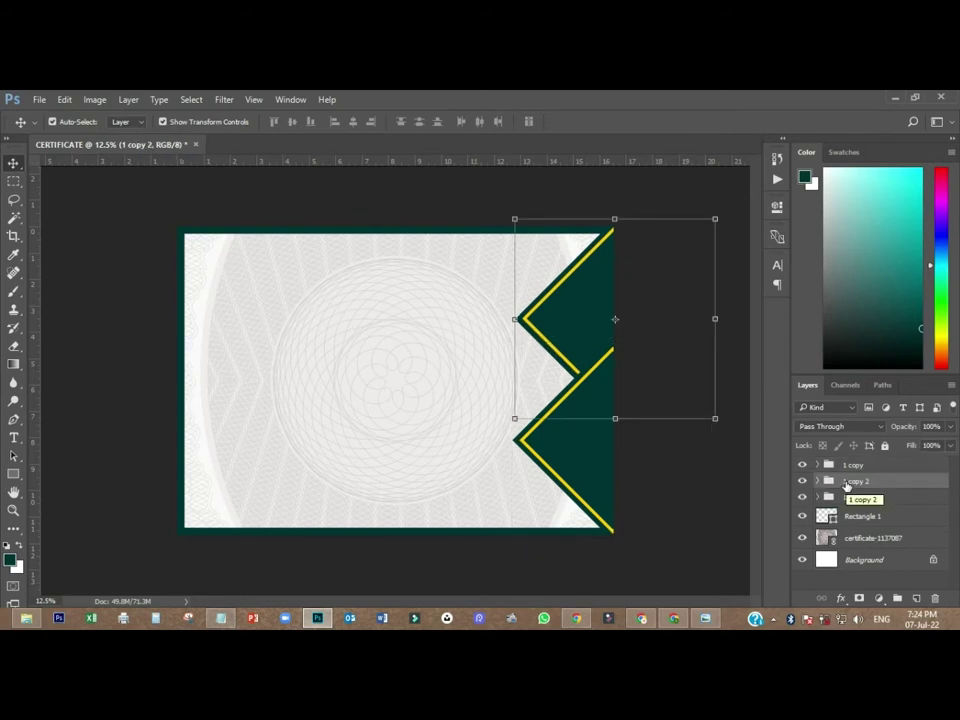
drag(591, 306, 602, 349)
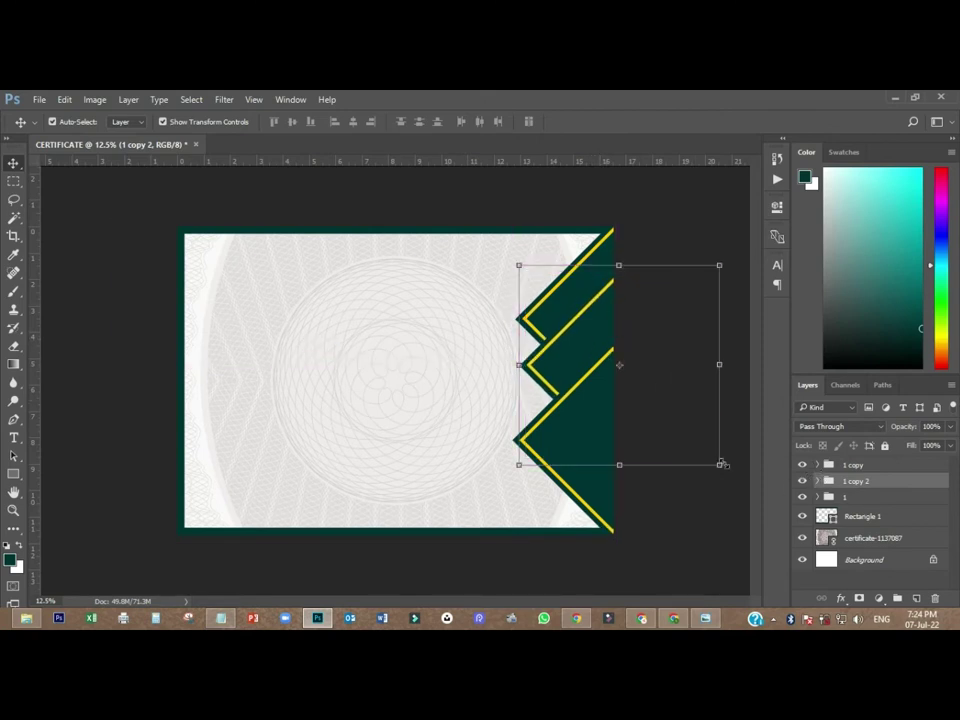
click(660, 199)
click(563, 345)
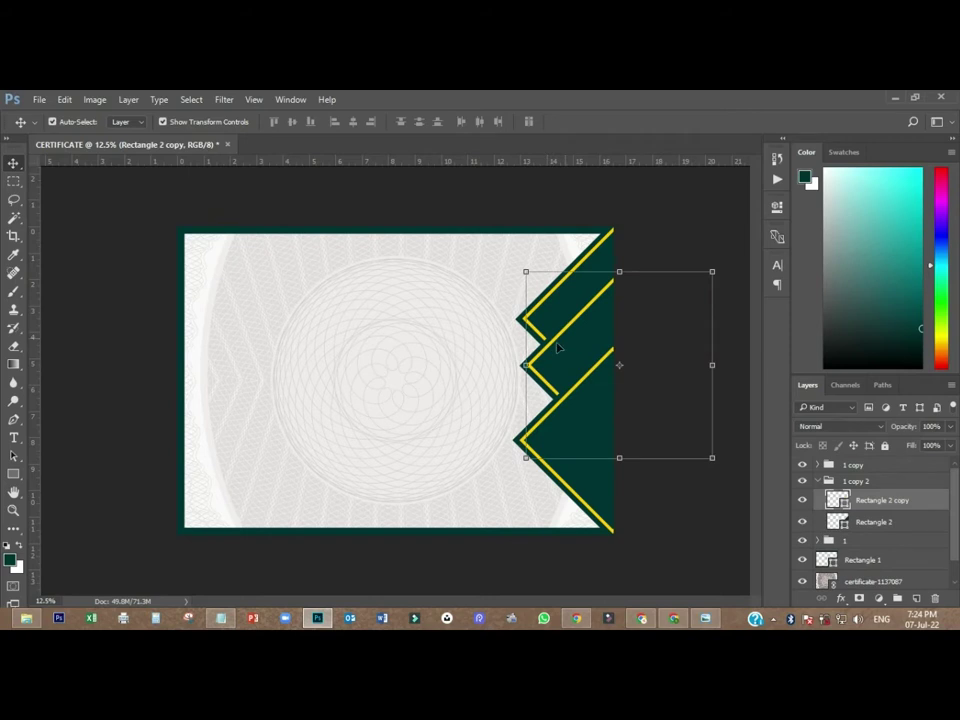
click(13, 474)
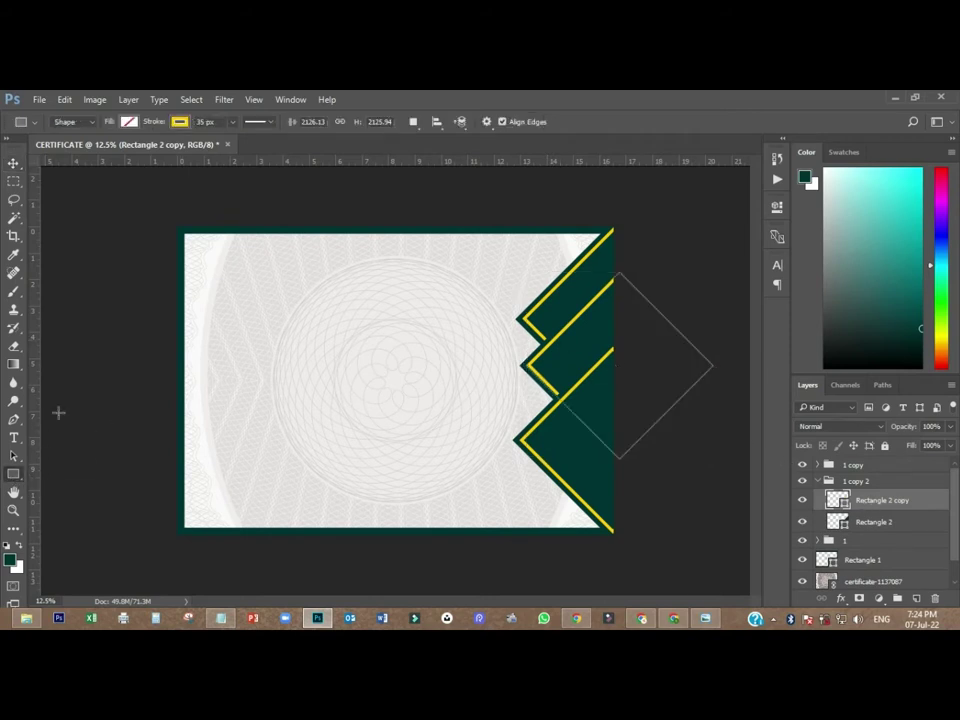
click(179, 122)
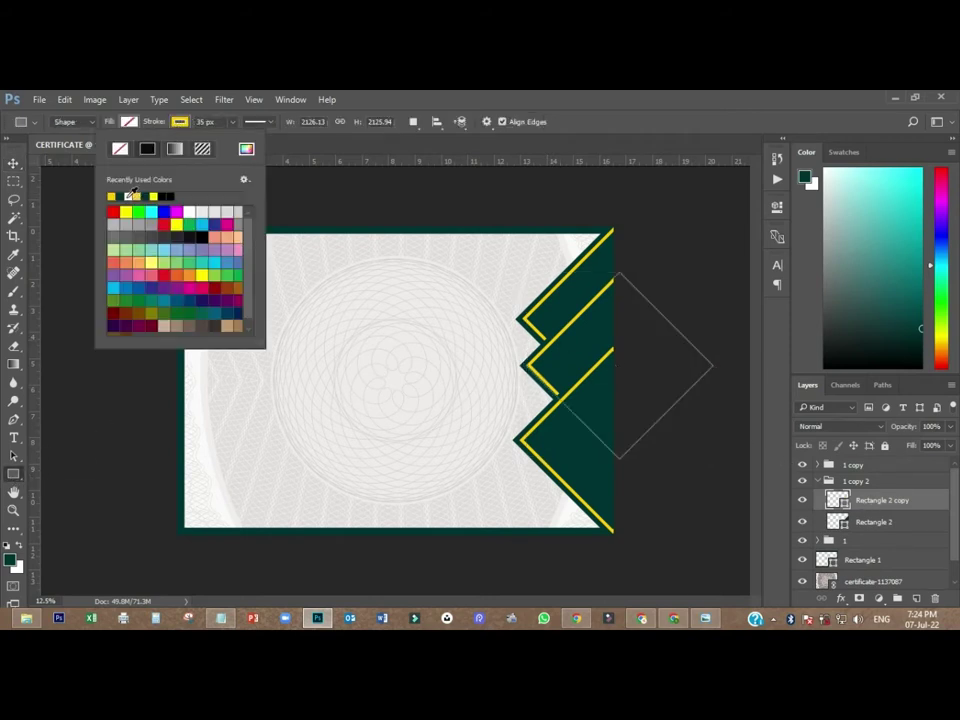
click(13, 162)
click(103, 231)
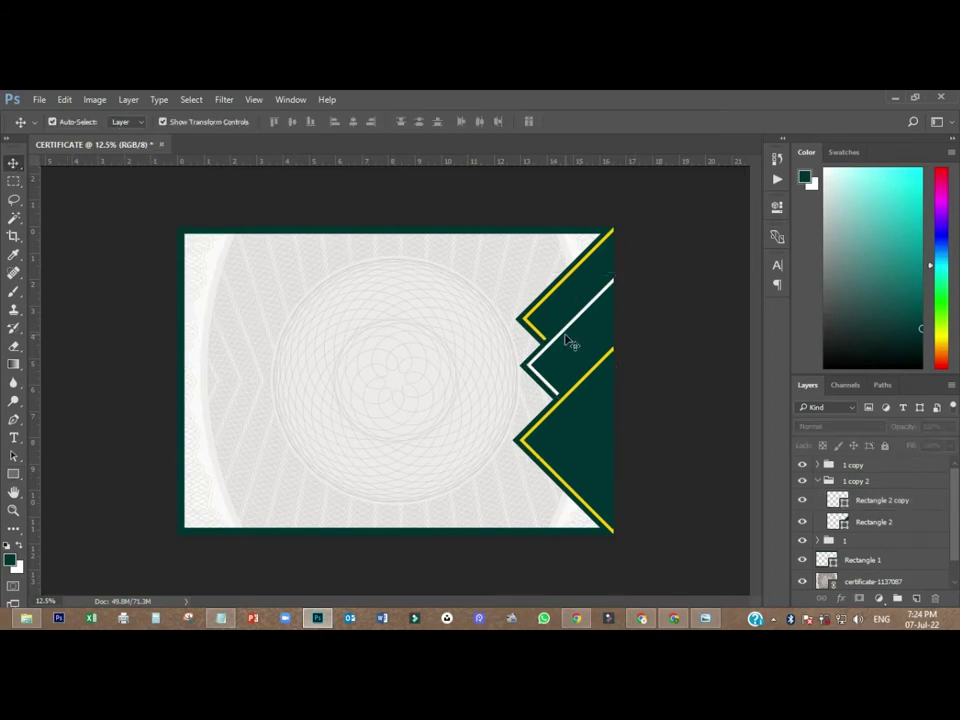
- Duplicate the bottom chevron's outline in white and offset it beside the yellow one
click(520, 440)
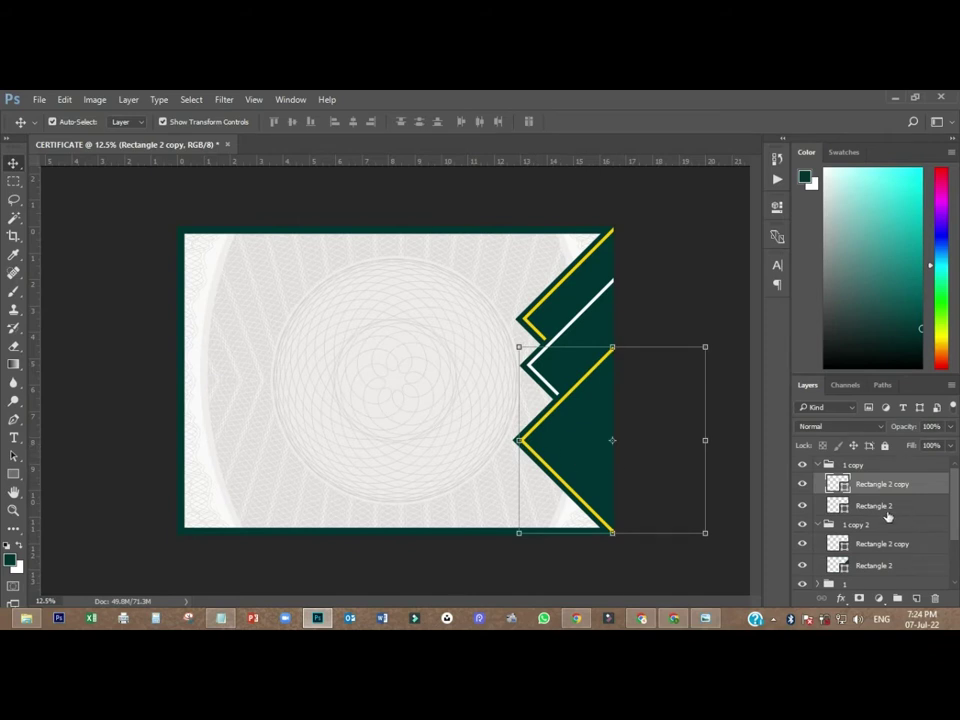
key(ctrl+j)
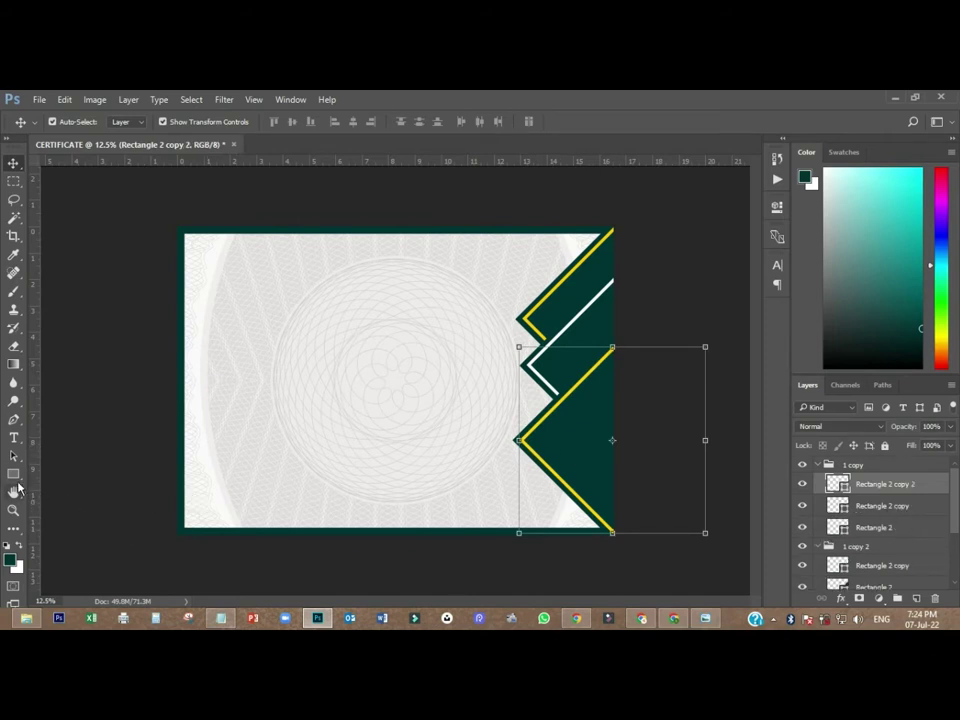
key(u)
click(177, 123)
click(117, 193)
key(v)
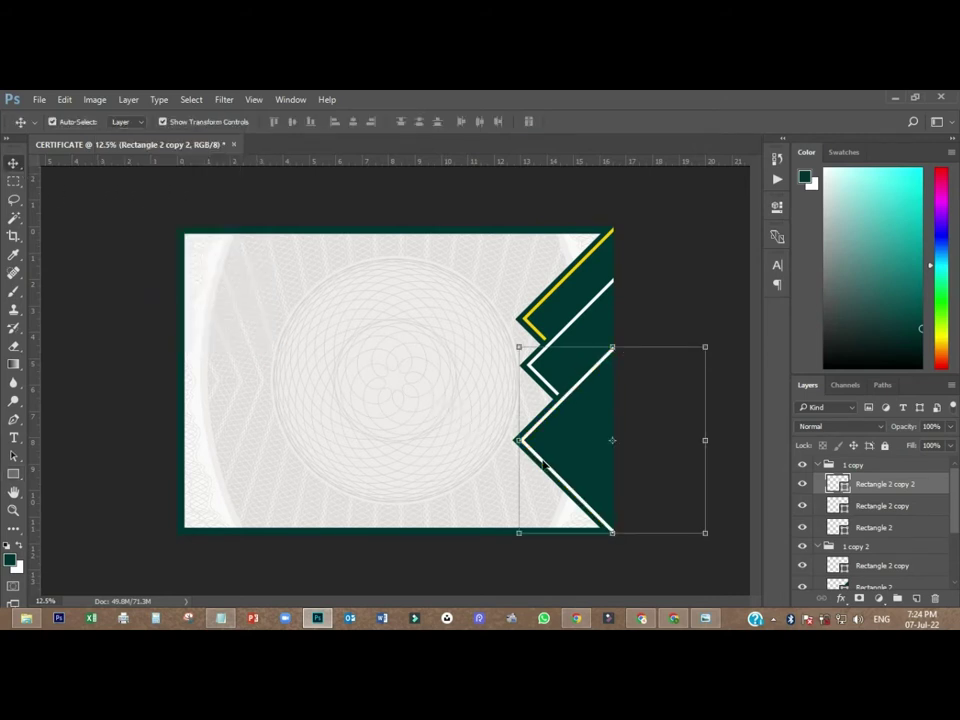
drag(559, 450, 575, 448)
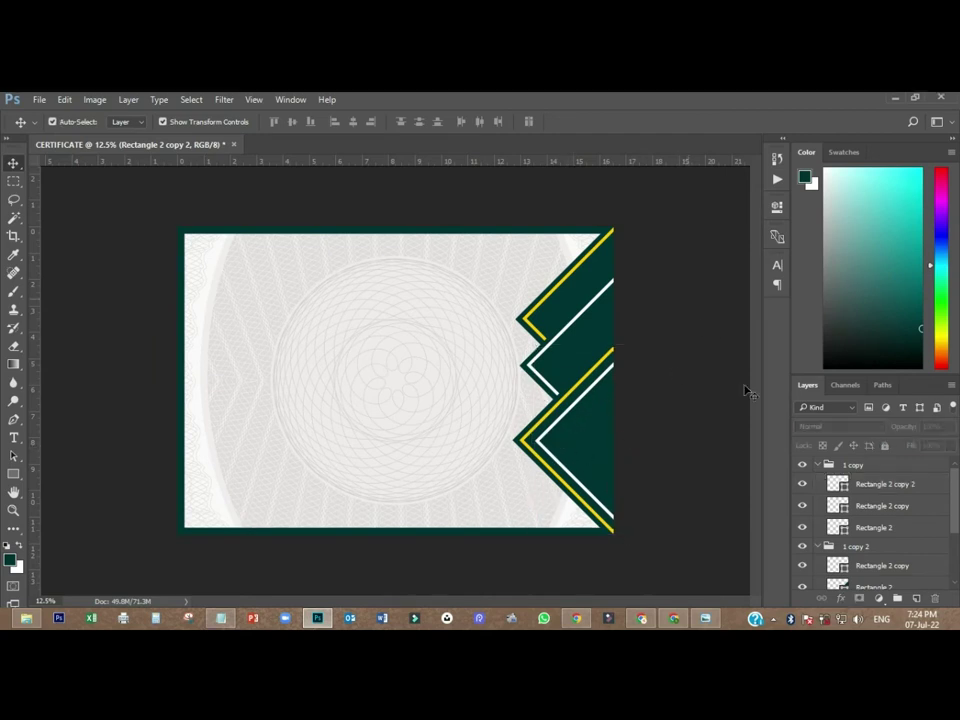
click(833, 468)
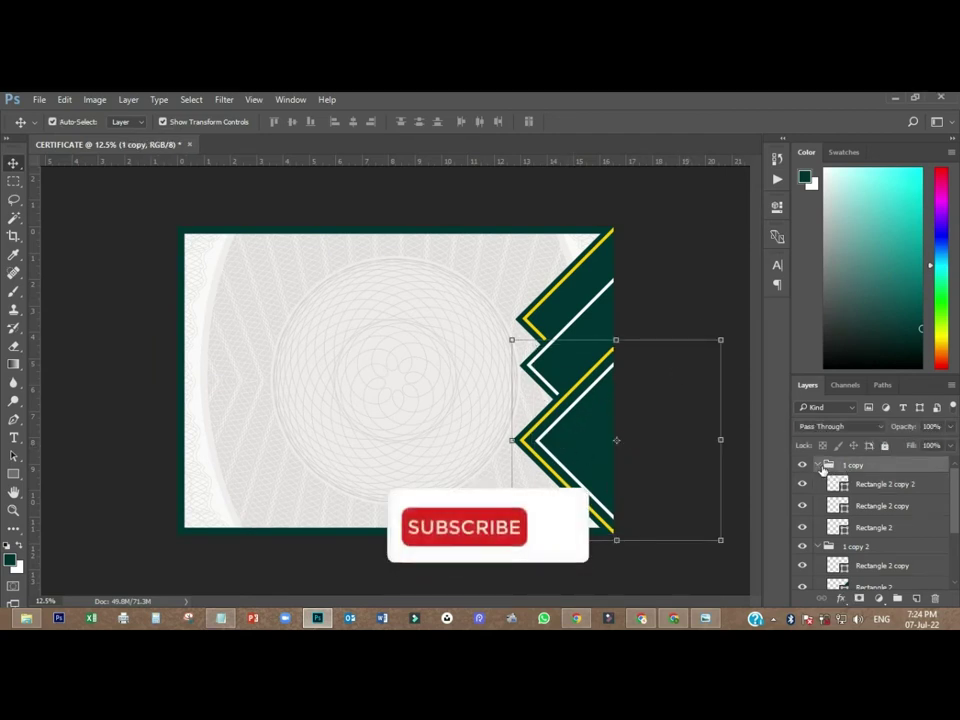
- Nudge the bottom chevron group down three steps and the top chevron group slightly up
click(818, 466)
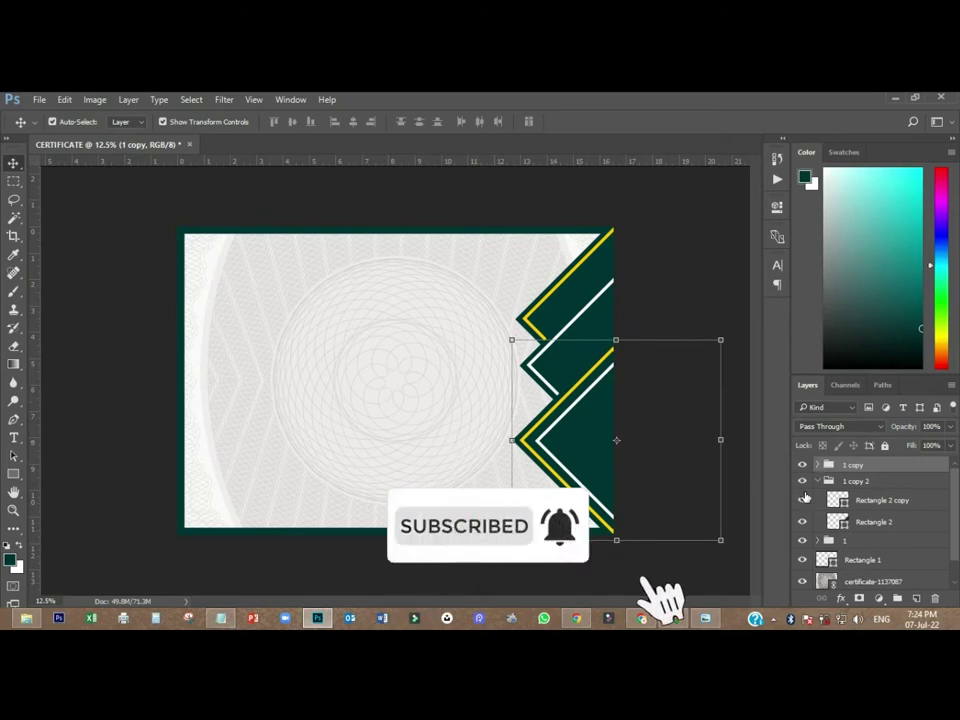
key(shift+Down)
key(shift+Down)
key(shift+Down)
key(shift+Down)
key(shift+Down)
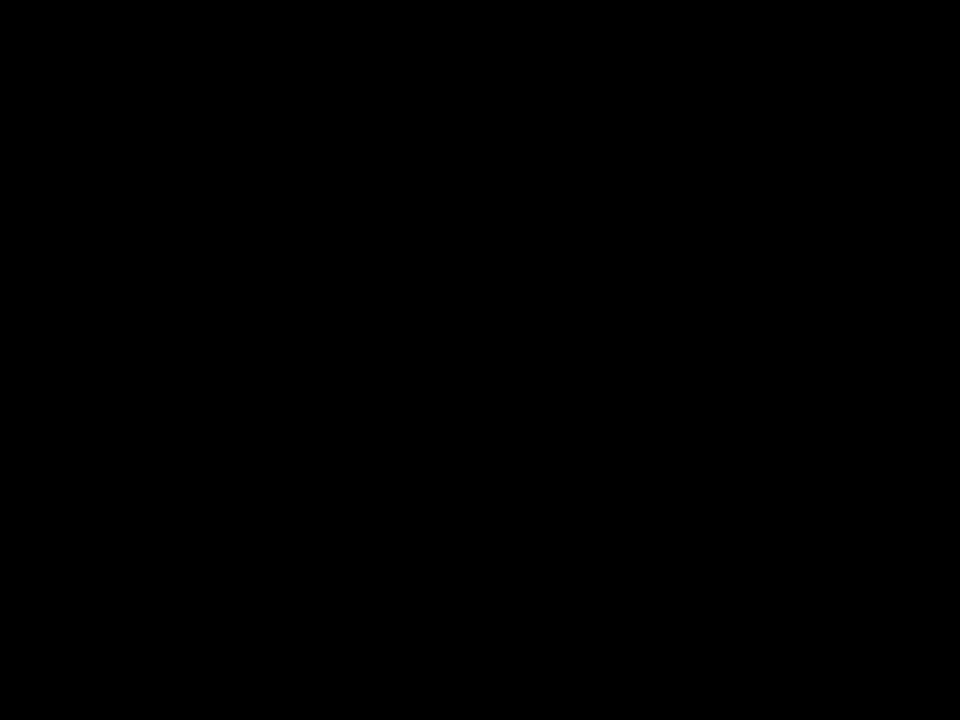
key(shift+Down)
key(shift+Down)
key(shift+Down)
key(shift+Down)
key(shift+Down)
key(shift+Down)
key(shift+Down)
key(shift+Down)
key(shift+Down)
key(shift+Down)
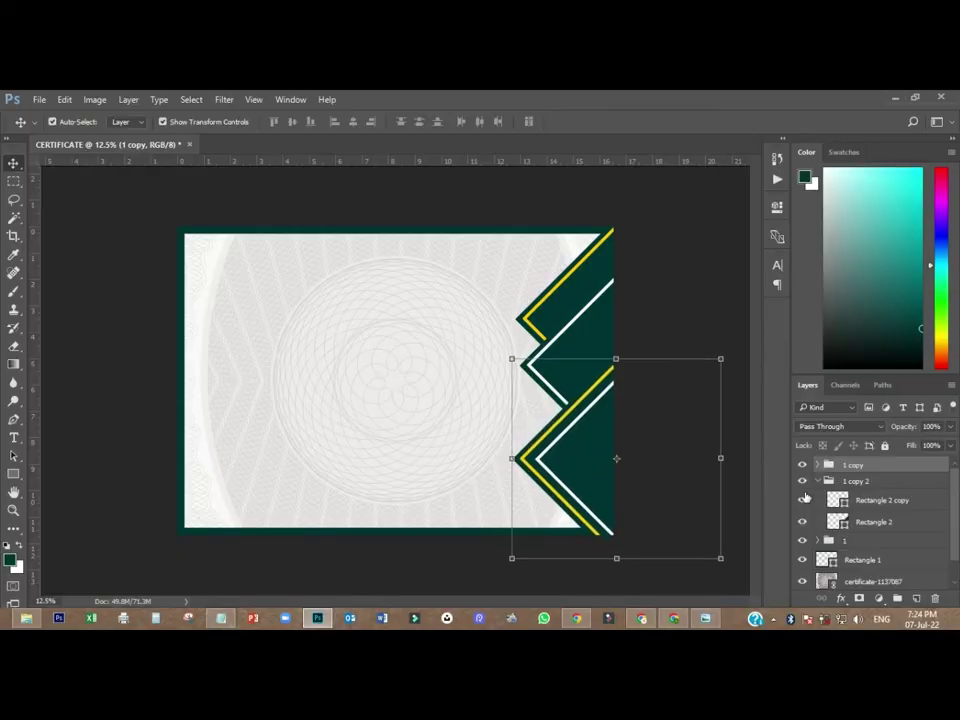
key(shift+Down)
key(shift+Down)
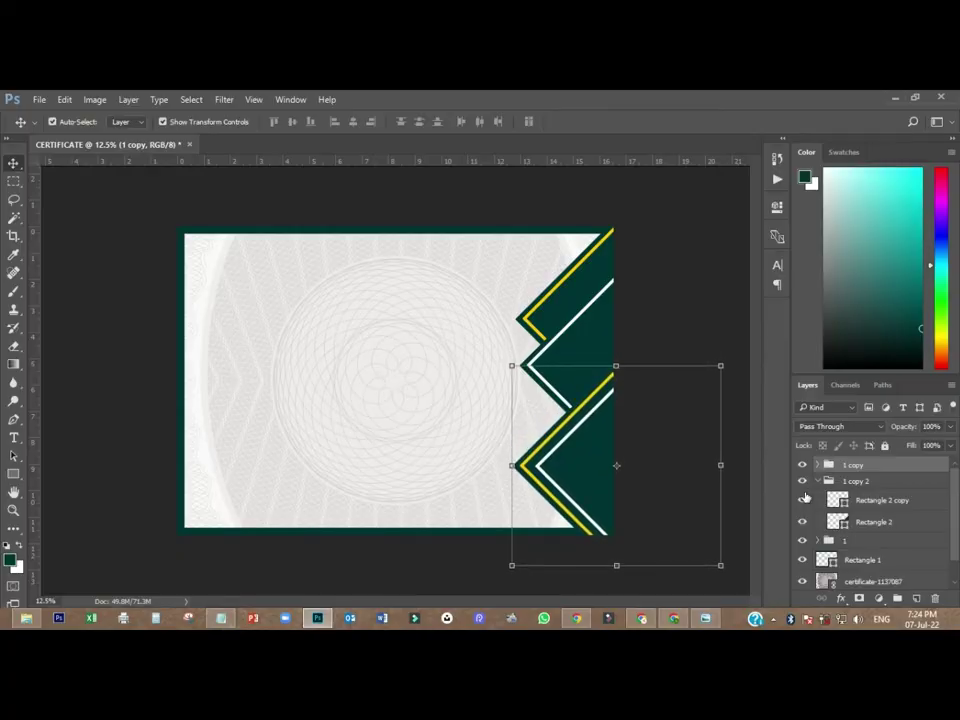
click(818, 481)
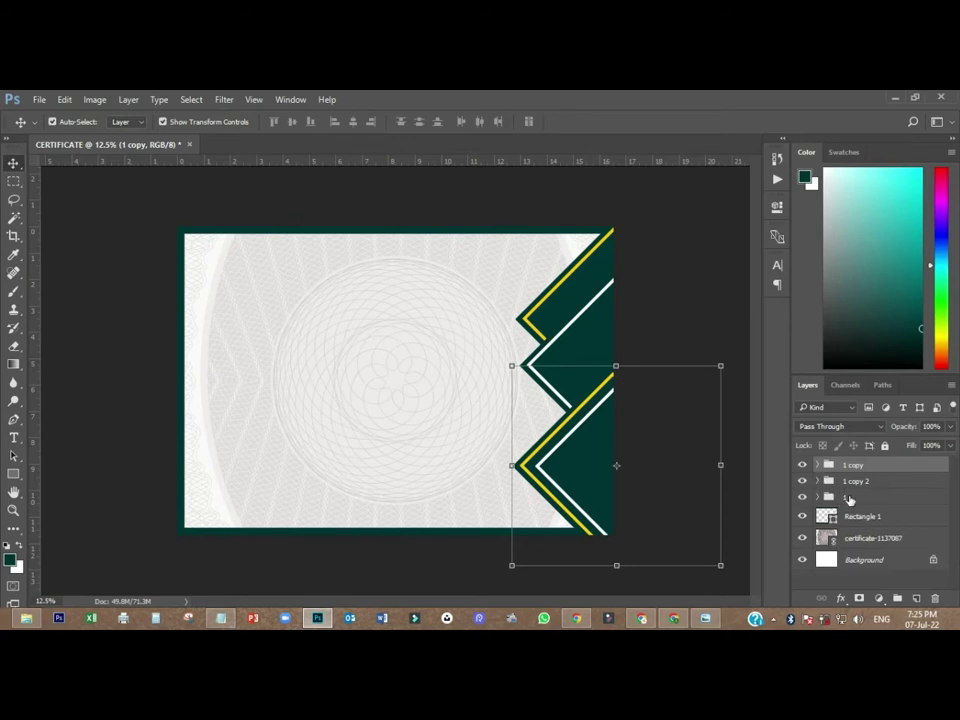
click(848, 499)
key(shift+Up)
key(shift+Up)
key(shift+Up)
key(shift+Up)
key(shift+Up)
key(shift+Up)
key(shift+Up)
key(shift+Up)
key(shift+Up)
key(shift+Up)
key(shift+Up)
key(shift+Up)
key(shift+Up)
key(shift+Up)
key(shift+Up)
key(shift+Up)
key(shift+Up)
key(shift+Up)
key(shift+Up)
key(shift+Up)
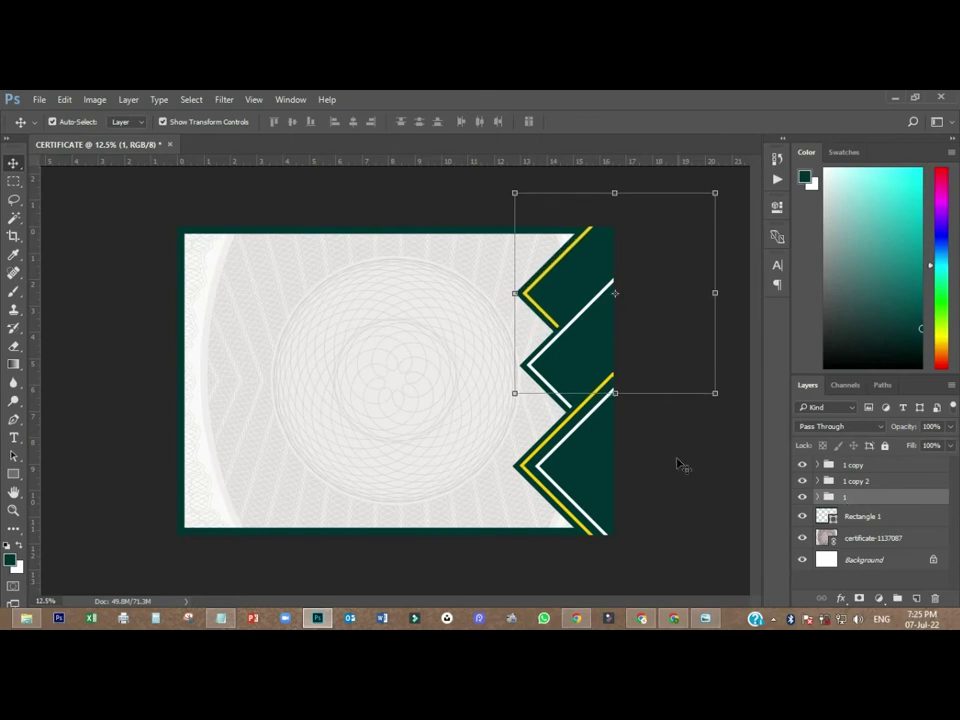
- Duplicate the top chevron's Rectangle 2 copy outline, remove its yellow stroke, offset it right, and start saving
click(543, 285)
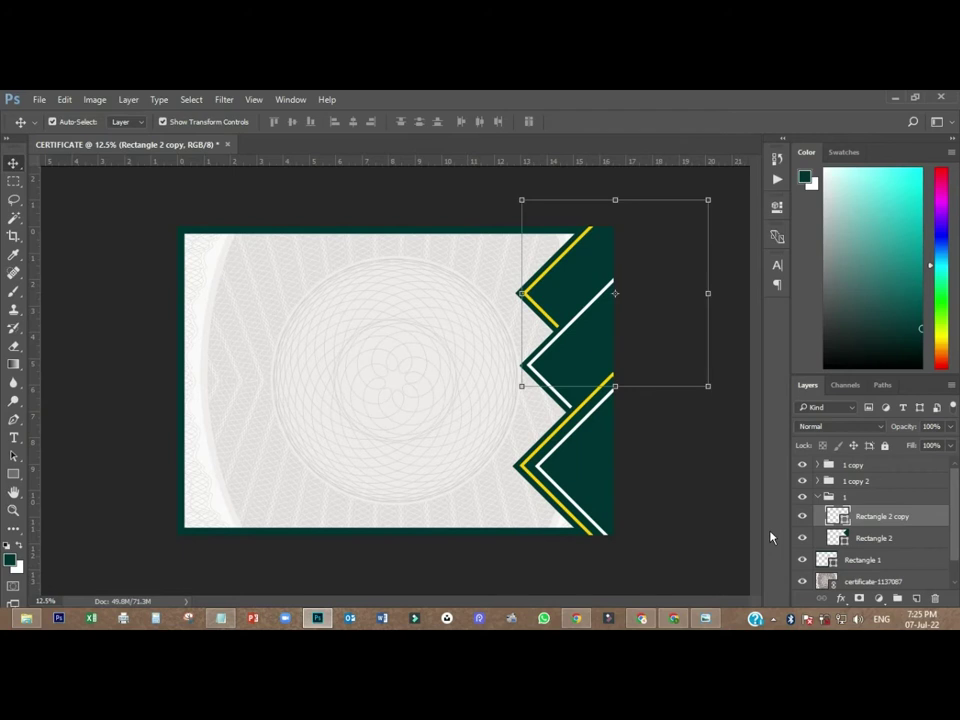
key(ctrl+j)
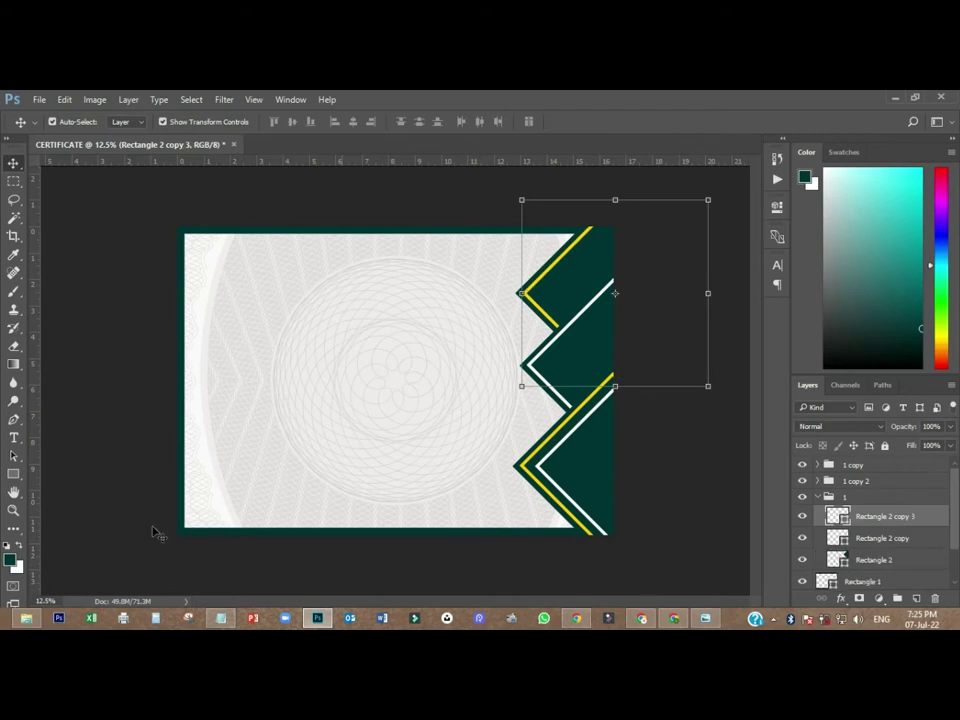
click(13, 473)
click(128, 121)
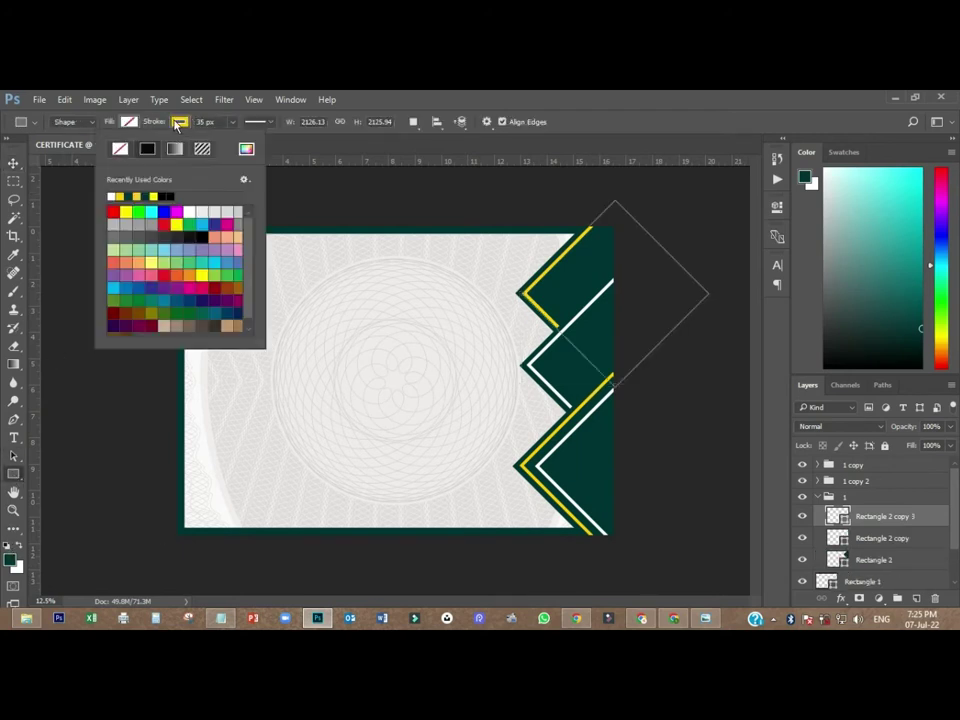
click(117, 193)
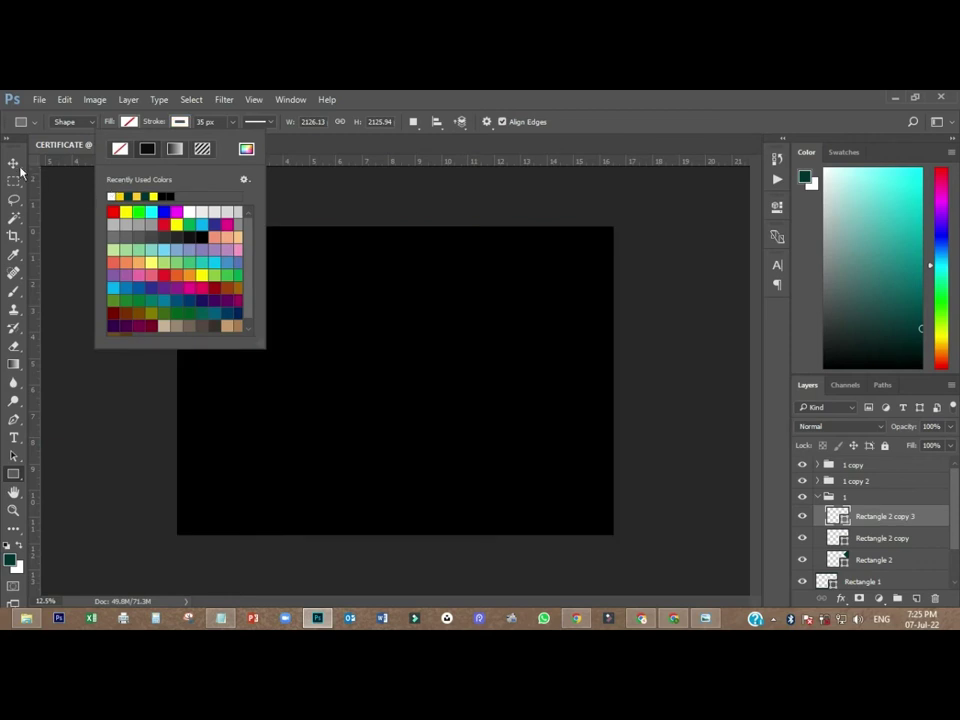
key(v)
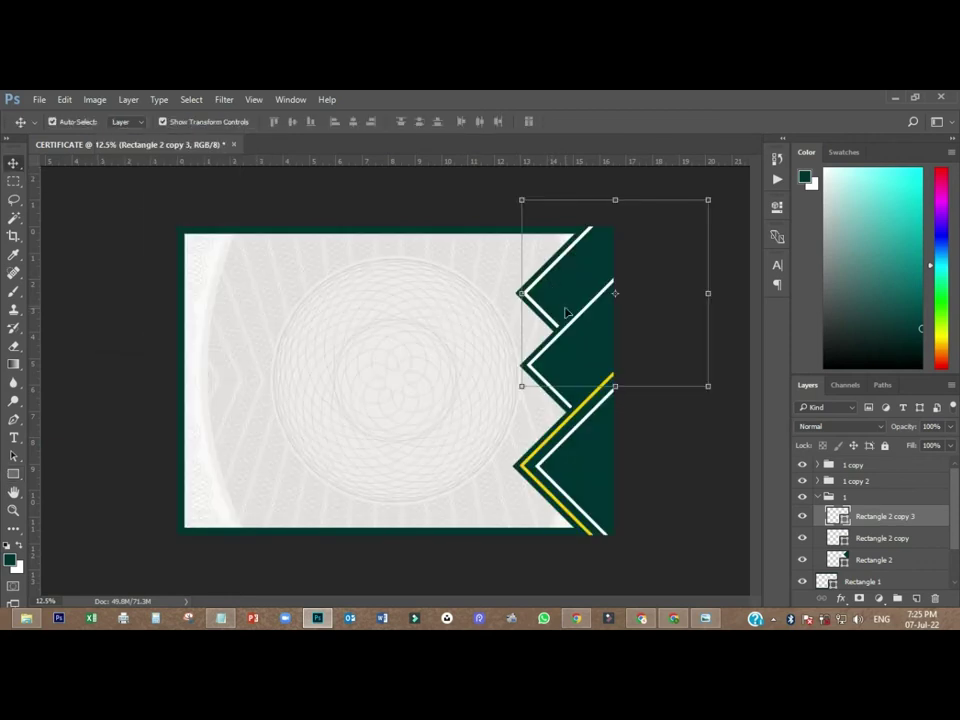
key(shift+Right)
key(shift+Right)
key(shift+Right)
key(shift+Right)
key(shift+Right)
key(shift+Right)
key(shift+Right)
key(shift+Right)
key(shift+Right)
key(shift+Right)
key(shift+Right)
key(shift+Right)
key(shift+Right)
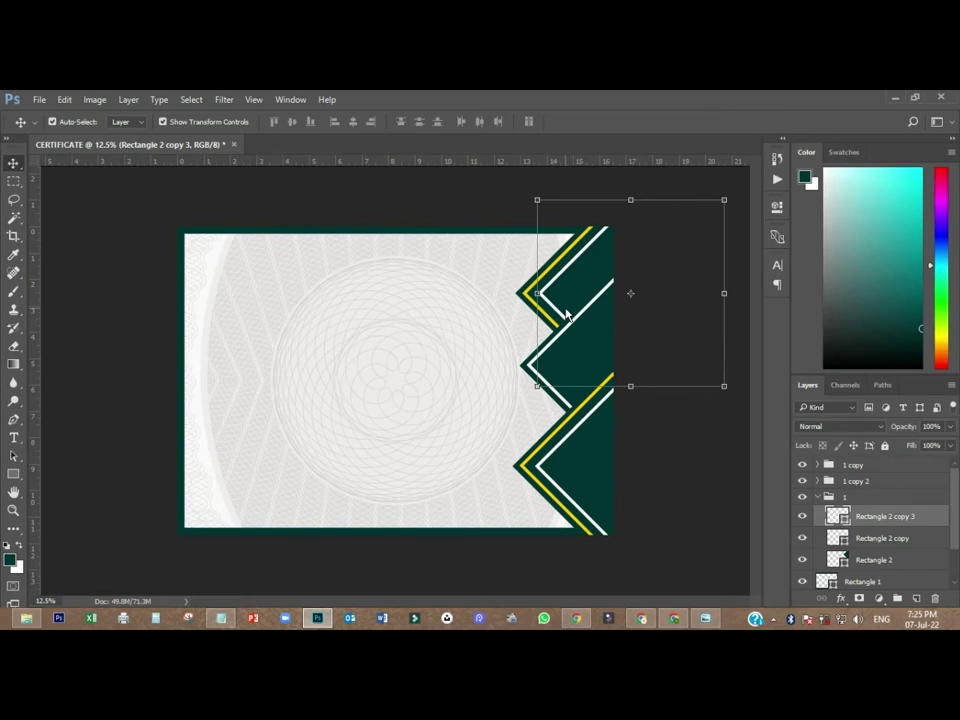
key(shift+Left)
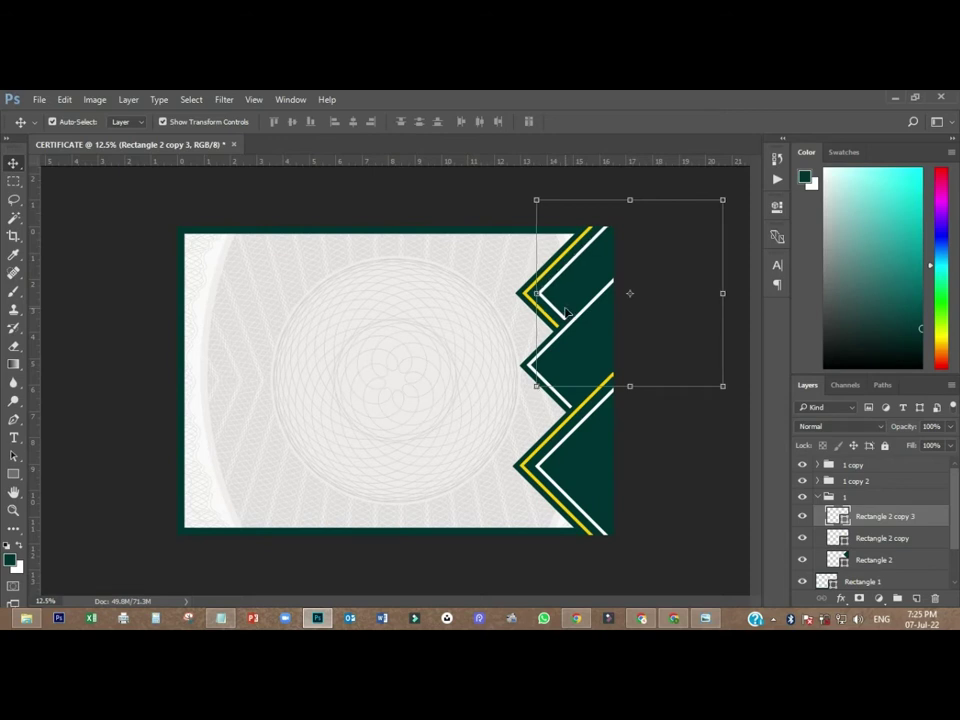
click(666, 473)
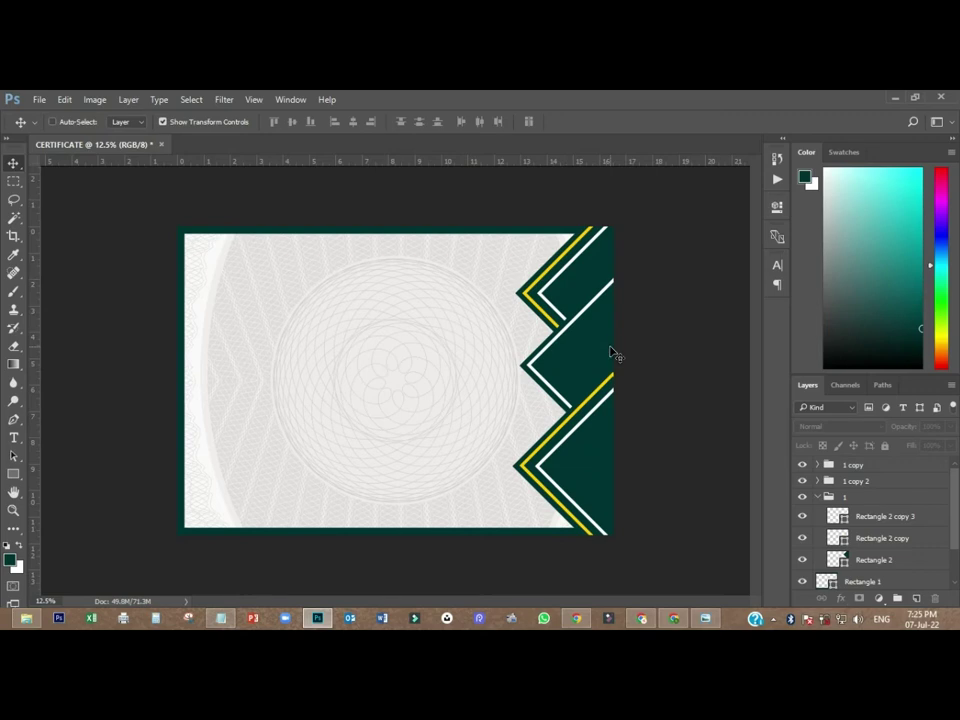
key(ctrl+s)
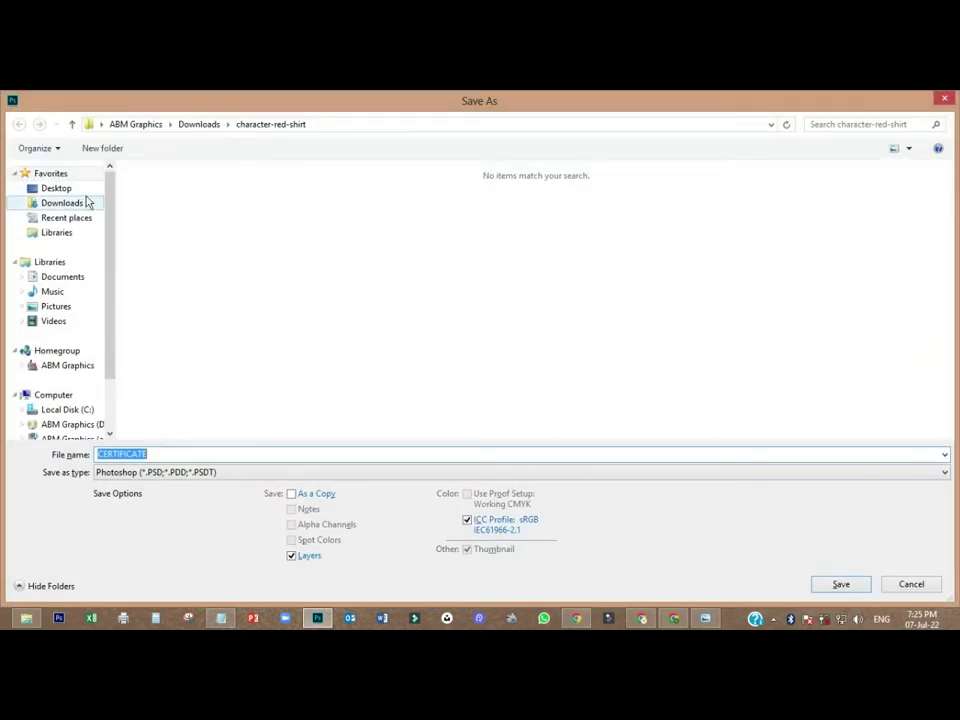
- Save the file as CERTIFICATE.psd on the Desktop, accepting the Photoshop Format Options
click(58, 188)
click(840, 585)
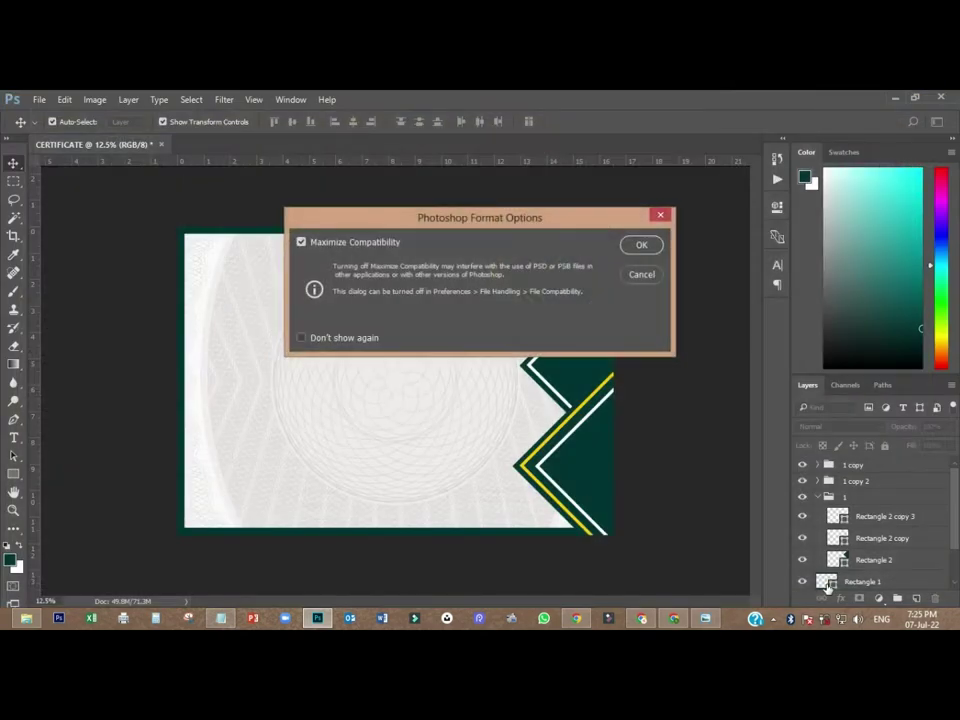
click(650, 247)
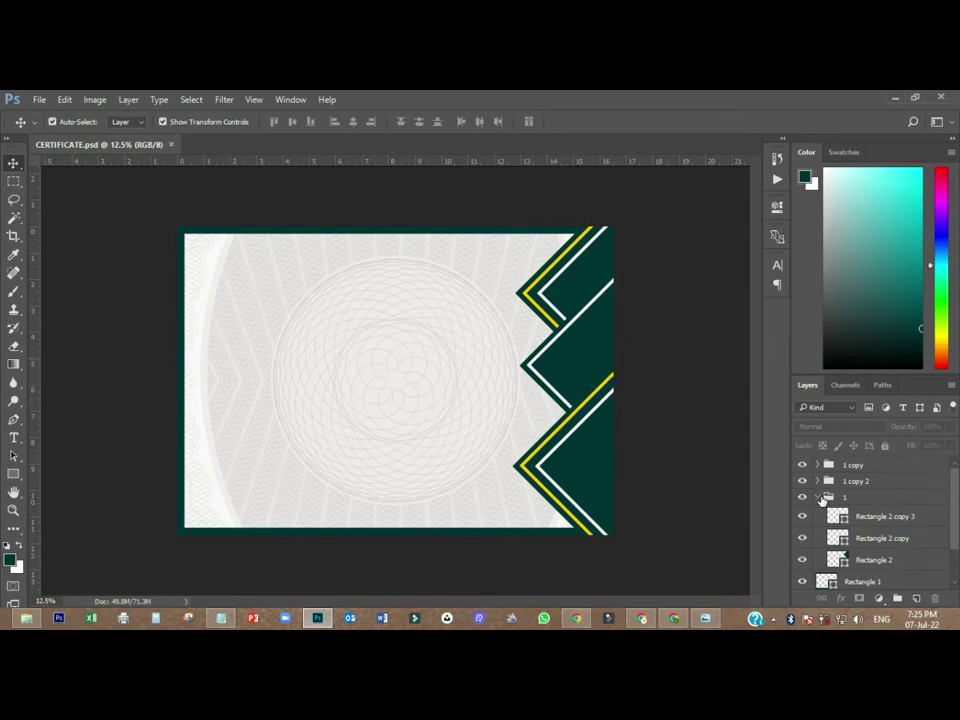
- Give the bottom chevron group 1 copy a drop shadow at -111° angle and 171 px distance
click(818, 497)
click(840, 498)
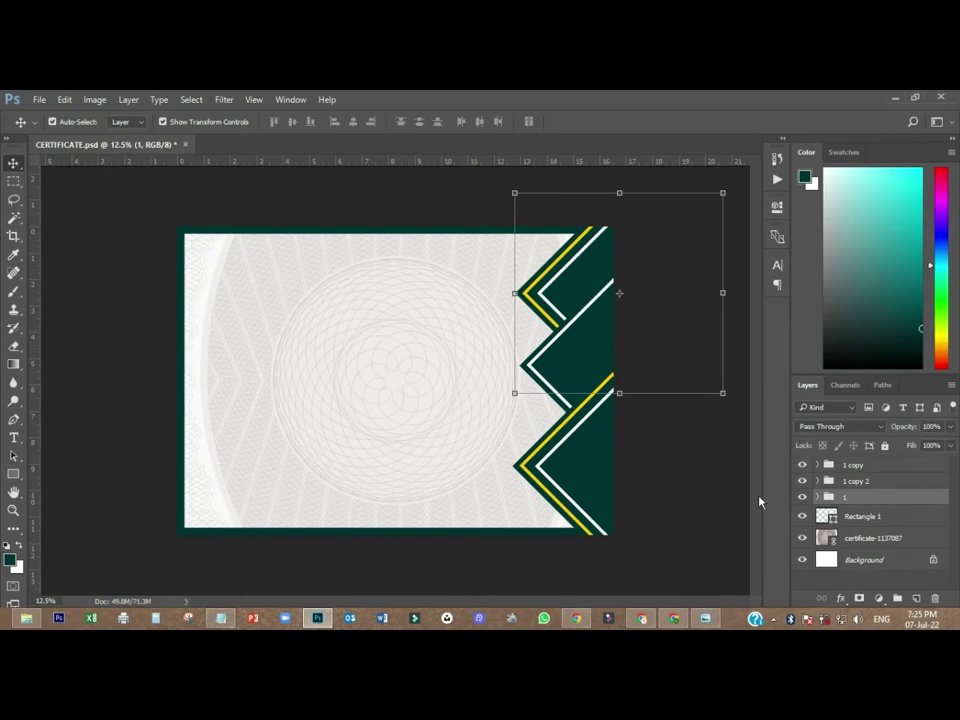
click(850, 481)
click(850, 465)
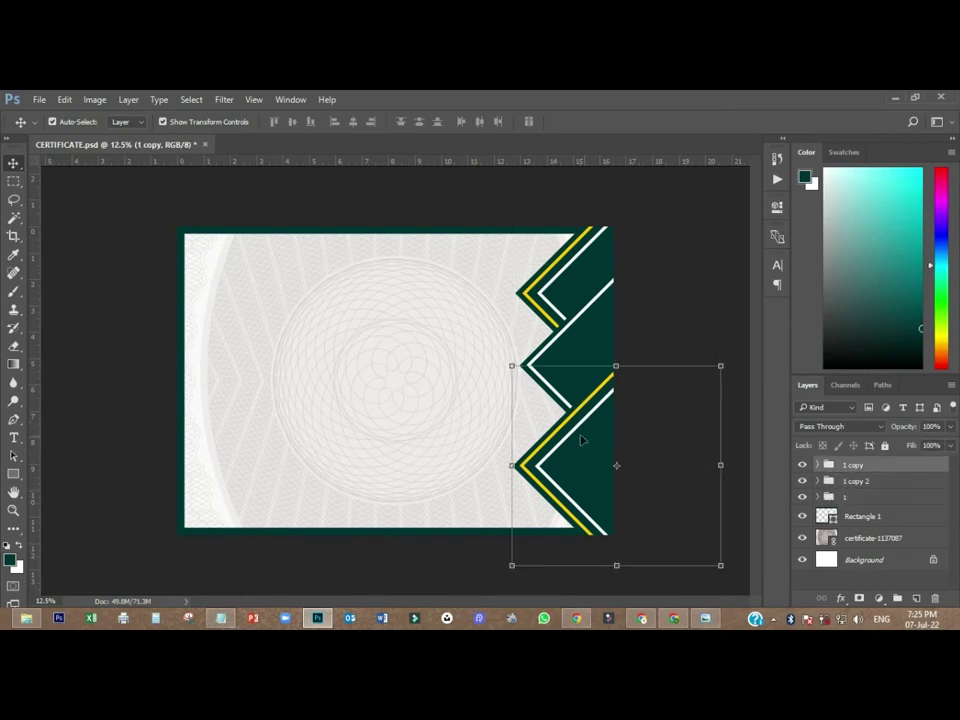
click(840, 598)
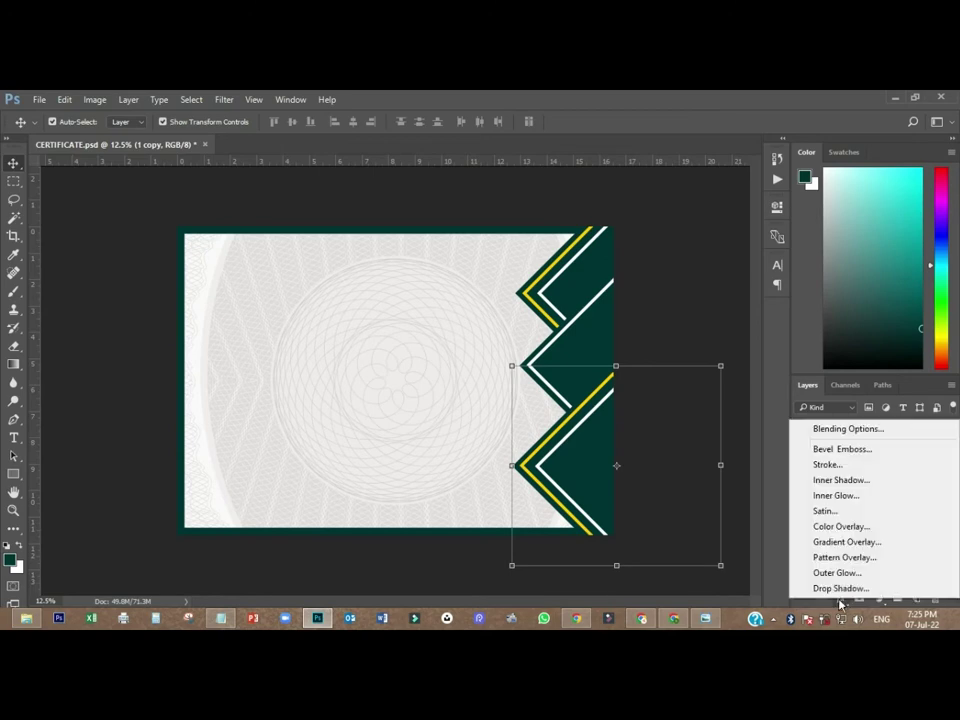
click(830, 590)
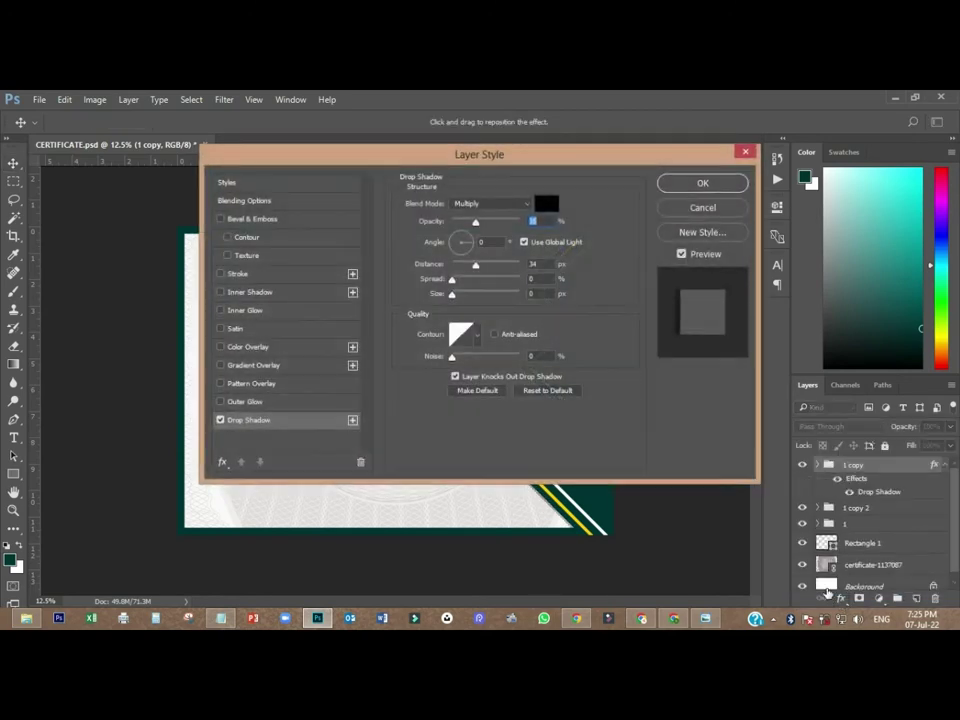
drag(578, 168, 215, 248)
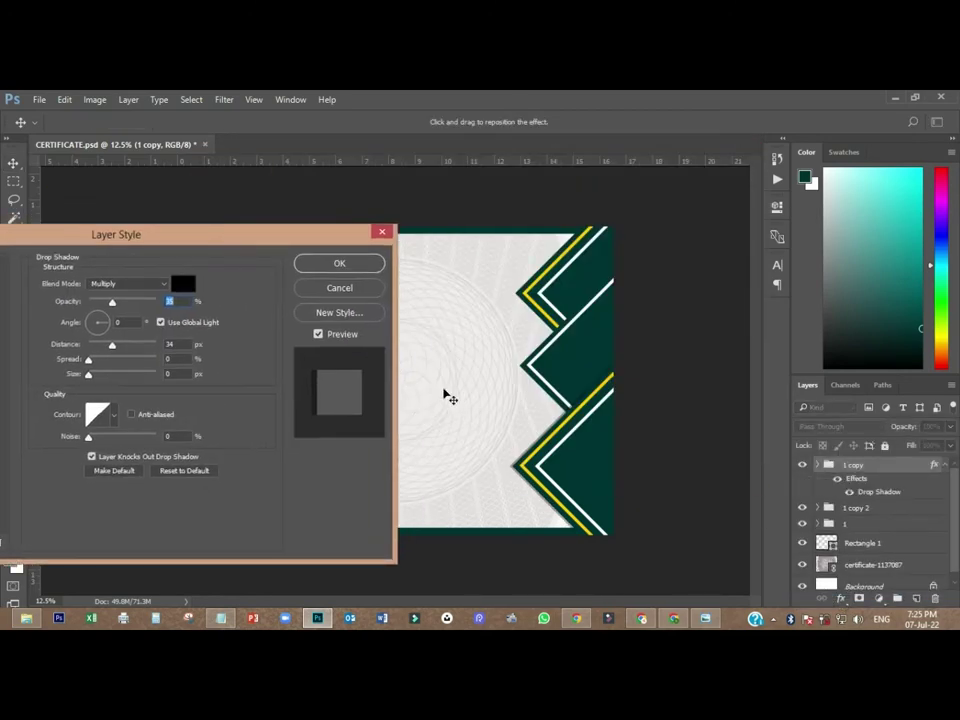
drag(585, 422, 541, 431)
click(364, 264)
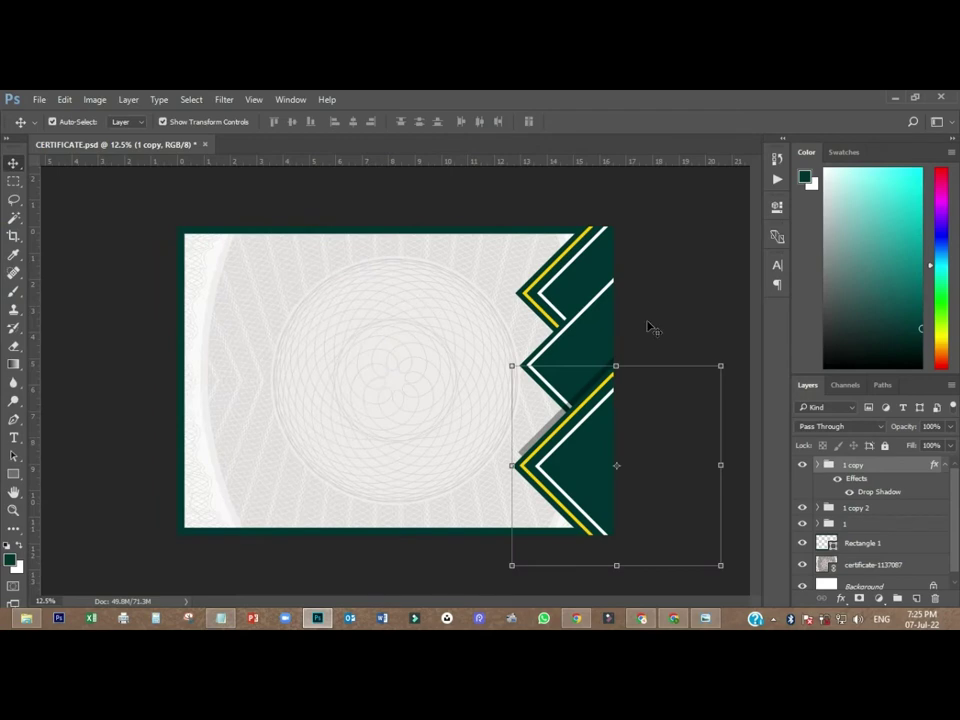
- Add the same drop shadow to the middle chevron group 1 copy 2
click(576, 325)
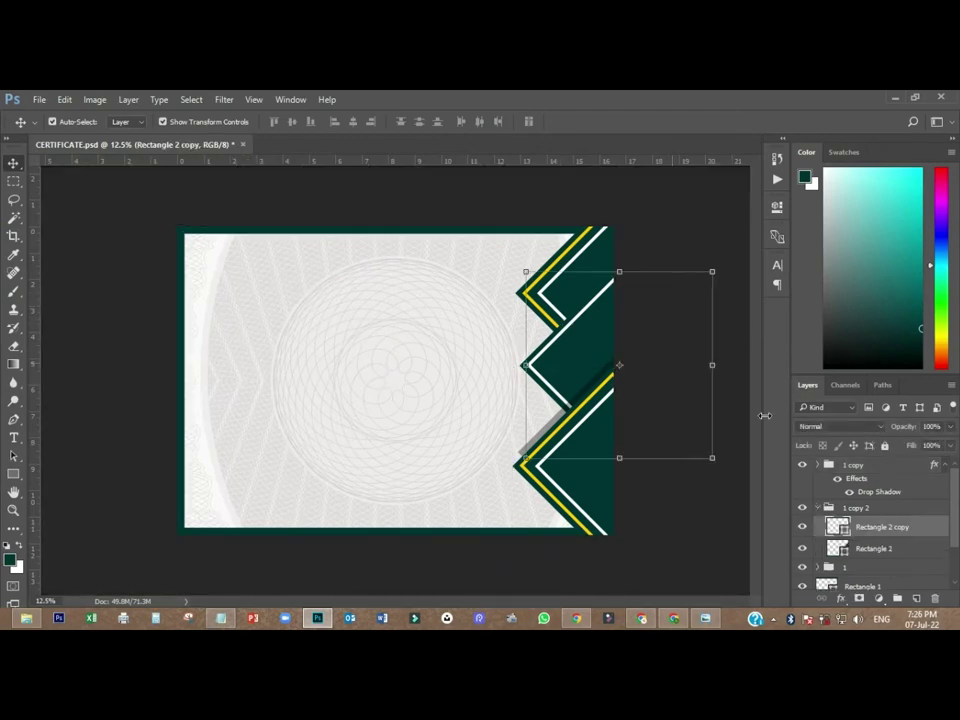
click(857, 509)
click(842, 598)
click(836, 581)
drag(592, 163, 570, 482)
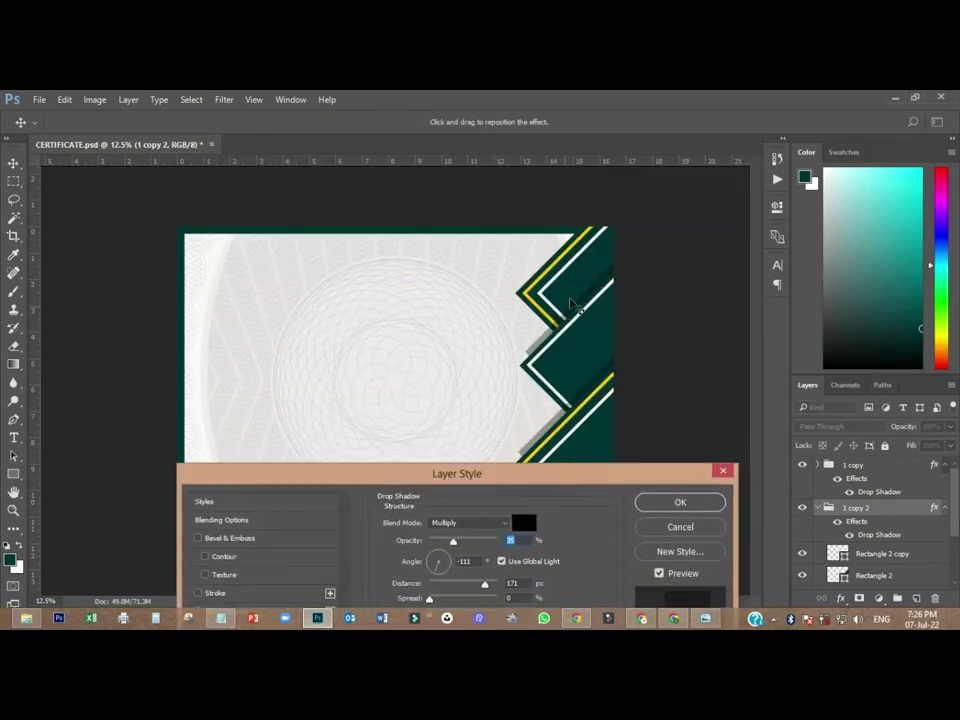
click(690, 502)
- Fit the whole certificate in the window and save it again
click(714, 425)
key(ctrl+0)
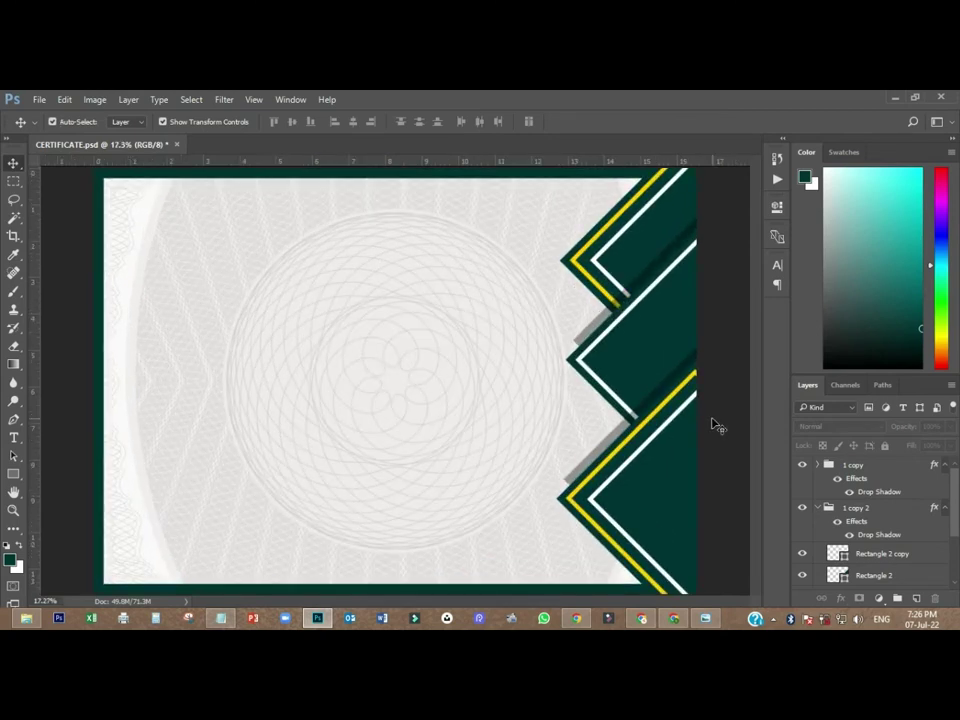
key(ctrl+s)
scroll(716, 424, down, 2)
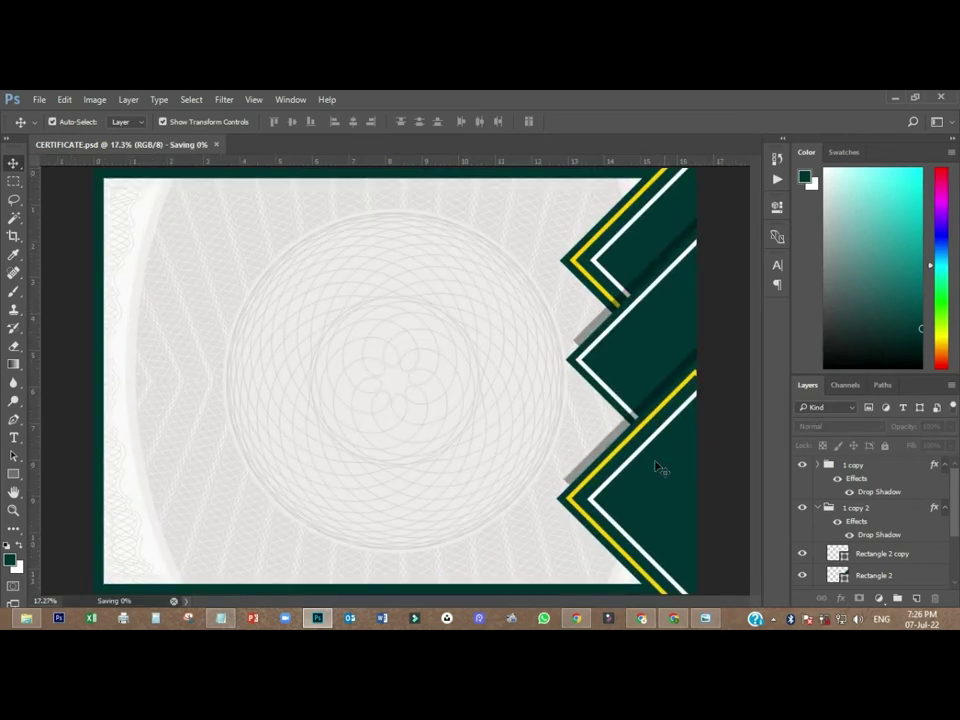
click(851, 468)
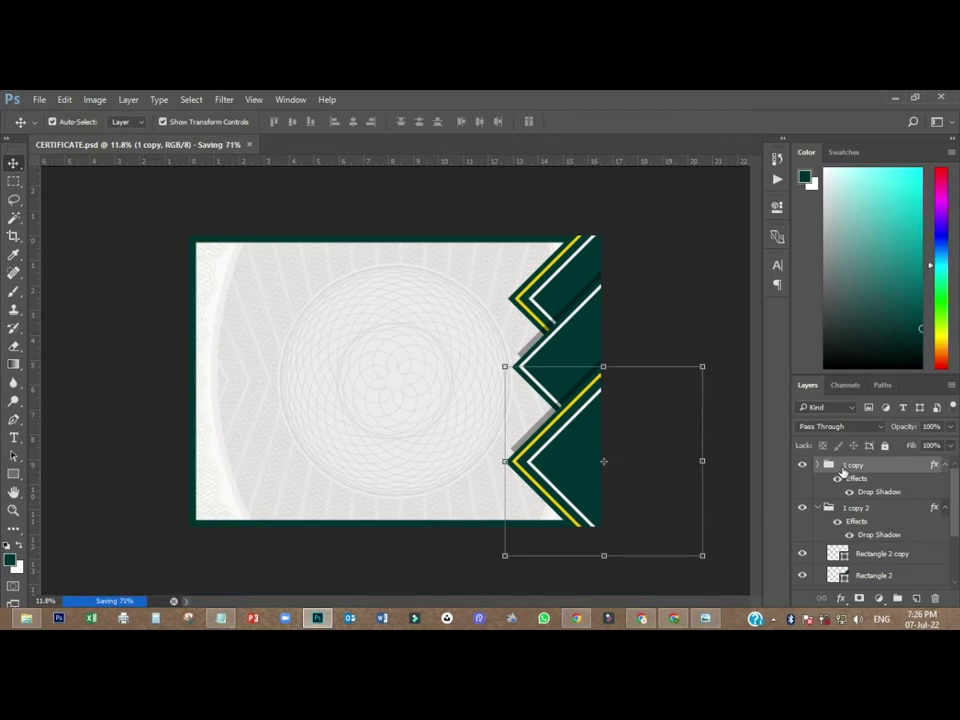
- Group all the chevron groups together and name the group SHAPE
scroll(845, 485, down, 2)
shift+click(848, 516)
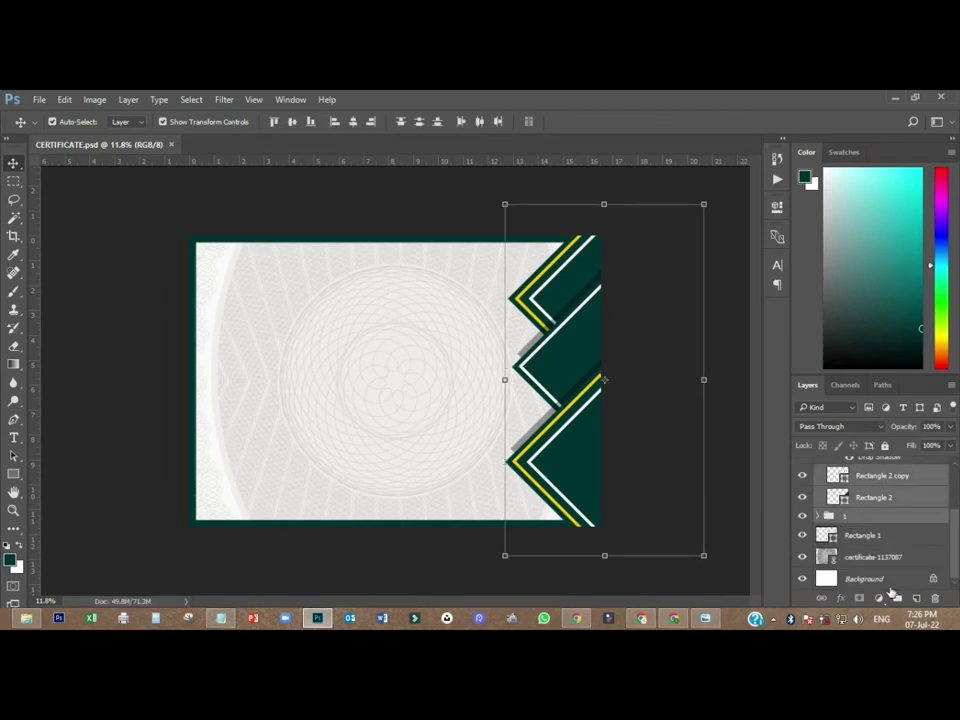
key(ctrl+g)
double_click(855, 464)
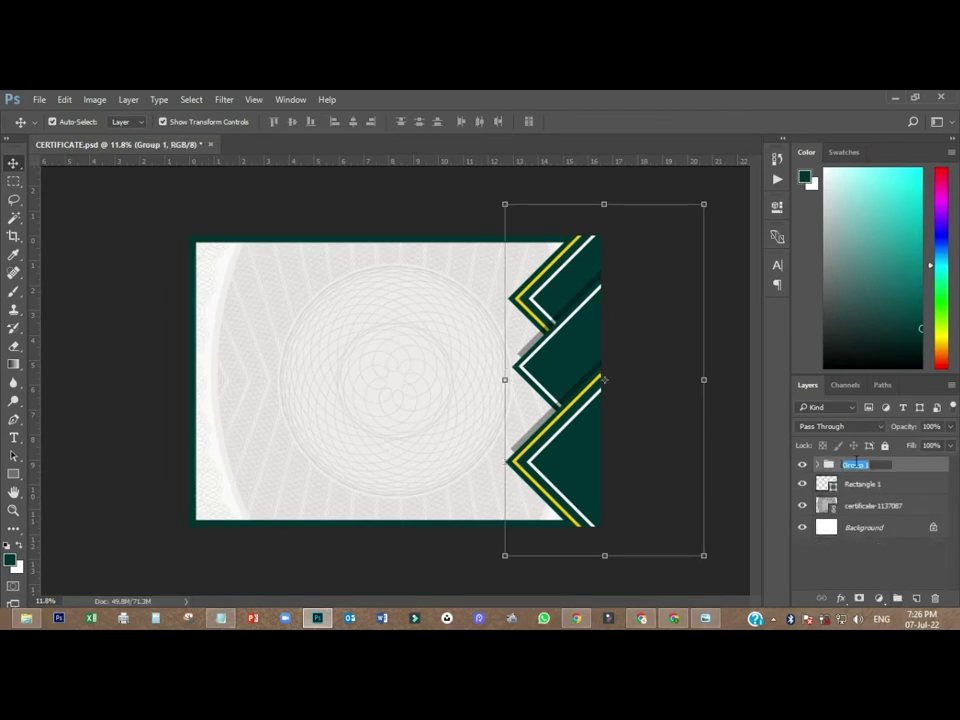
text(SHAPE)
key(Return)
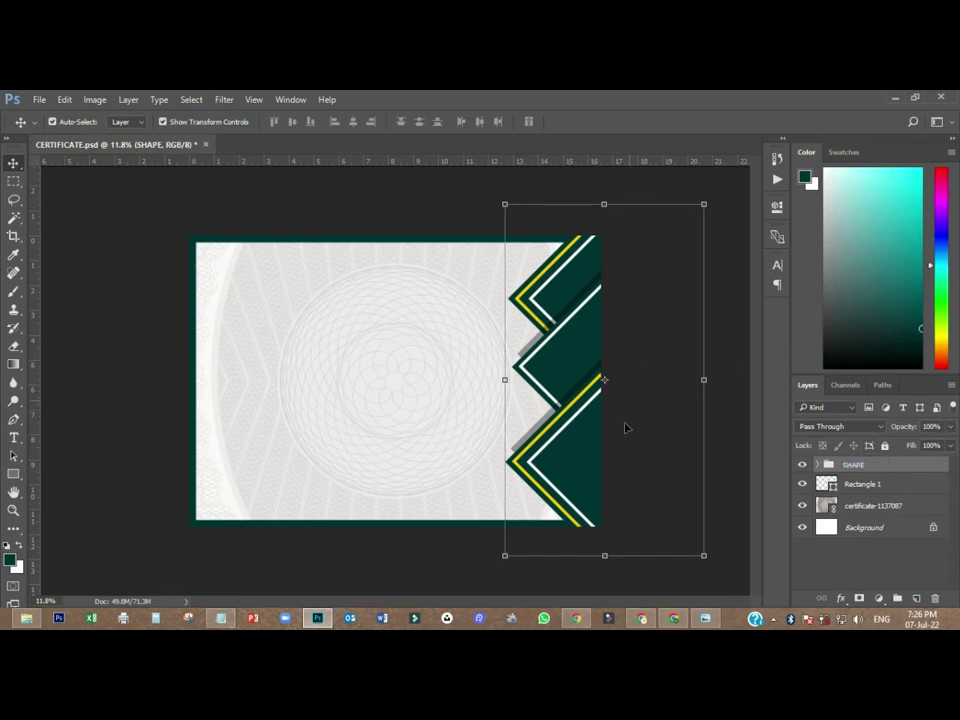
- Zoom out to 13% to view the whole certificate and select the SHAPE group
key(ctrl+minus)
click(718, 240)
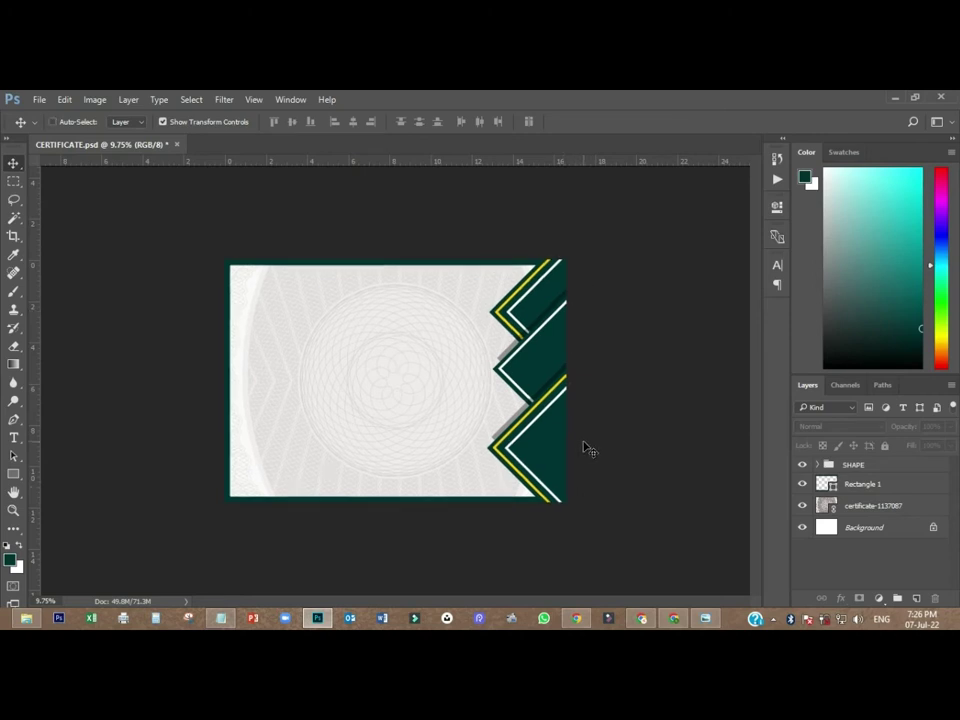
key(ctrl+0)
key(ctrl+minus)
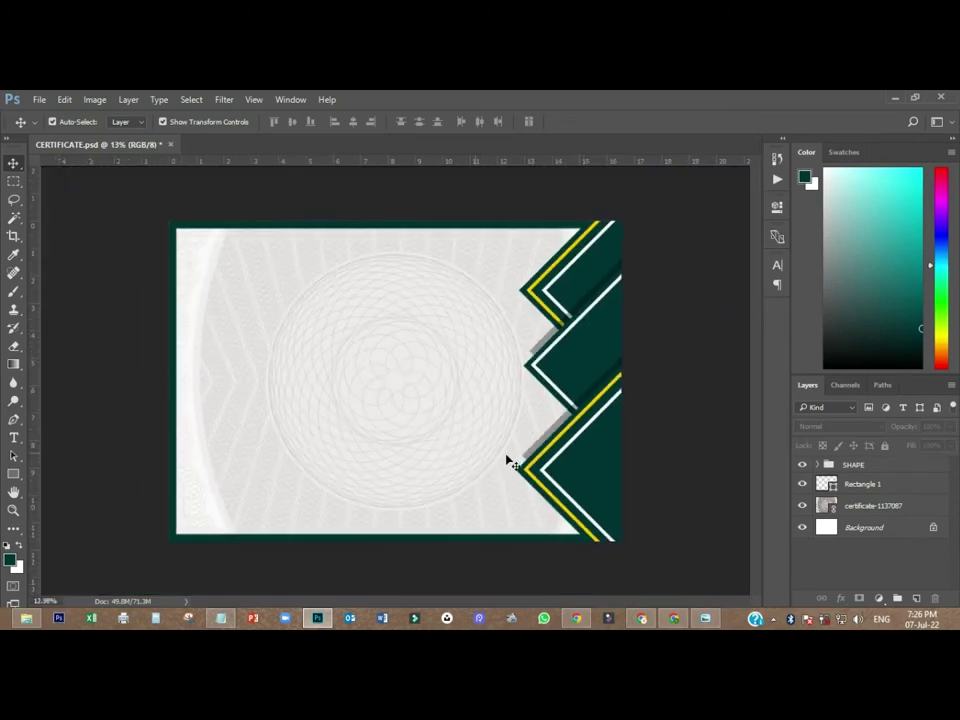
click(851, 466)
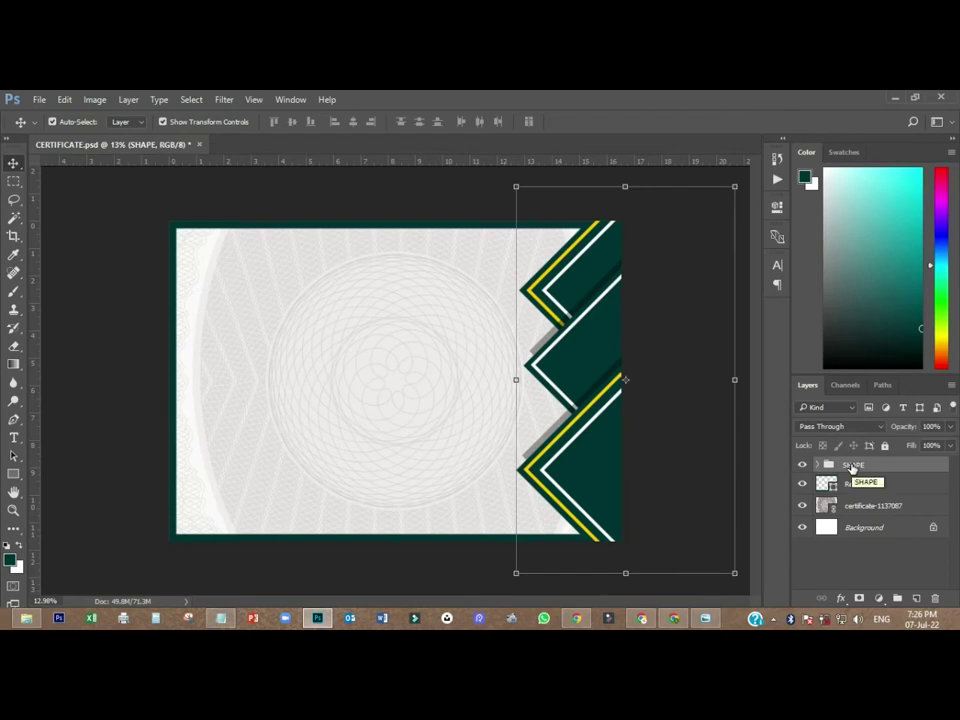
- Duplicate the SHAPE group, flip it horizontally and vertically, and align it to the left edge
key(ctrl+j)
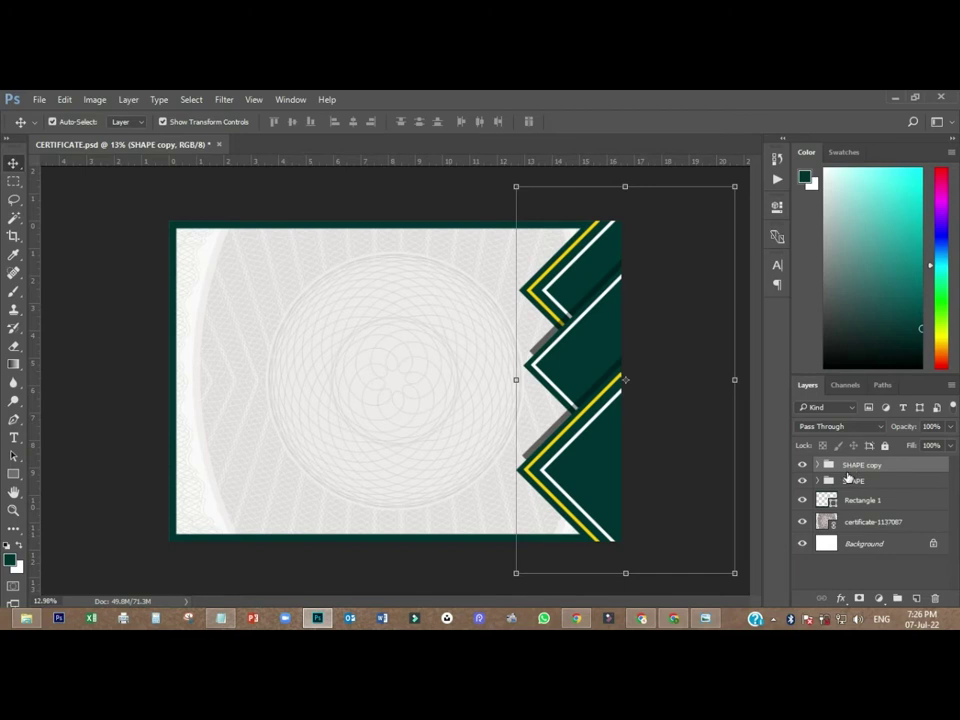
drag(600, 362, 105, 358)
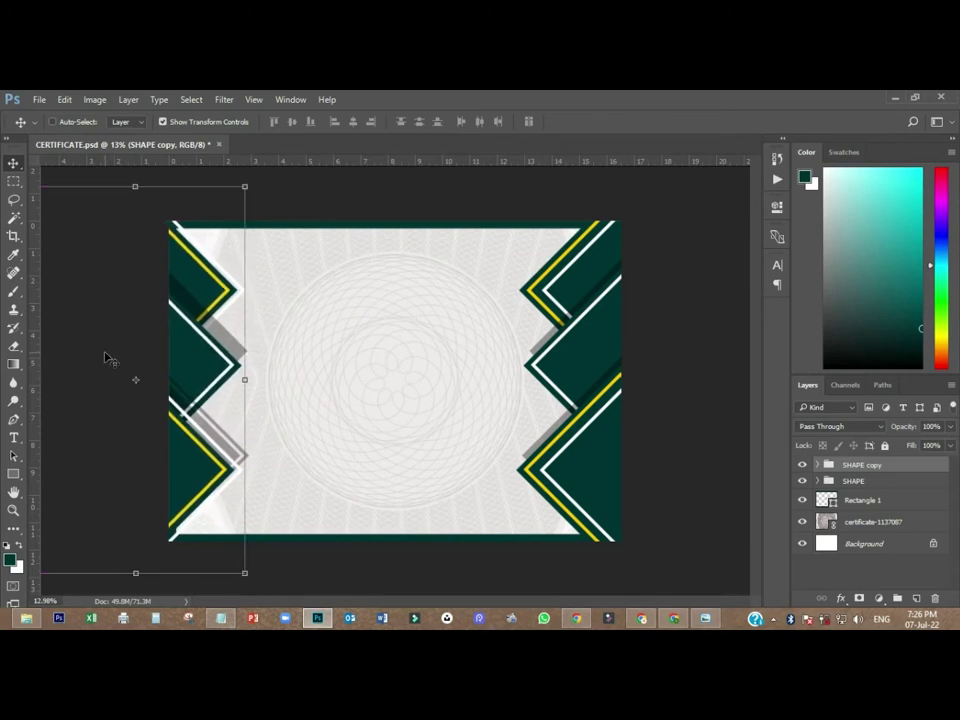
click(243, 380)
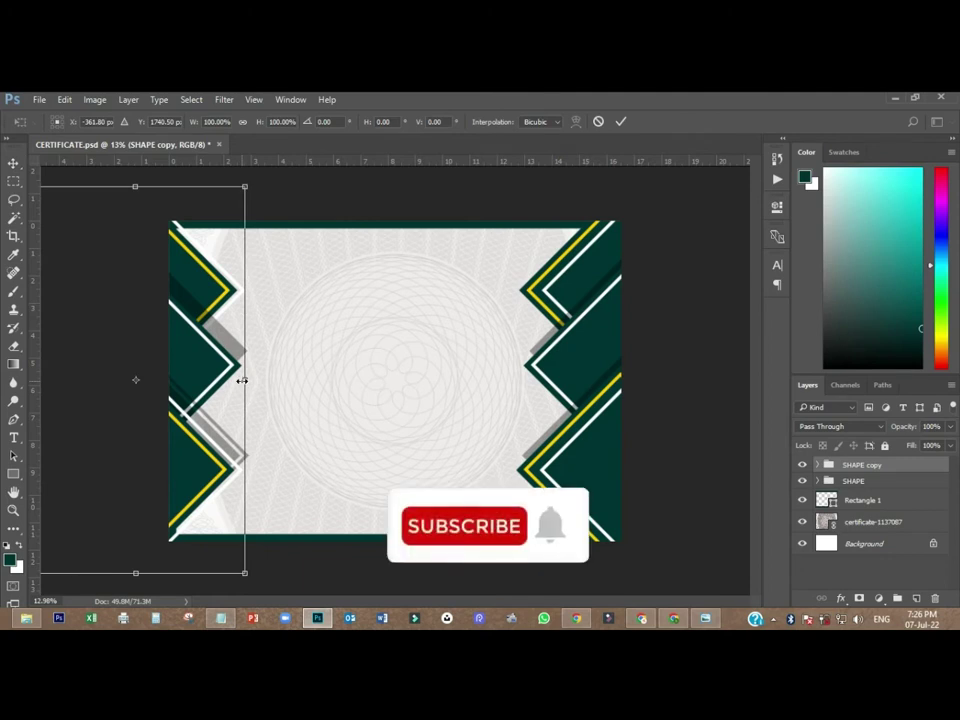
right_click(200, 365)
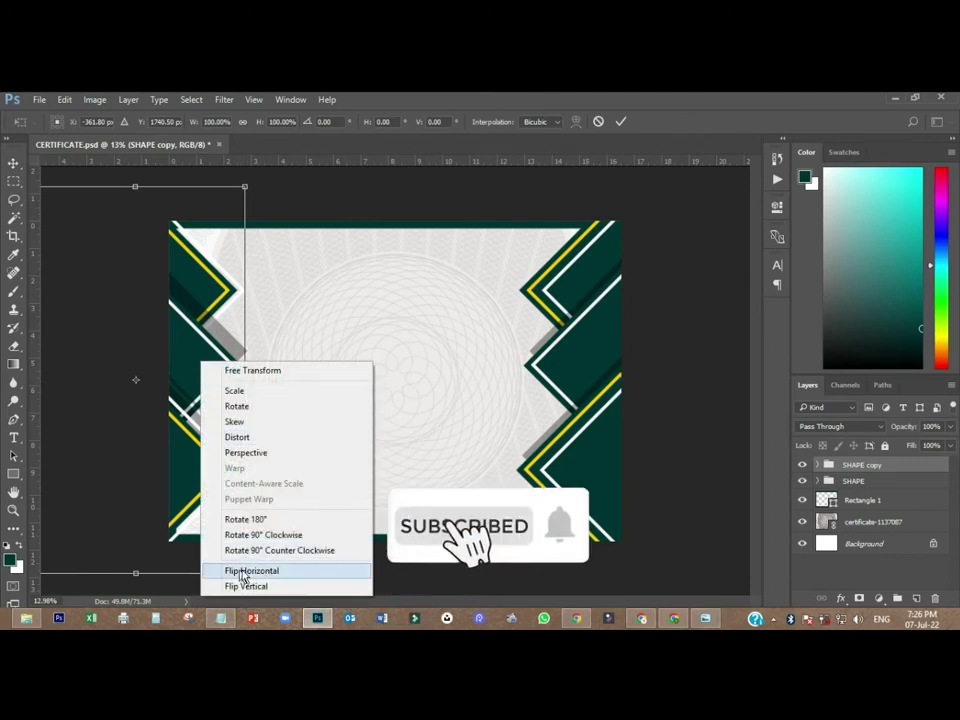
click(245, 572)
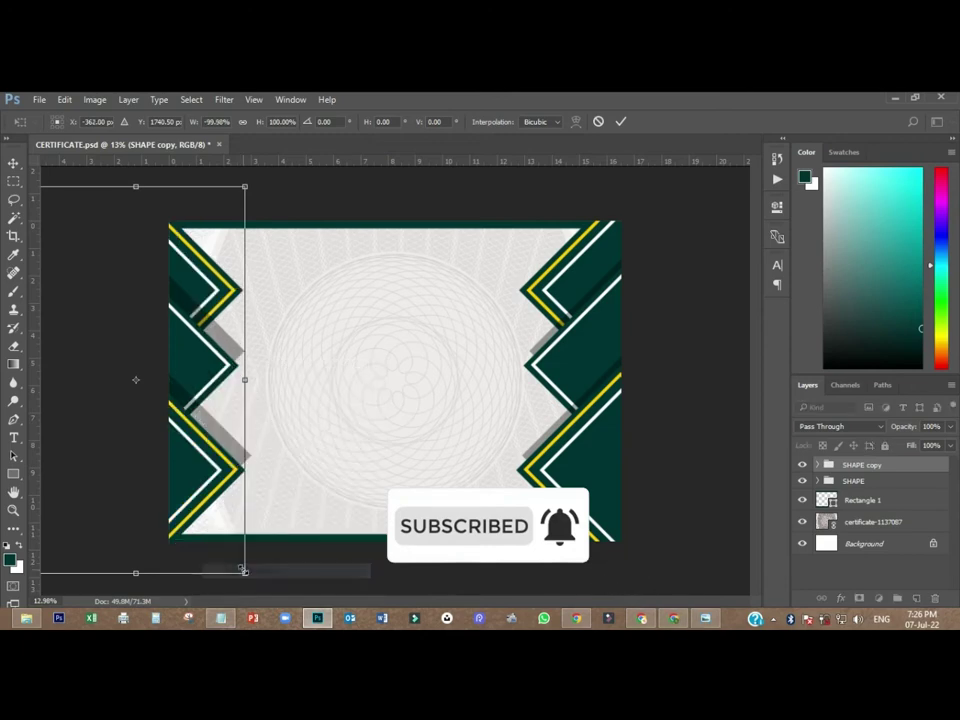
right_click(190, 367)
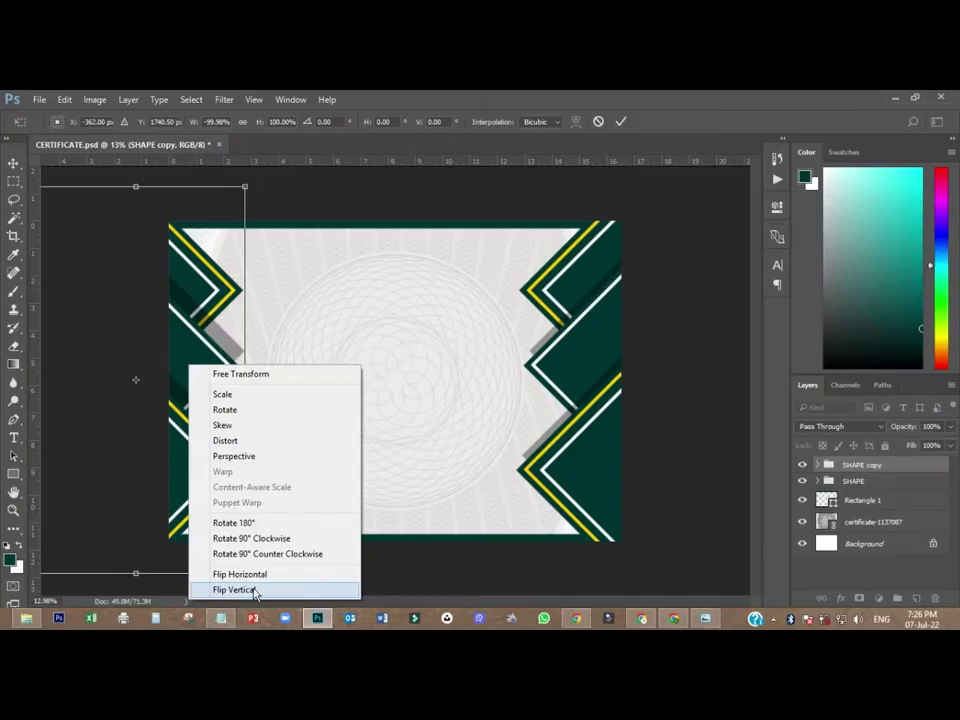
click(250, 589)
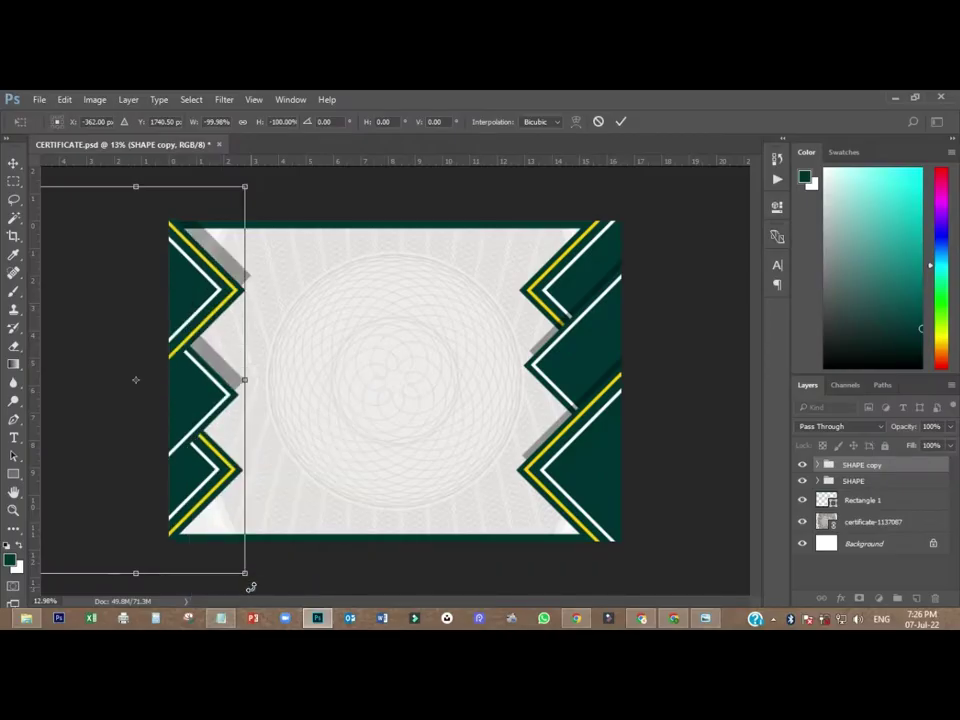
click(620, 122)
drag(318, 468, 204, 390)
key(ctrl)
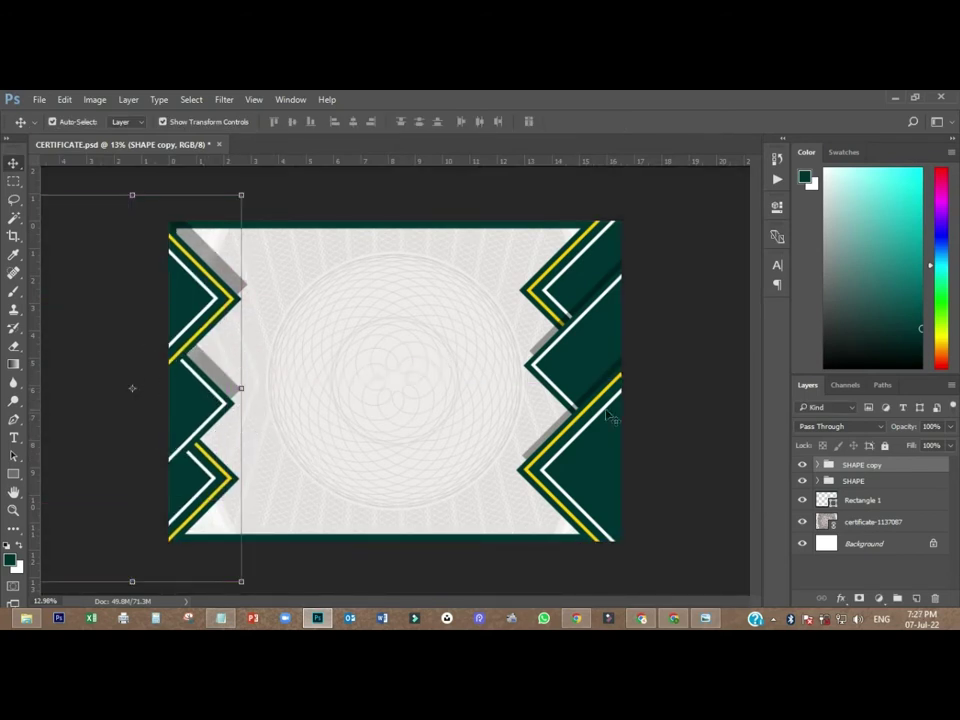
- Add a drop shadow with about 85 px distance to the left 1 copy layer
click(818, 465)
click(864, 482)
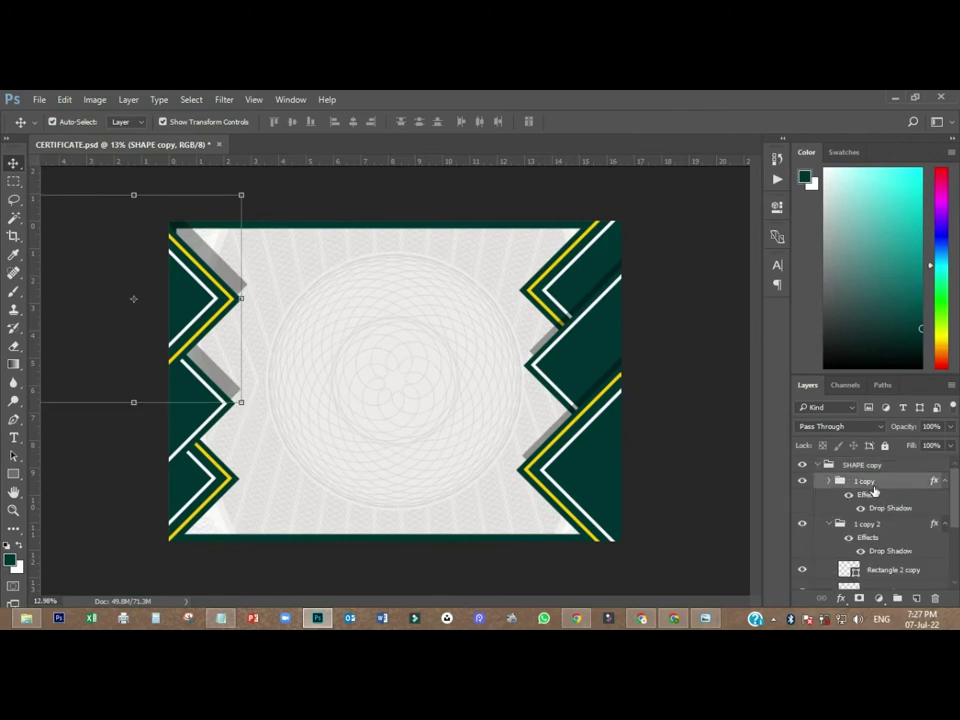
click(841, 598)
click(840, 591)
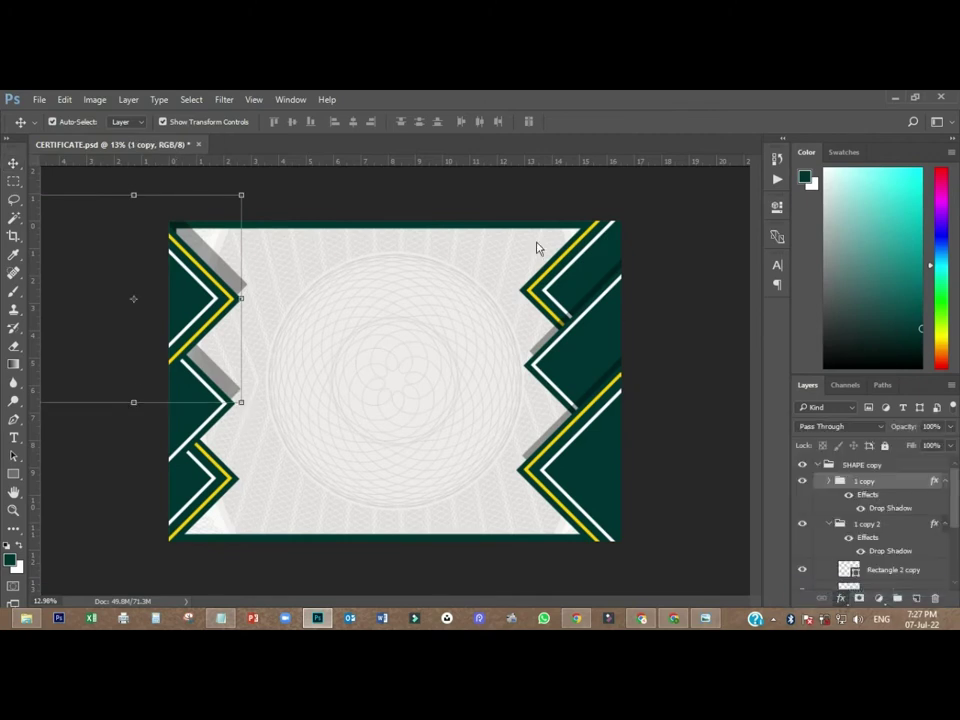
drag(468, 160, 607, 183)
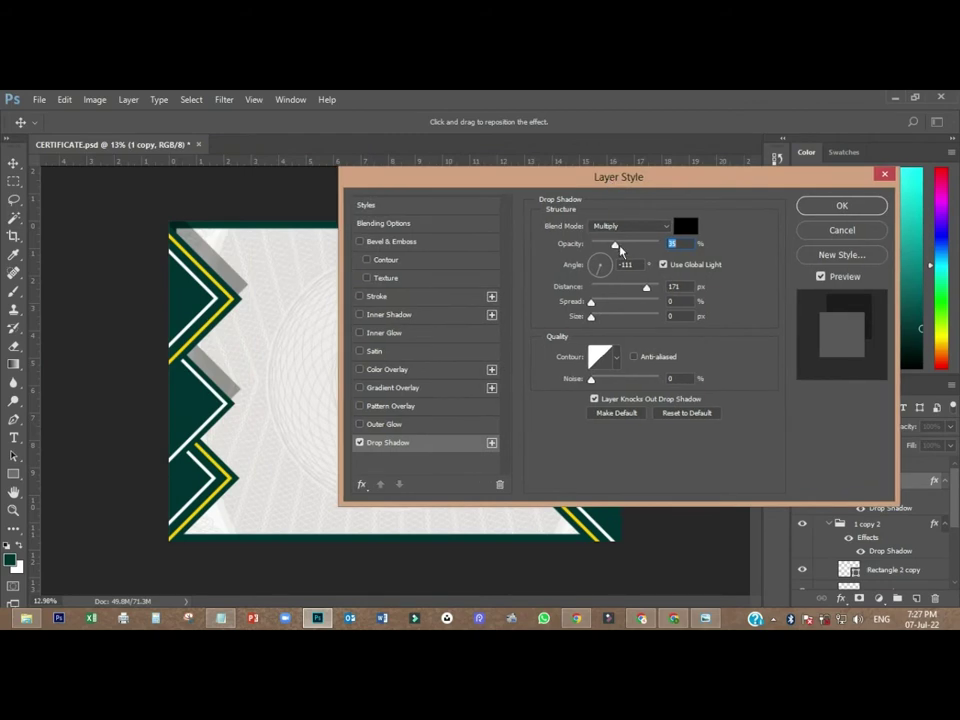
drag(648, 291, 623, 293)
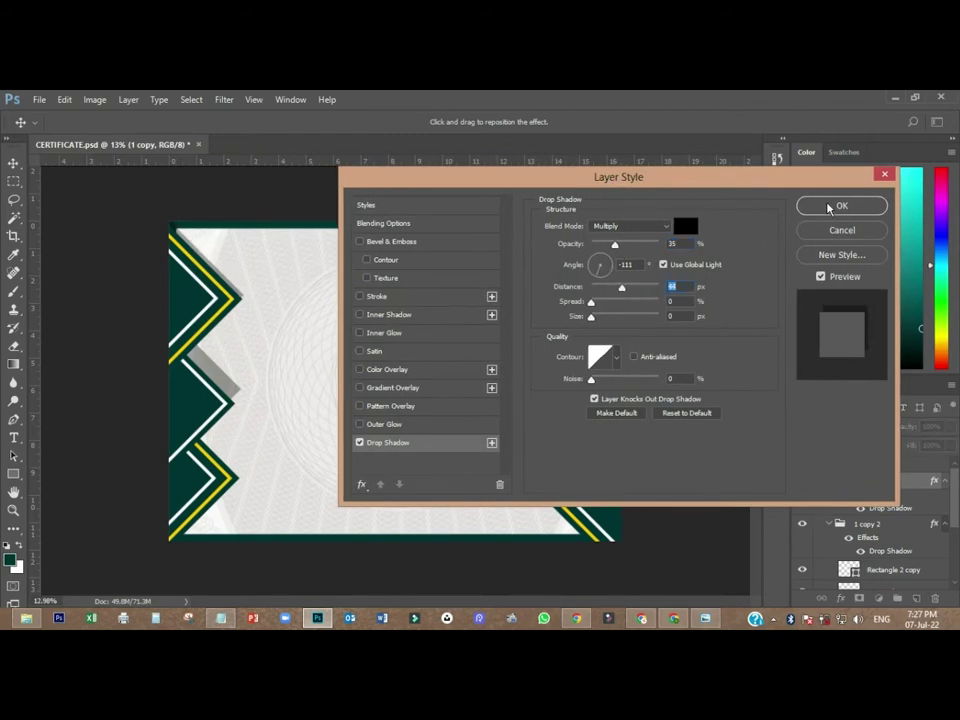
click(842, 205)
- Copy that layer style onto 1 copy 2 and save the certificate
right_click(864, 485)
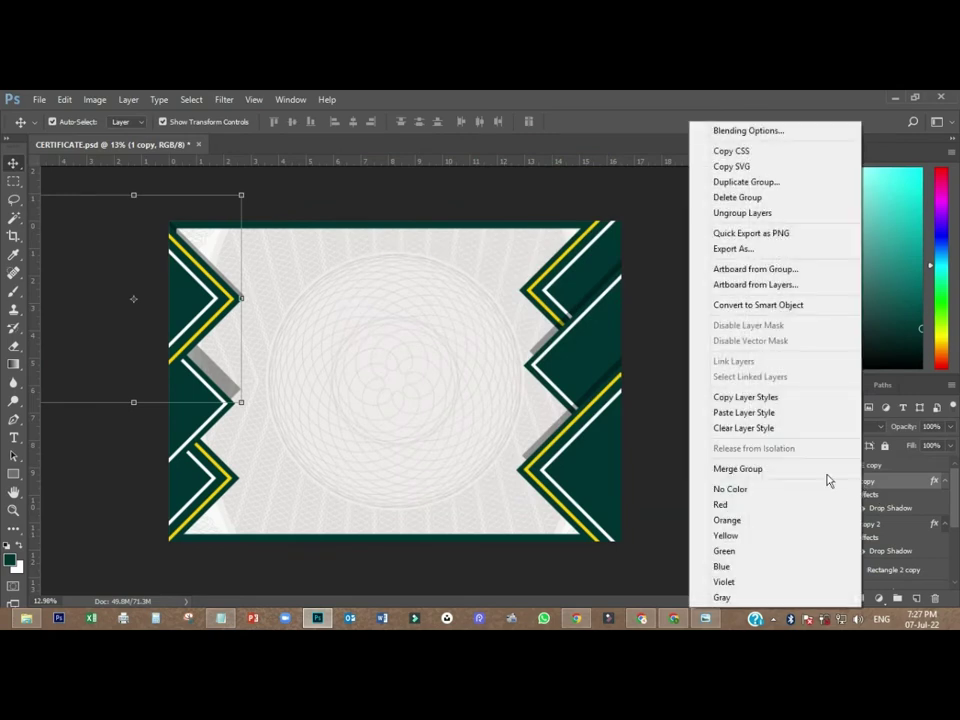
click(727, 399)
click(866, 526)
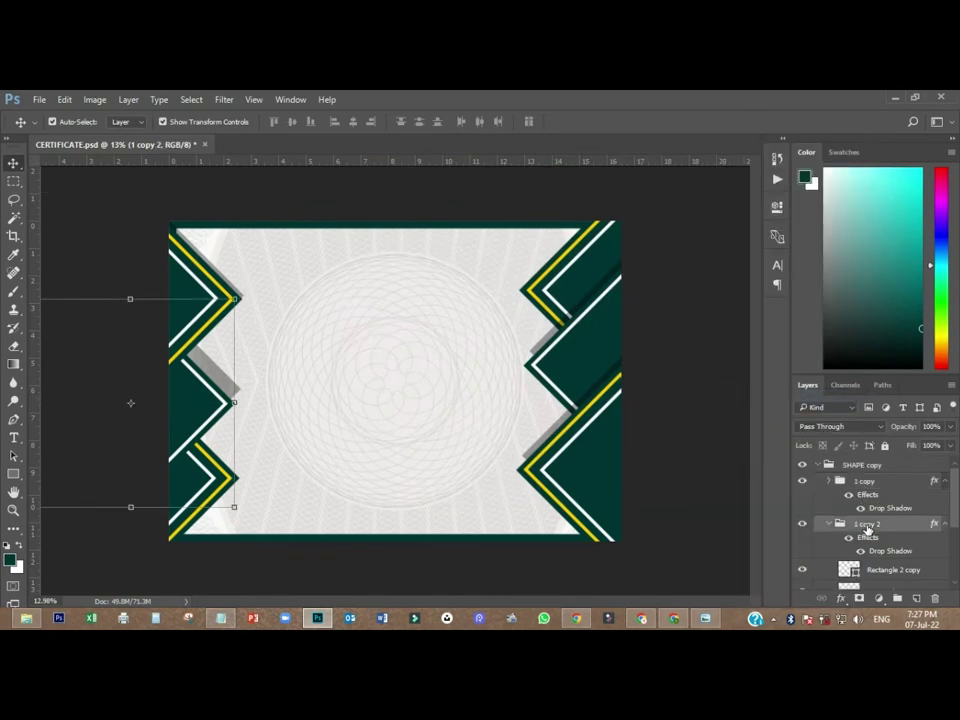
right_click(866, 526)
click(755, 413)
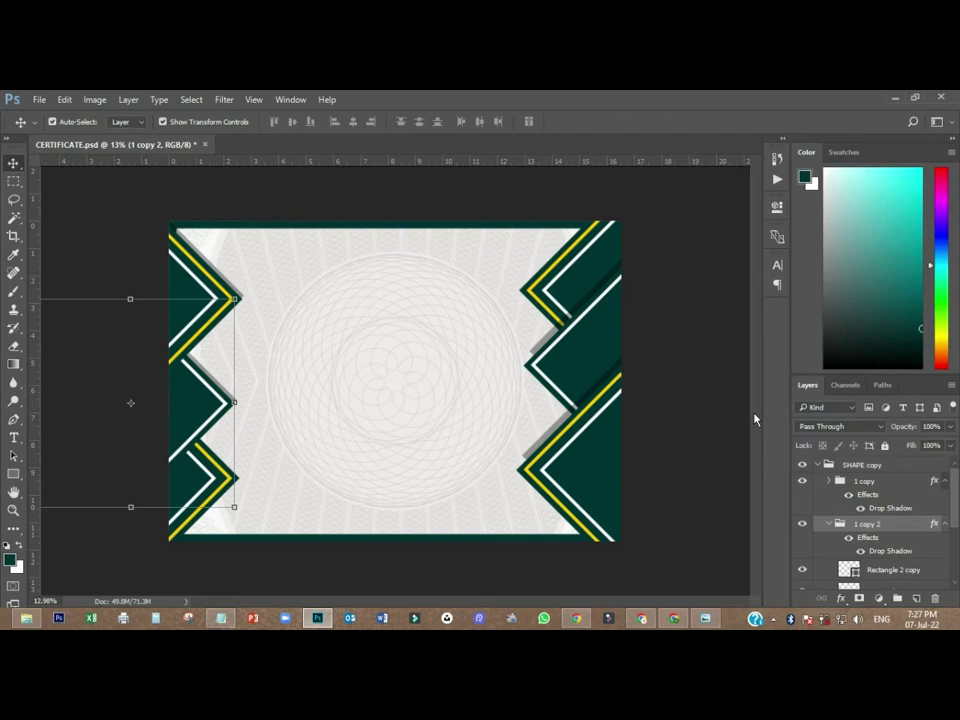
click(681, 424)
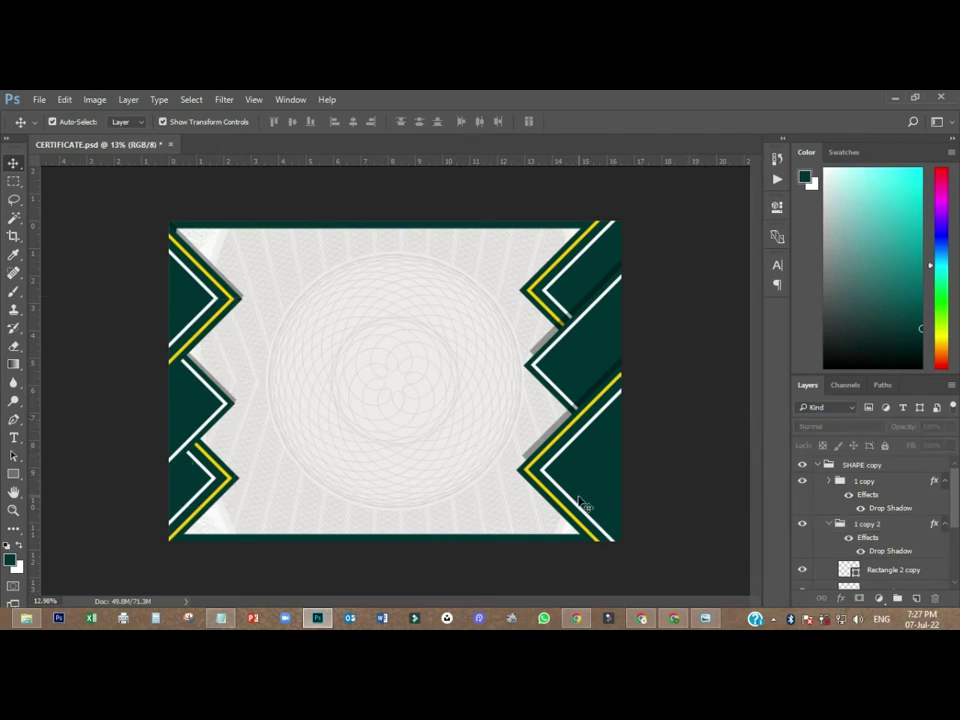
key(ctrl+s)
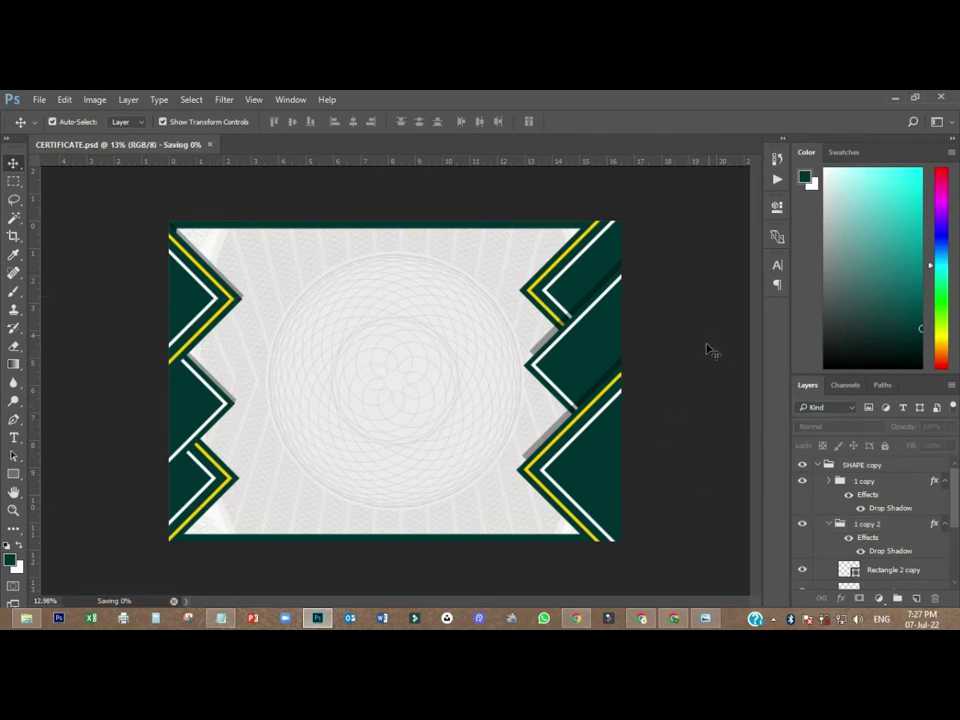
click(818, 467)
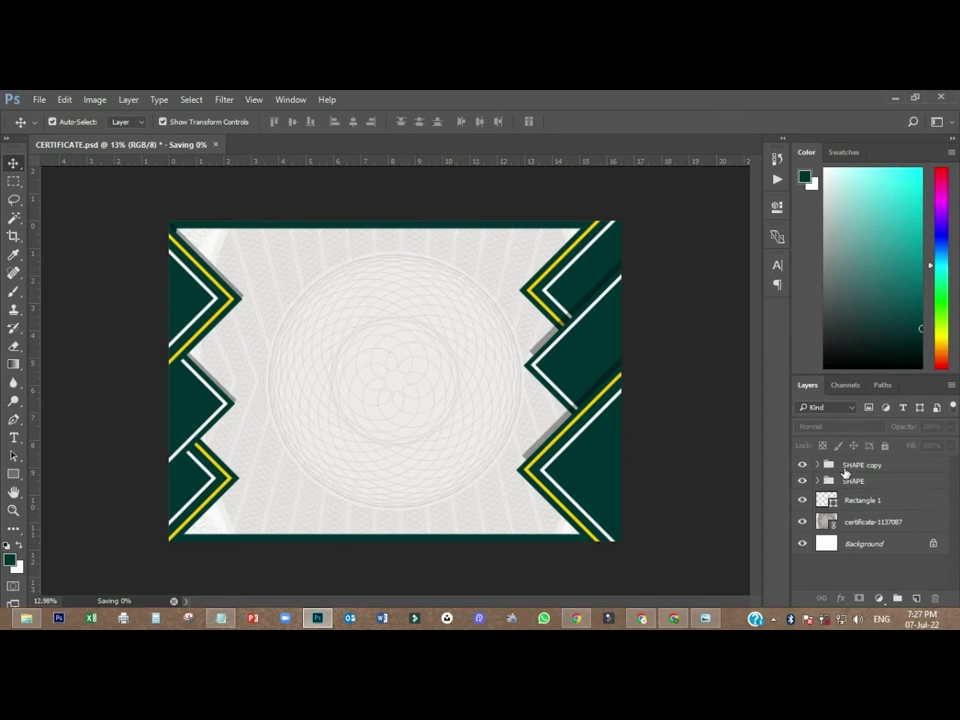
- Group SHAPE copy through the certificate layer as a locked BACKGROUND group, then select the notes' first line
click(845, 468)
shift+click(845, 523)
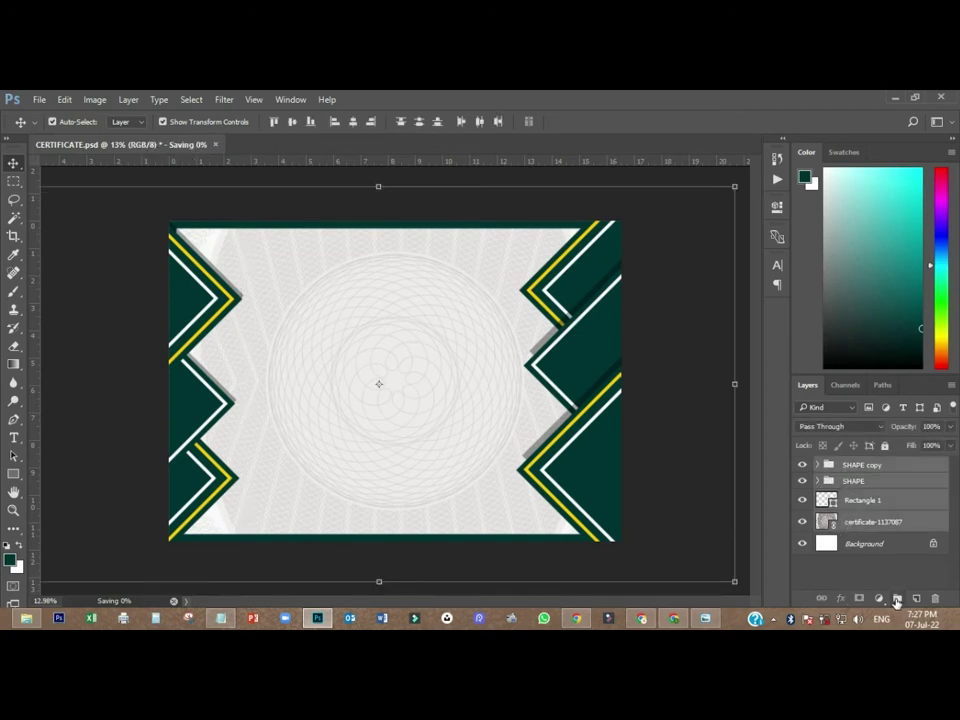
click(897, 599)
double_click(852, 468)
text(BACKGROUND)
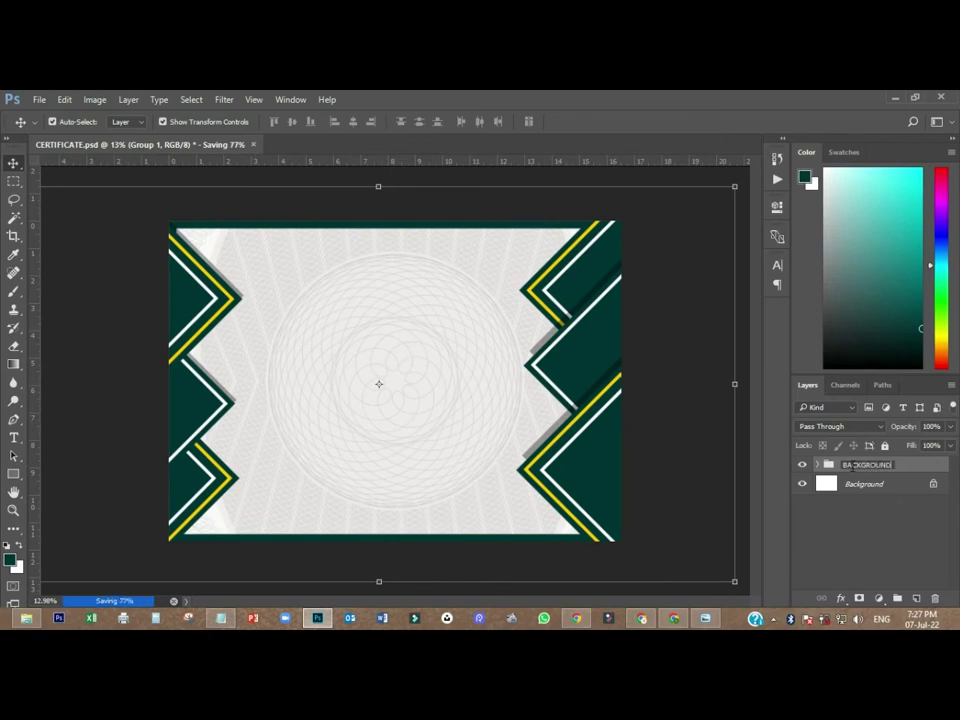
key(Return)
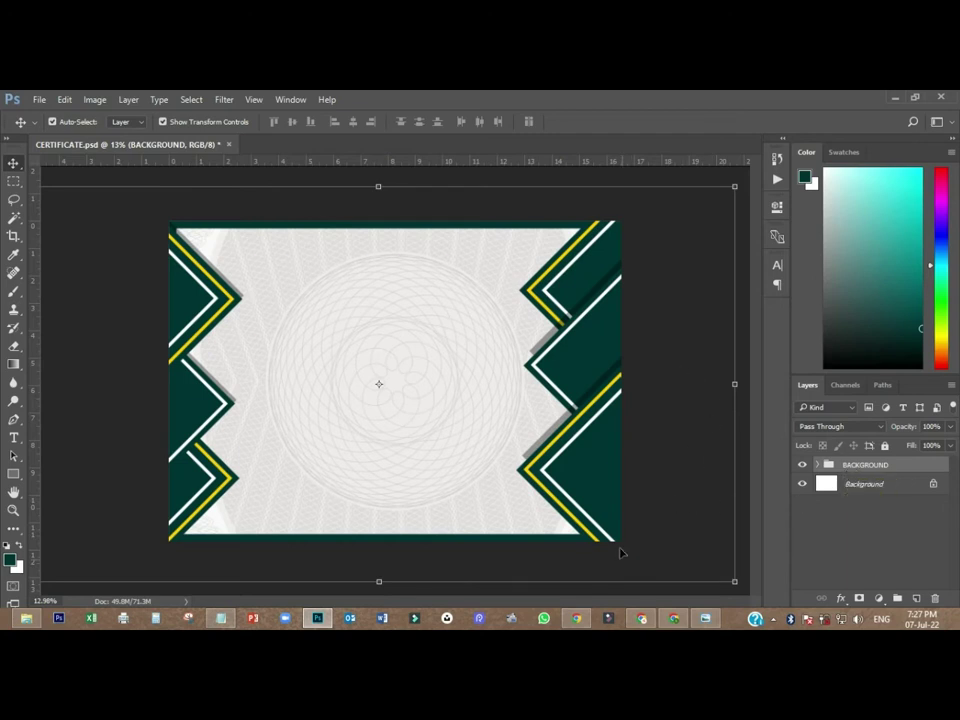
click(884, 445)
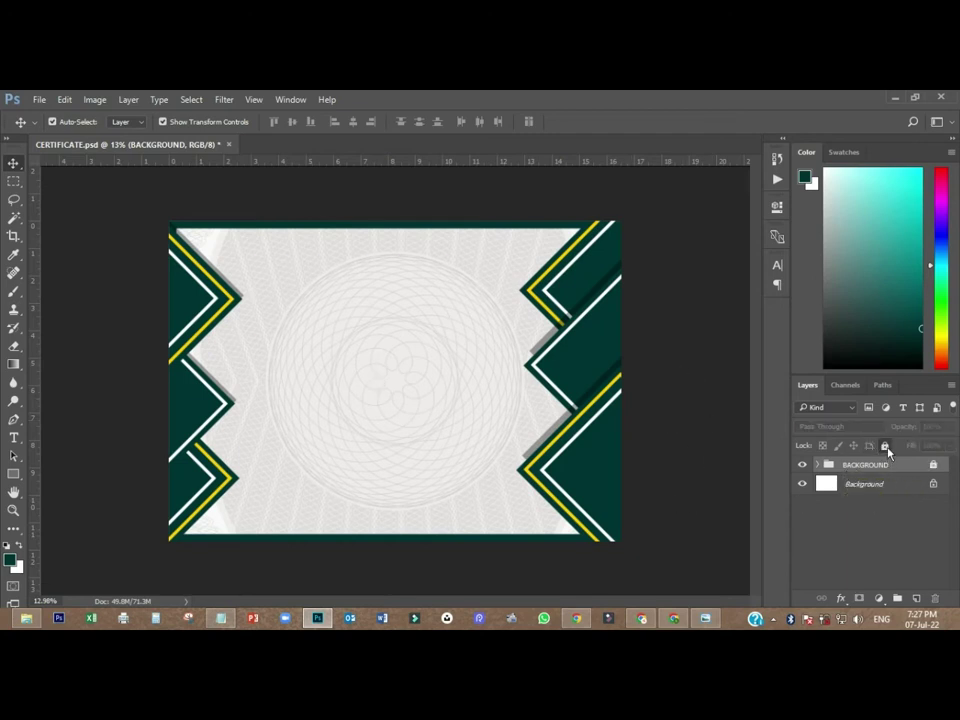
click(724, 373)
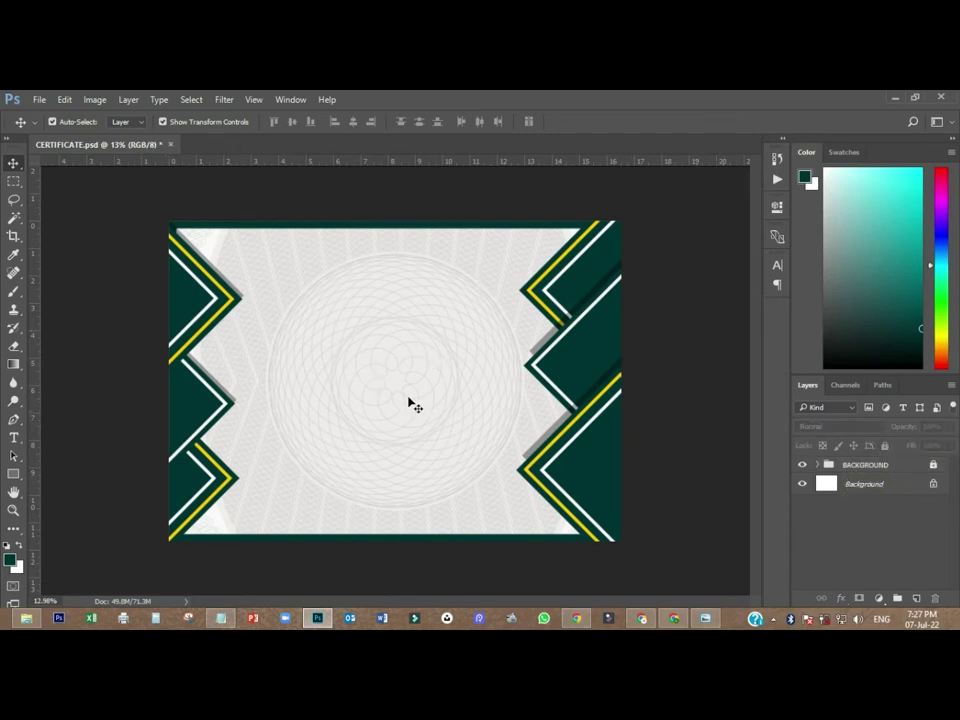
click(221, 619)
drag(243, 246, 532, 244)
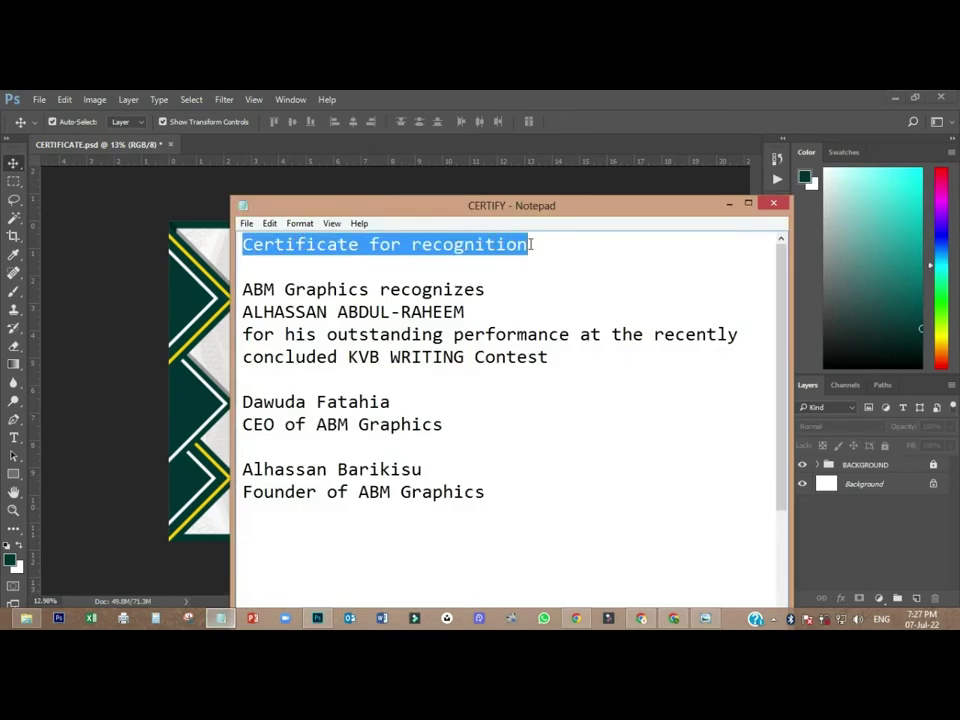
- Copy the word Certificate from the CERTIFY notes in Notepad
click(362, 250)
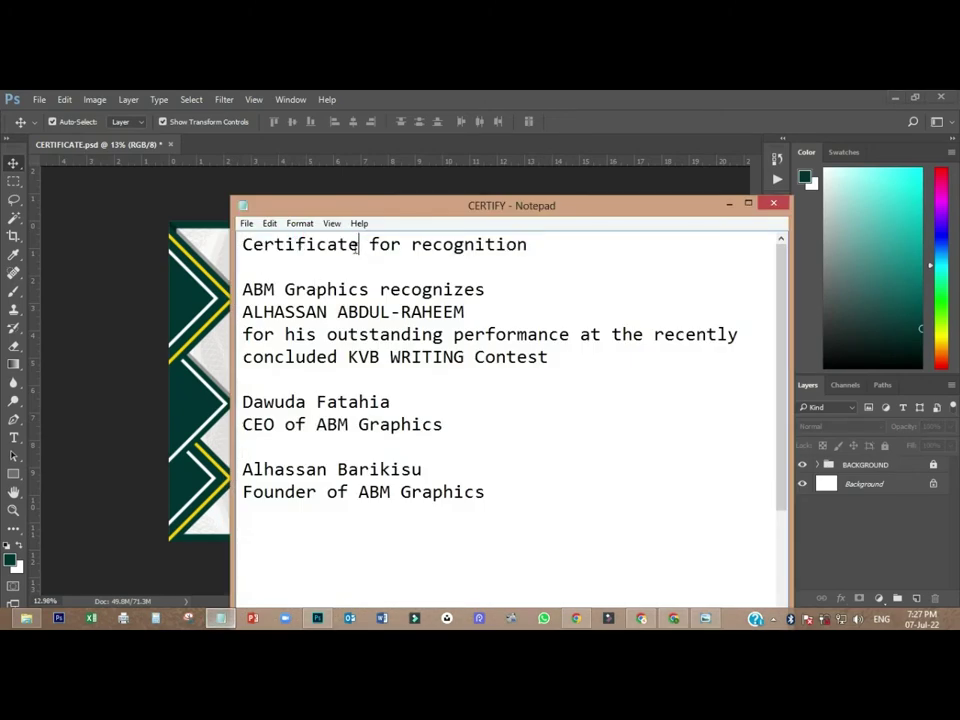
double_click(268, 248)
right_click(268, 248)
click(306, 292)
- Paste Certificate as a text layer near the top and centre it on the certificate
click(137, 293)
click(14, 437)
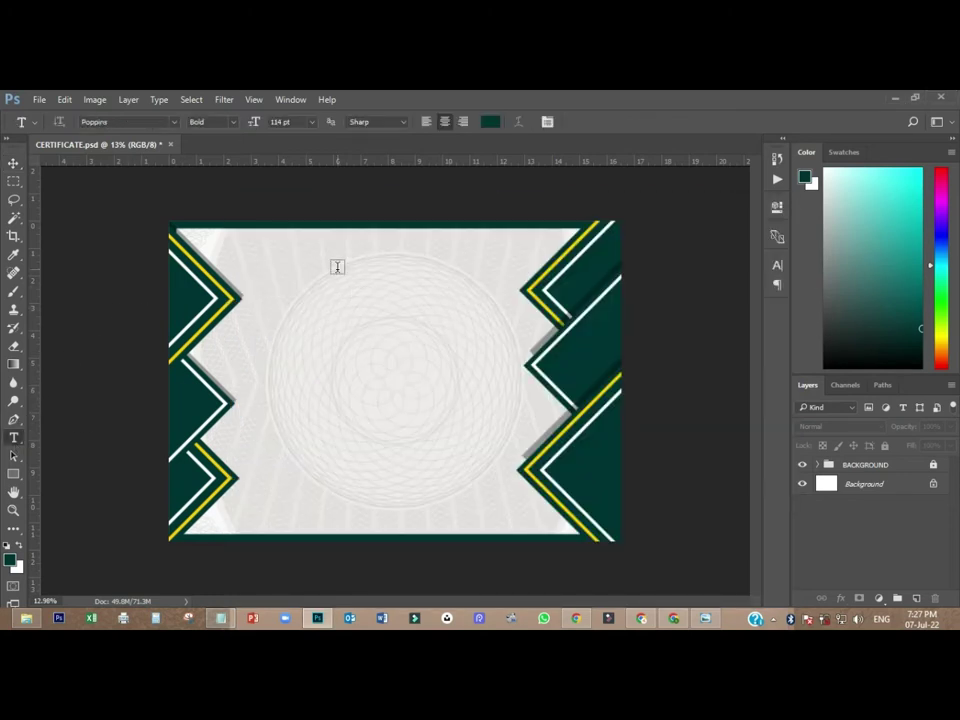
click(339, 285)
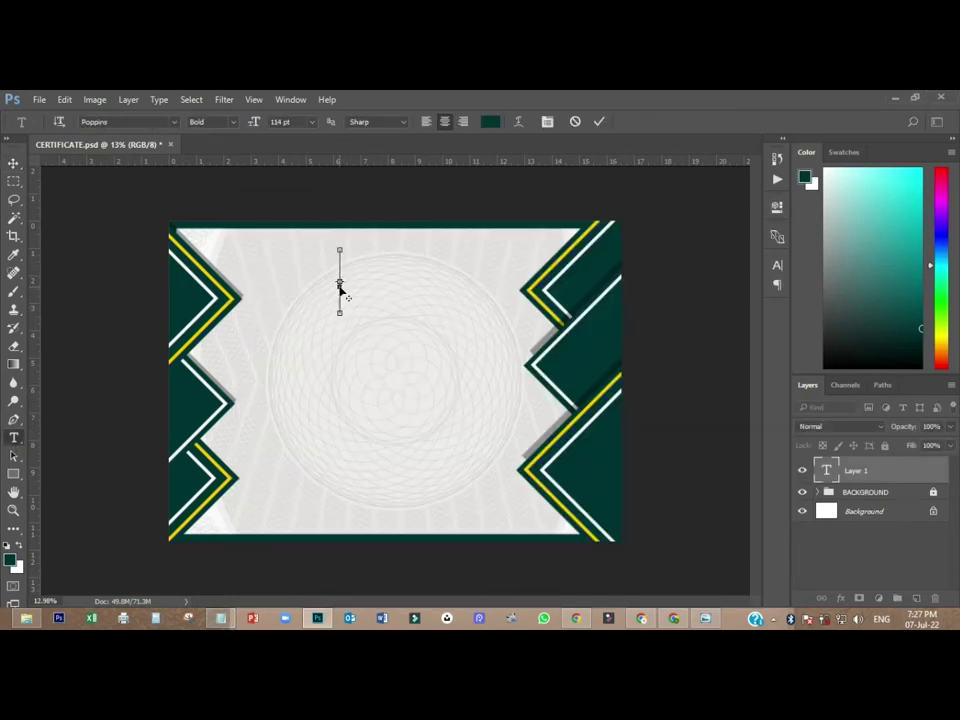
key(ctrl+v)
click(14, 163)
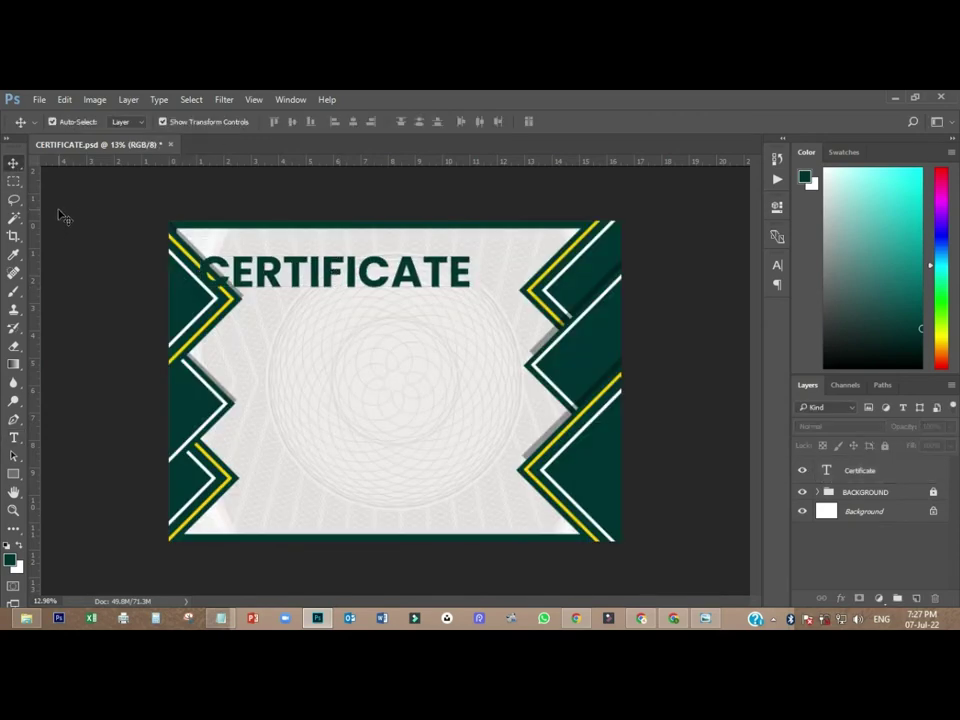
drag(392, 281, 441, 296)
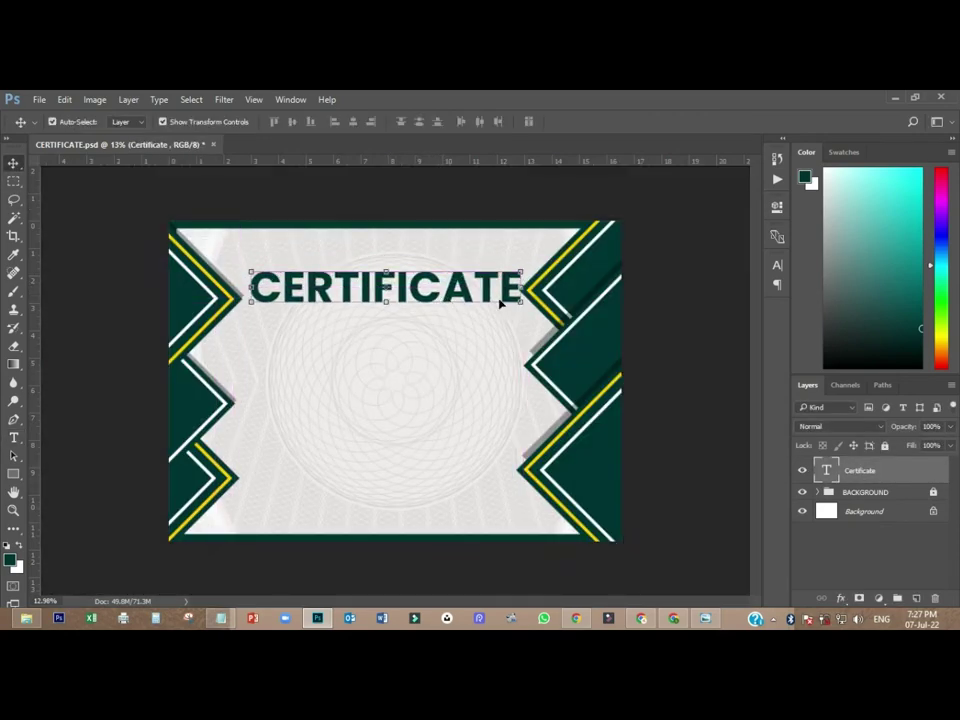
click(781, 267)
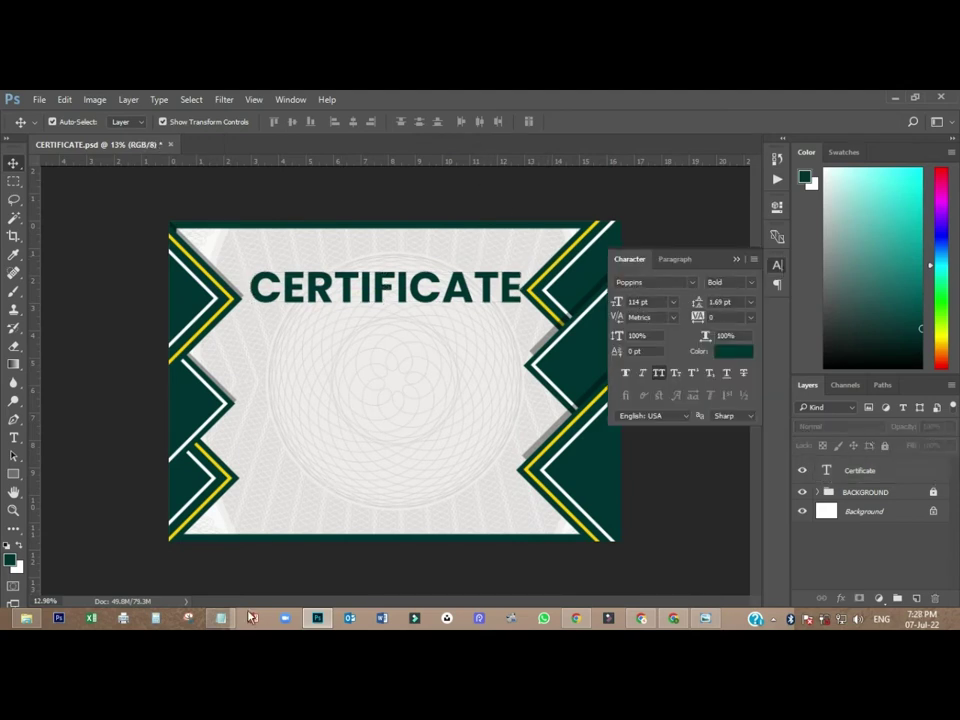
key(alt+Tab)
- Copy 'for recognition' from the notes and paste it as a text line beneath CERTIFICATE
drag(370, 245, 527, 246)
right_click(497, 246)
click(540, 285)
key(alt+Tab)
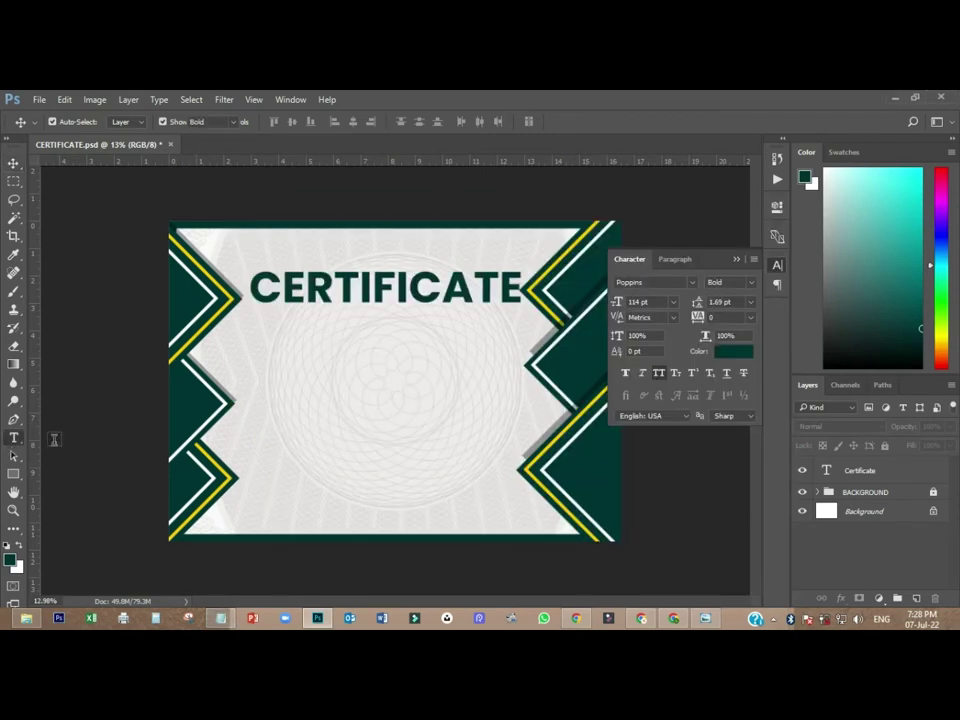
click(13, 437)
click(291, 345)
key(ctrl+v)
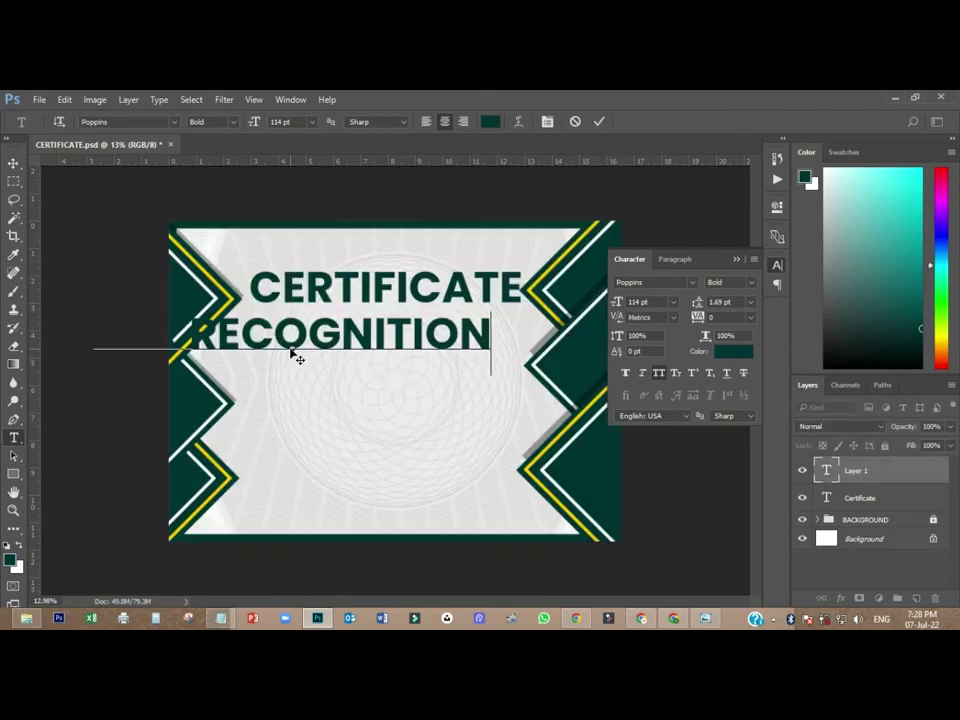
key(ctrl+Return)
key(v)
drag(383, 339, 448, 327)
- Make the subtitle Regular 60 pt in All Caps, centred on the page
click(659, 373)
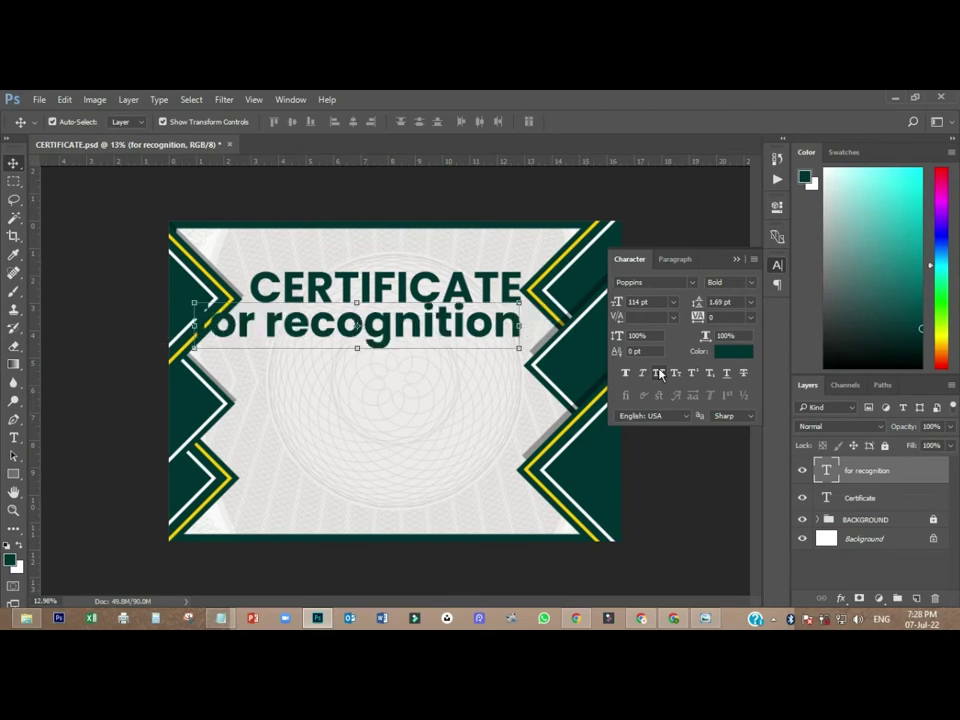
click(745, 283)
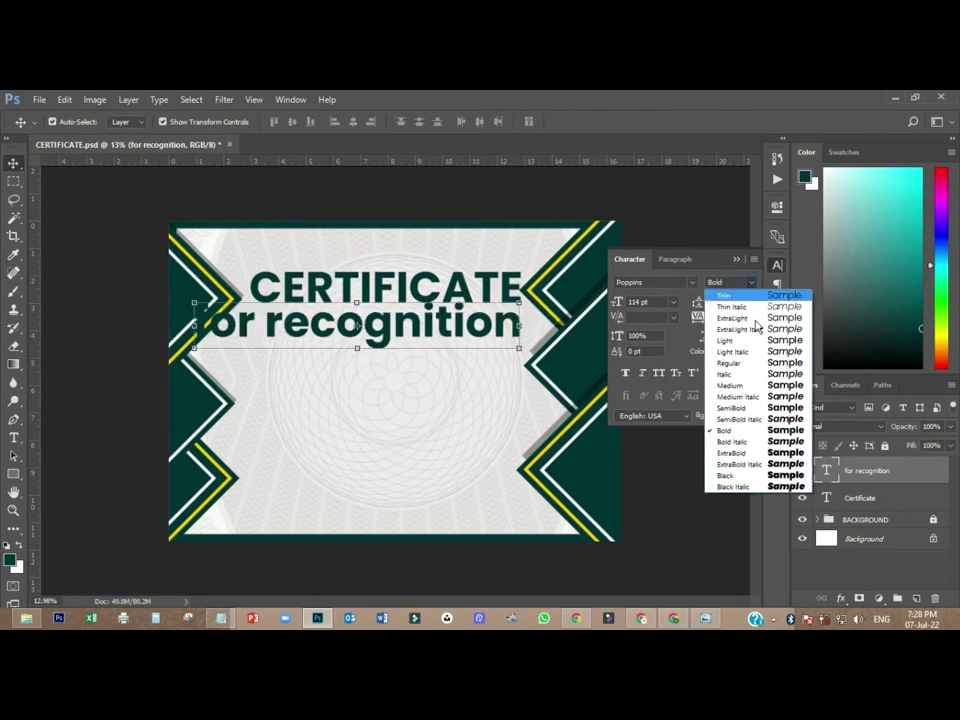
click(735, 366)
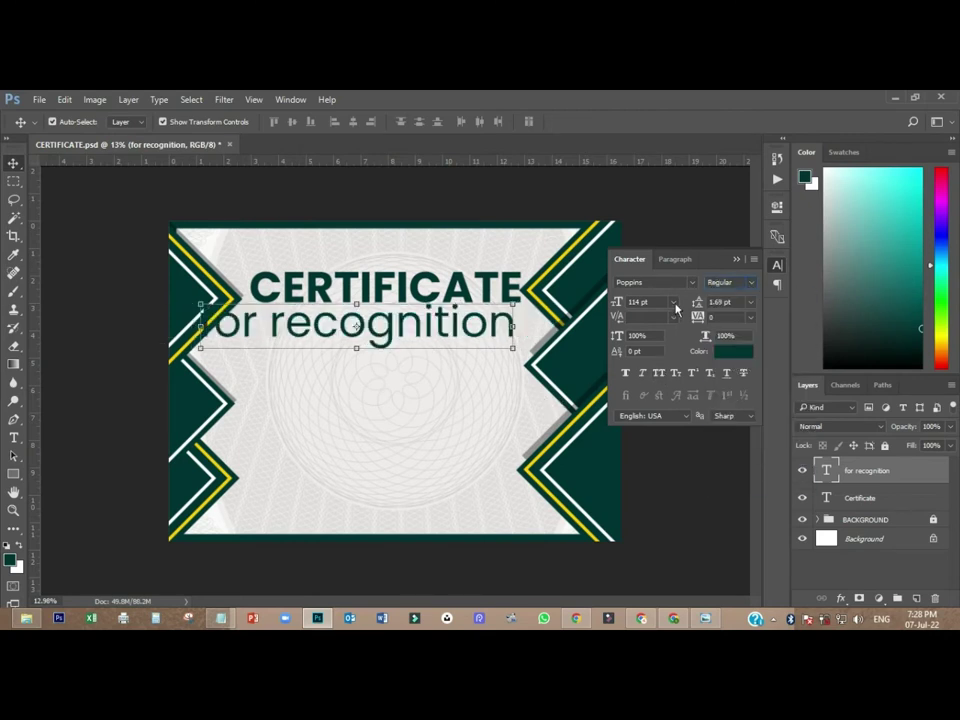
click(673, 302)
click(655, 539)
drag(401, 330, 431, 323)
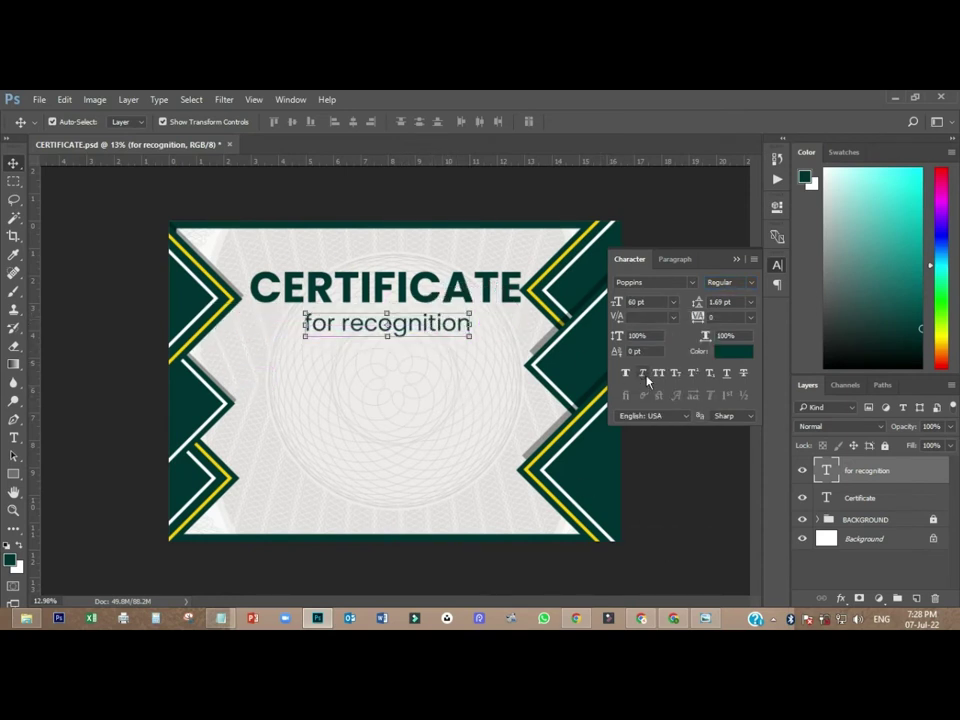
click(658, 372)
click(371, 199)
drag(388, 318, 396, 318)
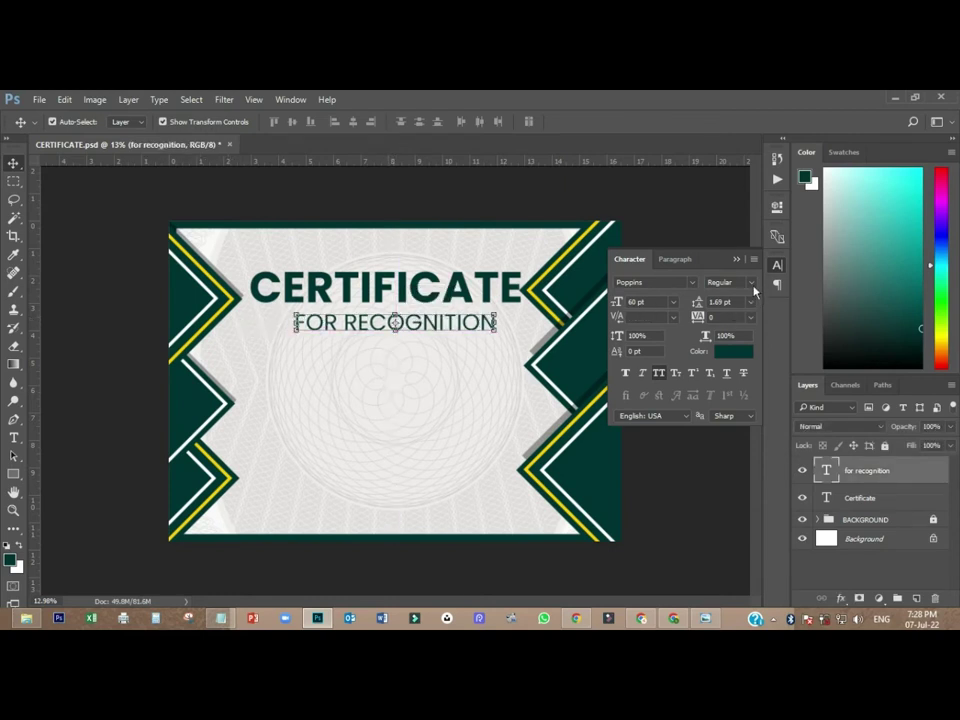
- Switch the subtitle to Medium weight, move it closer to the title, and select the next notes line
click(750, 283)
click(735, 402)
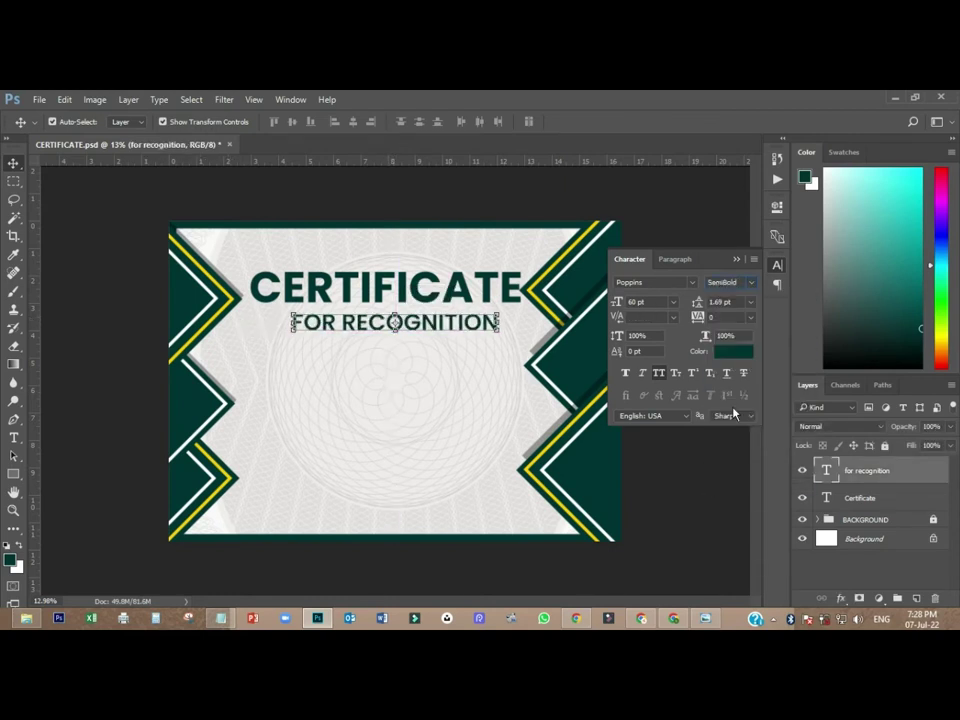
click(750, 283)
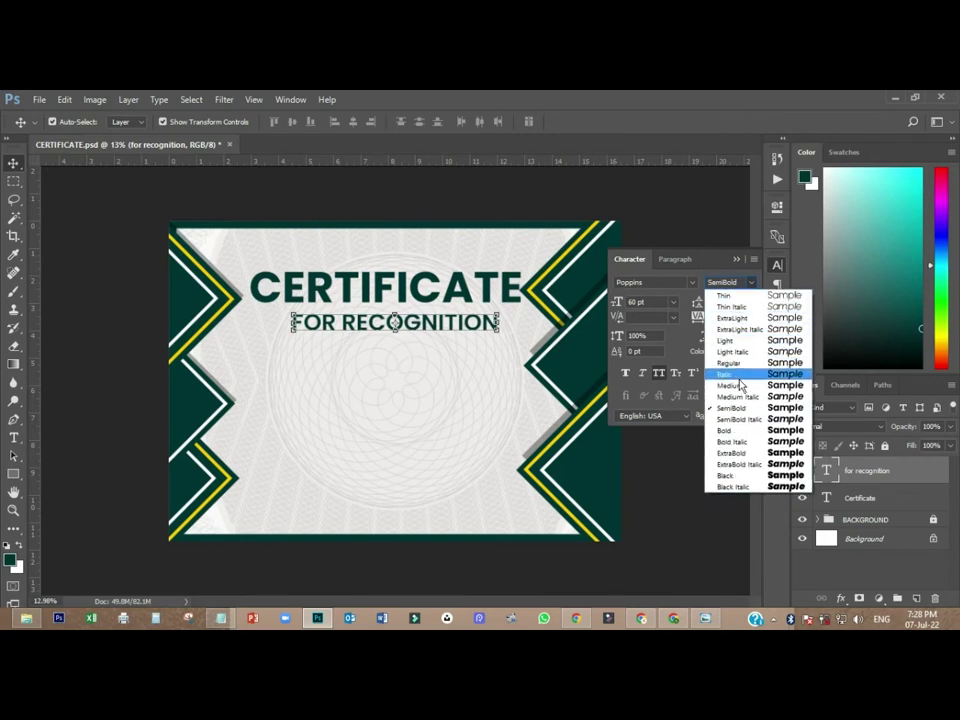
click(730, 388)
drag(414, 324, 410, 318)
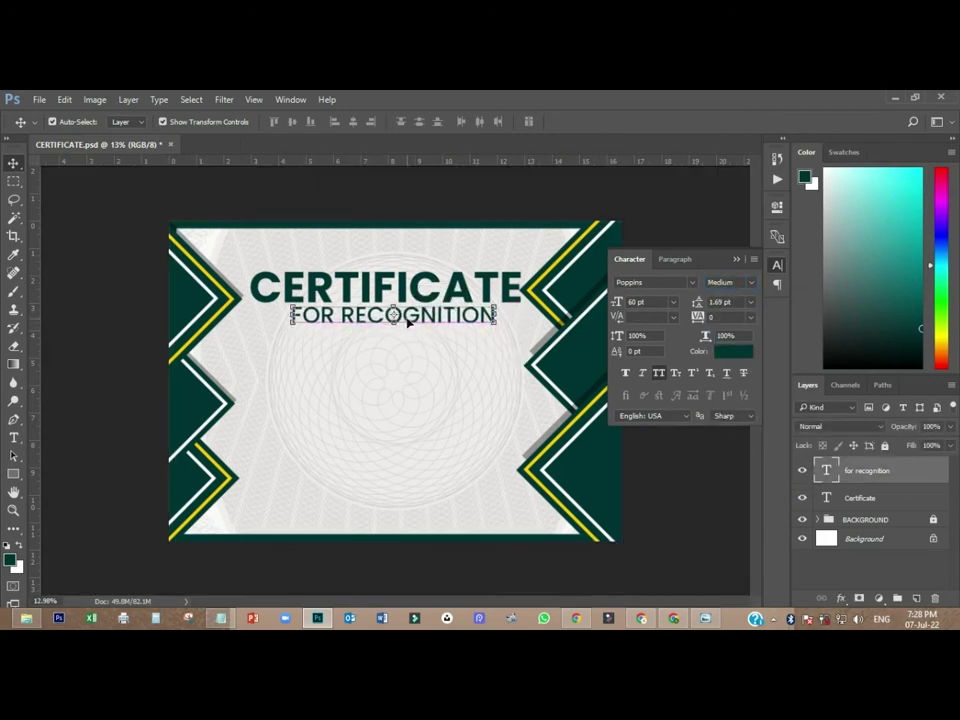
click(403, 199)
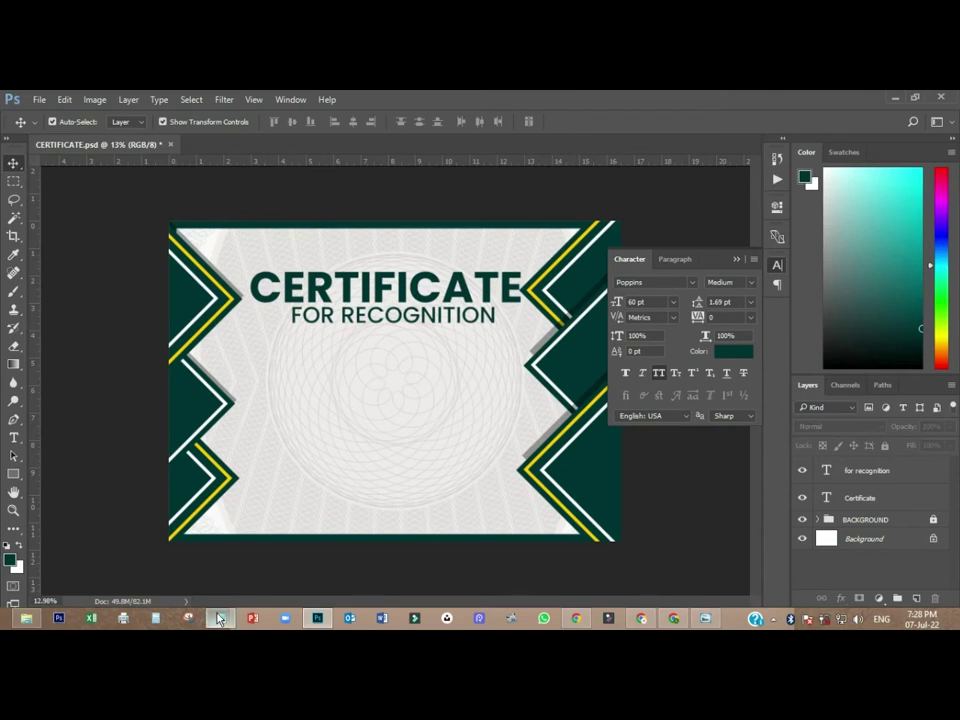
click(220, 618)
click(337, 311)
drag(243, 289, 486, 289)
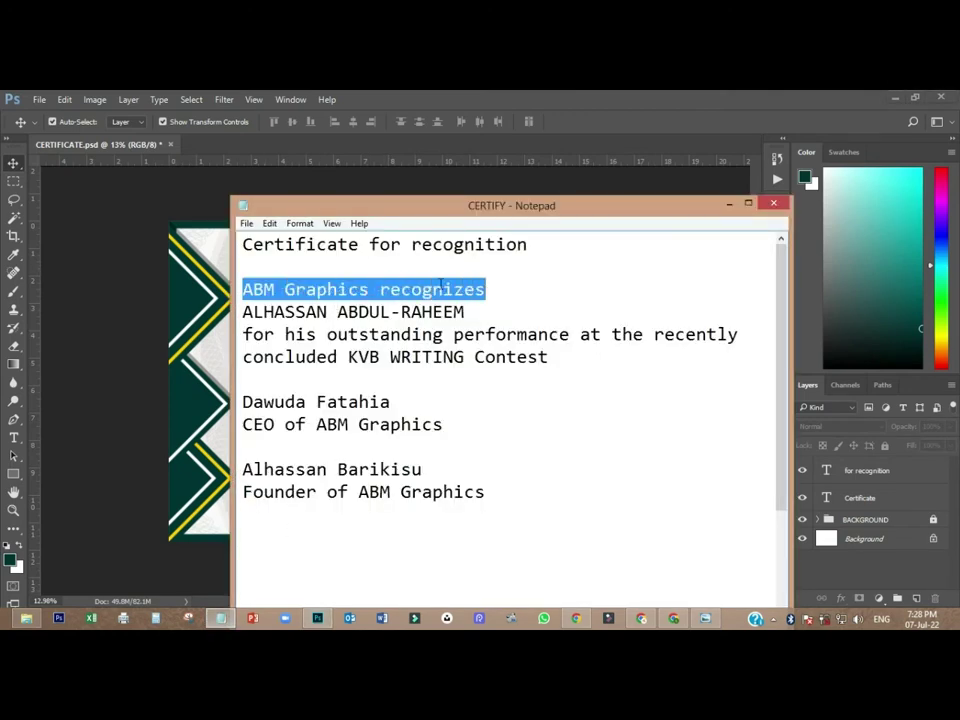
- Copy 'ABM Graphics recognizes' from the notes and paste it as a new text layer
right_click(449, 287)
click(480, 326)
click(15, 462)
click(14, 438)
click(353, 356)
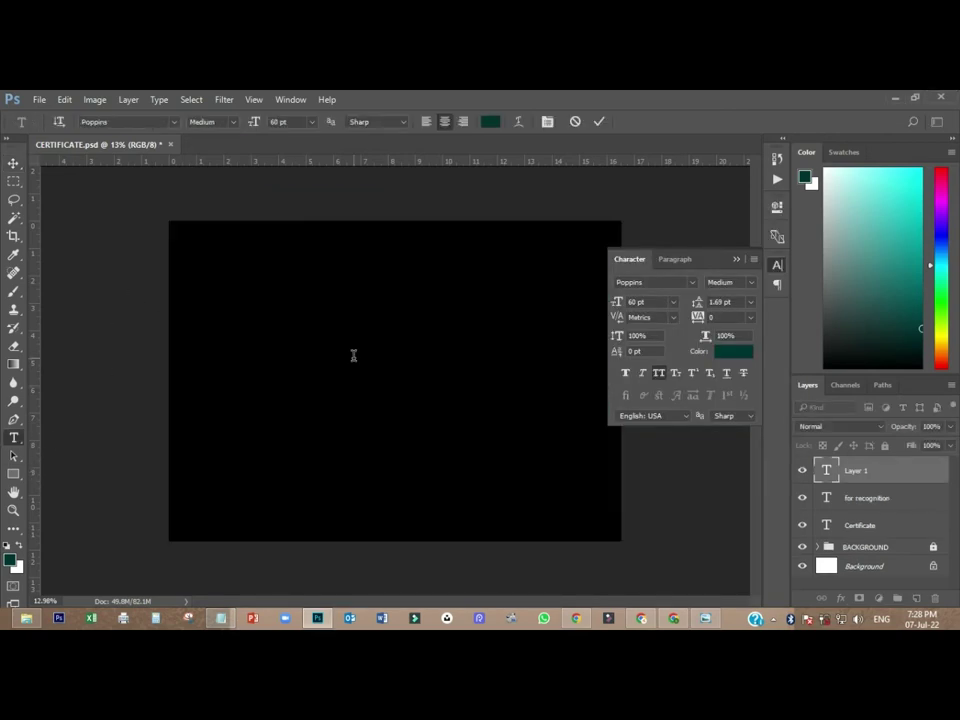
key(ctrl+v)
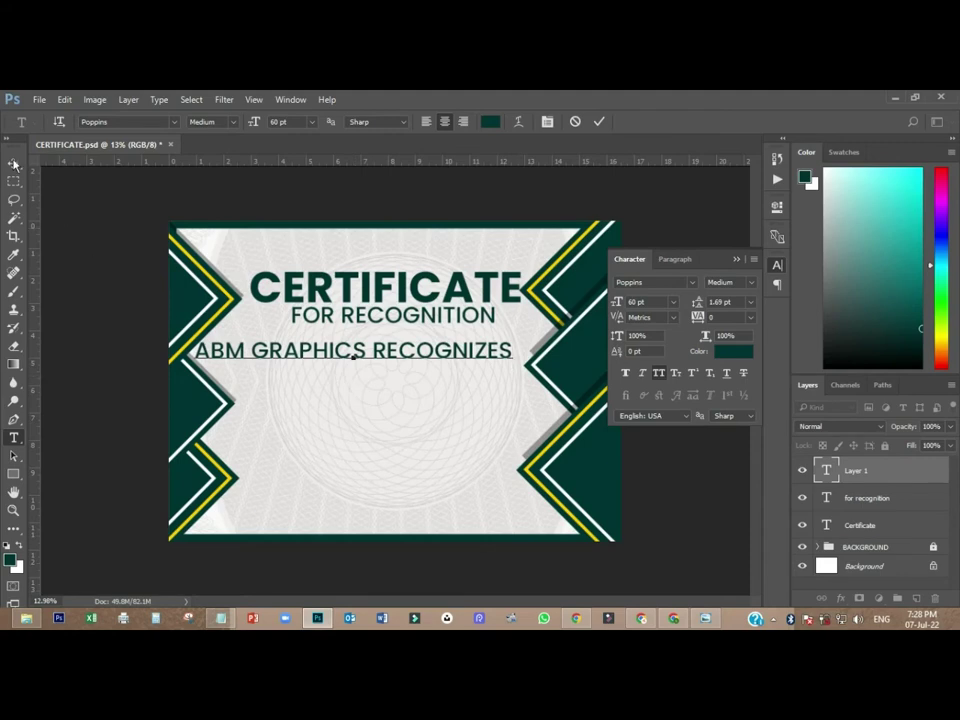
key(ctrl+Return)
key(v)
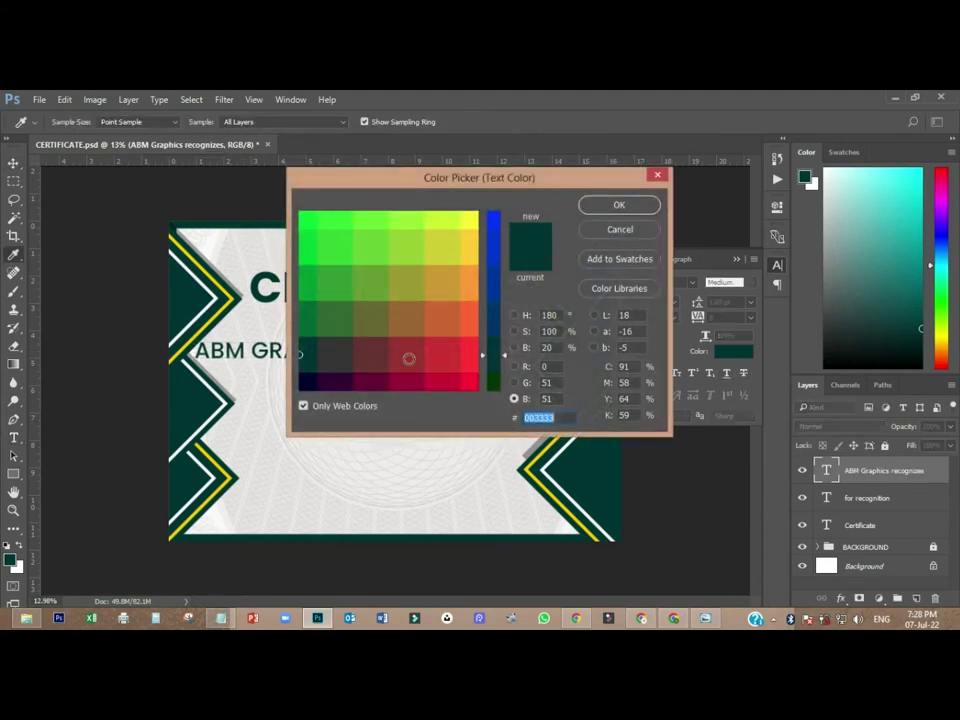
- Colour the line black (000000), set it to 30 pt, and centre it under the subtitle
text(000033)
click(304, 406)
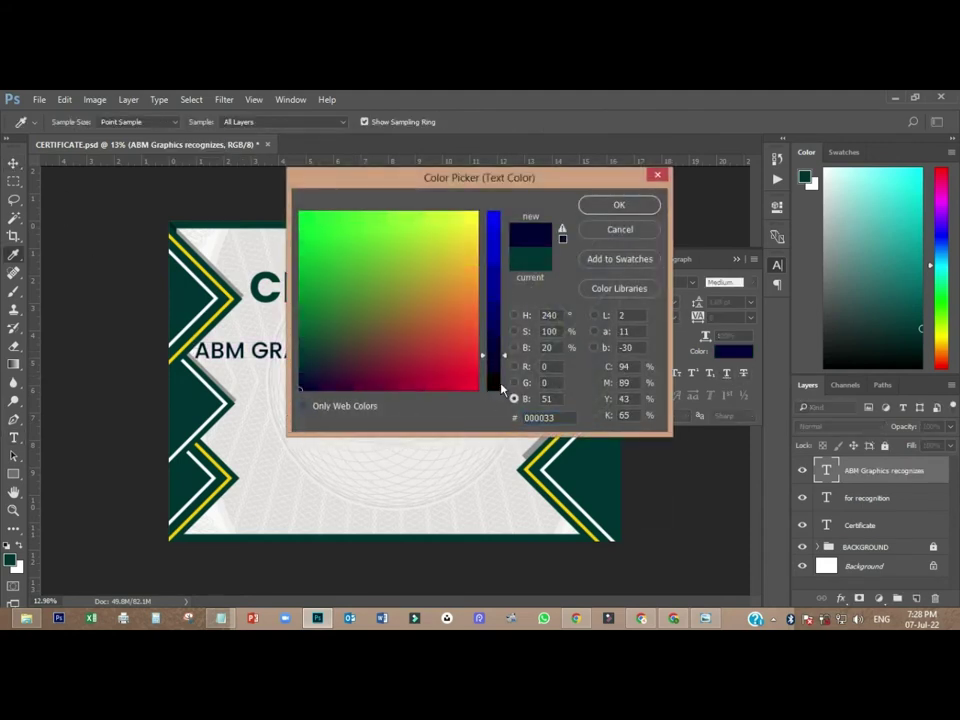
drag(499, 390, 503, 424)
click(617, 206)
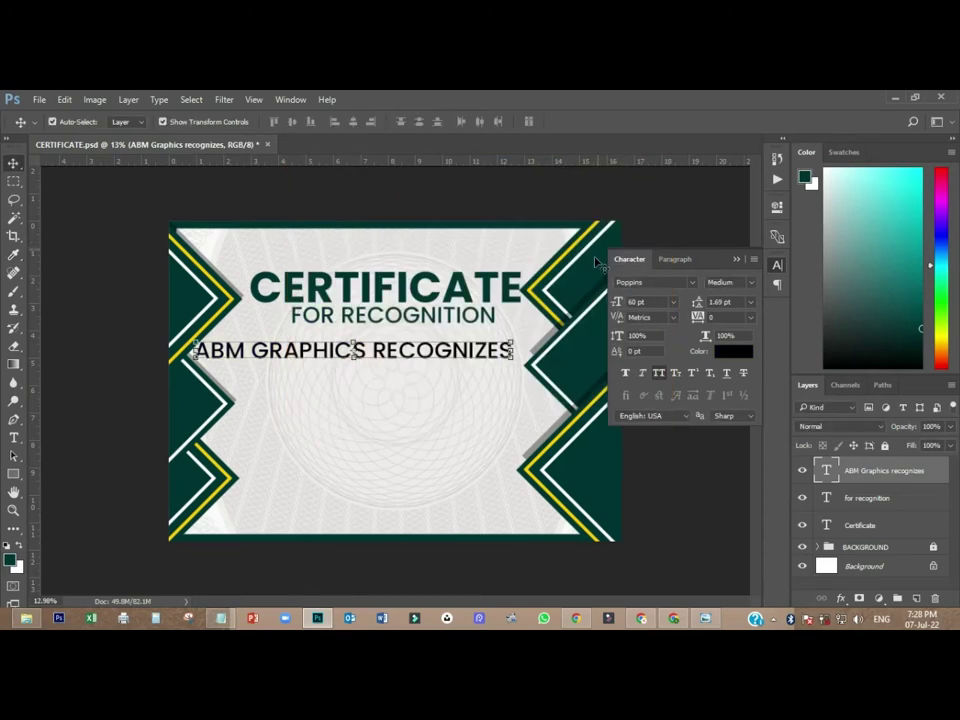
click(671, 303)
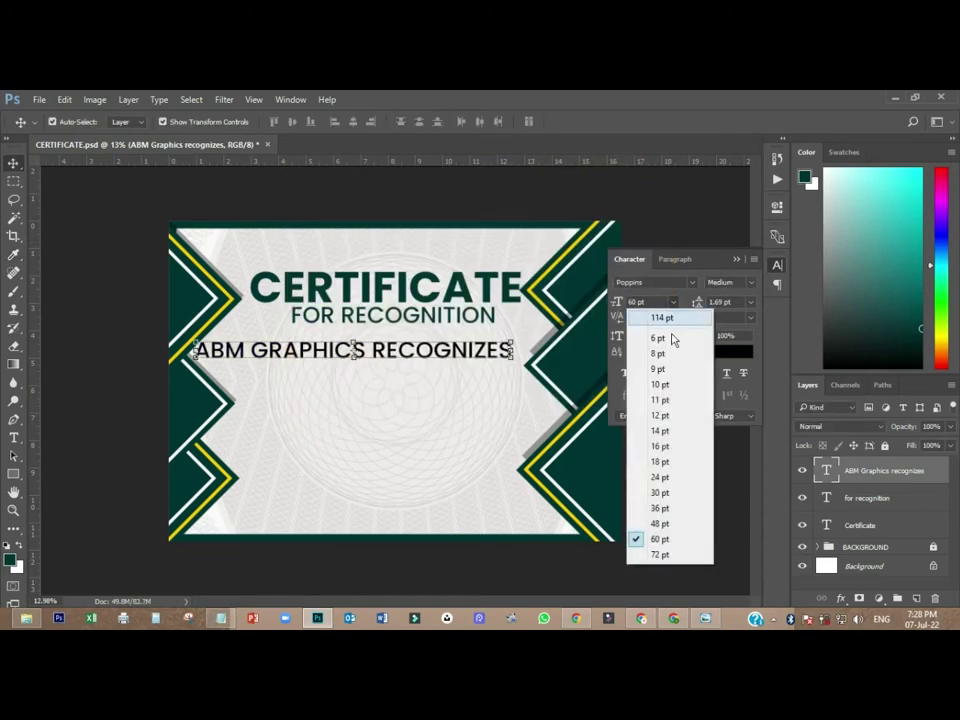
click(656, 476)
drag(380, 357, 422, 352)
scroll(424, 356, up, 2)
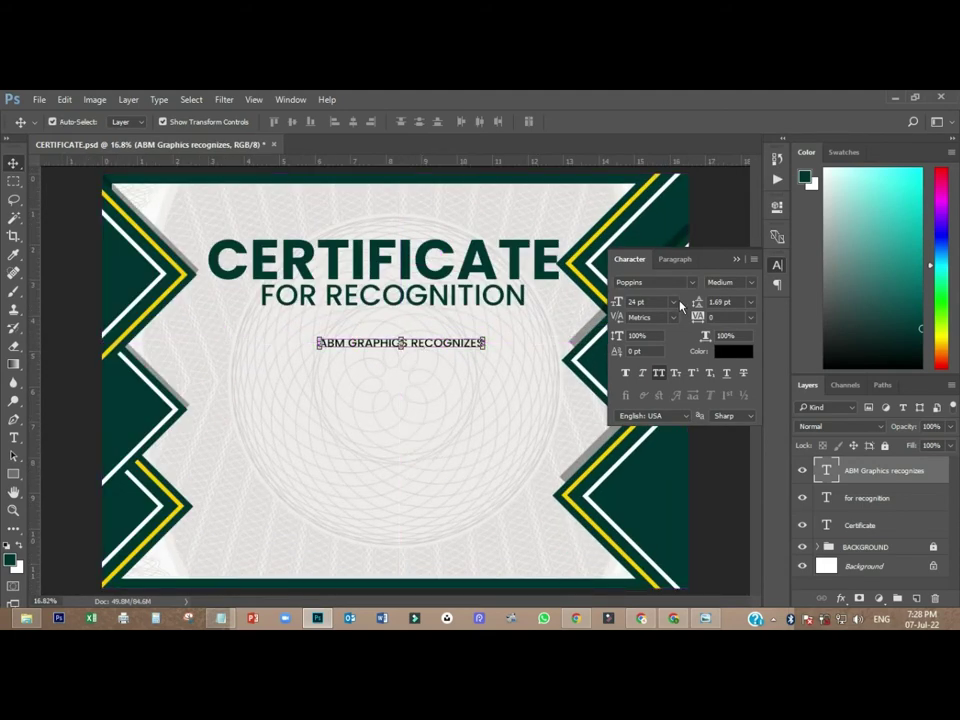
click(679, 304)
click(660, 495)
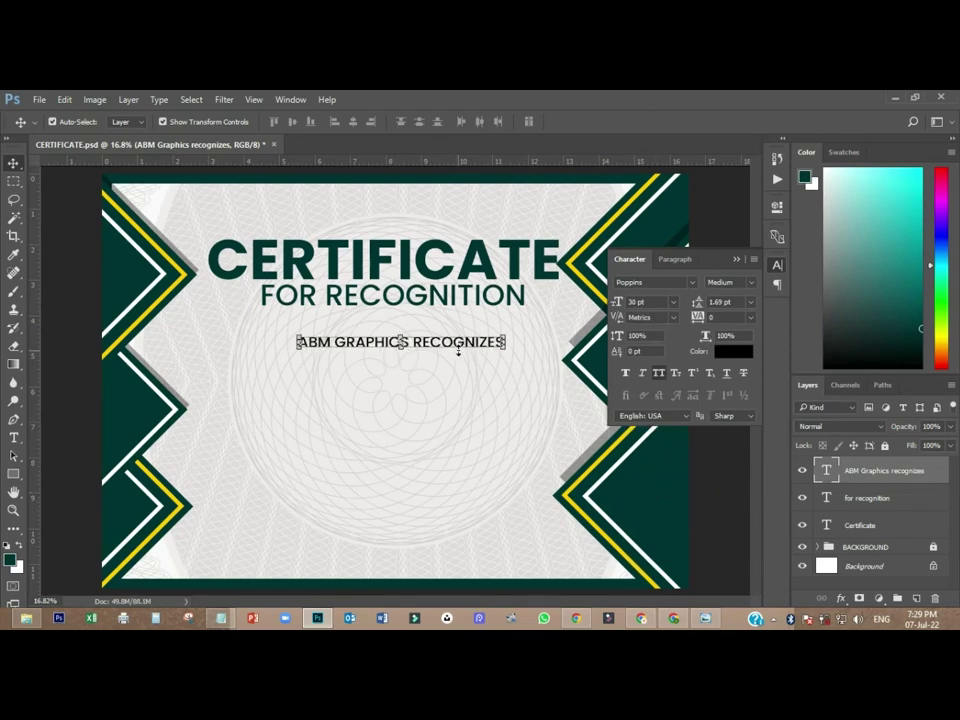
drag(455, 343, 451, 342)
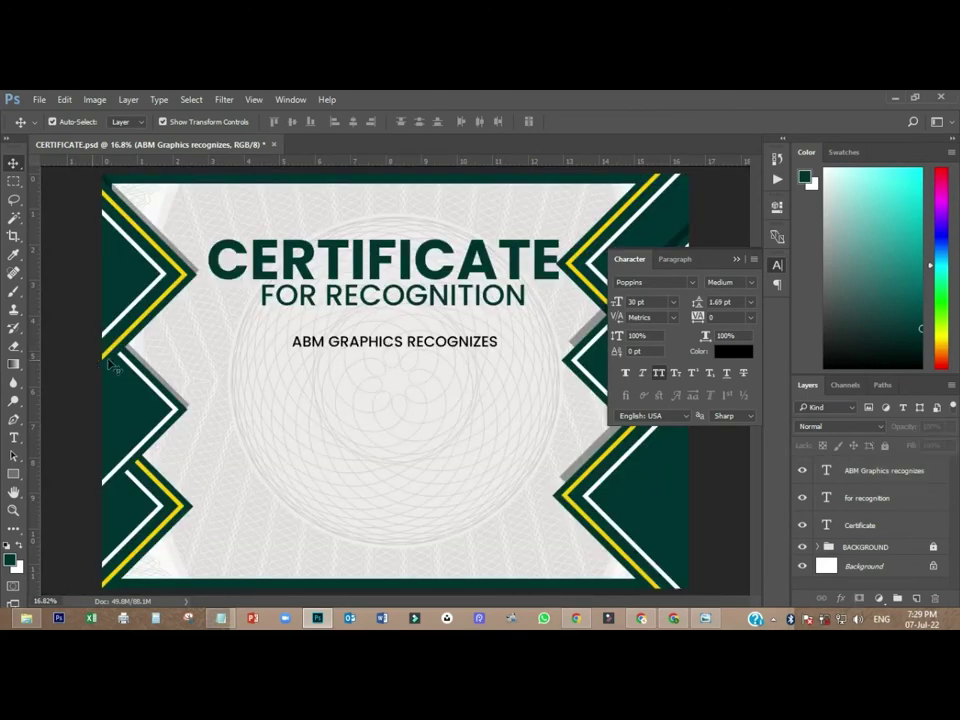
- Turn off All Caps, make the line Bold, and save the certificate with Ctrl+S
click(420, 352)
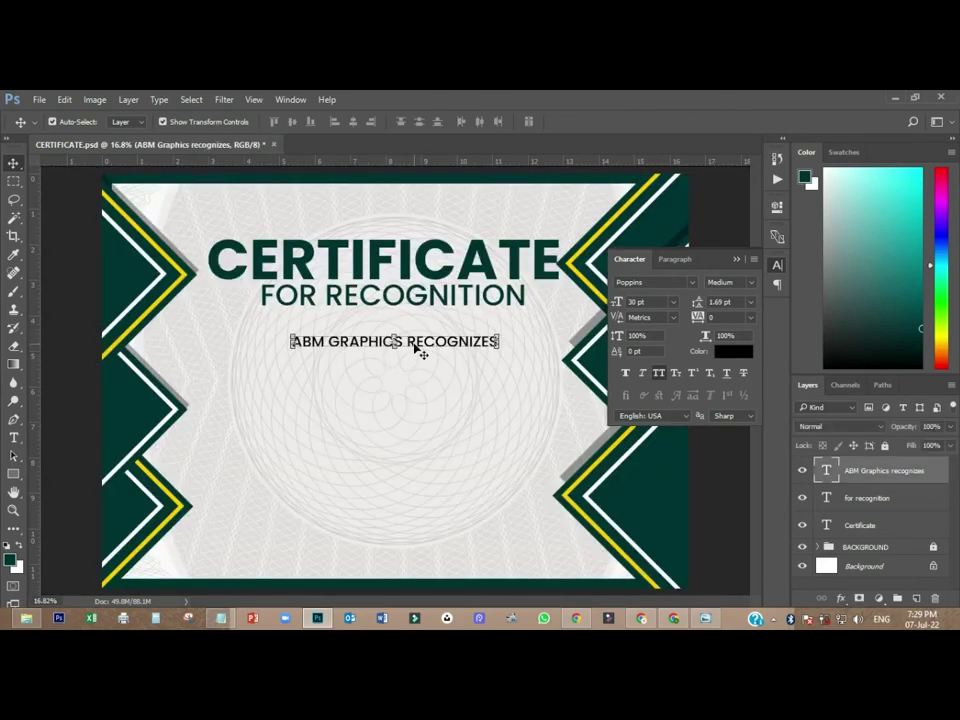
click(660, 373)
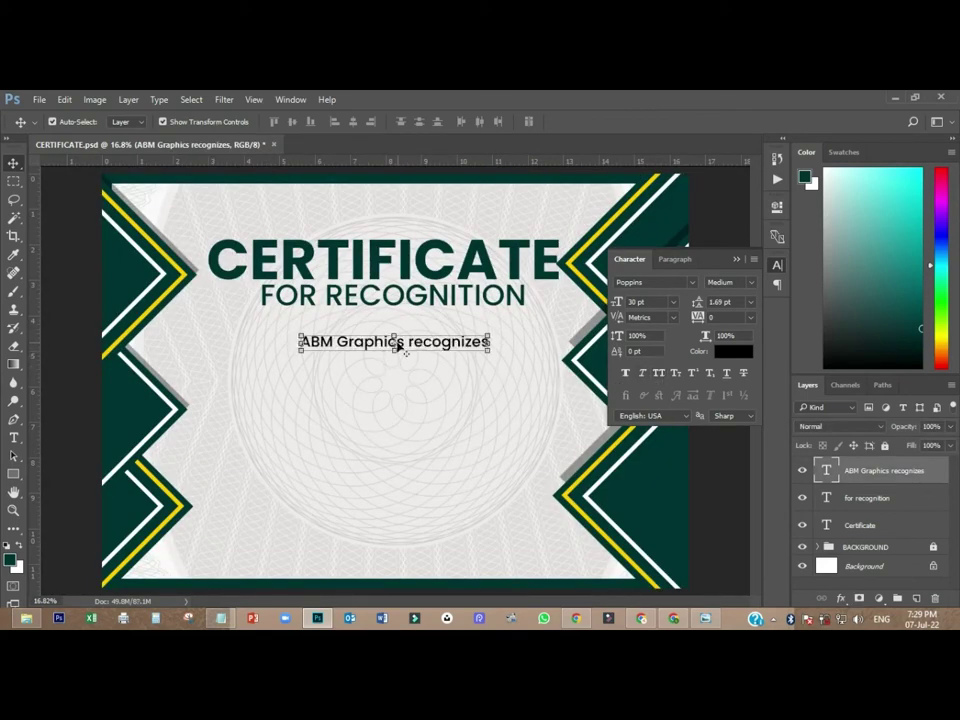
click(735, 282)
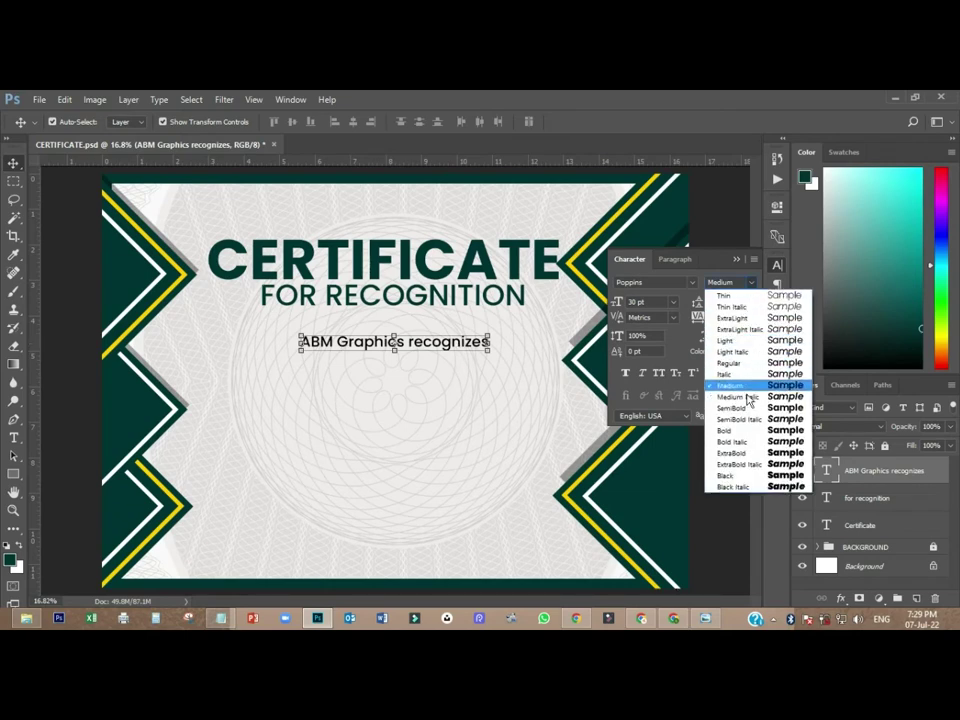
click(735, 430)
click(88, 344)
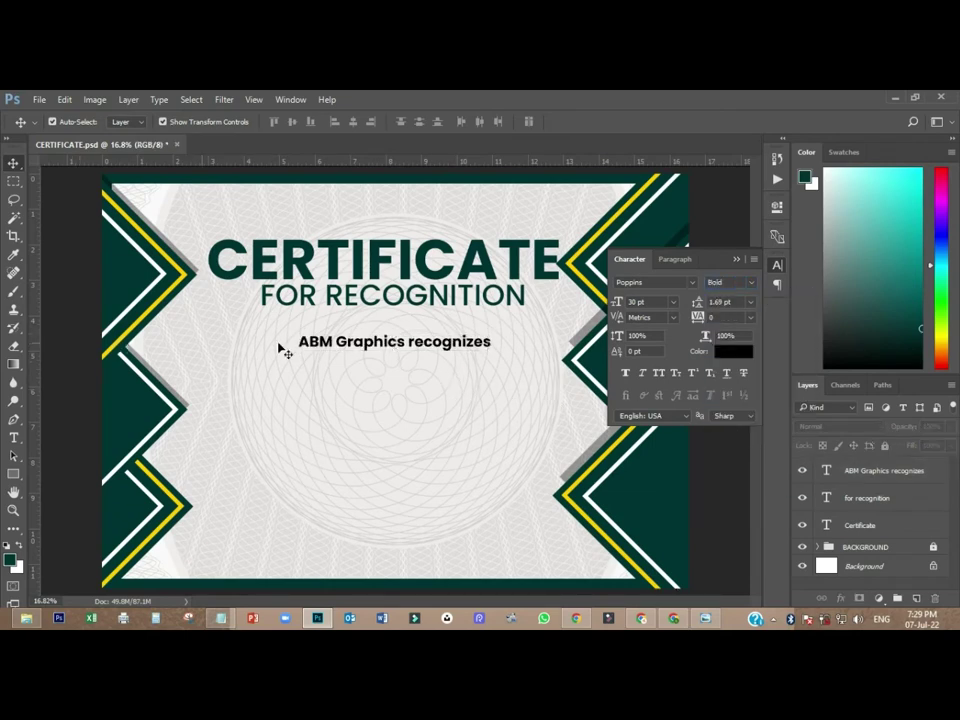
key(ctrl+s)
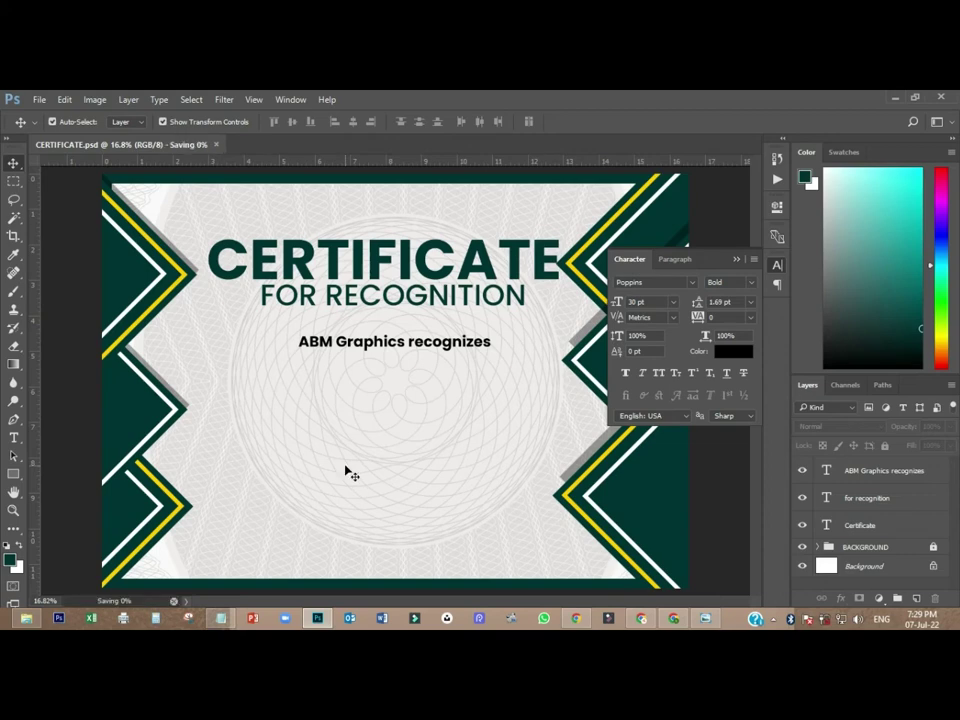
click(220, 618)
- Copy the recipient's name from the notes and paste it below the recognition line
drag(242, 312, 467, 313)
right_click(430, 314)
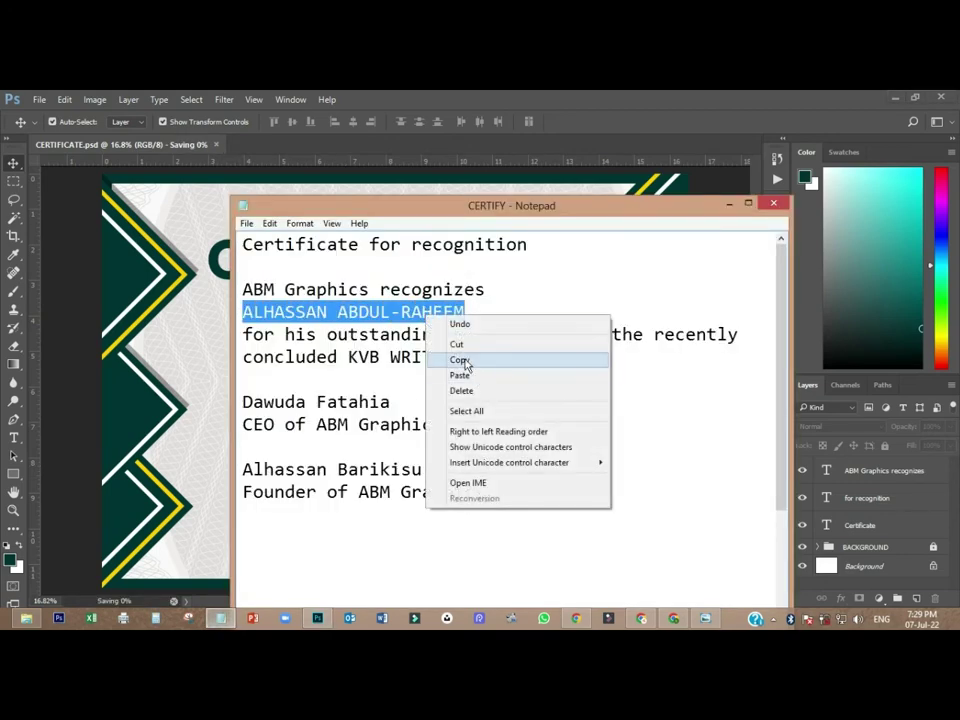
click(468, 360)
click(207, 388)
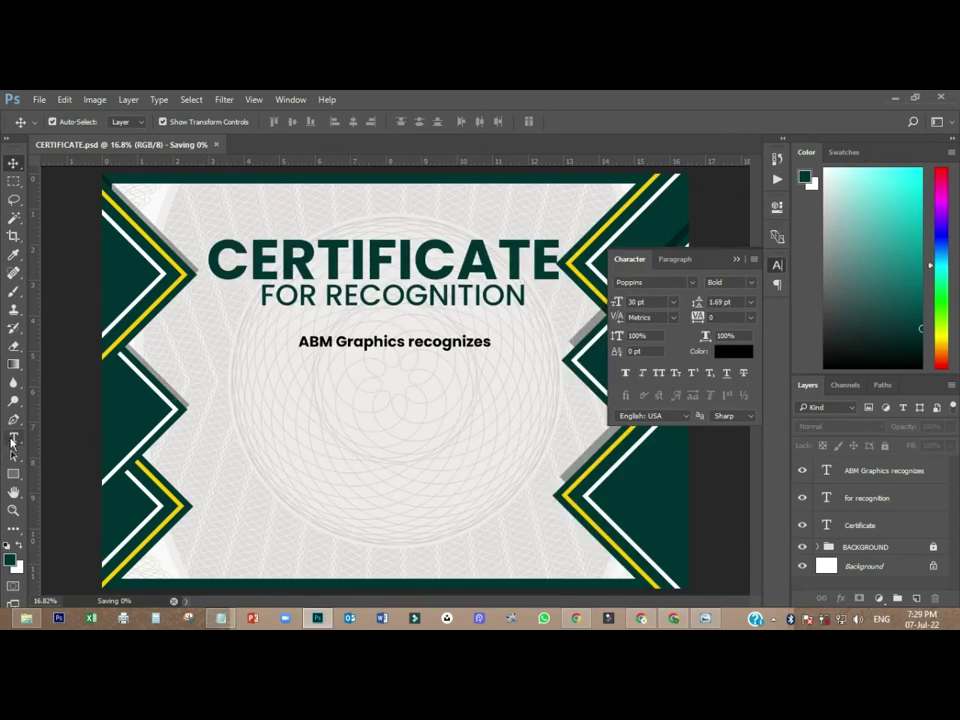
click(14, 437)
click(302, 383)
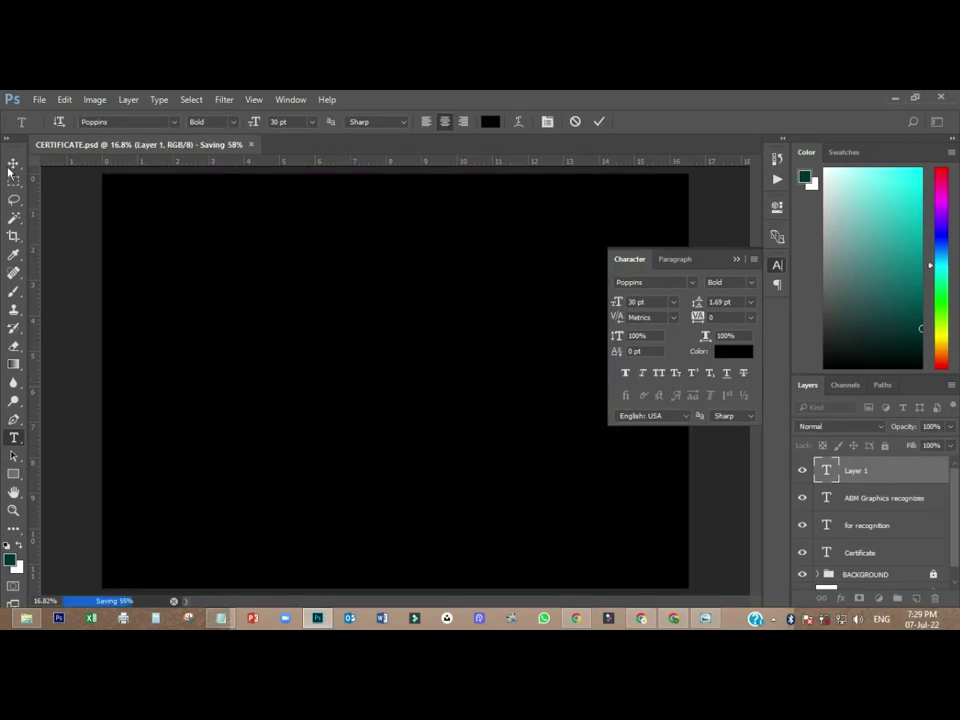
click(13, 163)
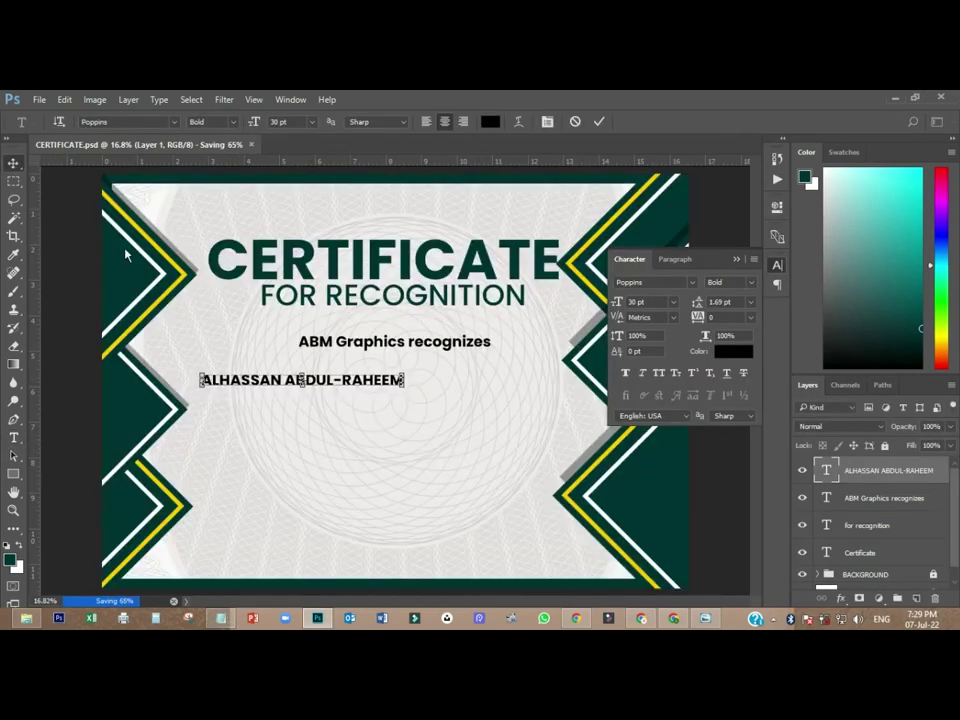
drag(394, 383, 448, 387)
- Set the name to 50 pt and adjust the name and ABM Graphics line positions
double_click(389, 381)
click(673, 301)
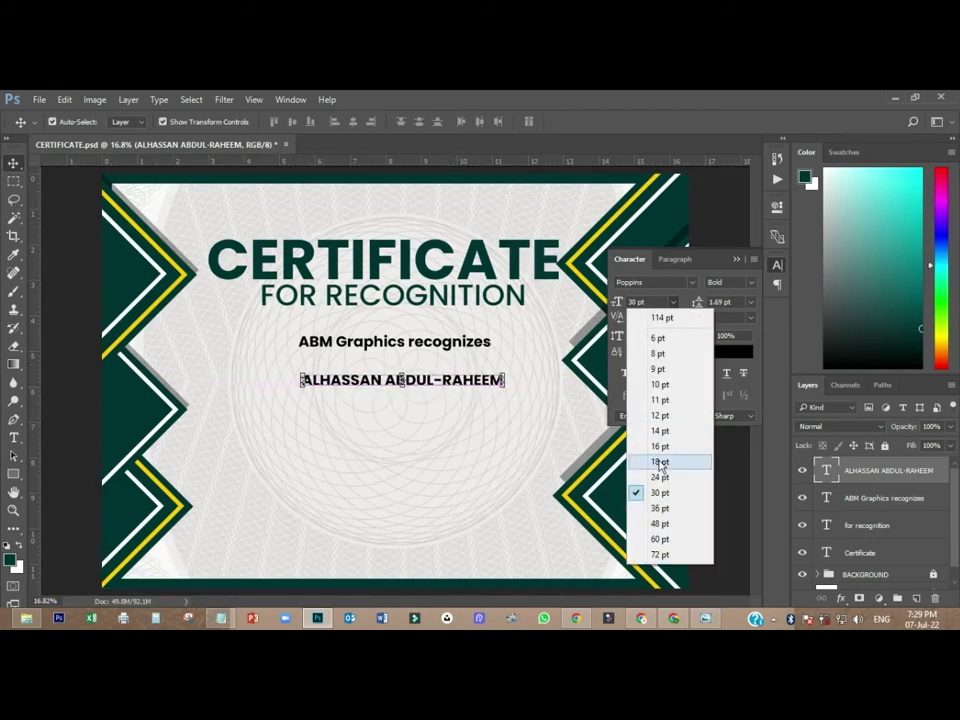
click(660, 524)
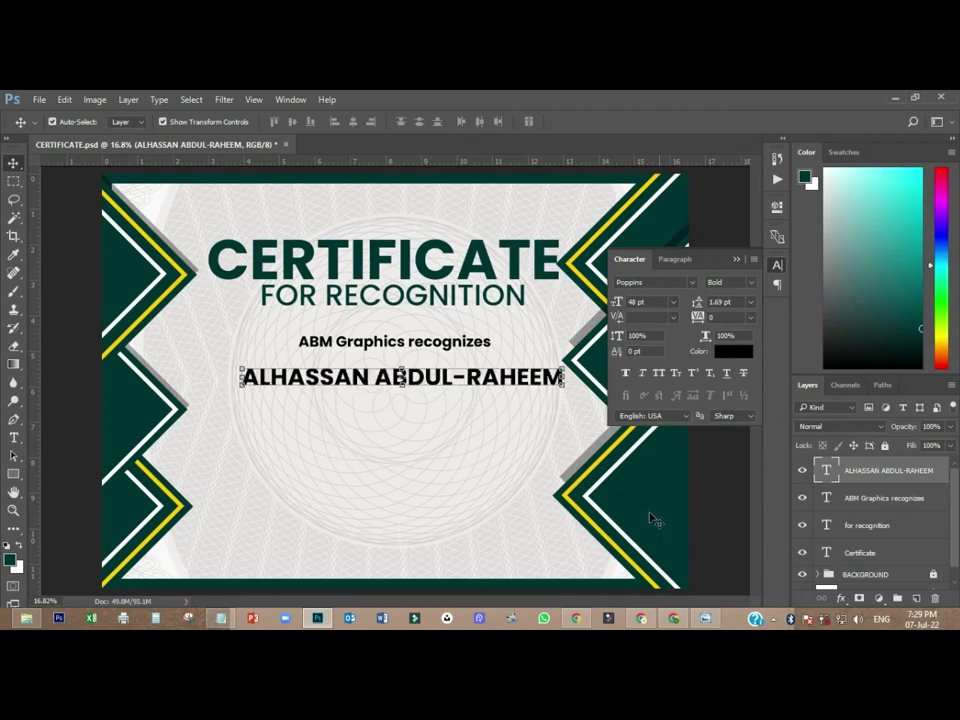
drag(497, 377, 487, 380)
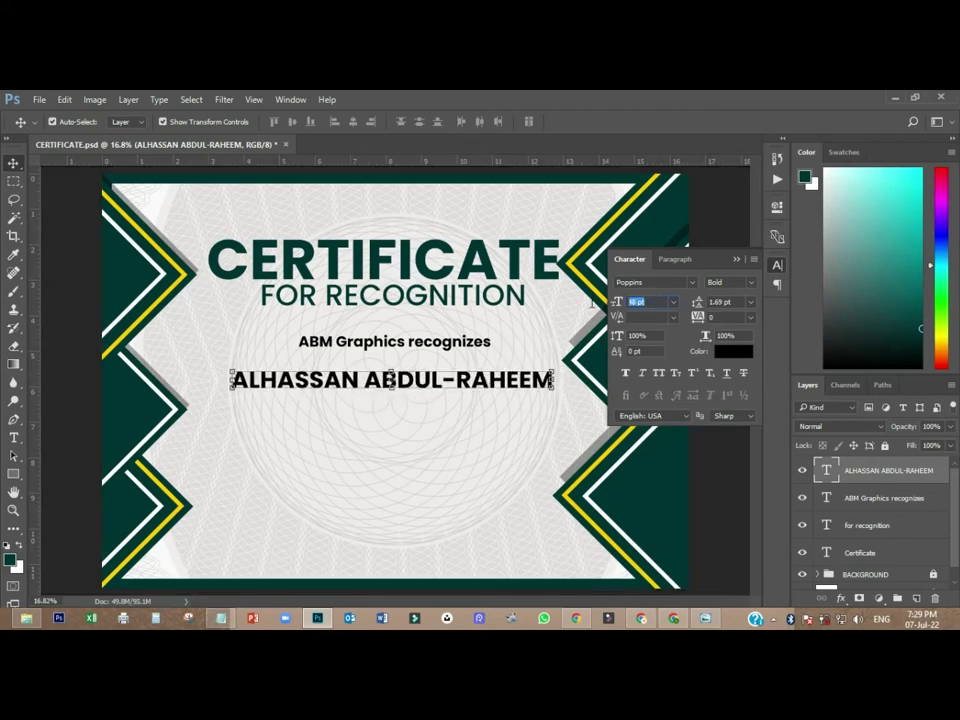
key(Return)
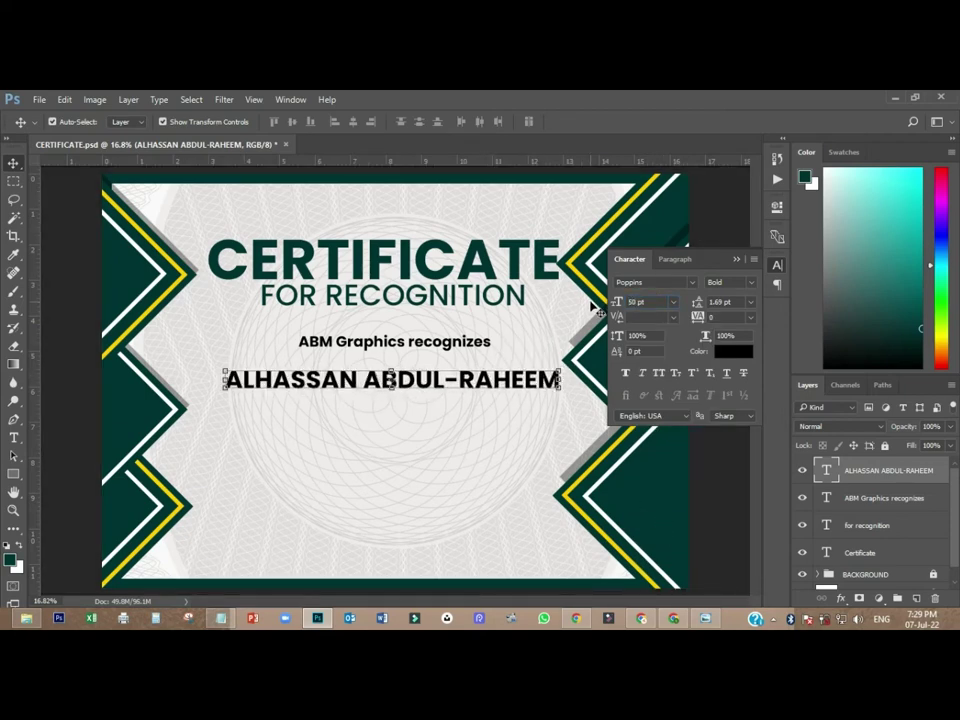
click(70, 298)
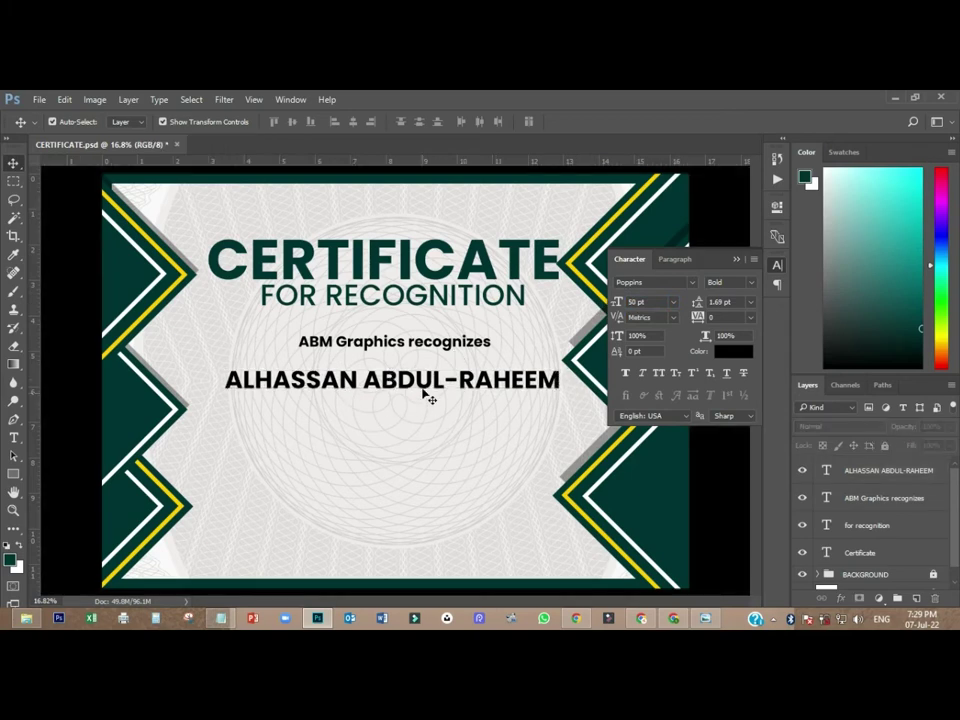
drag(418, 345, 414, 352)
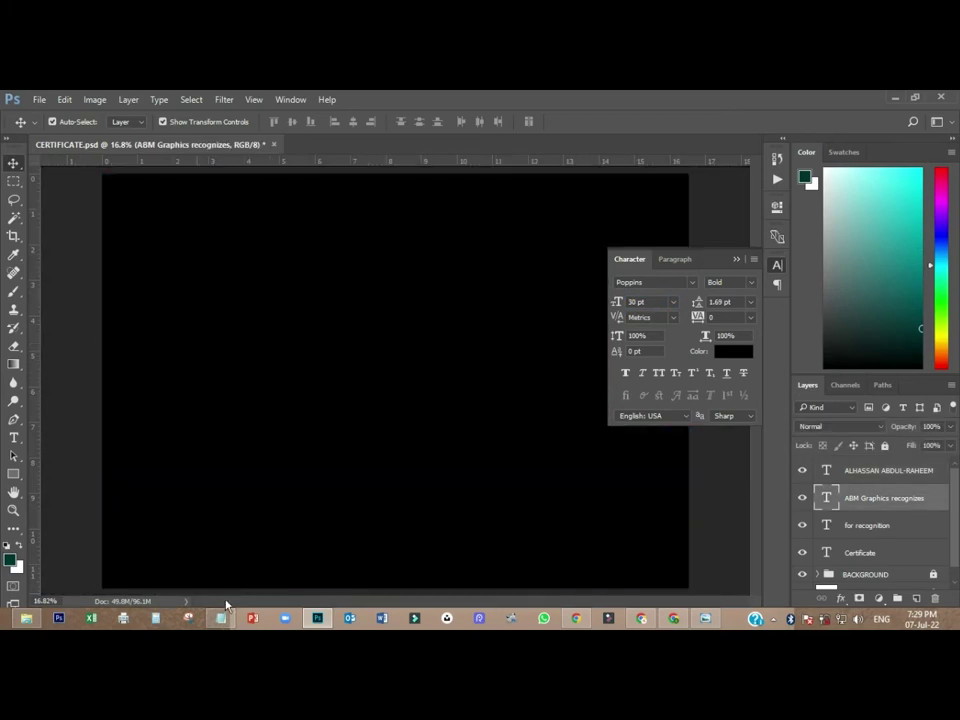
- Copy the KVB WRITING Contest sentence from the notes and paste it as a text layer
click(220, 618)
click(243, 335)
drag(243, 335, 546, 364)
right_click(527, 357)
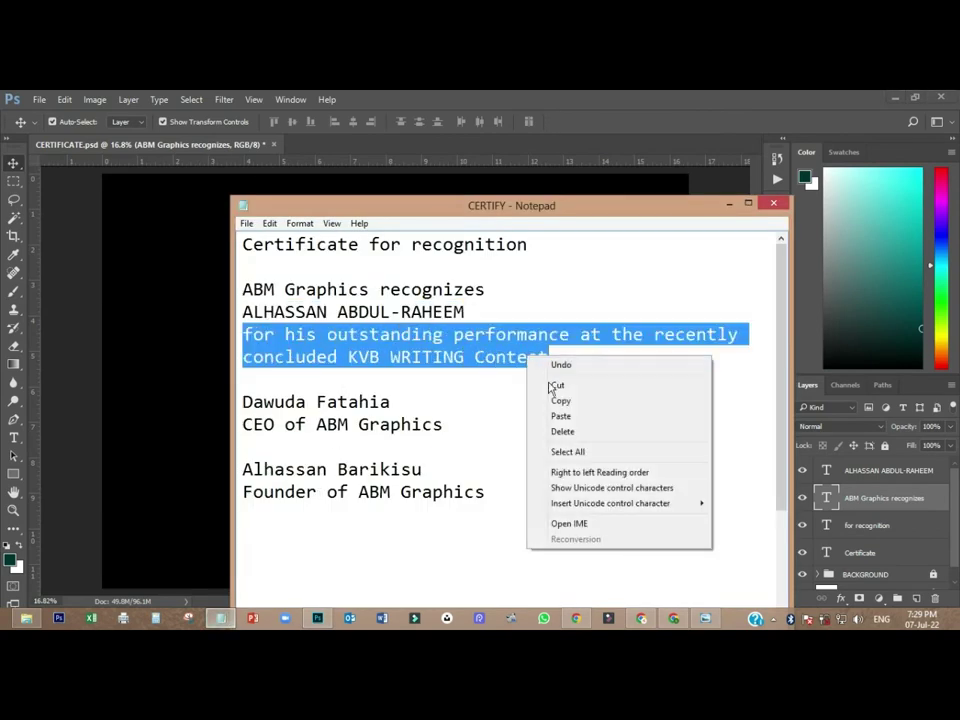
click(557, 399)
click(186, 331)
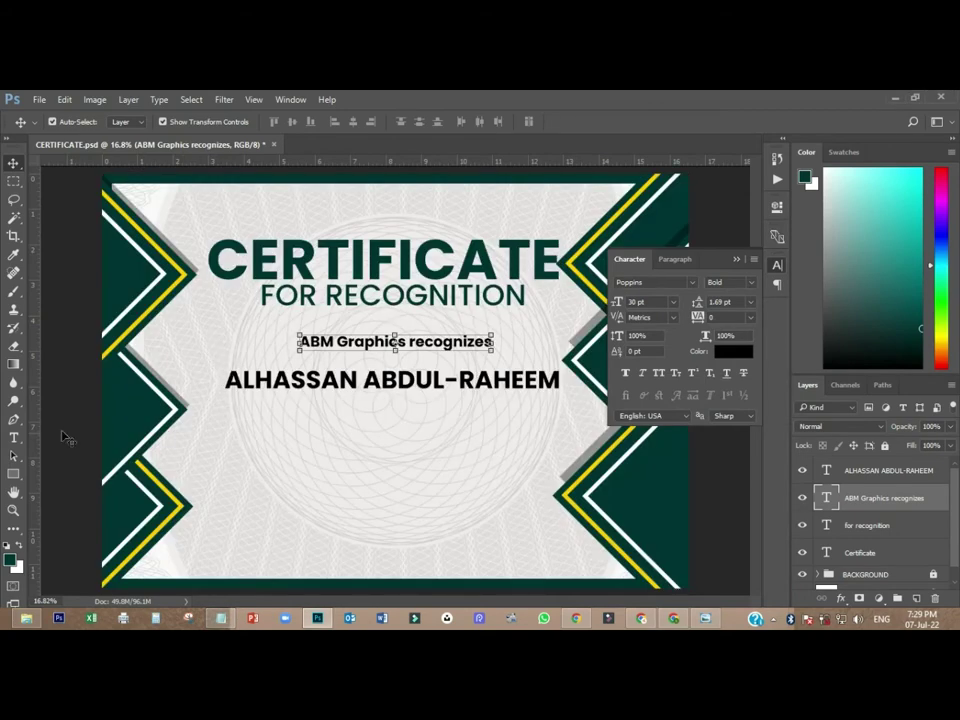
click(14, 437)
click(291, 425)
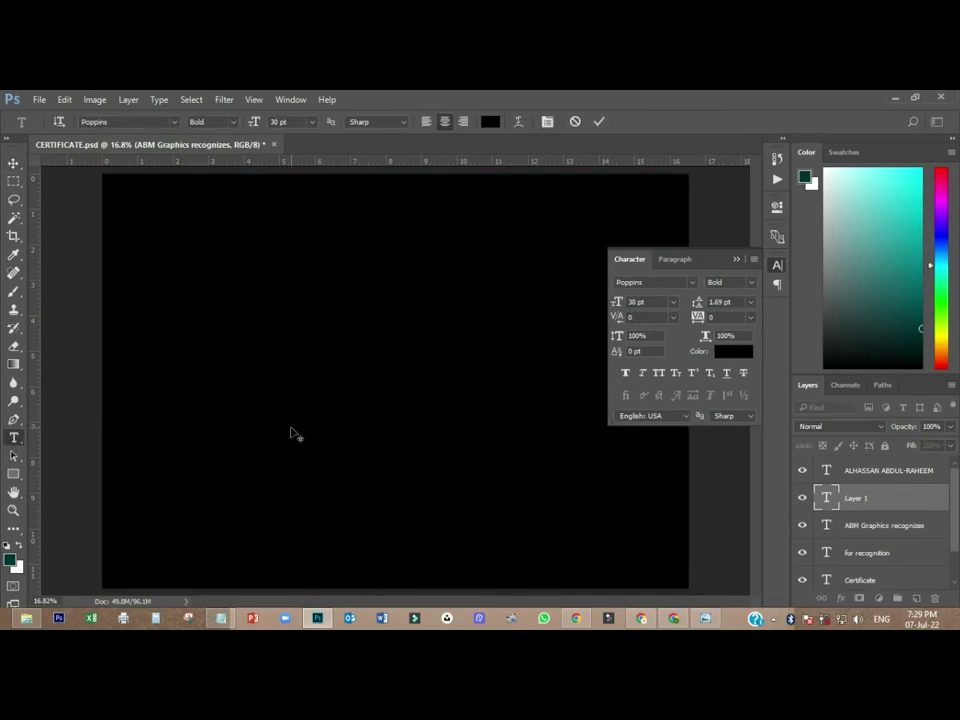
key(ctrl+v)
key(ctrl+Return)
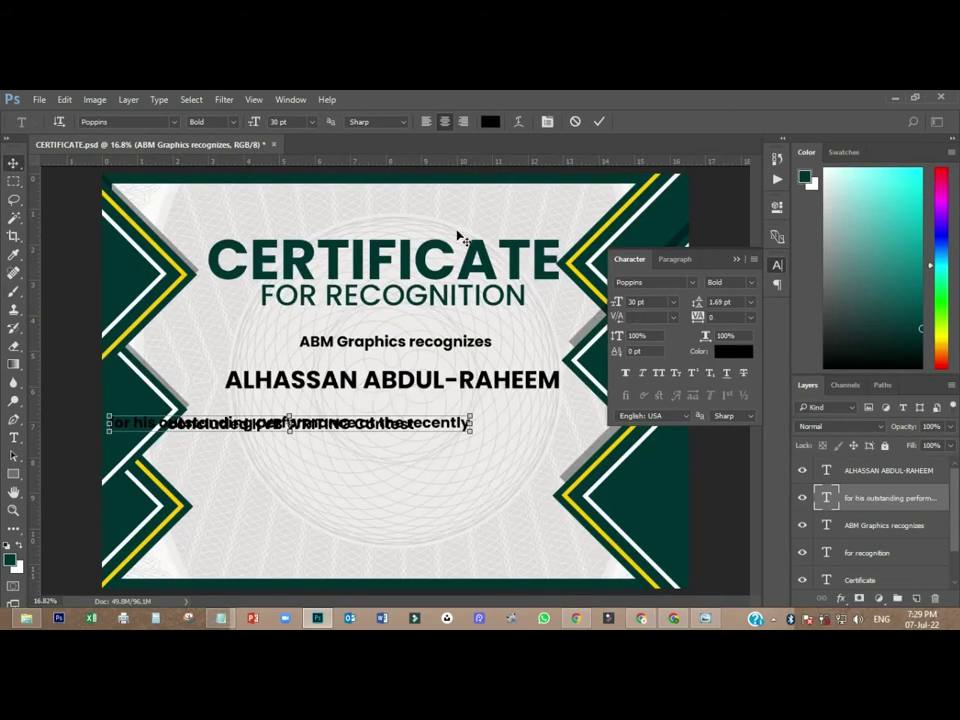
key(v)
- Set the description's leading to Auto and centre it under the name
click(750, 302)
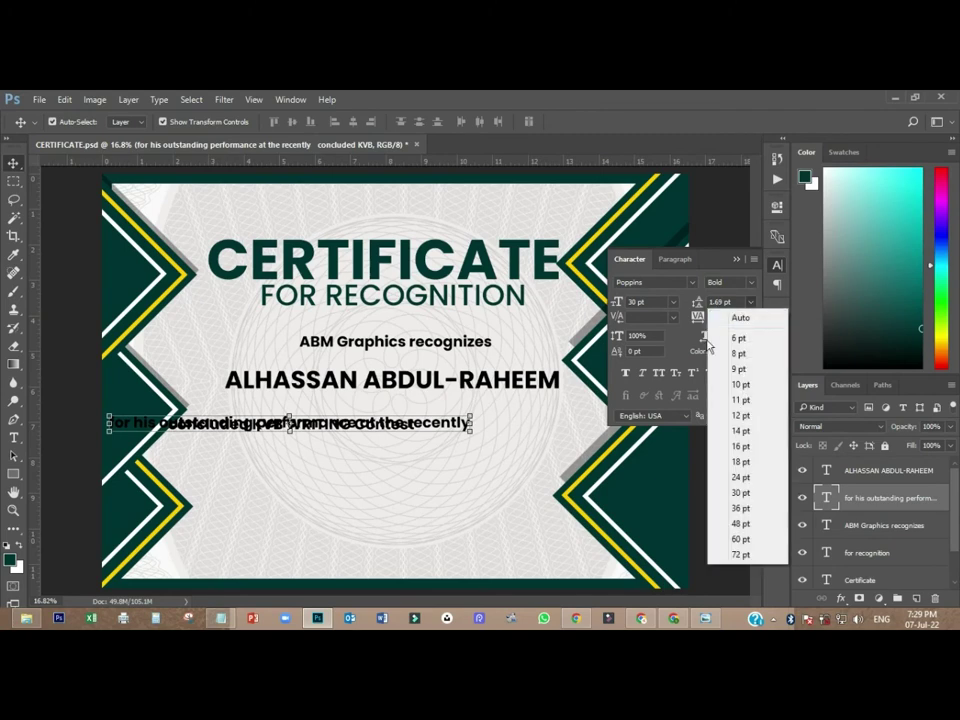
click(740, 317)
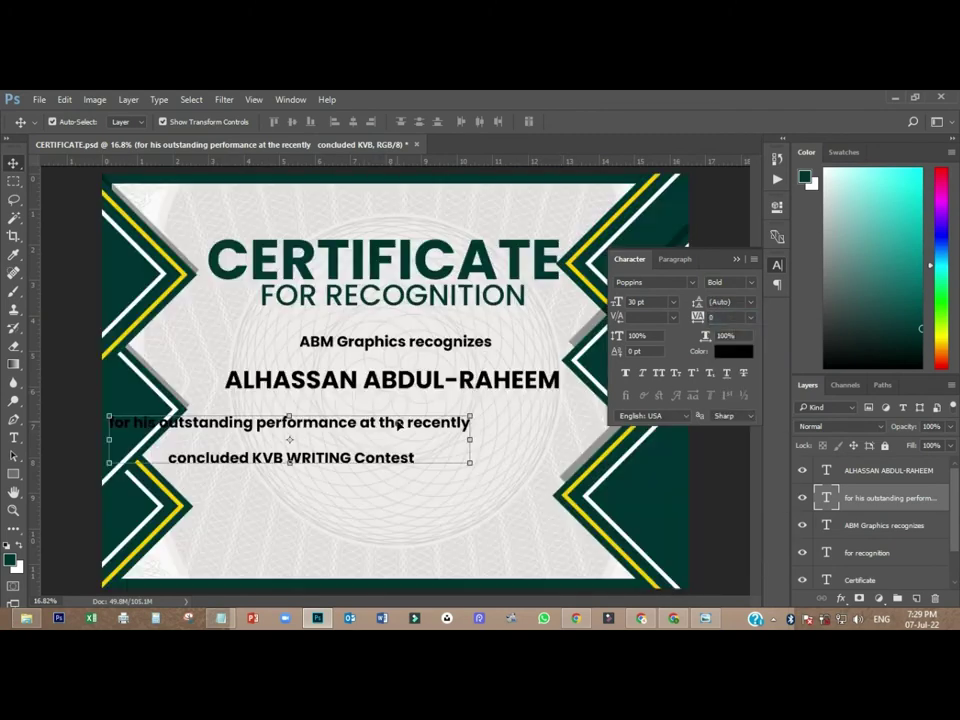
drag(398, 424, 495, 416)
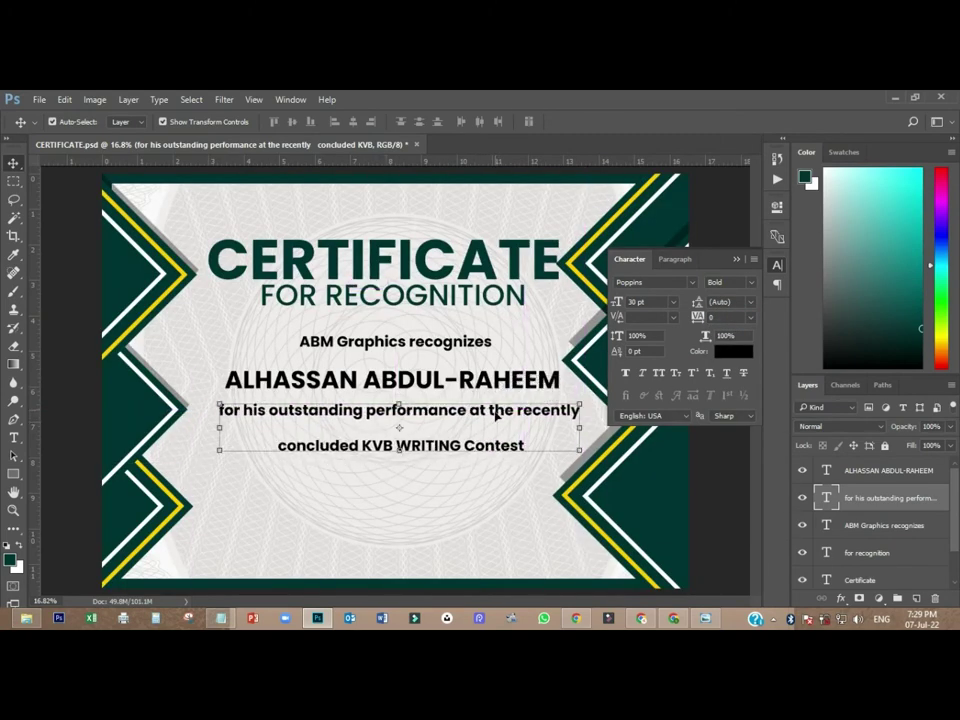
click(14, 439)
click(281, 449)
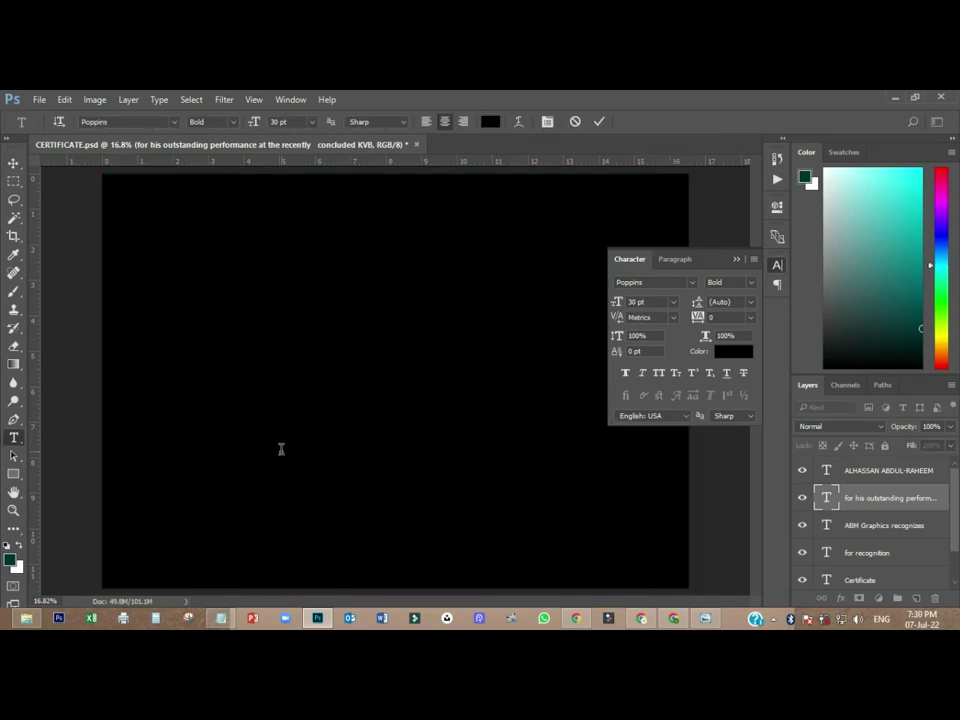
key(ctrl+Return)
key(v)
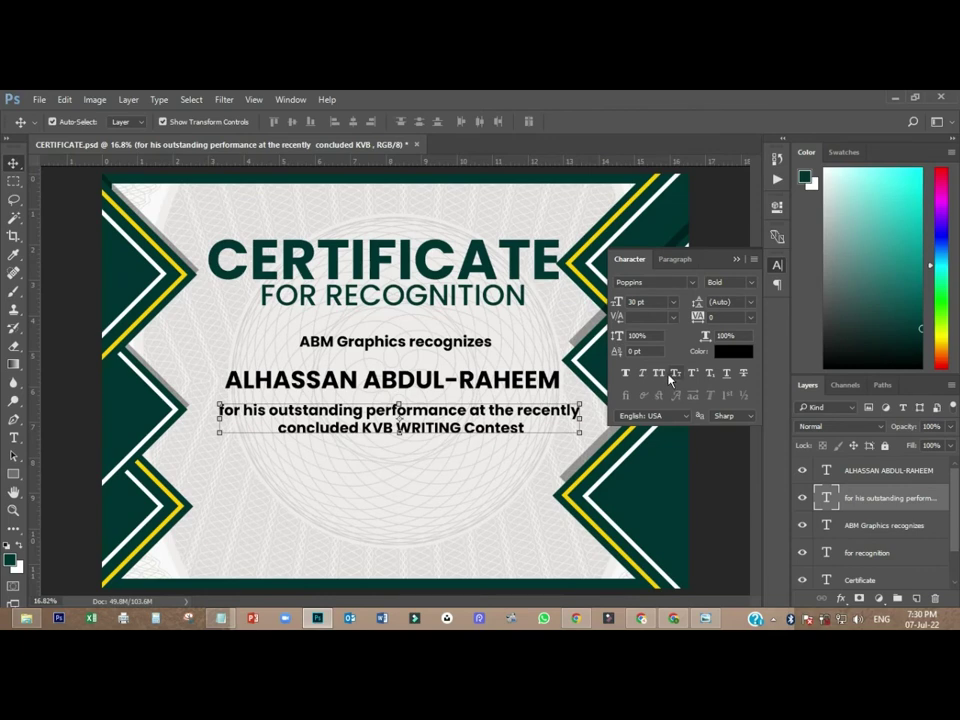
- Make the description All Caps at 18 pt, move it up, and save via File > Save
click(664, 377)
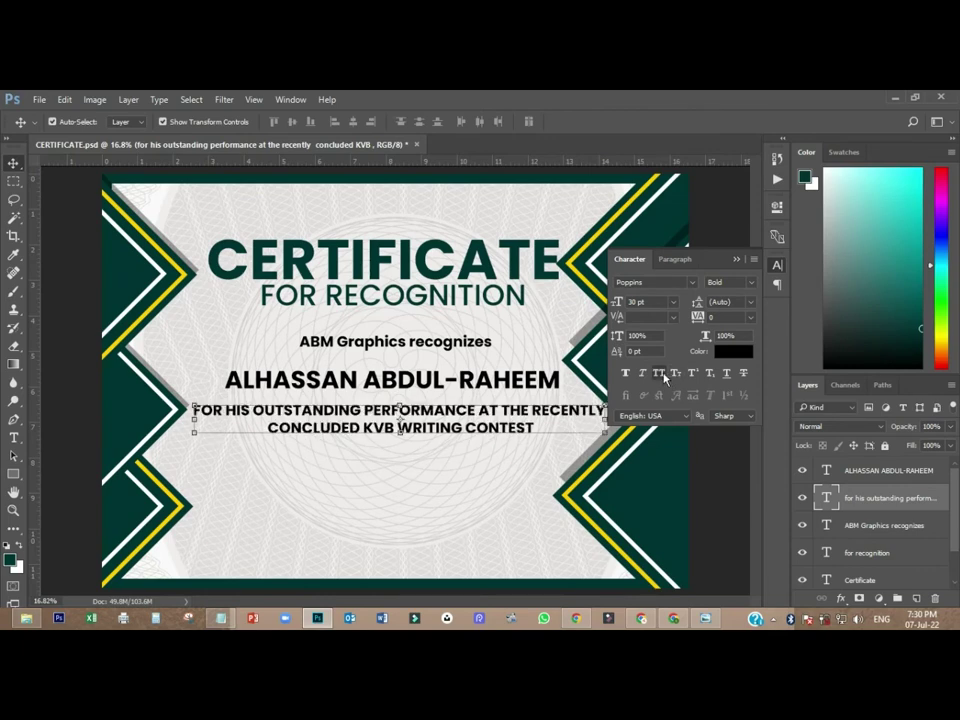
click(674, 303)
click(660, 477)
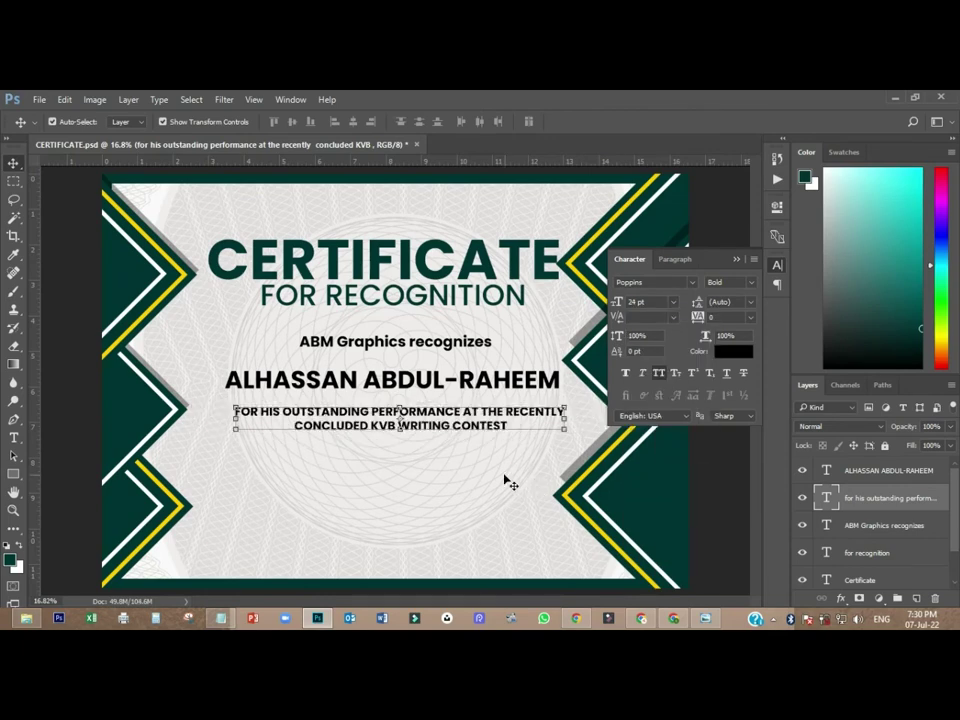
click(678, 305)
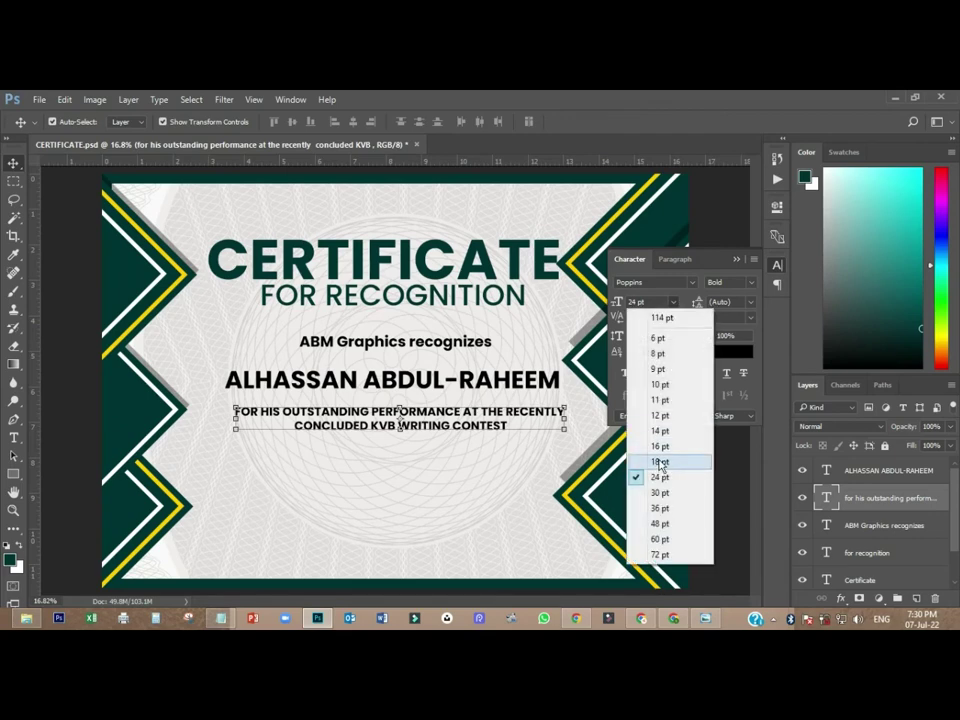
click(655, 460)
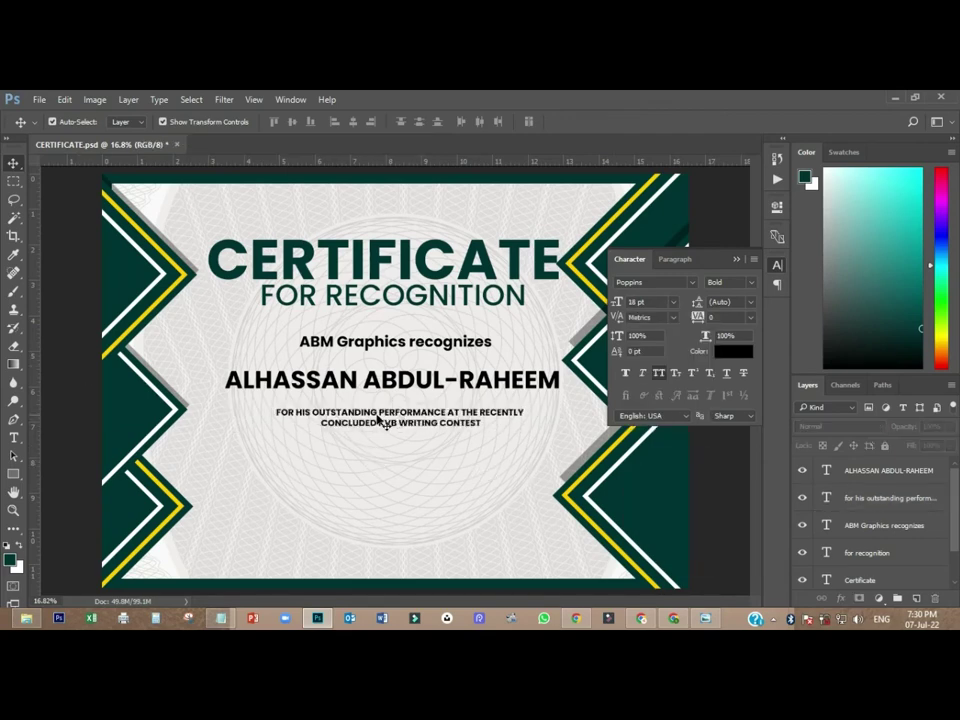
drag(378, 420, 376, 402)
click(55, 245)
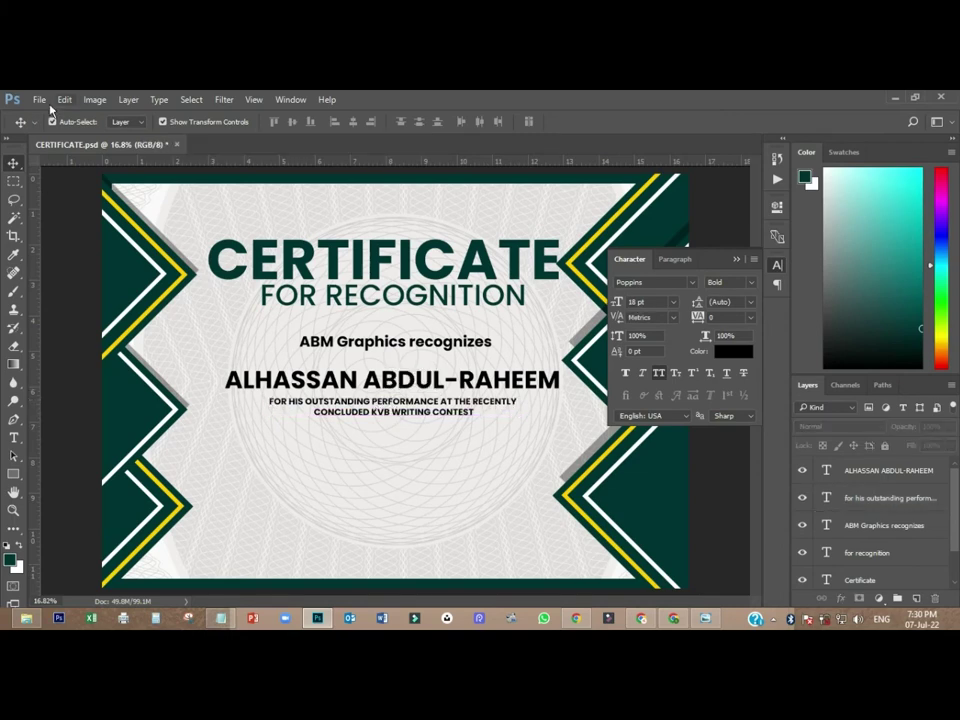
click(40, 100)
click(55, 242)
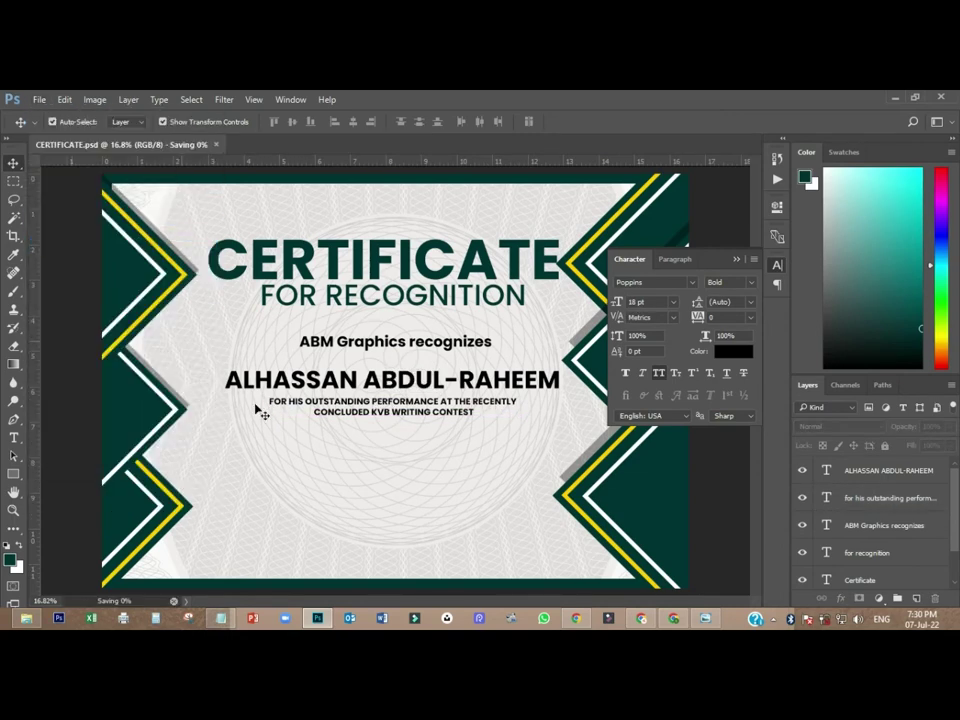
- Paste the CEO's name and title lines from the notes as a block at bottom left
click(220, 619)
drag(243, 401, 449, 424)
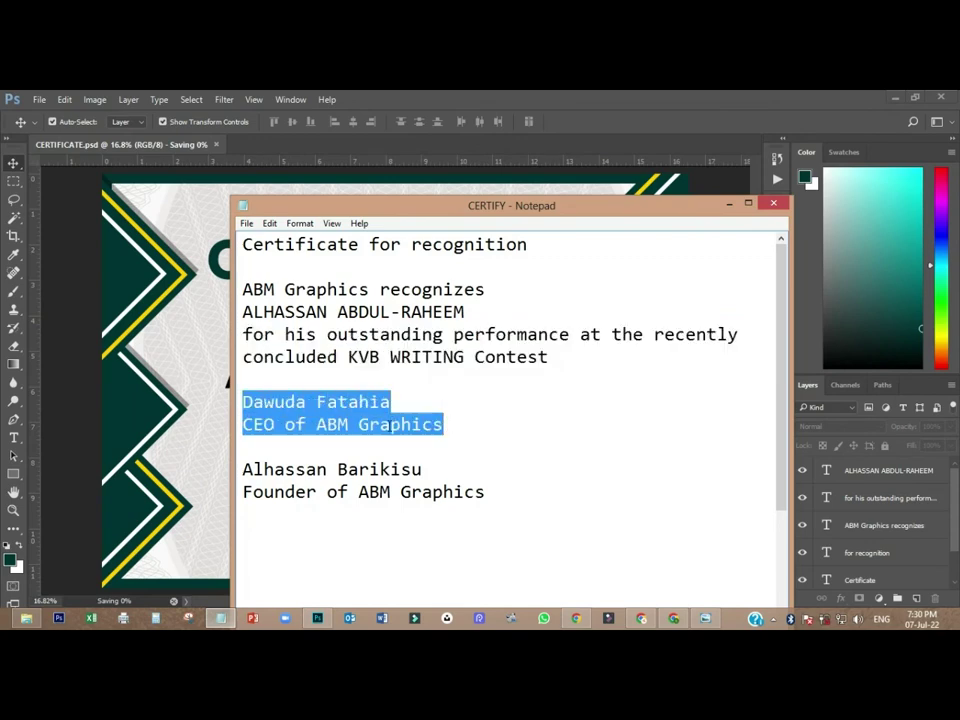
right_click(388, 424)
click(420, 274)
click(68, 365)
click(14, 437)
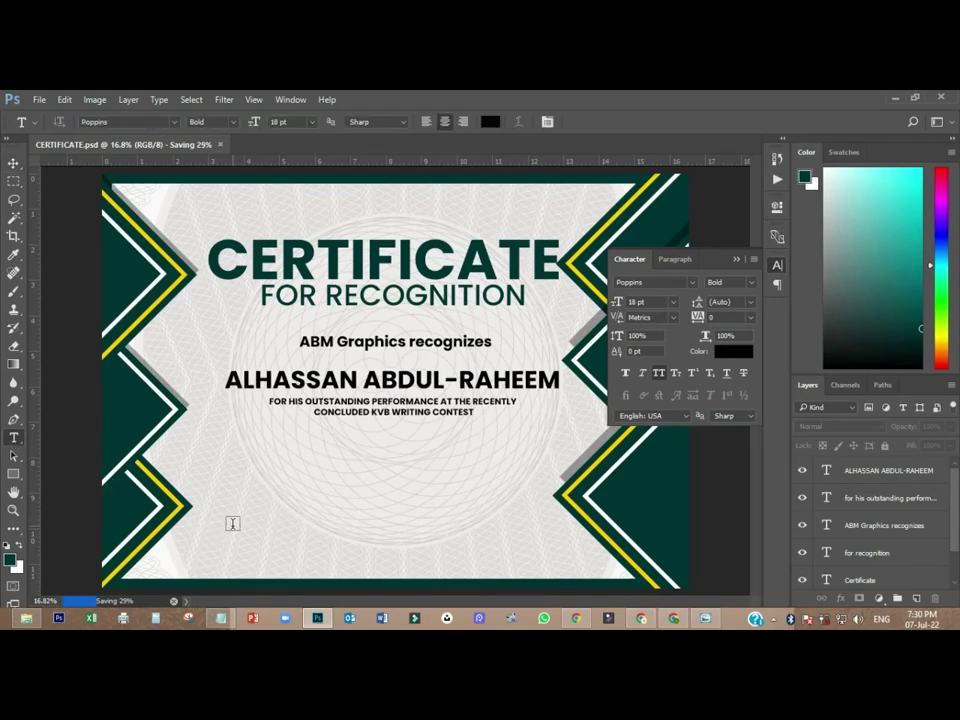
click(221, 527)
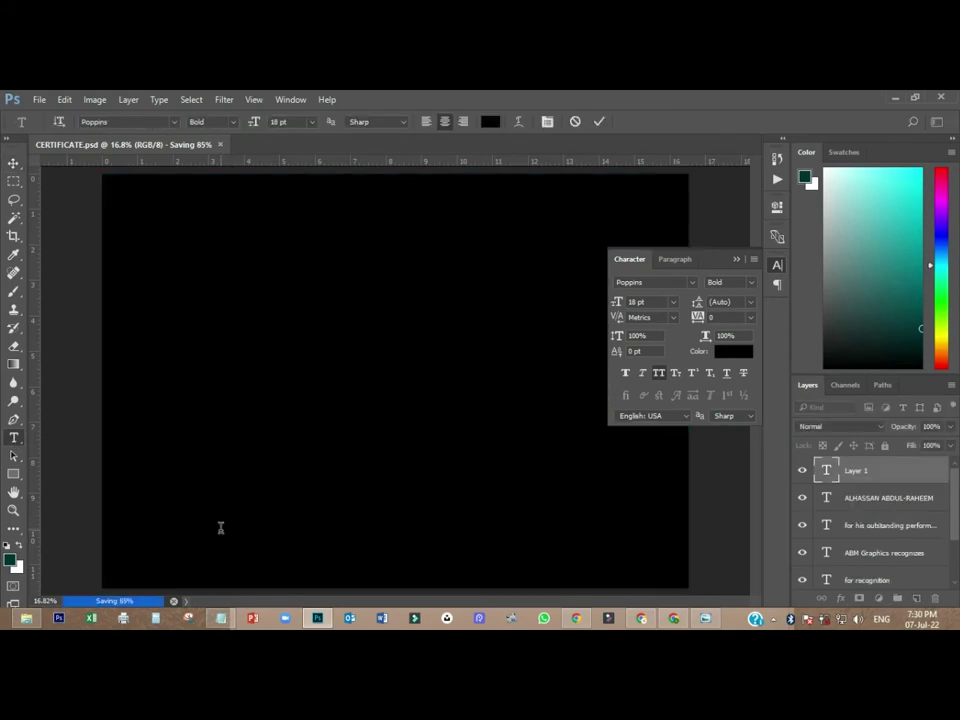
click(14, 160)
mouse_move(240, 530)
mouse_down()
mouse_move(232, 536)
mouse_move(254, 547)
mouse_up()
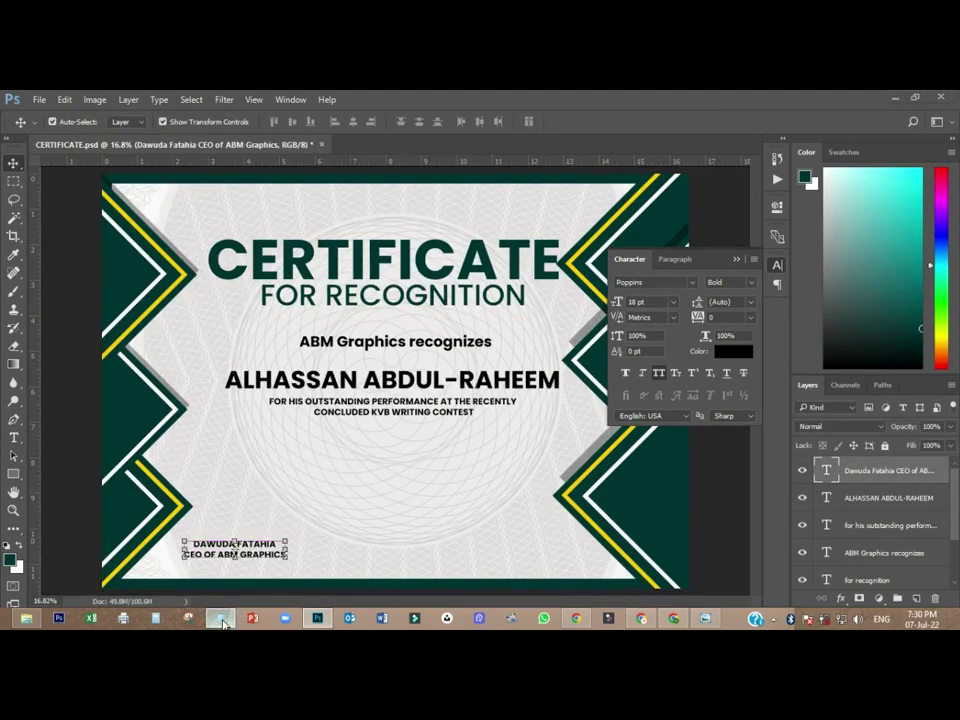
- Paste the founder's name and title lines as a second block beside the CEO's
click(221, 619)
drag(242, 469, 488, 492)
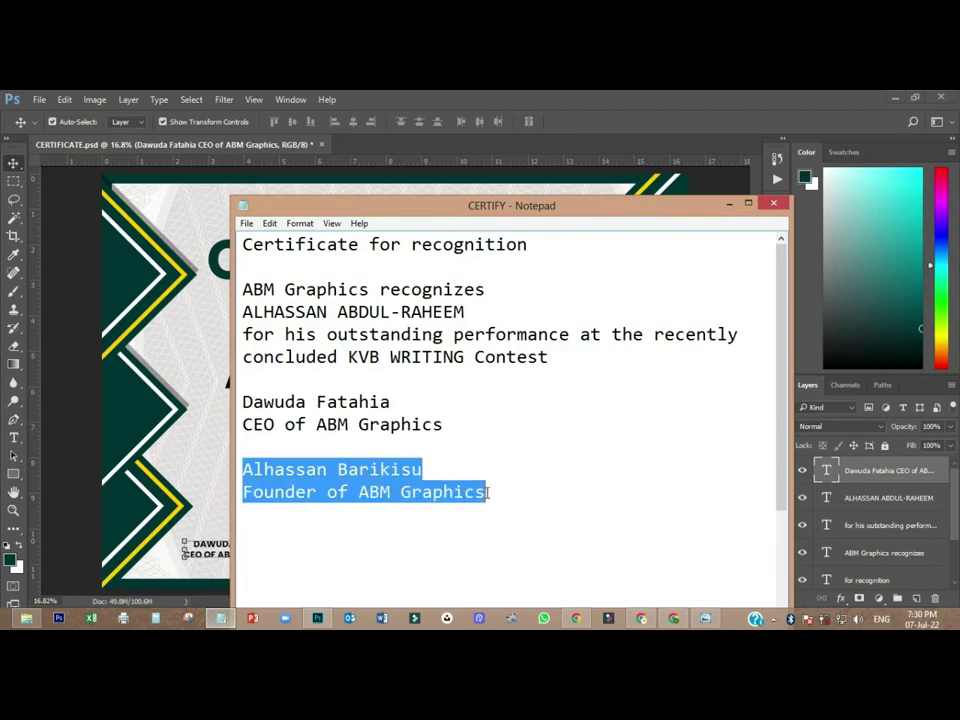
right_click(464, 496)
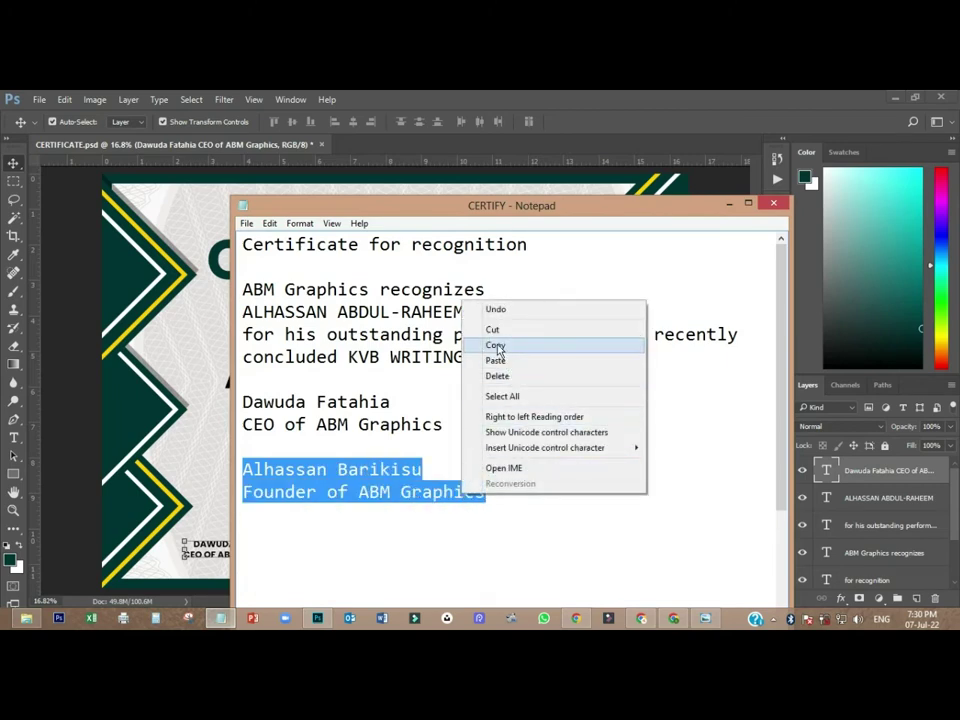
click(498, 347)
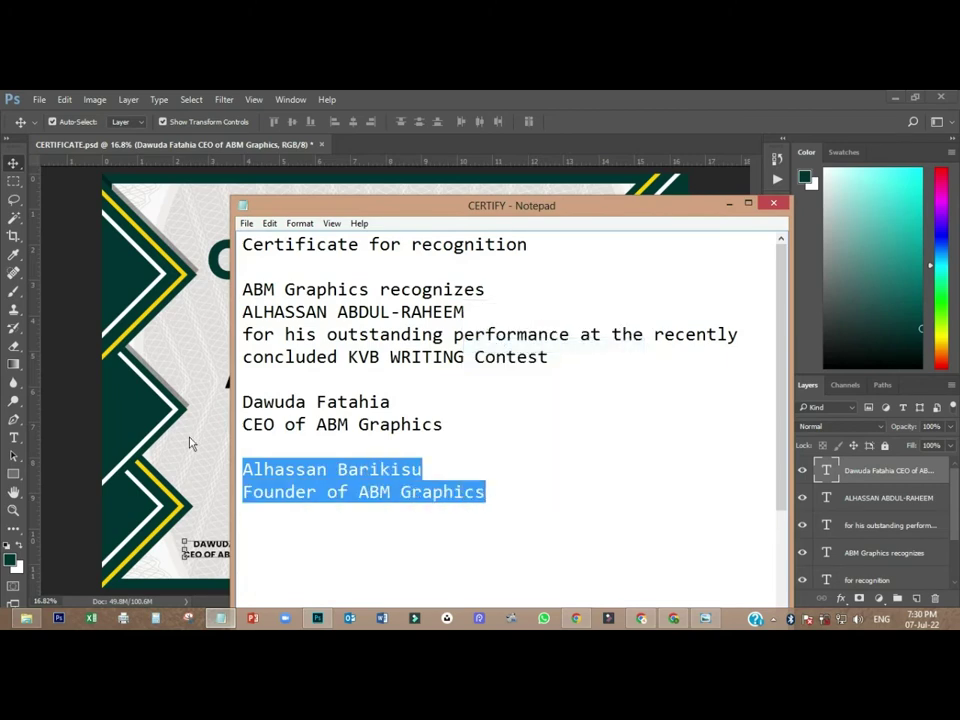
click(87, 451)
click(14, 437)
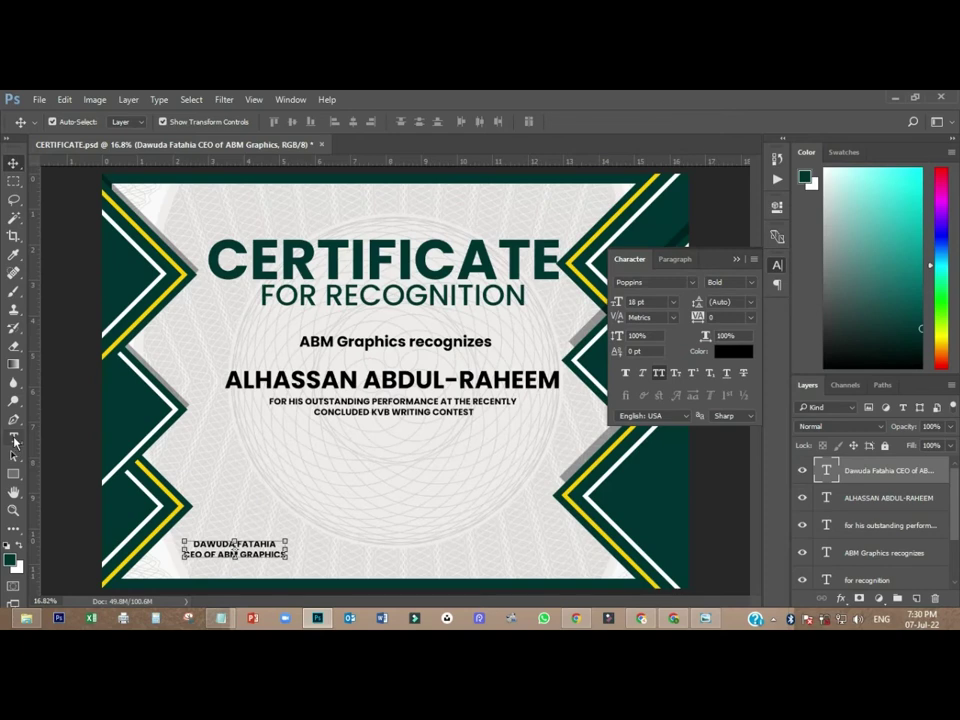
click(394, 533)
key(ctrl+v)
click(13, 162)
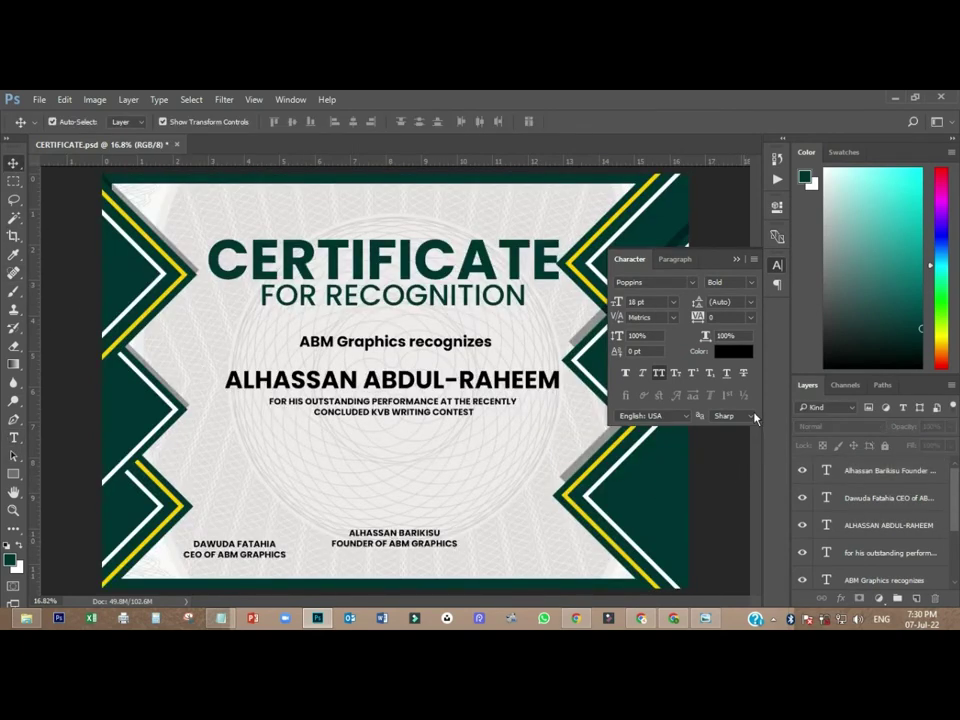
click(776, 266)
- Level the founder's block with the CEO's block, then draw a thin bar above the CEO's name
scroll(400, 568, up, 2)
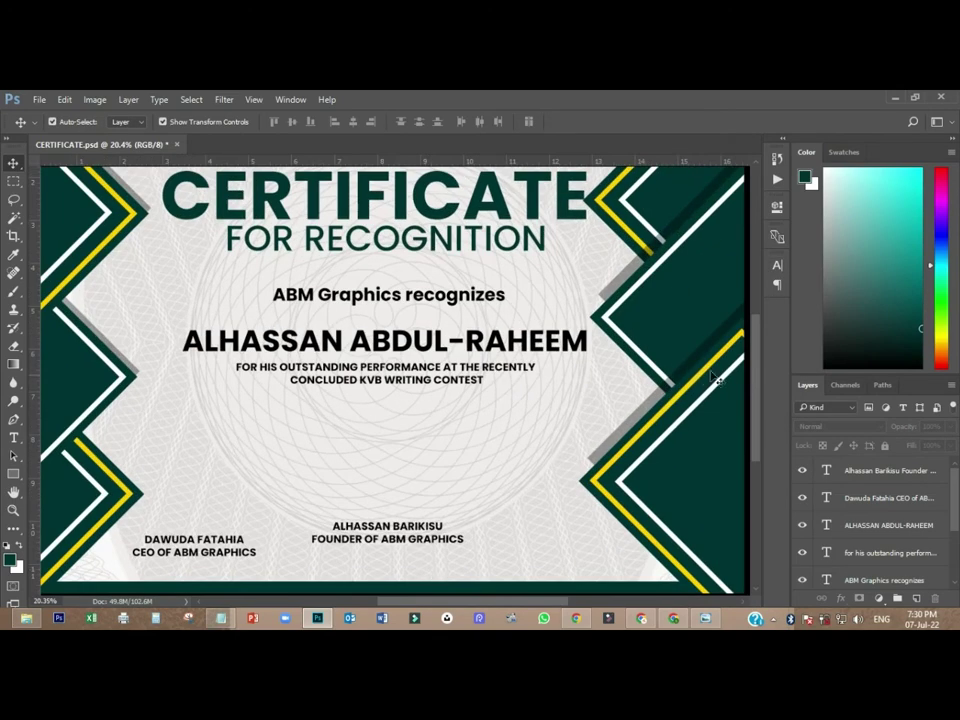
drag(757, 365, 757, 415)
drag(398, 396, 516, 404)
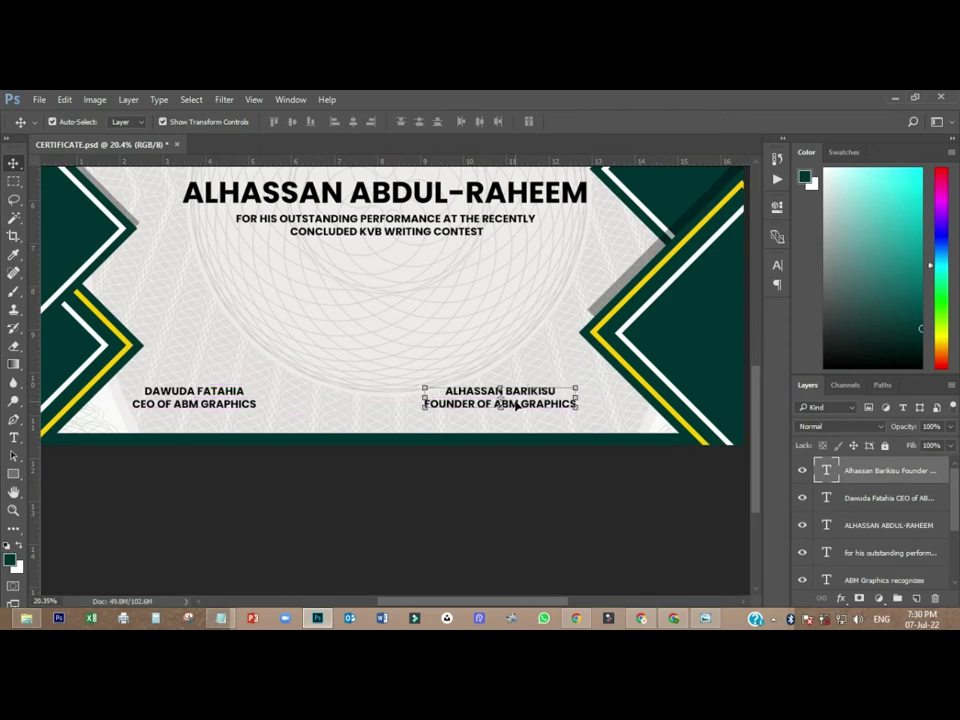
mouse_move(222, 400)
mouse_down()
mouse_move(209, 387)
mouse_move(212, 398)
mouse_up()
drag(13, 473, 79, 479)
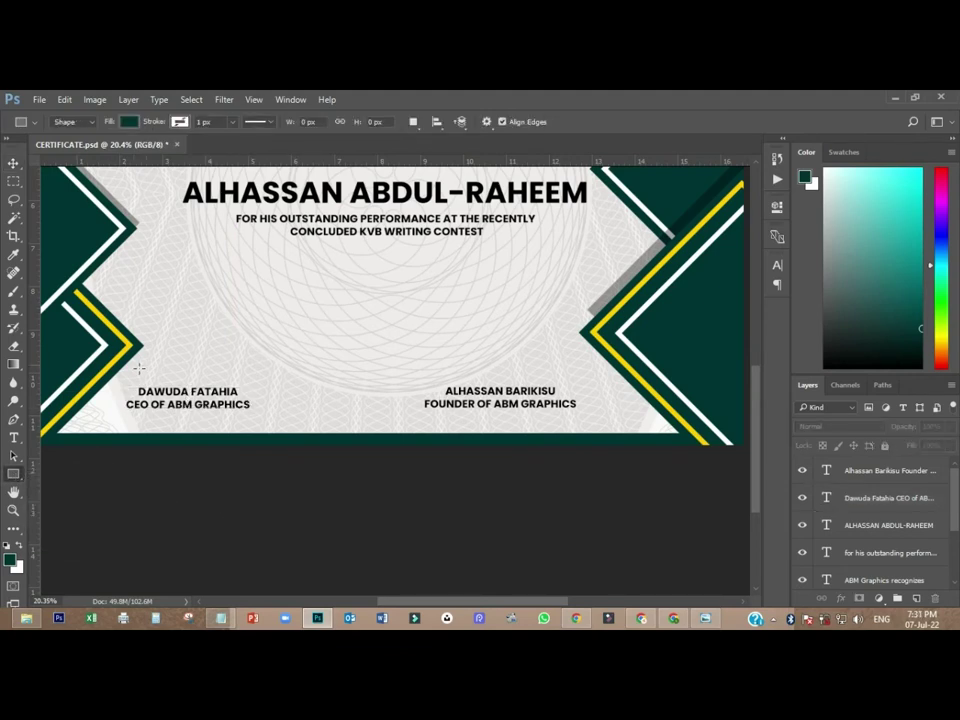
drag(122, 378, 267, 378)
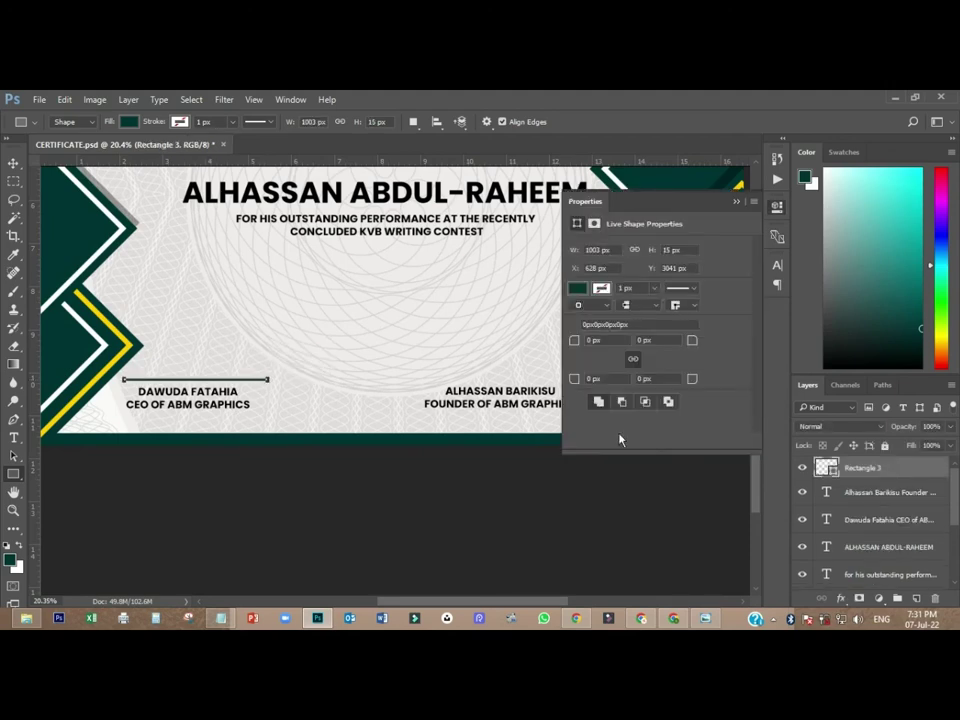
- Fill the thin signature bar with dark colour 000033
double_click(826, 467)
text(000033)
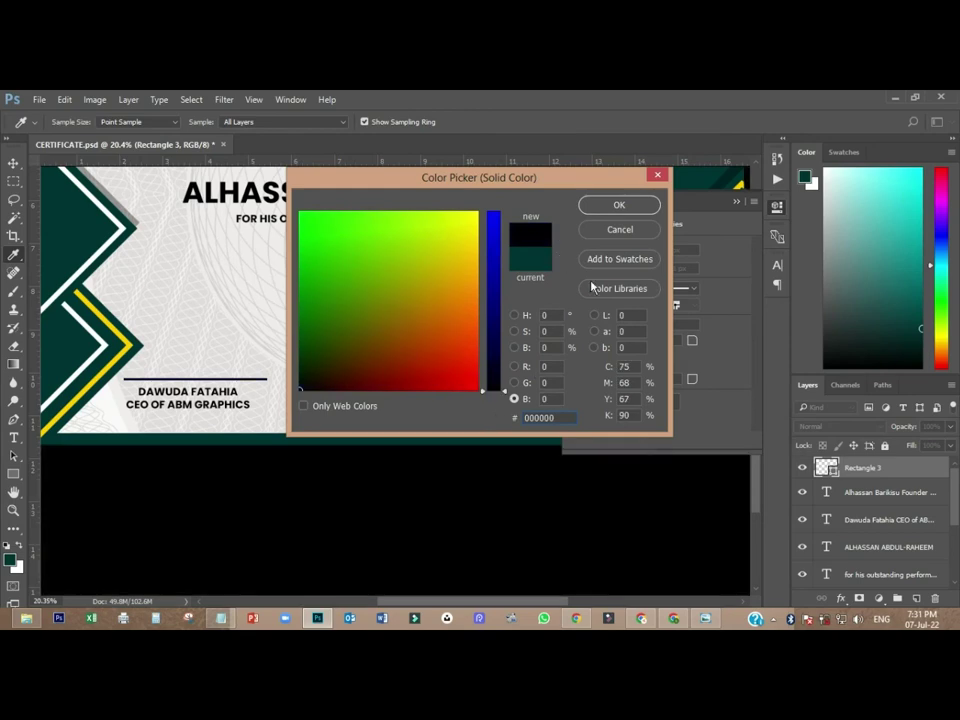
click(619, 204)
click(13, 162)
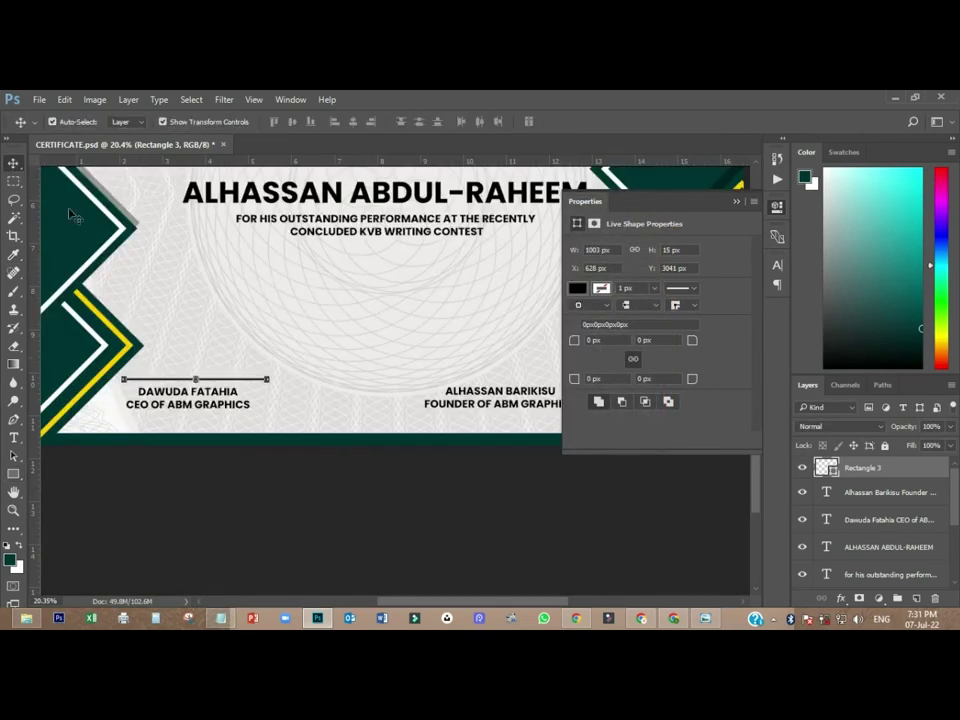
click(274, 482)
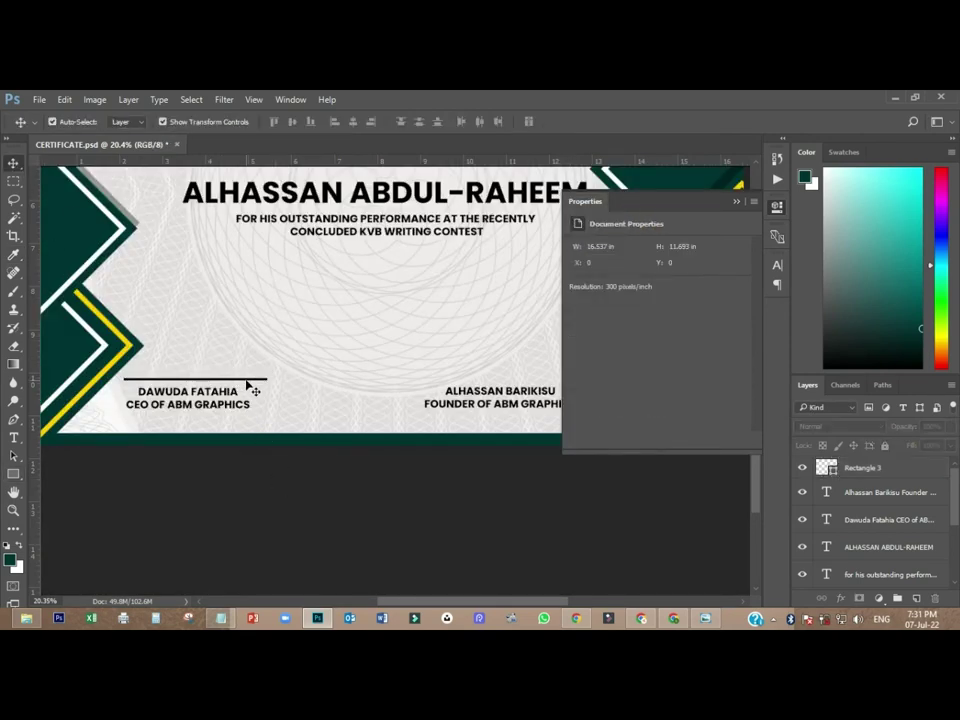
click(248, 381)
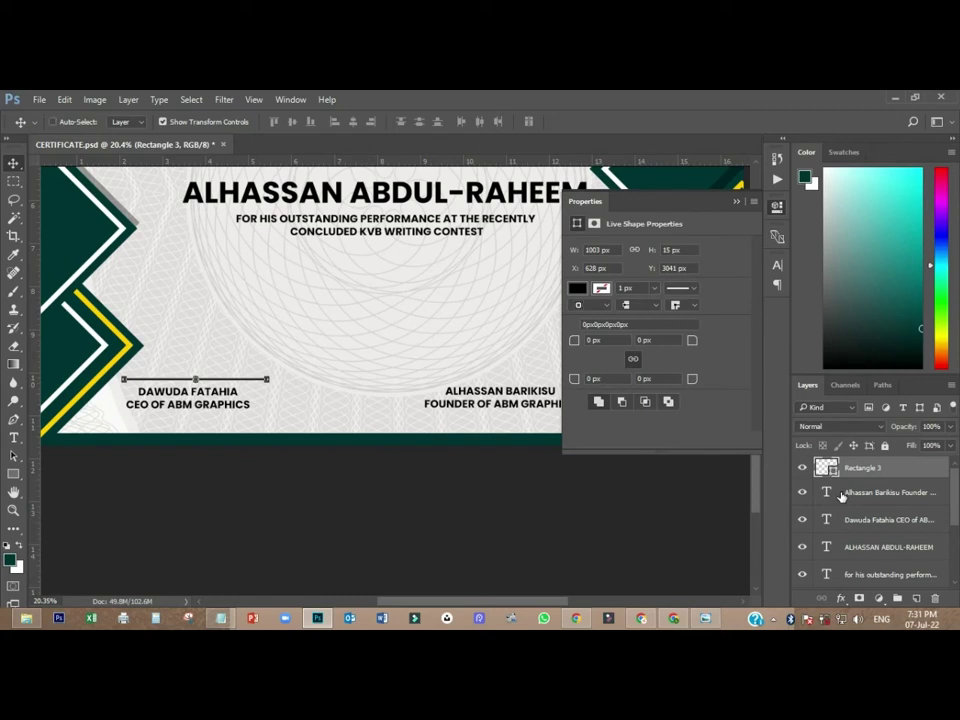
- Duplicate the signature line with Ctrl+J and move the copy above the founder's name
key(ctrl+j)
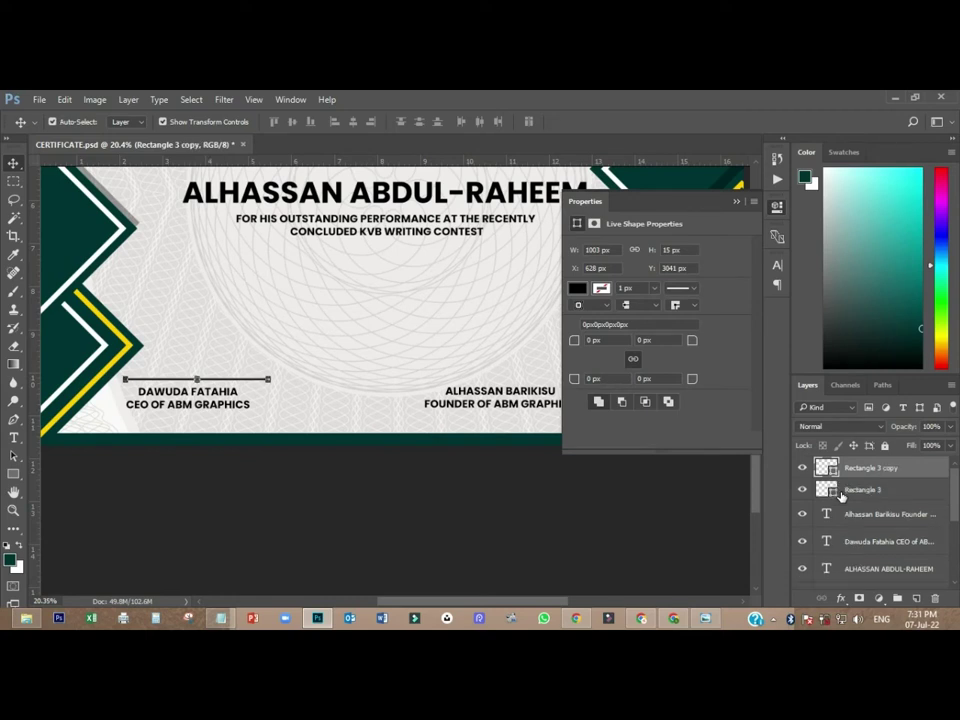
key(shift+Right)
key(shift+Right)
key(shift+Right)
key(shift+Right)
key(shift+Right)
key(shift+Right)
key(shift+Right)
key(shift+Right)
key(shift+Right)
key(shift+Right)
key(shift+Right)
key(shift+Right)
key(shift+Right)
key(shift+Right)
key(shift+Right)
key(shift+Right)
key(shift+Right)
key(shift+Right)
key(shift+Right)
key(shift+Right)
key(shift+Right)
key(shift+Right)
key(shift+Right)
key(shift+Right)
key(shift+Right)
key(shift+Right)
key(shift+Right)
key(shift+Right)
key(shift+Right)
key(shift+Right)
key(shift+Right)
key(shift+Right)
key(shift+Right)
key(shift+Right)
key(shift+Right)
key(shift+Right)
key(shift+Right)
key(shift+Right)
key(shift+Right)
key(shift+Right)
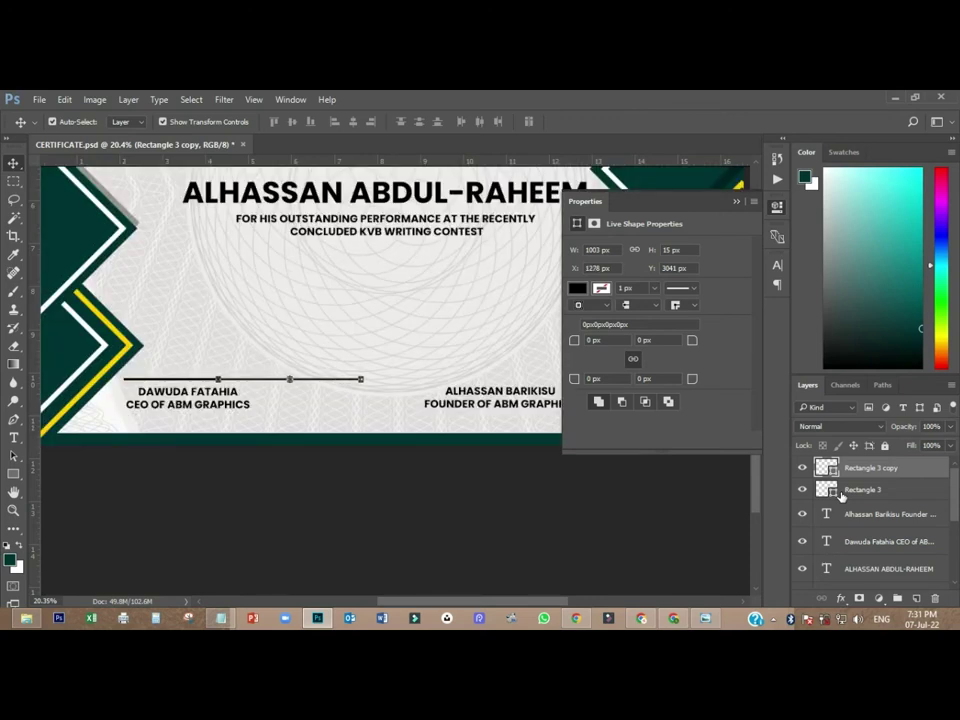
key(shift+Right)
key(shift+Right)
key(shift+Right)
key(shift+Right)
key(shift+Right)
key(shift+Right)
key(shift+Right)
key(shift+Right)
key(shift+Right)
click(776, 617)
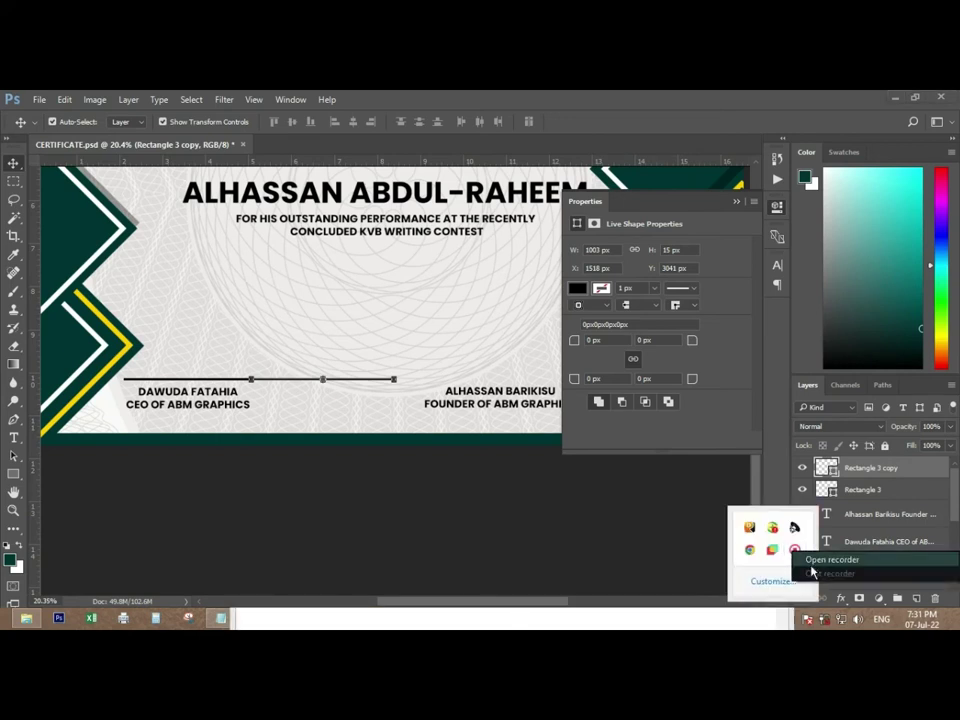
click(797, 551)
click(735, 589)
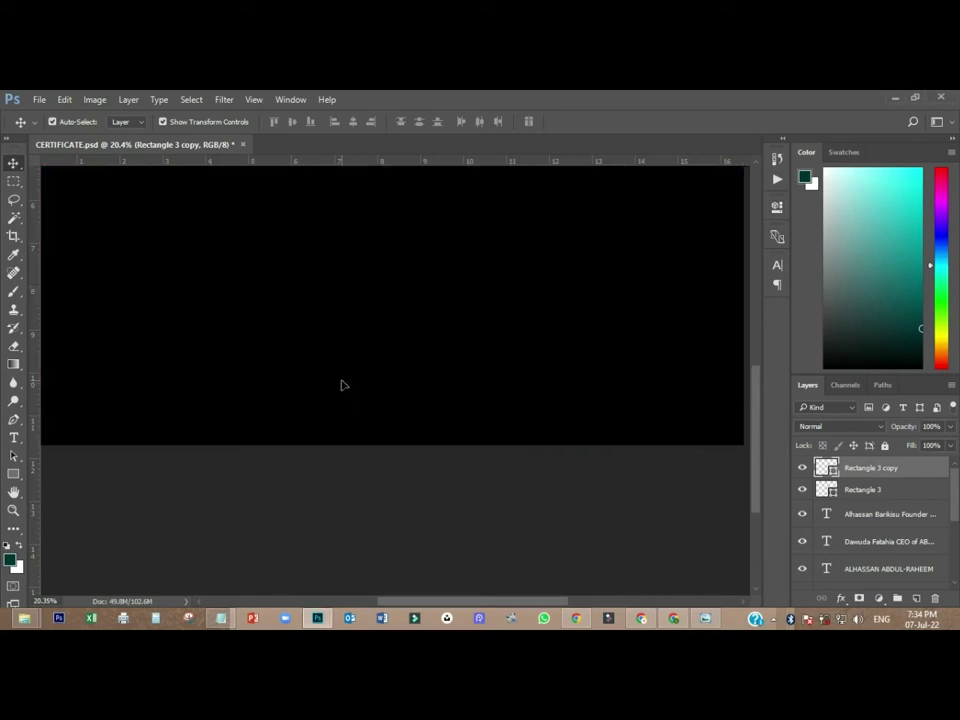
click(383, 481)
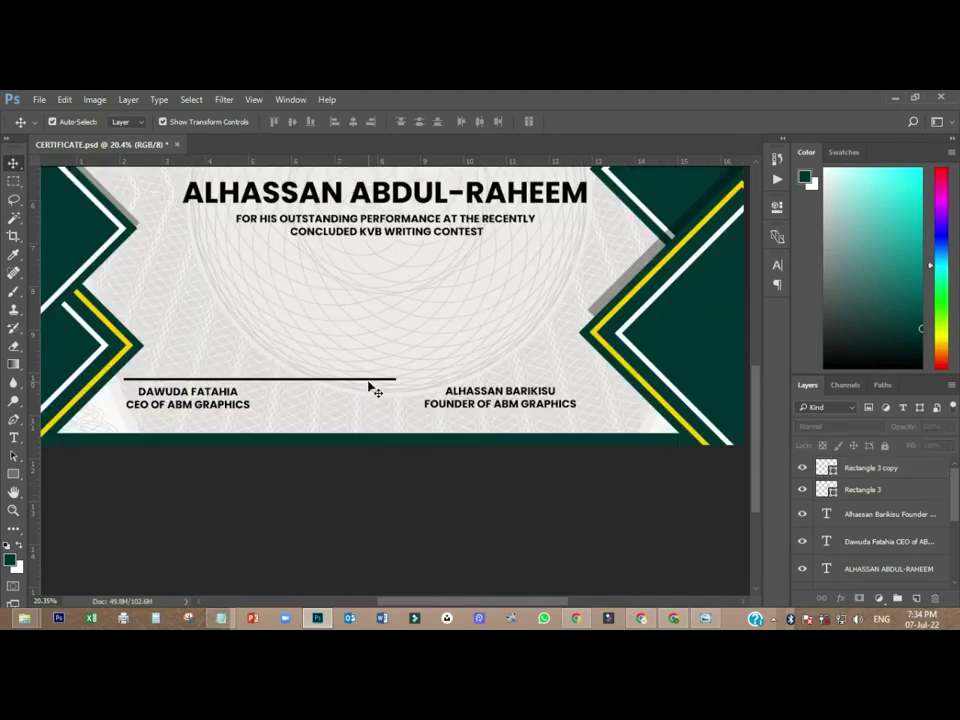
drag(370, 385, 536, 382)
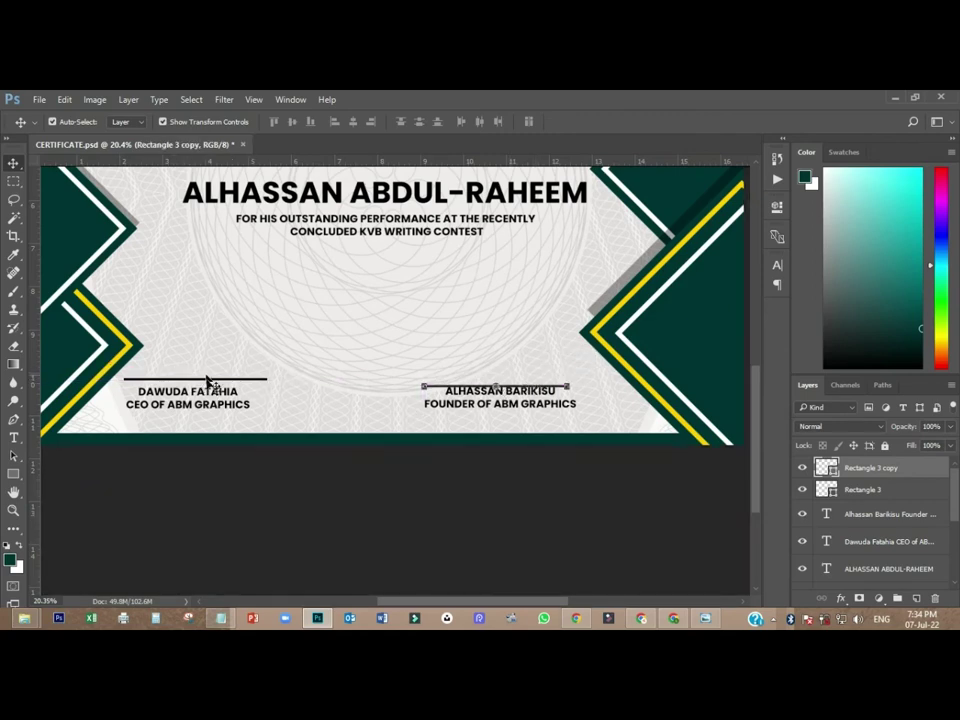
click(321, 493)
scroll(493, 461, down, 3)
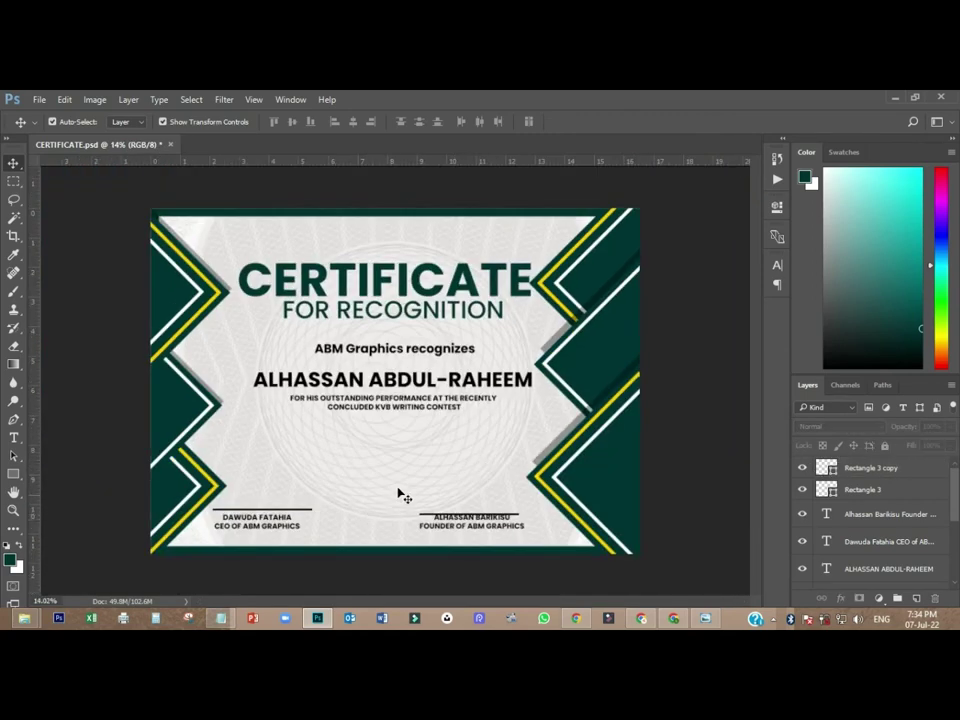
- Save the certificate document with Ctrl+S
scroll(397, 492, up, 1)
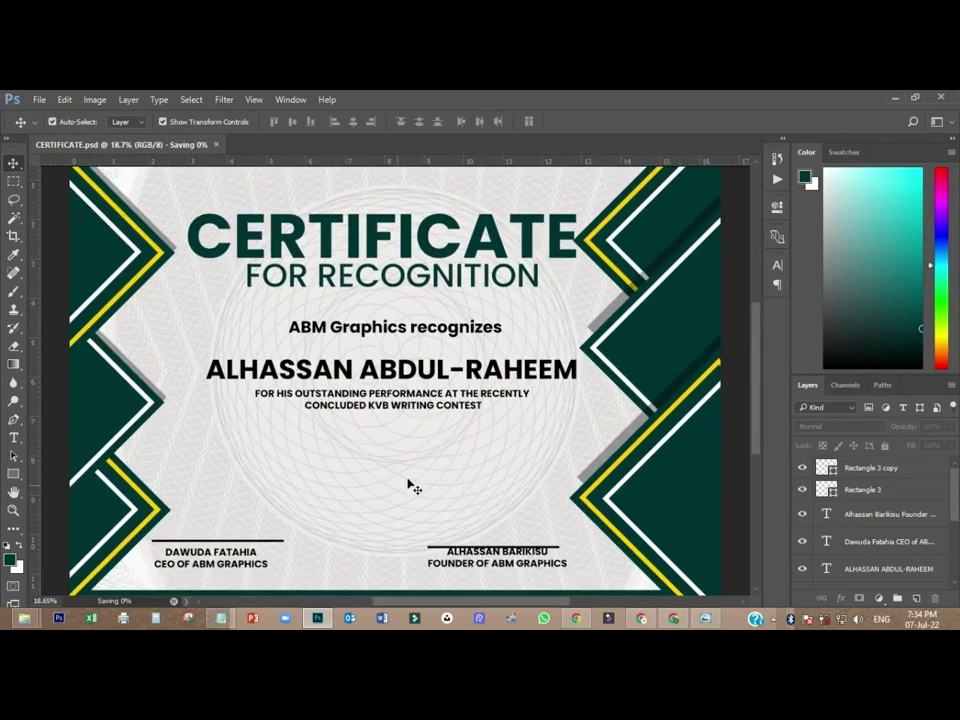
key(ctrl+s)
click(219, 619)
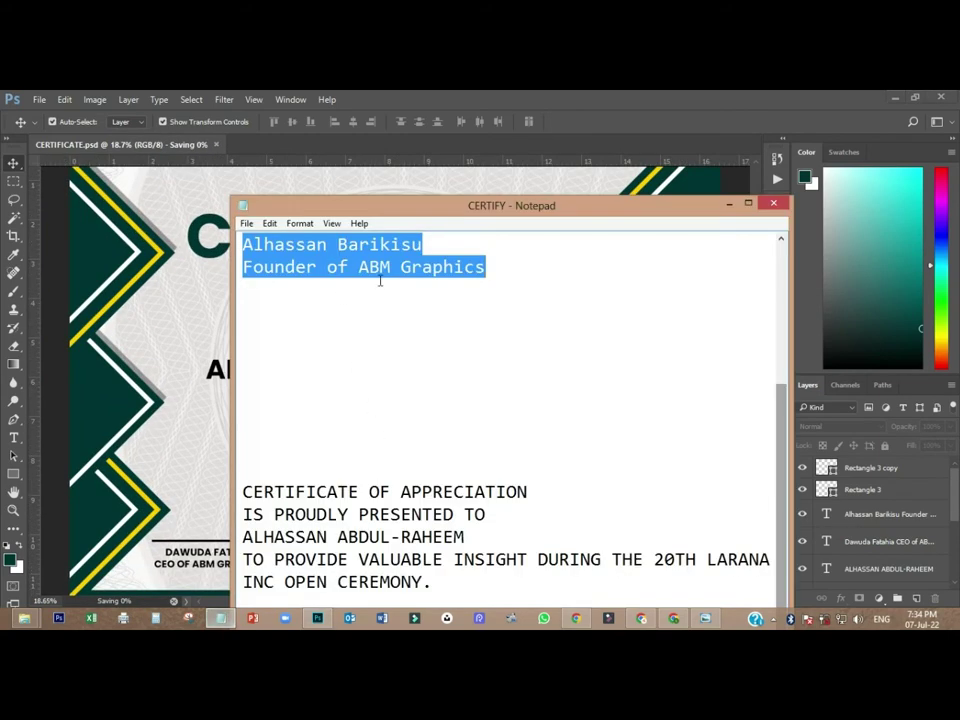
click(138, 266)
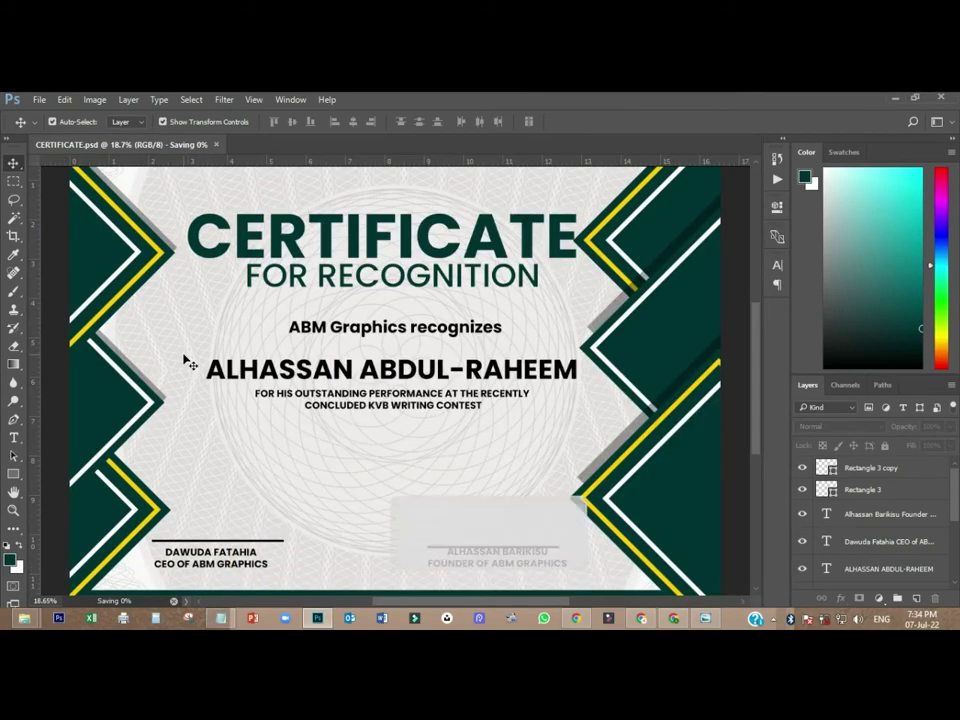
- Draw a thin rectangle bar beneath the recipient's name
click(14, 474)
right_click(16, 478)
click(90, 470)
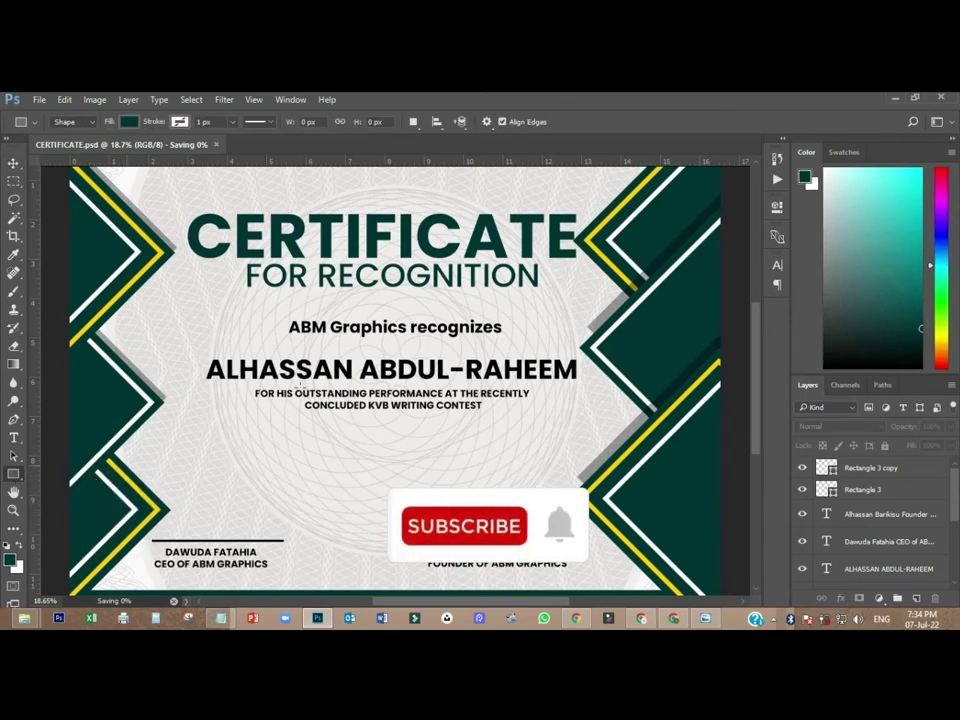
drag(204, 381, 593, 383)
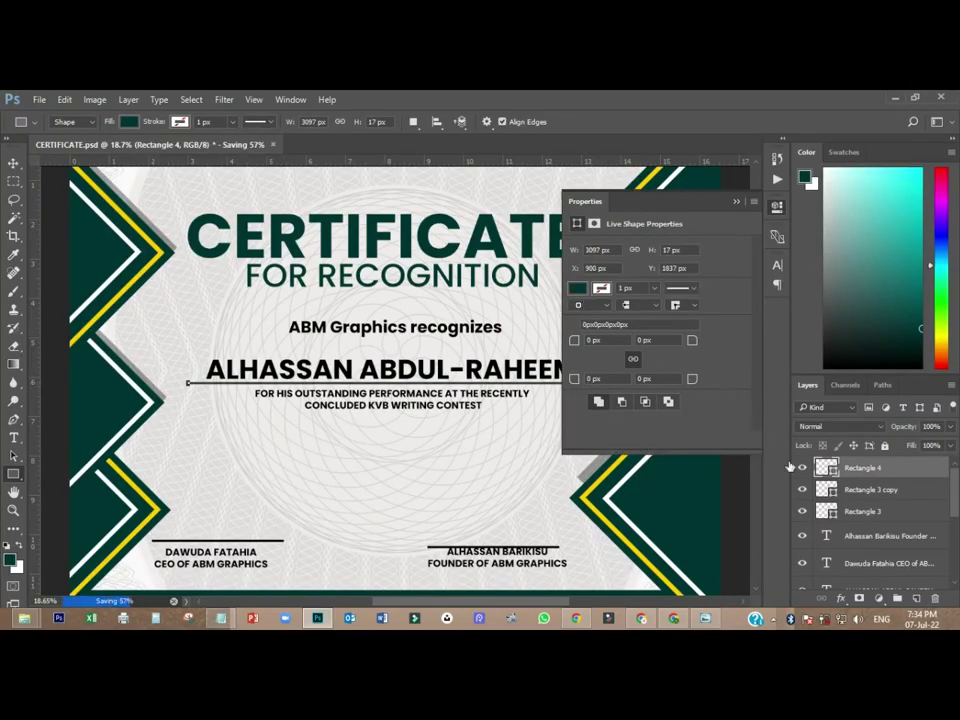
- Fill the underline bar with dark colour 000033 and deselect it
double_click(826, 467)
text(000033)
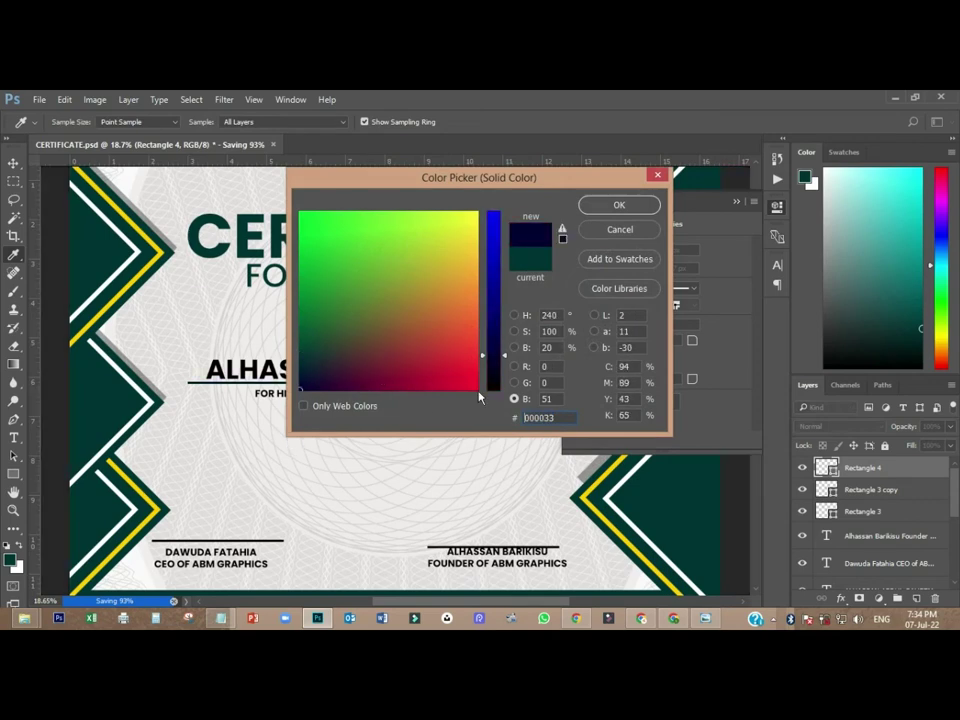
click(619, 204)
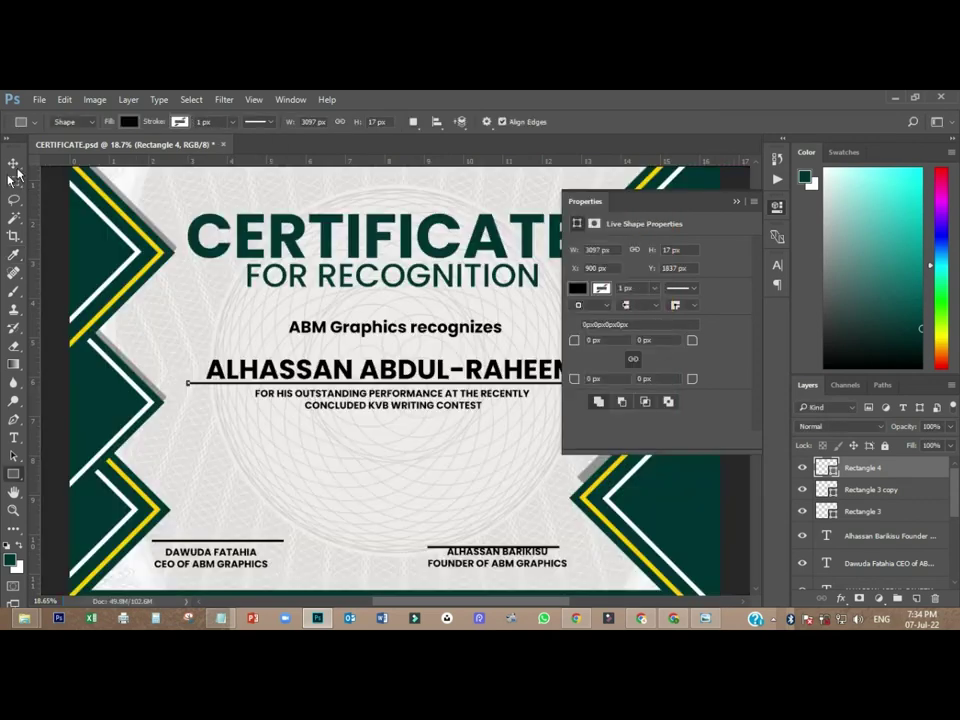
click(13, 163)
click(776, 208)
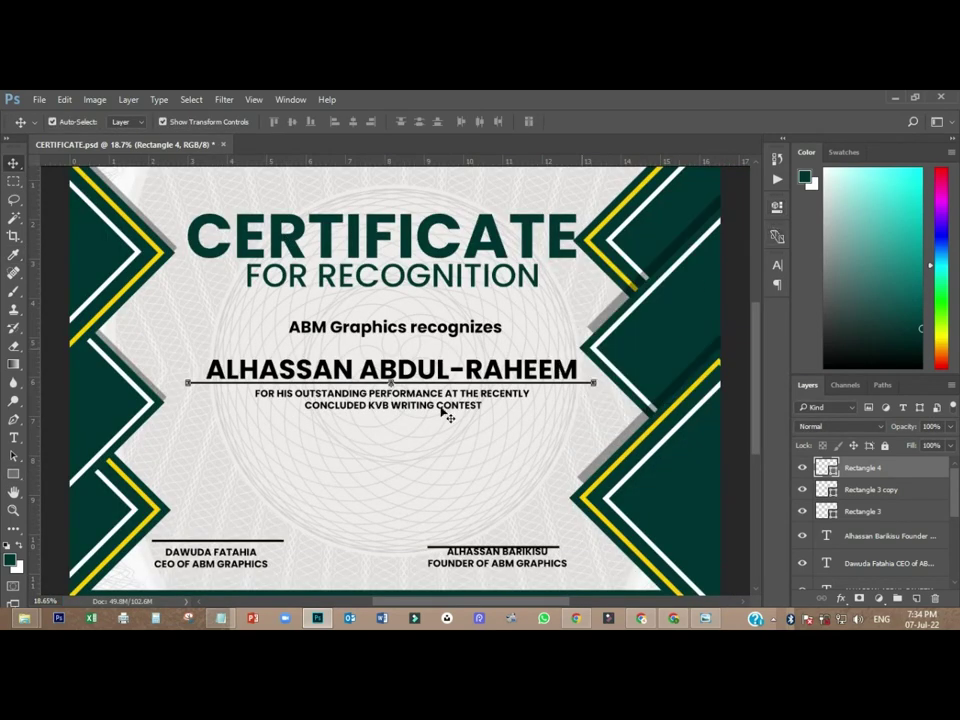
scroll(441, 414, down, 3)
click(686, 324)
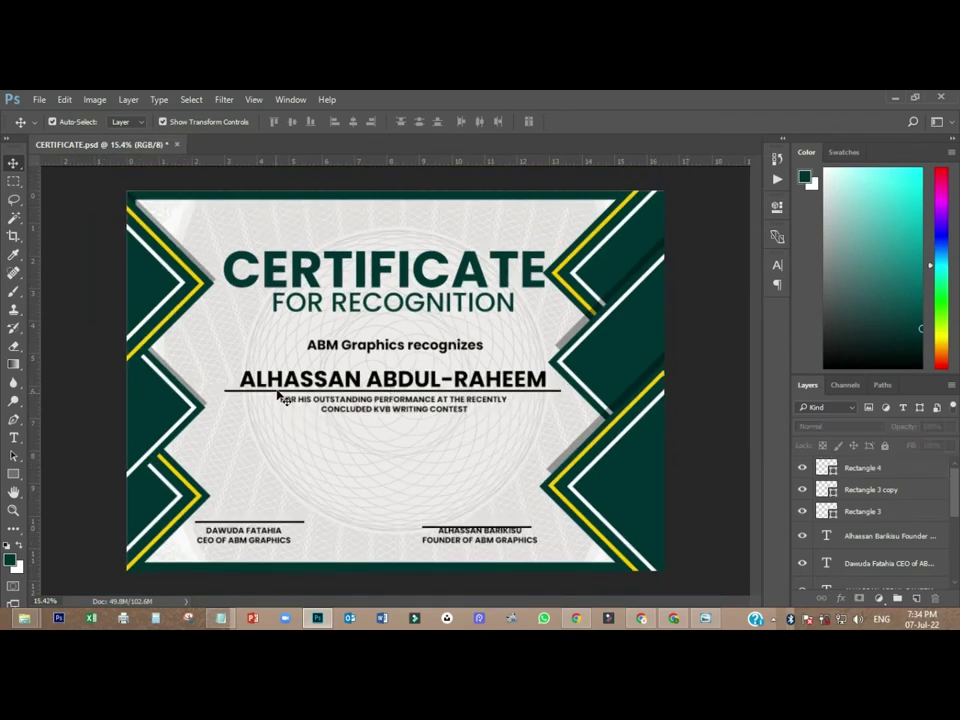
- Nudge the recipient's name and CERTIFICATE title slightly left, then add vertical guides at the title's edges
scroll(204, 365, up, 3)
click(428, 385)
drag(428, 385, 422, 382)
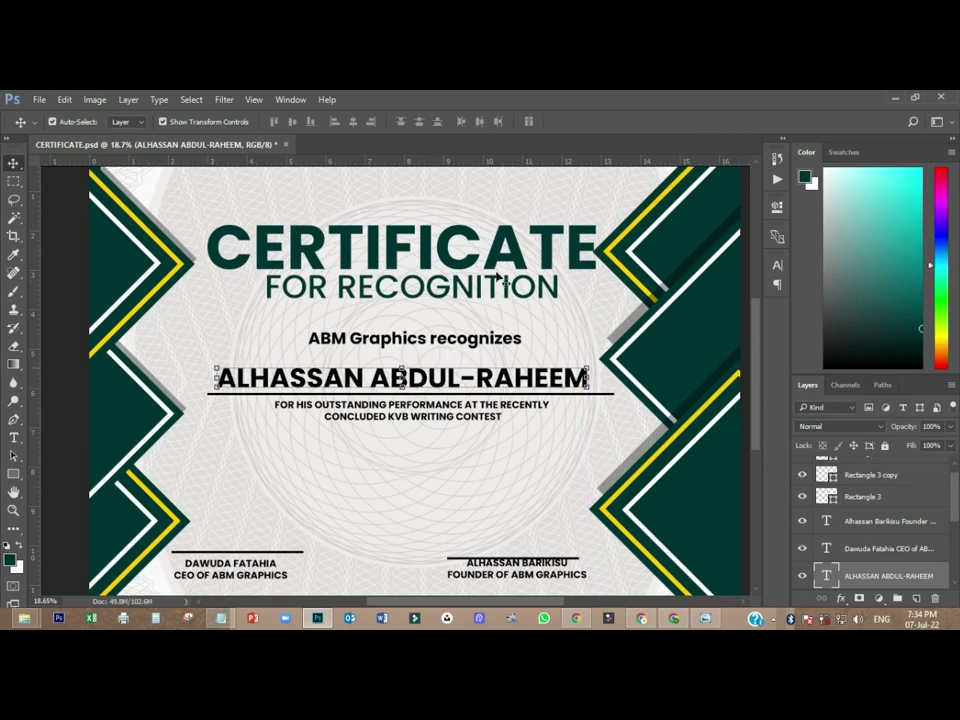
click(487, 258)
drag(487, 258, 482, 257)
drag(117, 362, 201, 370)
drag(39, 368, 589, 389)
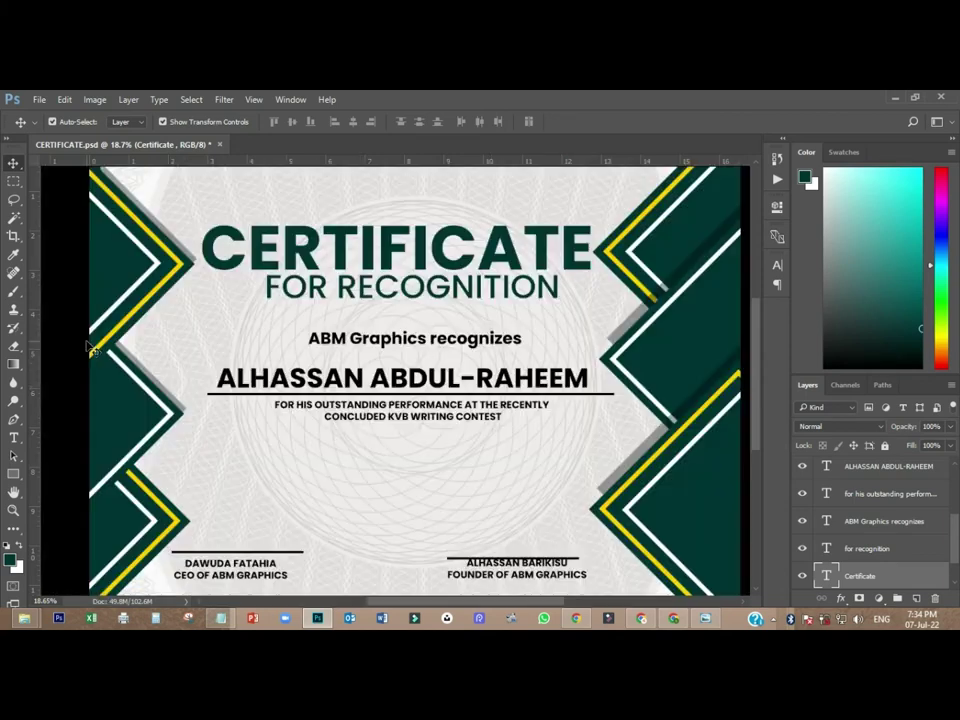
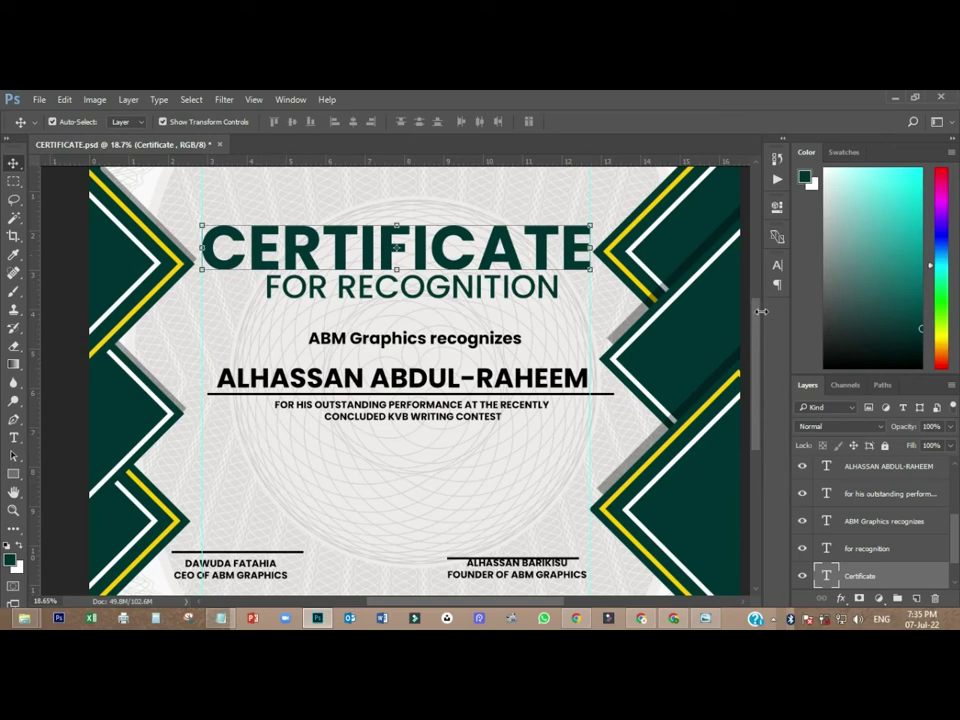
scroll(757, 320, down, 3)
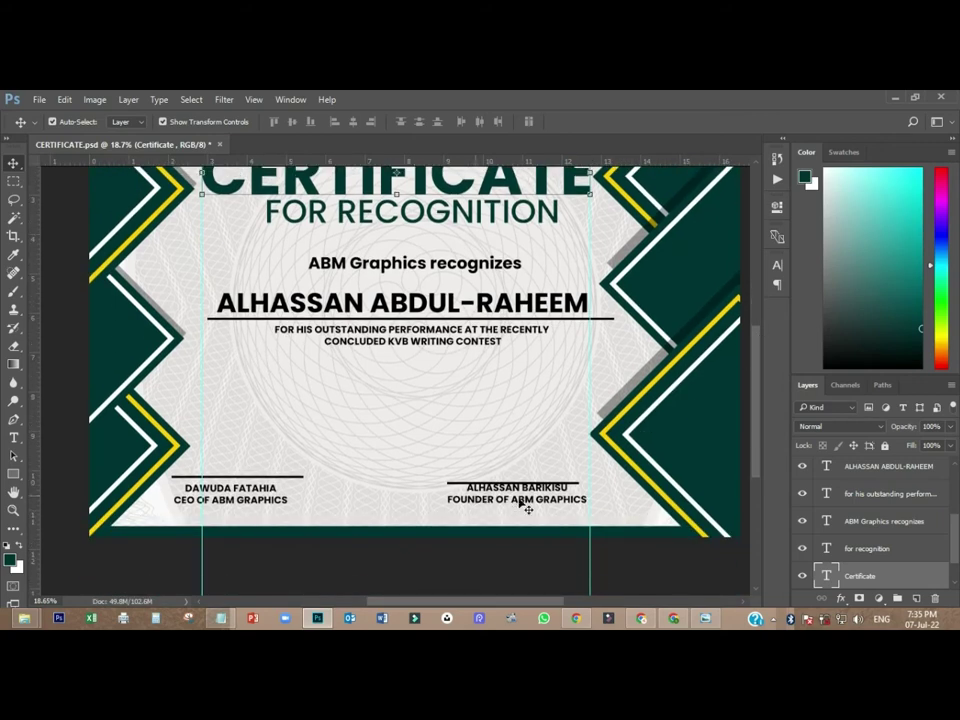
click(249, 497)
key(u)
mouse_move(244, 463)
mouse_down()
mouse_move(238, 476)
mouse_move(257, 515)
mouse_move(277, 484)
mouse_move(288, 486)
mouse_move(281, 495)
mouse_up()
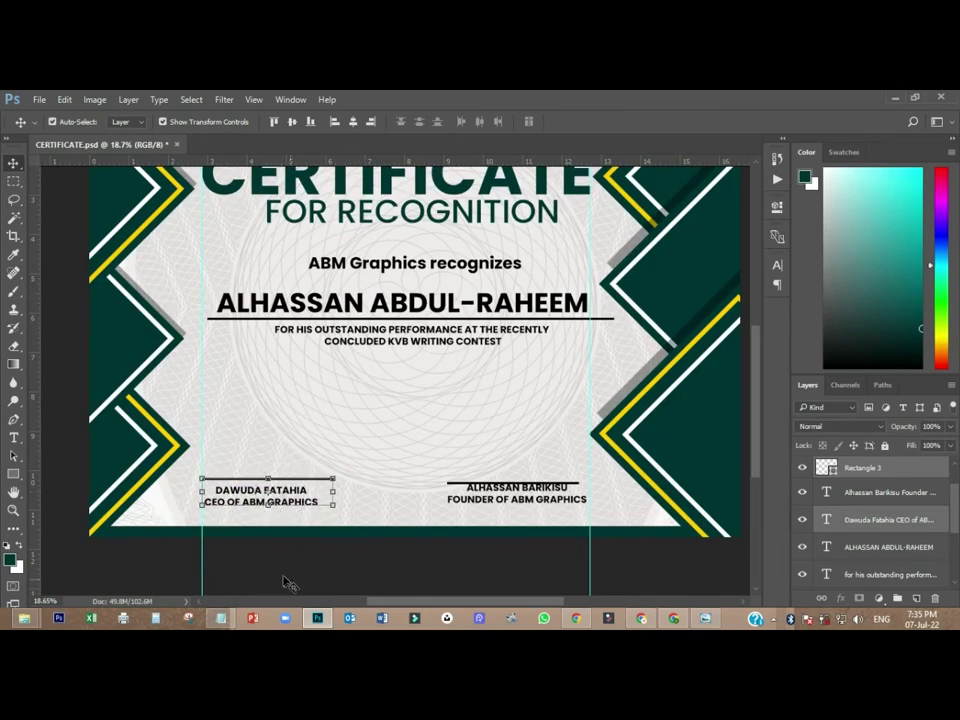
click(283, 578)
click(278, 505)
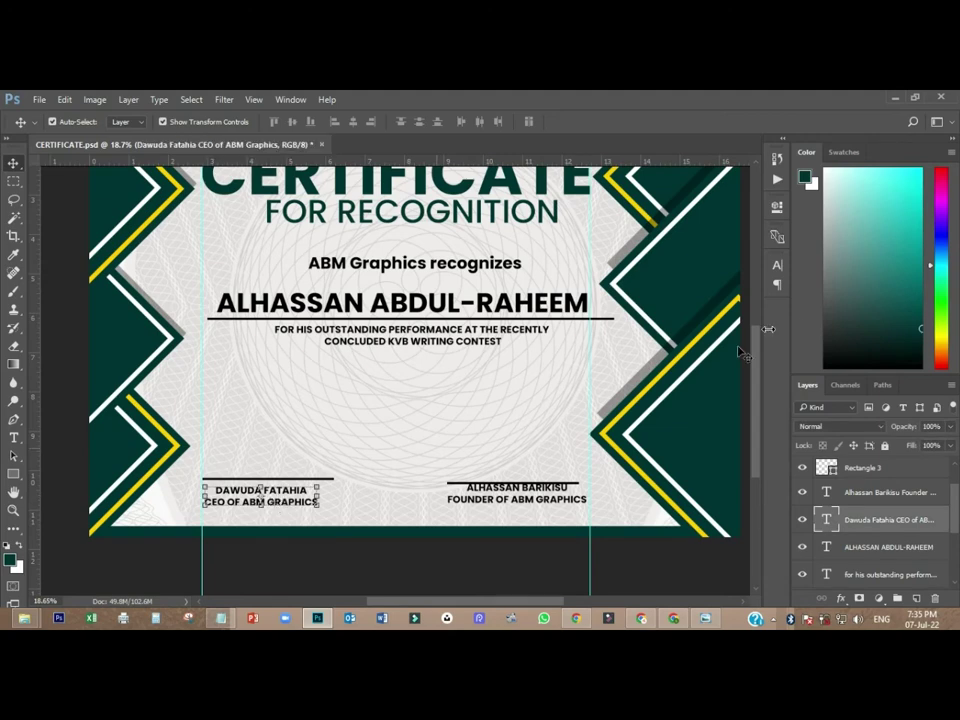
click(778, 266)
click(673, 302)
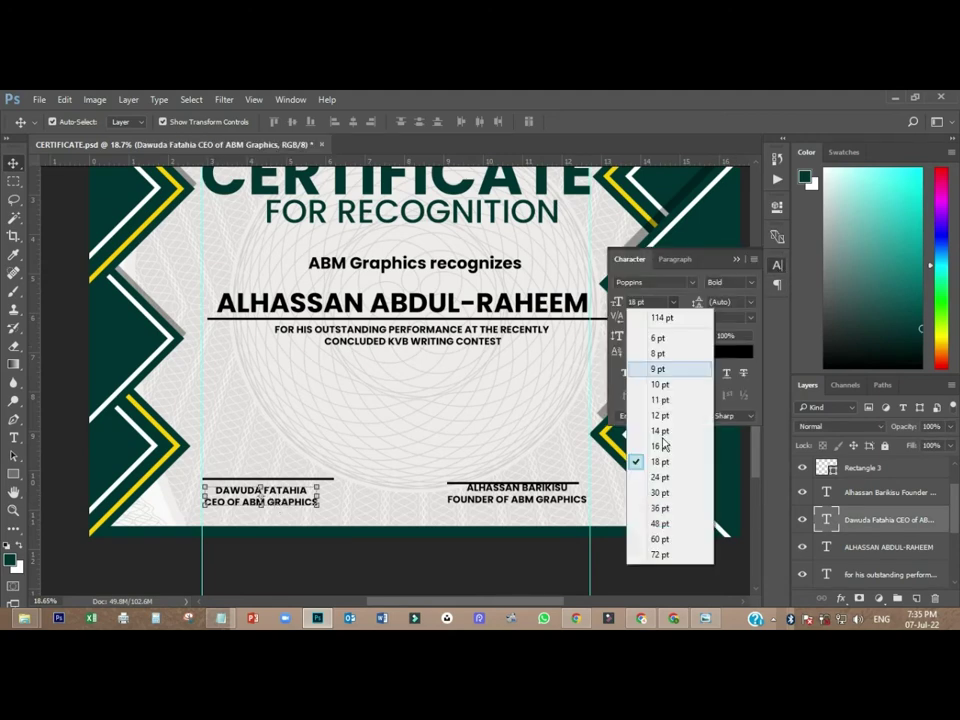
click(660, 478)
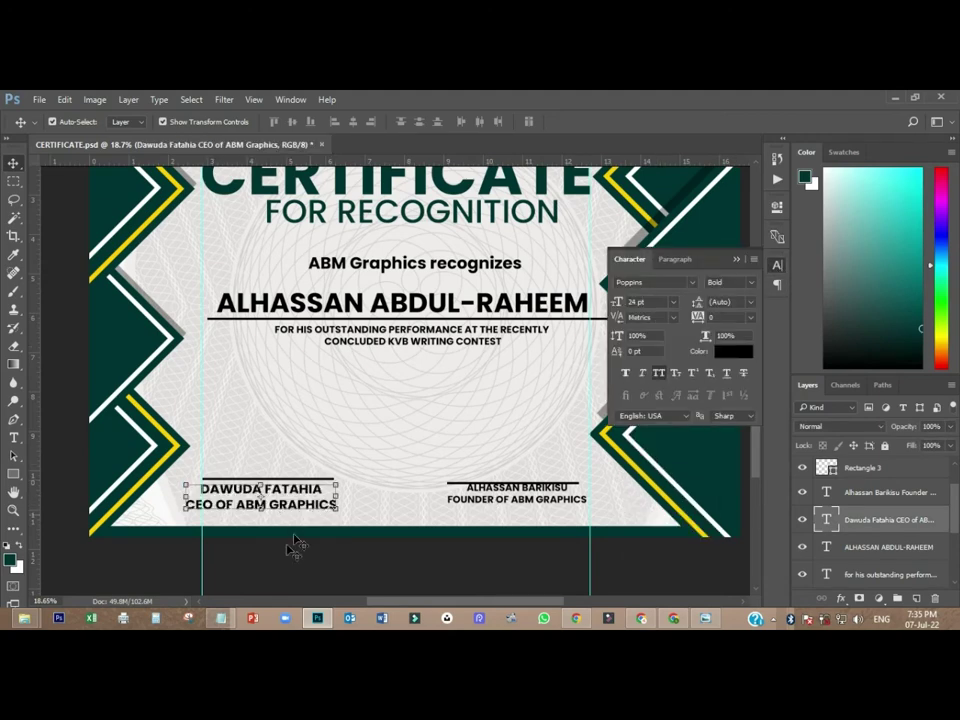
drag(255, 497, 315, 480)
click(245, 481)
click(510, 503)
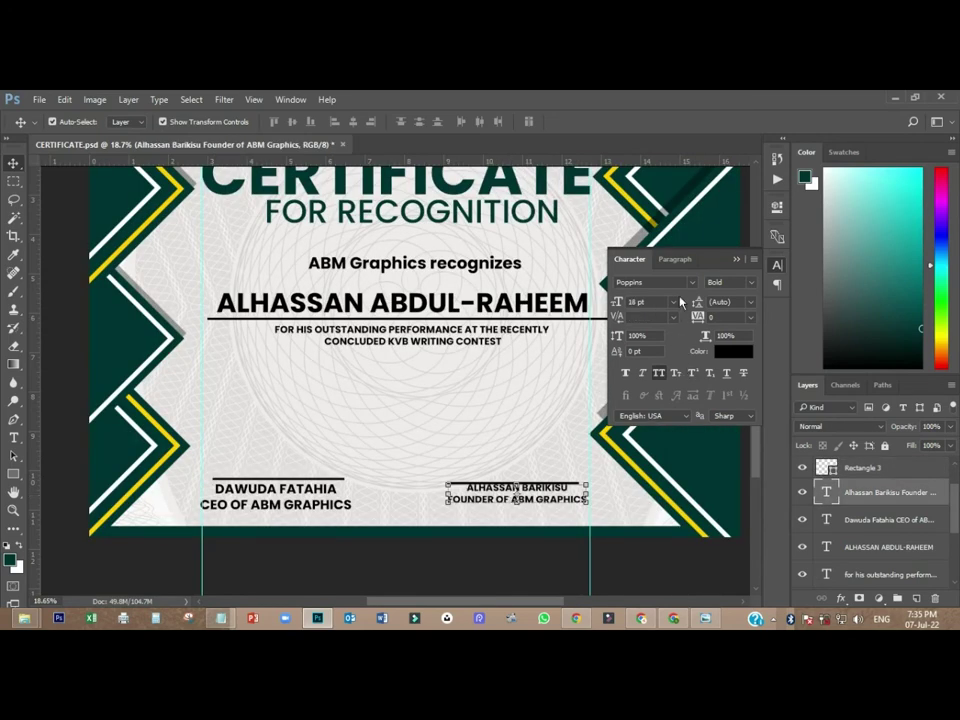
click(673, 301)
click(655, 476)
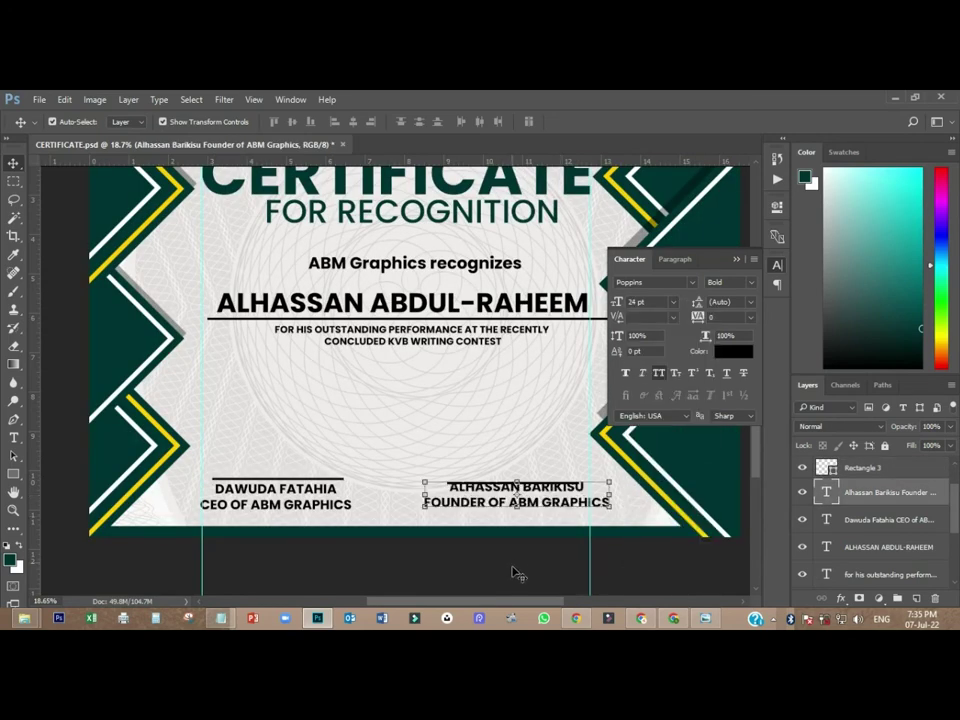
mouse_move(527, 497)
mouse_down()
mouse_move(498, 500)
mouse_move(509, 503)
mouse_up()
click(258, 517)
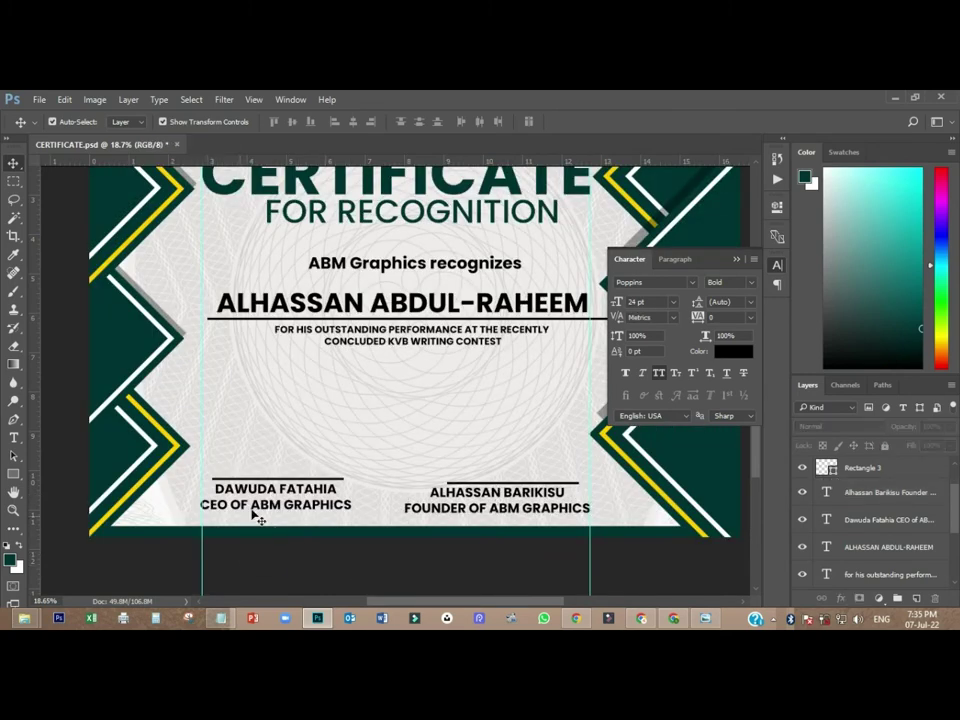
click(262, 507)
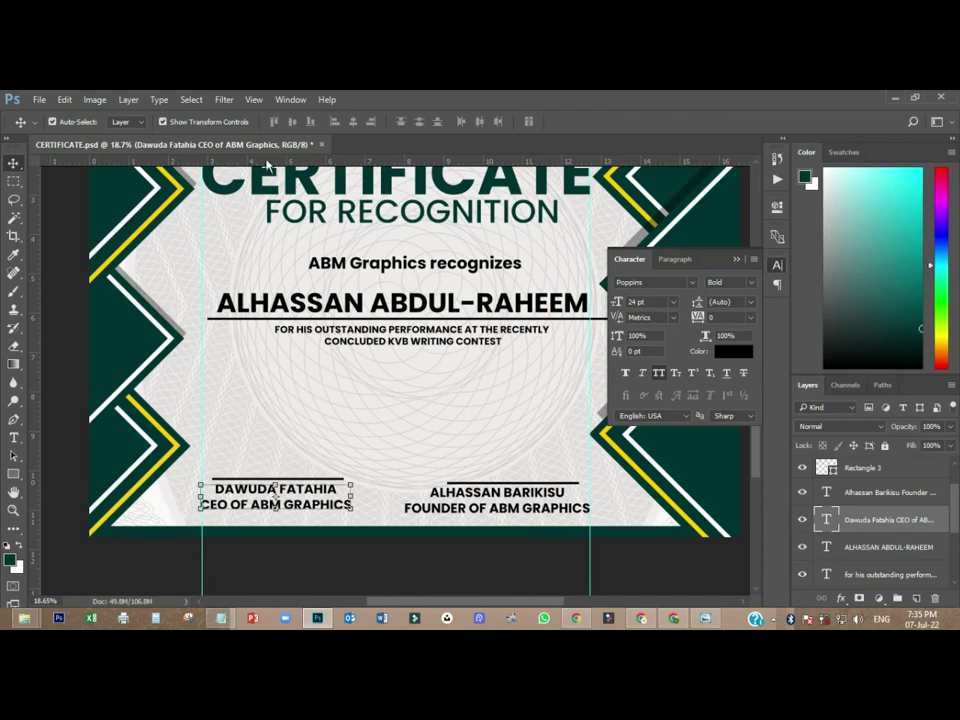
drag(264, 337, 516, 546)
scroll(537, 506, up, 2)
drag(529, 474, 528, 466)
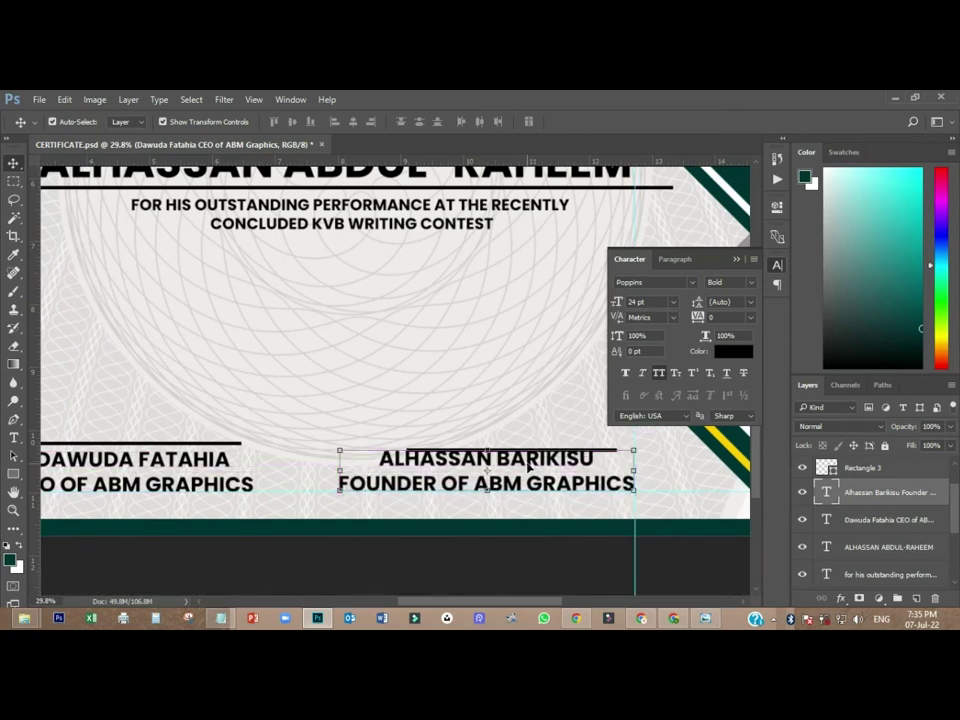
click(476, 568)
drag(610, 452, 588, 441)
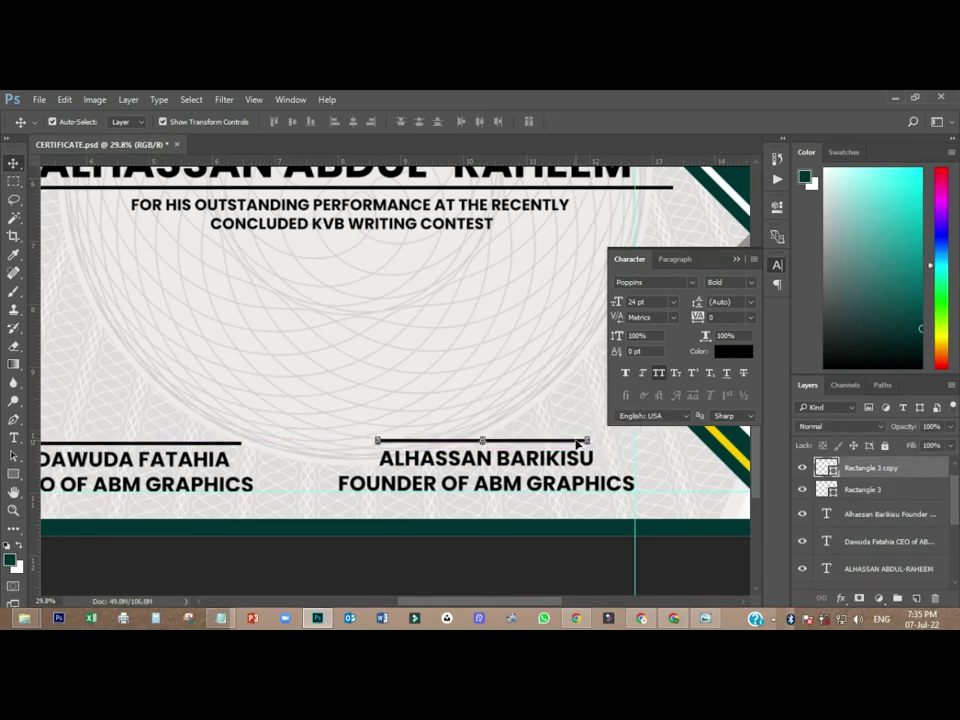
scroll(326, 493, down, 4)
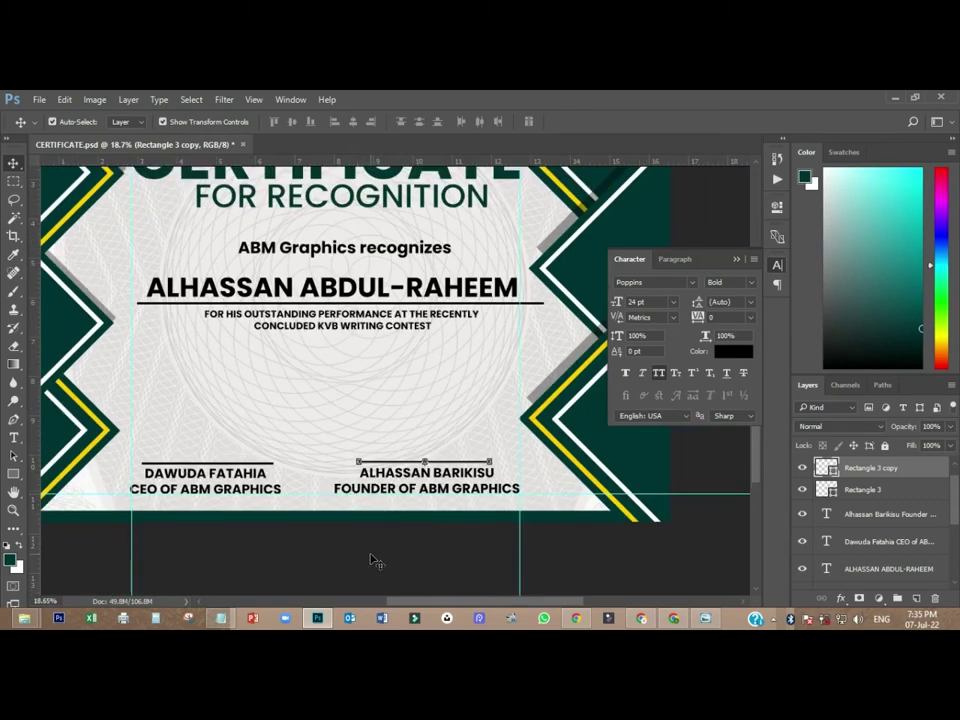
click(370, 560)
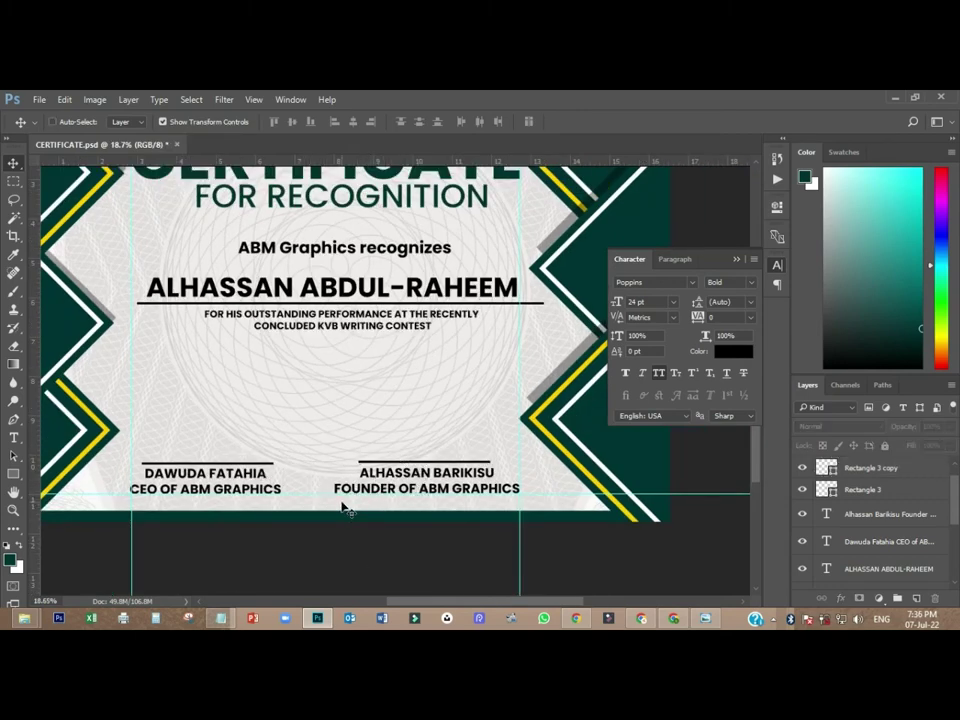
- Save the certificate with Ctrl+S
key(ctrl+s)
scroll(371, 527, down, 2)
scroll(483, 350, up, 1)
- Set the outstanding performance subtitle to 24 pt and move it under the name
click(399, 414)
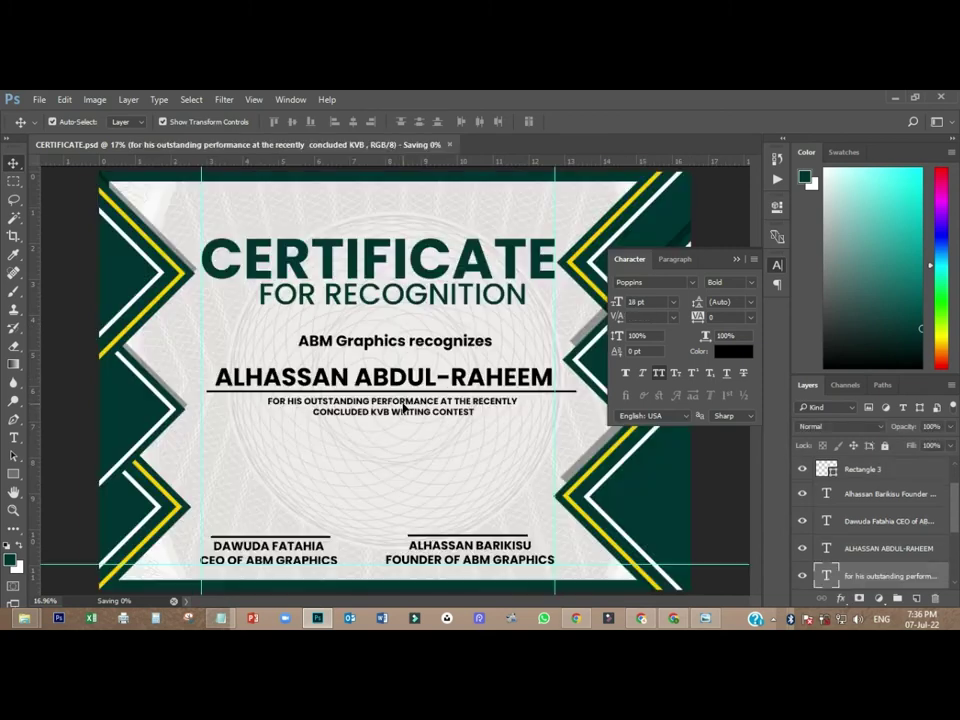
click(674, 306)
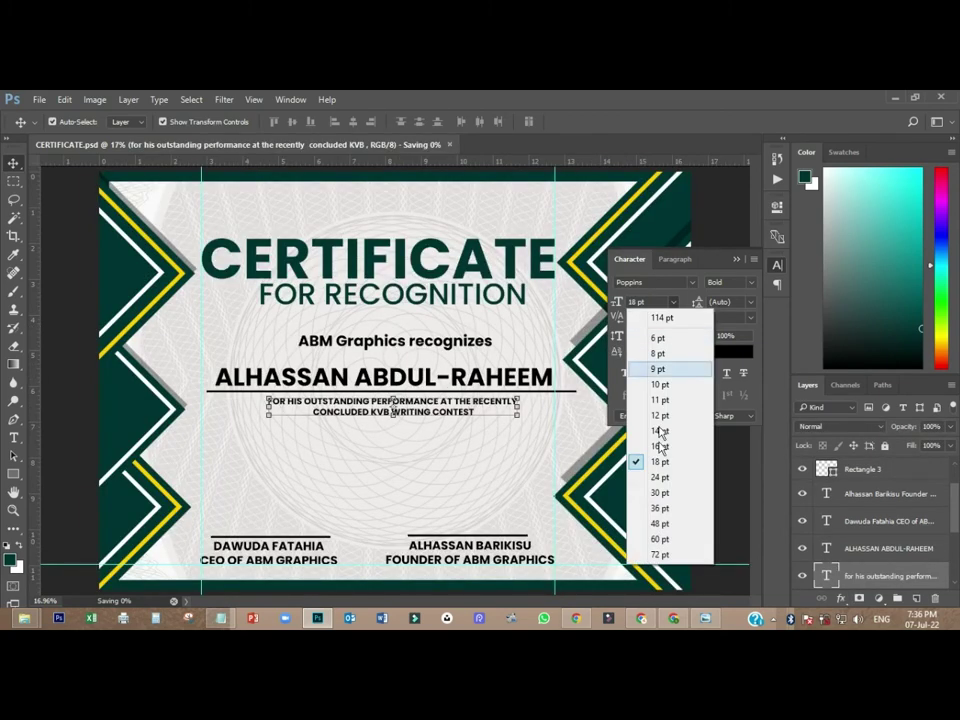
click(658, 478)
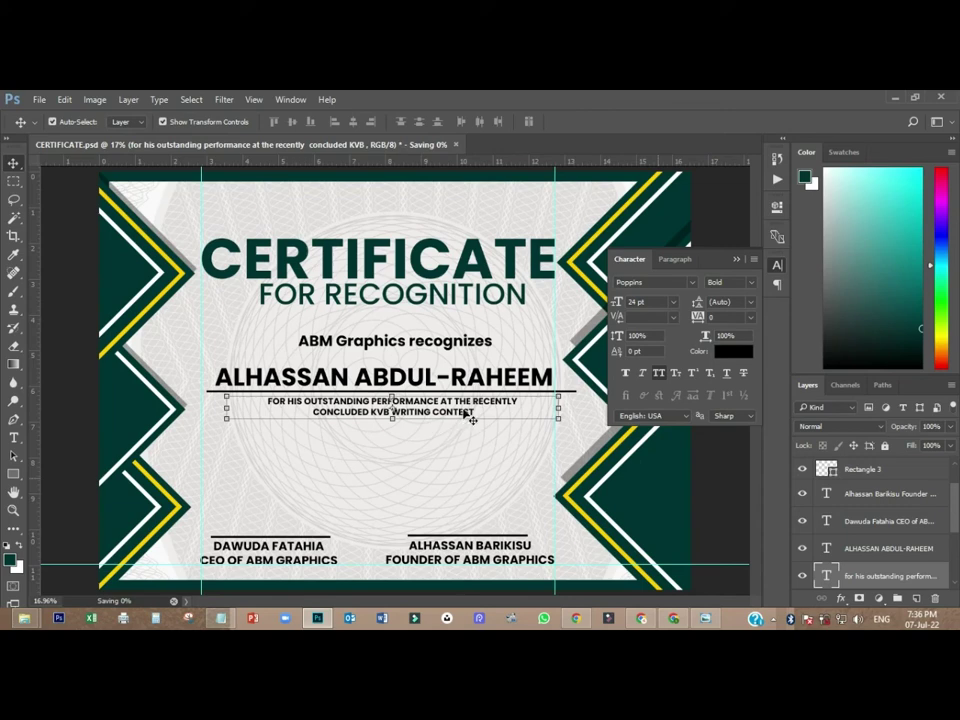
click(75, 413)
drag(435, 413, 415, 421)
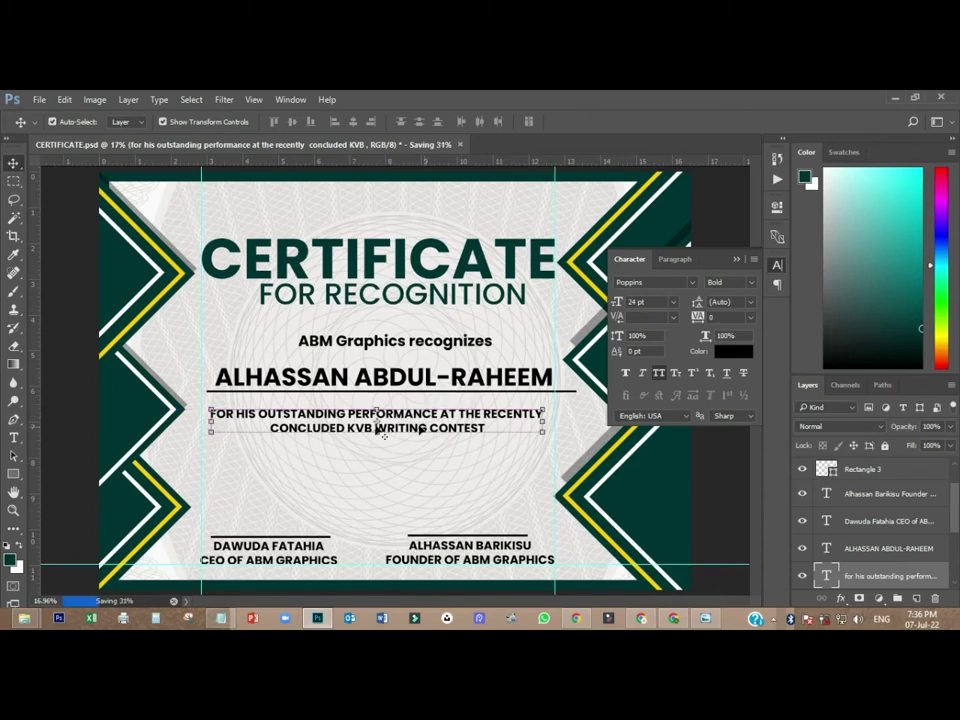
click(405, 386)
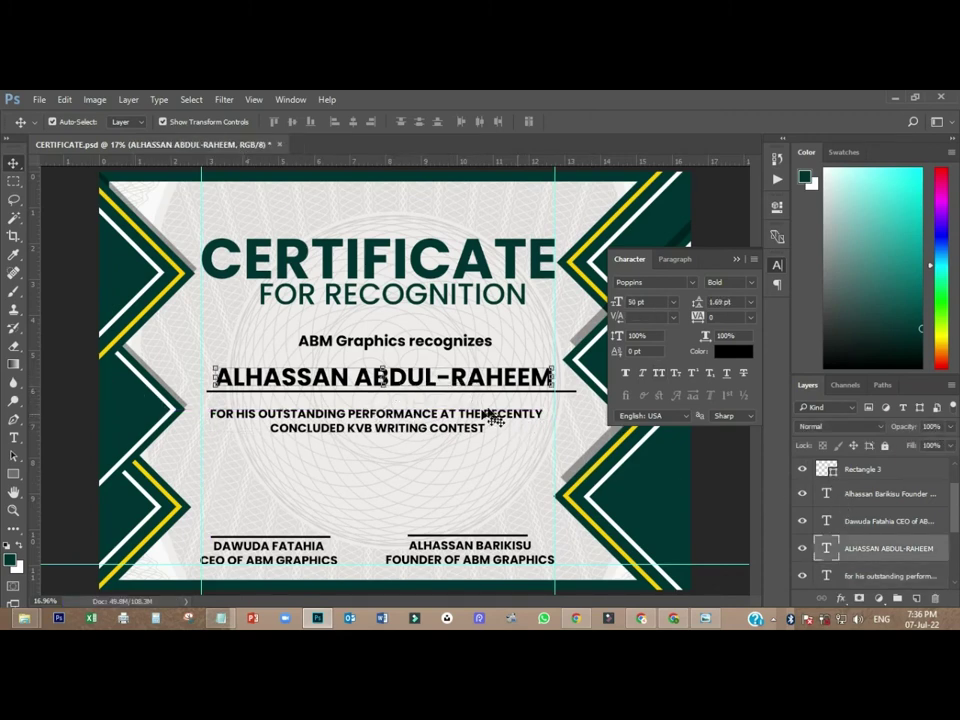
scroll(472, 395, up, 3)
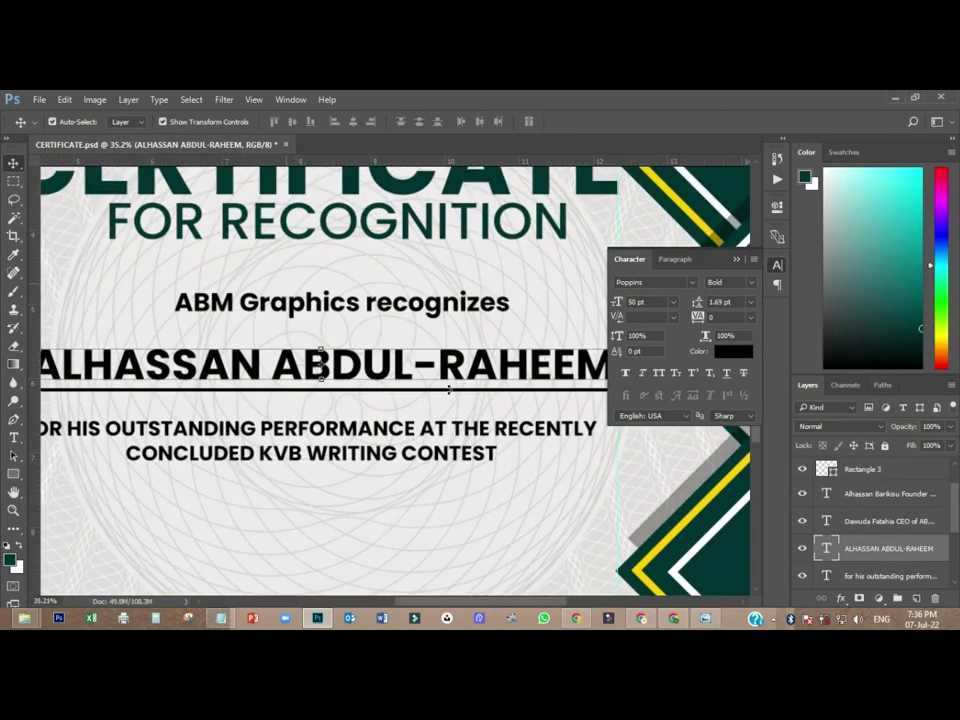
scroll(449, 389, up, 2)
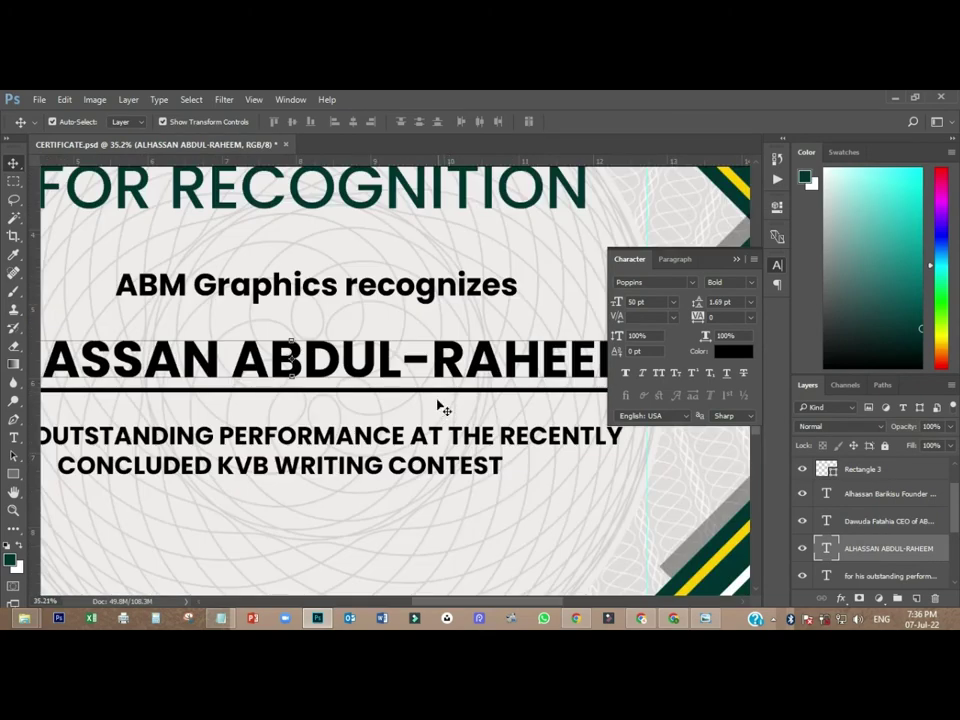
scroll(415, 393, down, 2)
drag(415, 375, 410, 322)
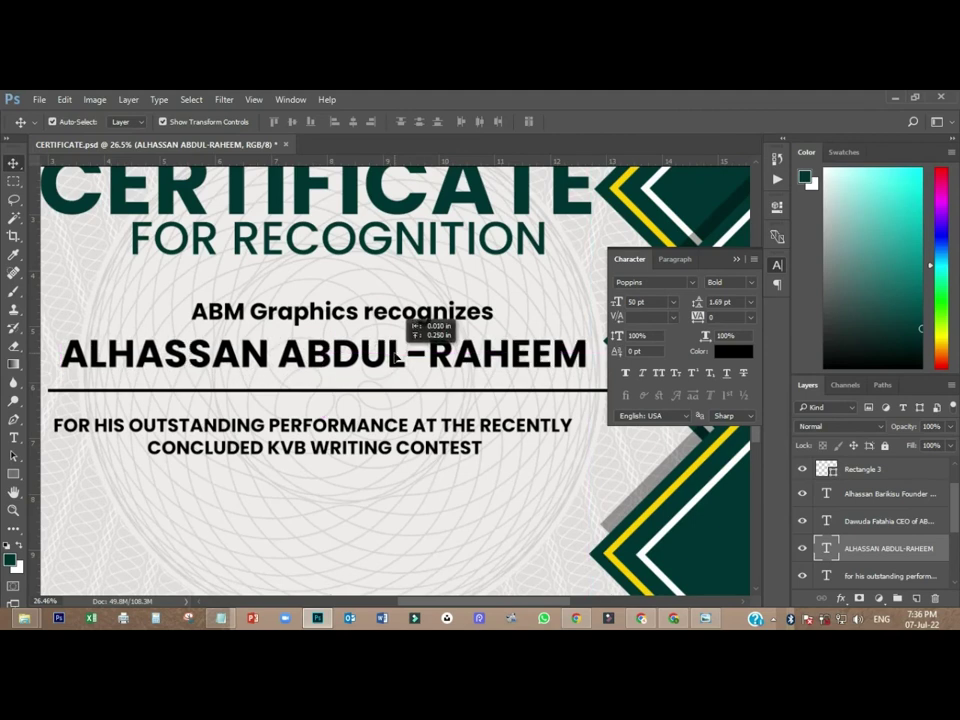
scroll(385, 408, down, 2)
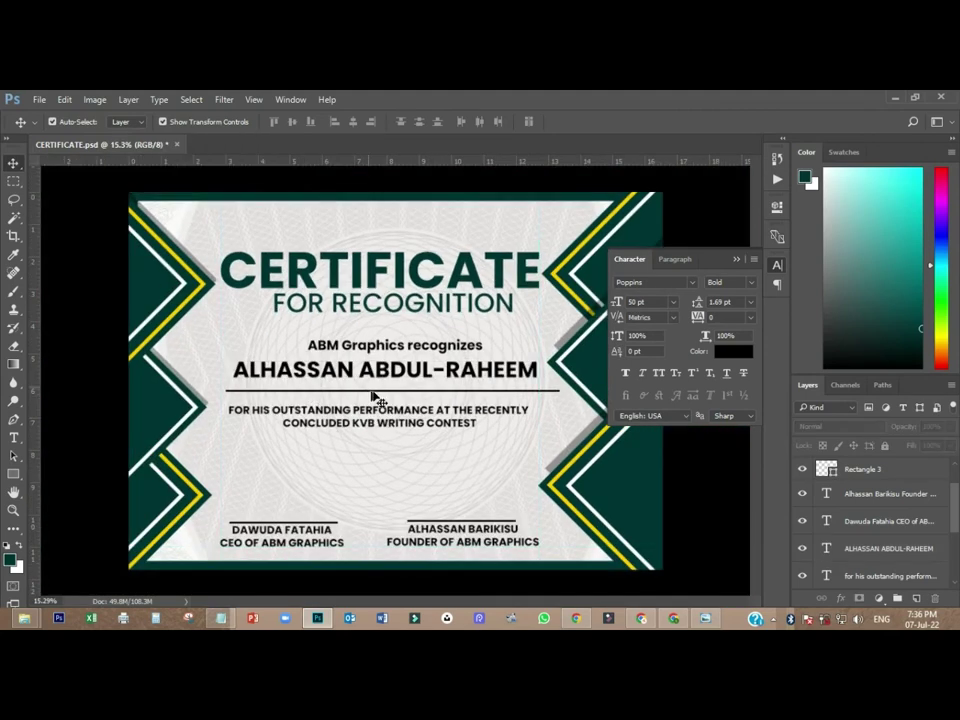
key(ctrl+semicolon)
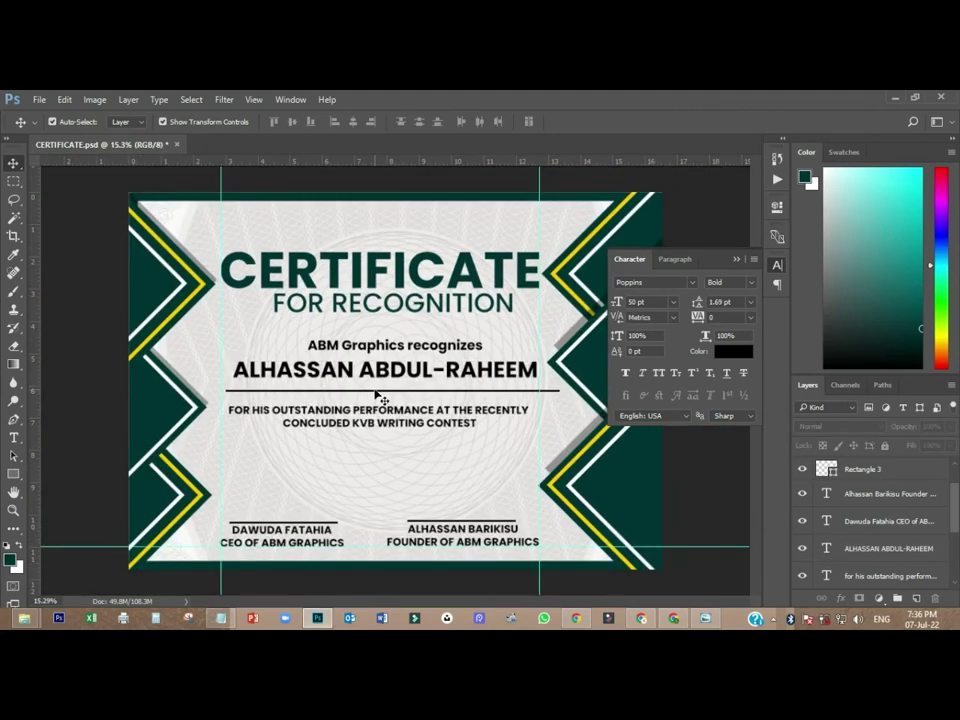
scroll(380, 398, up, 4)
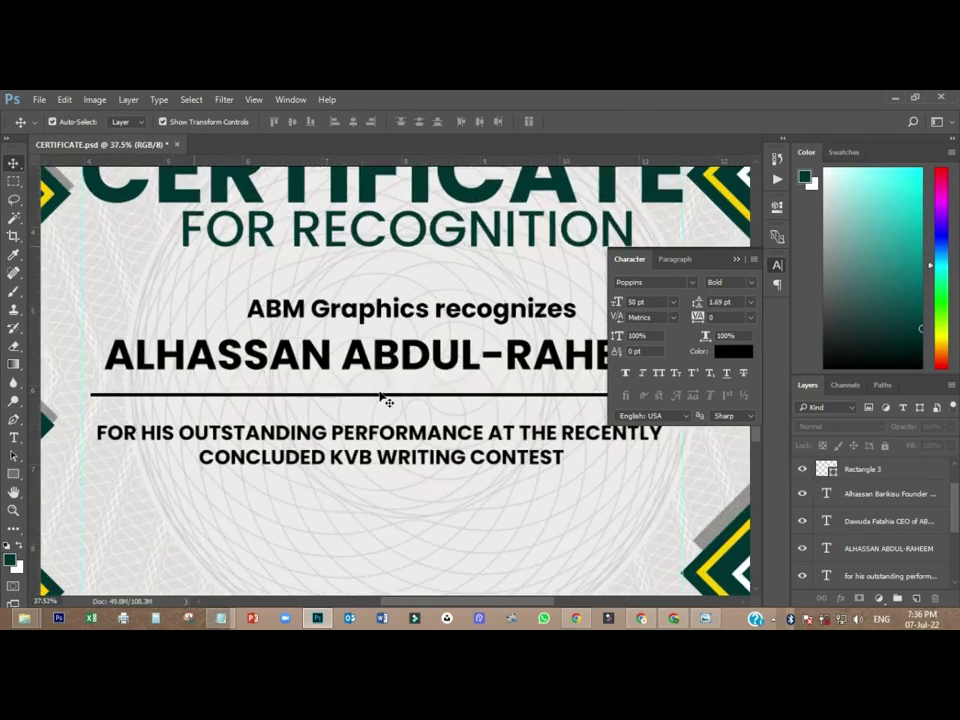
- Nudge the recipient name and its underline down together
click(381, 403)
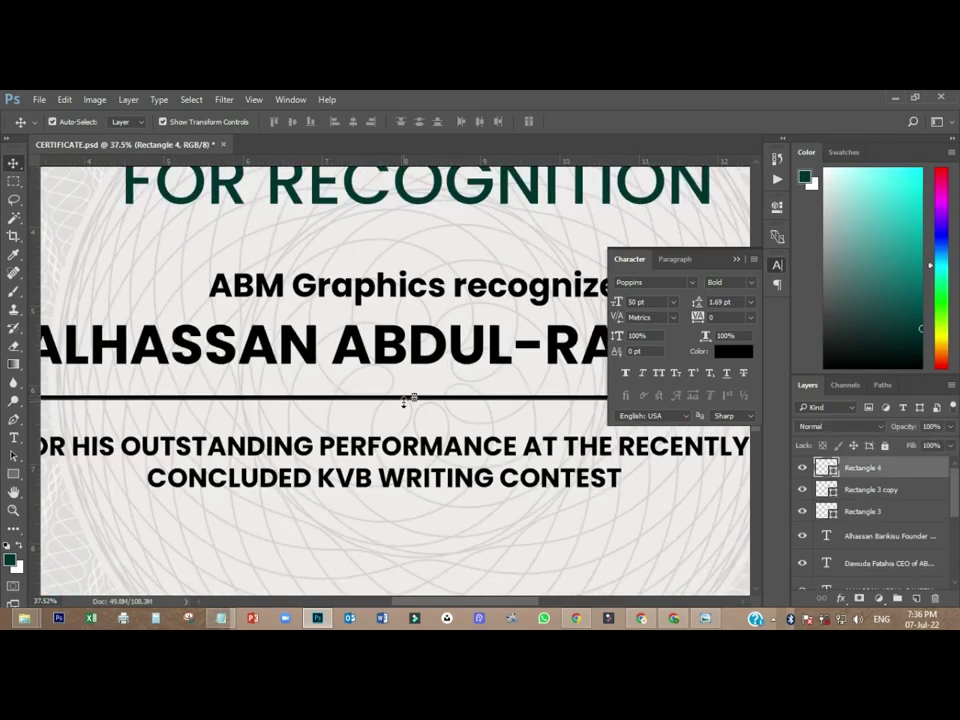
scroll(404, 403, down, 4)
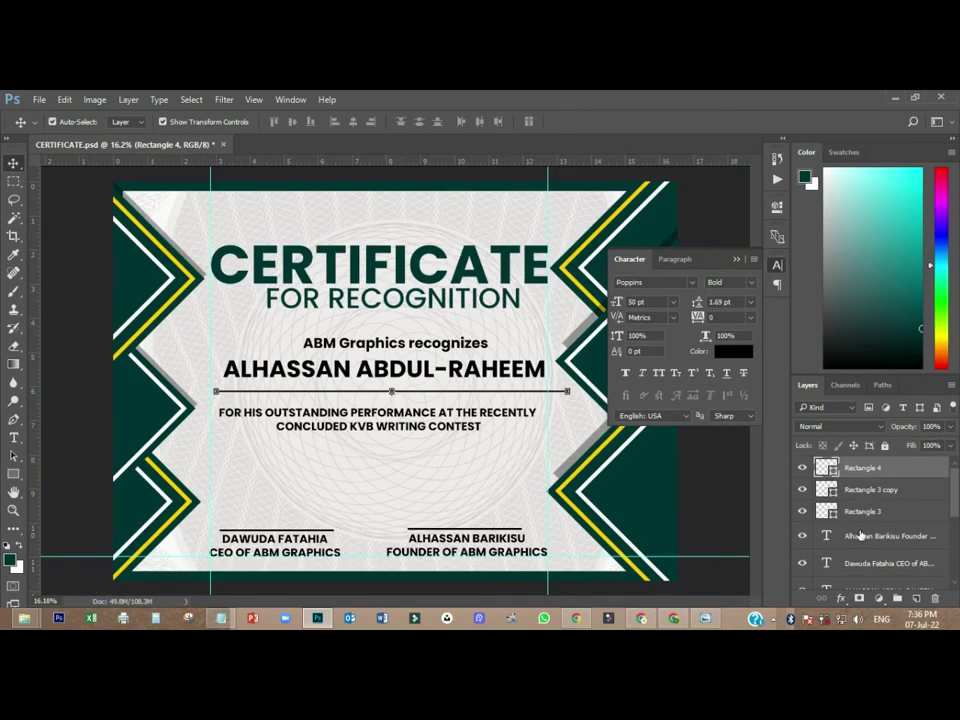
scroll(860, 536, down, 3)
ctrl+click(868, 483)
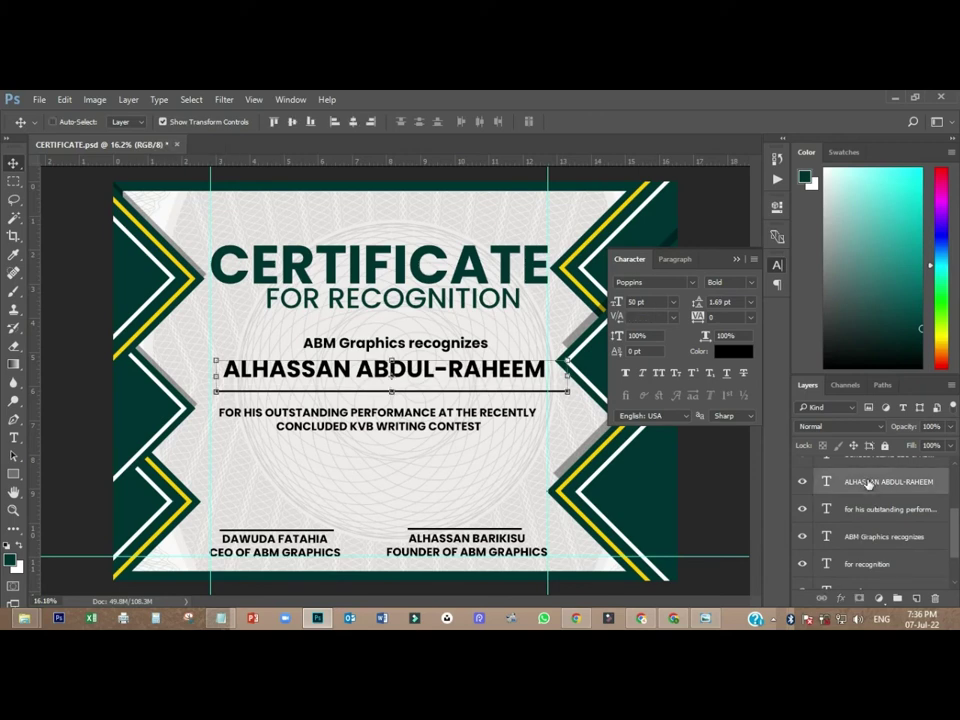
scroll(868, 486, up, 3)
key(shift+Down)
key(shift+Down)
key(shift+Down)
key(shift+Down)
key(shift+Down)
key(shift+Down)
key(shift+Down)
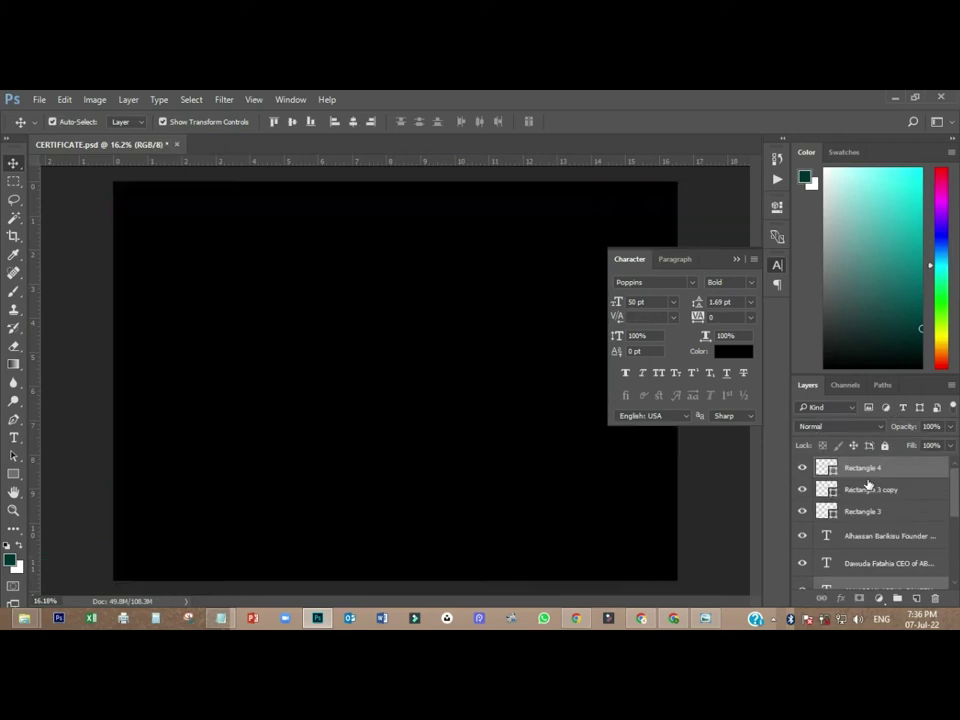
key(shift+Down)
key(shift+Down)
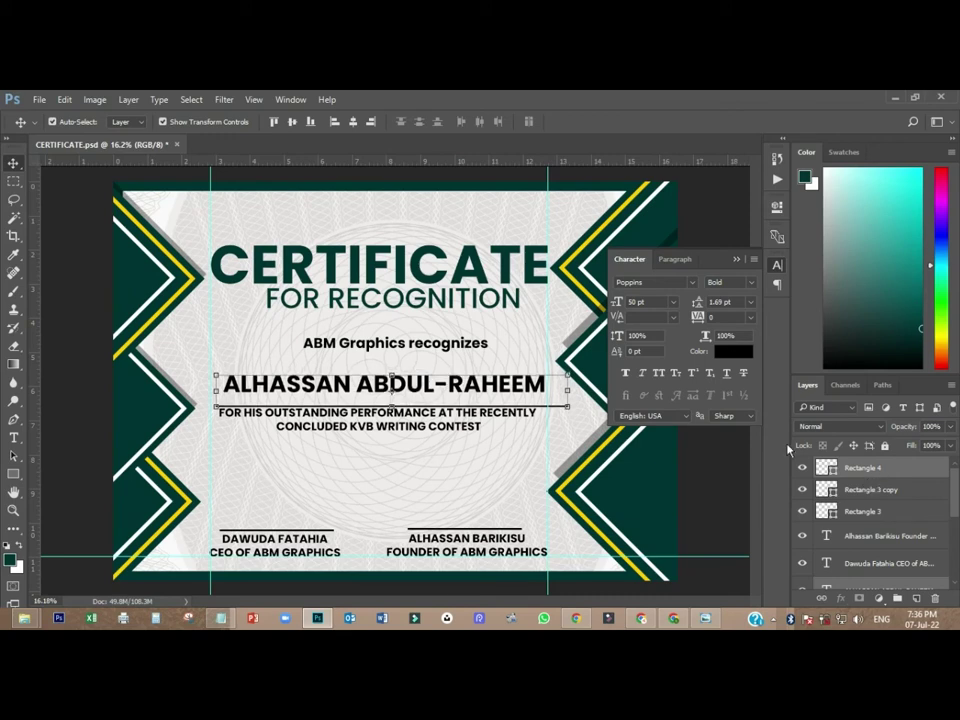
click(431, 396)
- Nudge the name down and the citation text down and right, then save
key(shift+Down)
key(shift+Down)
key(shift+Down)
key(shift+Down)
key(shift+Down)
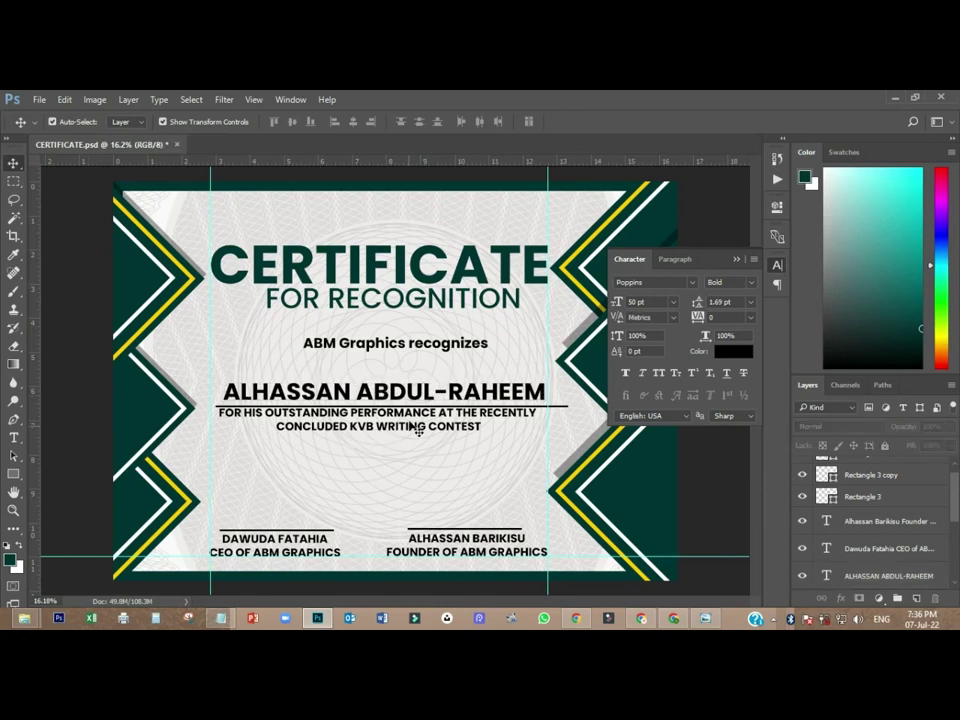
click(416, 428)
key(shift+Down)
key(shift+Down)
key(shift+Down)
key(shift+Down)
key(shift+Down)
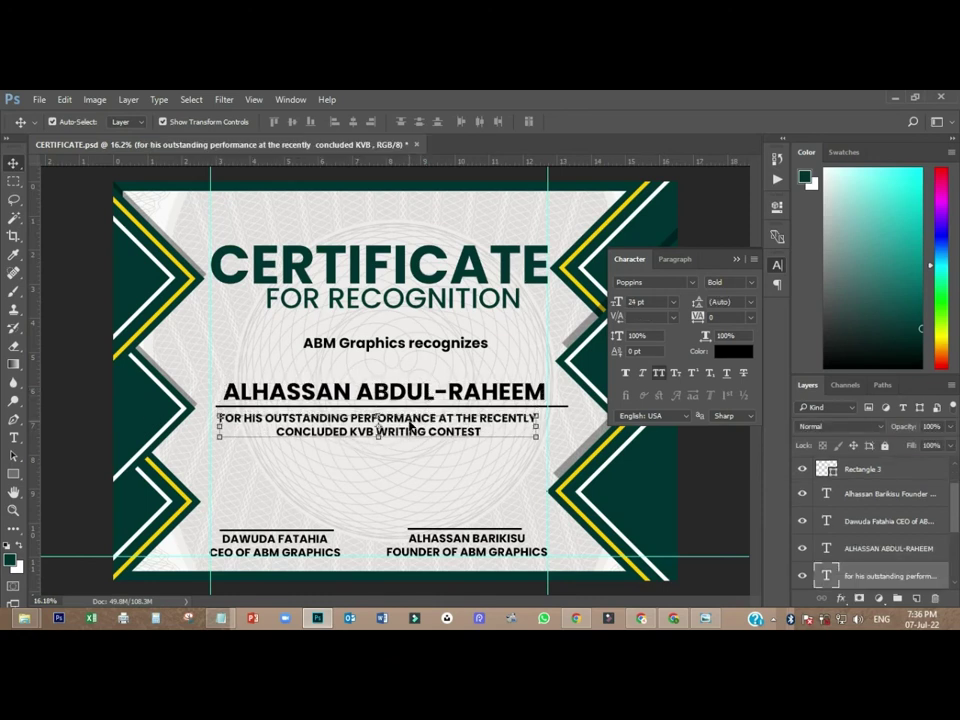
key(shift+Right)
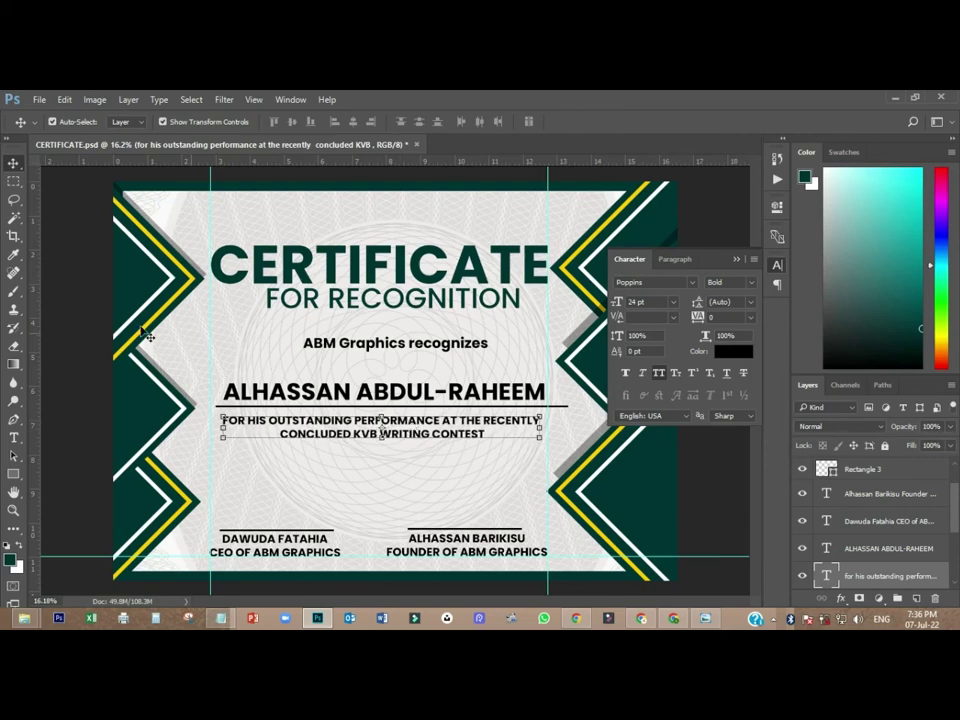
click(104, 345)
key(ctrl+s)
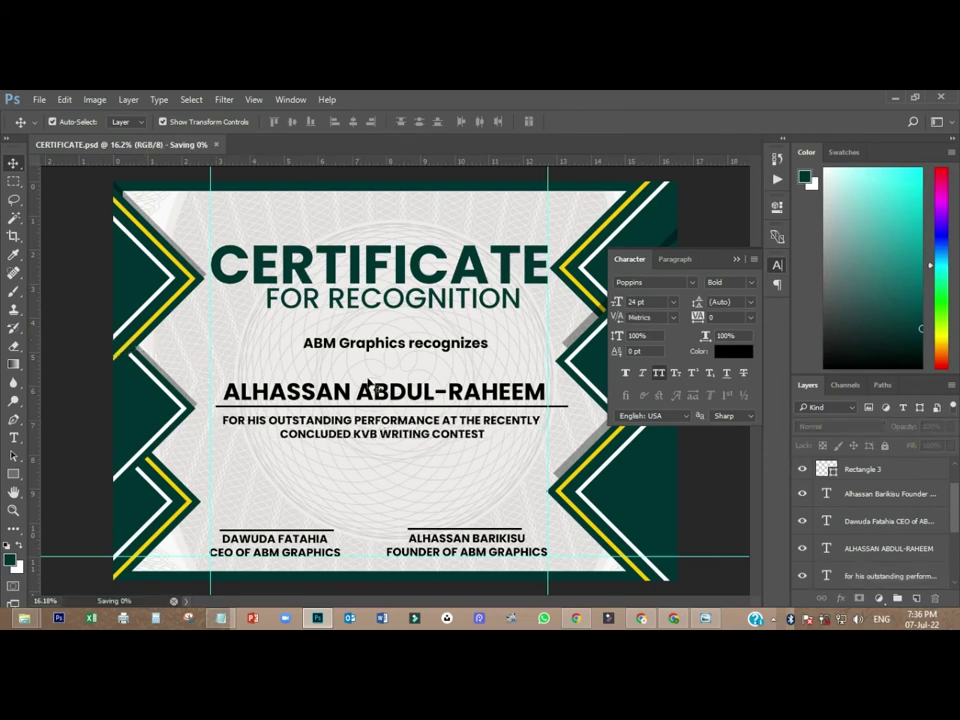
- Centre the ABM Graphics recognizes line, set it in All Caps, and lower it slightly
click(783, 265)
scroll(340, 405, down, 1)
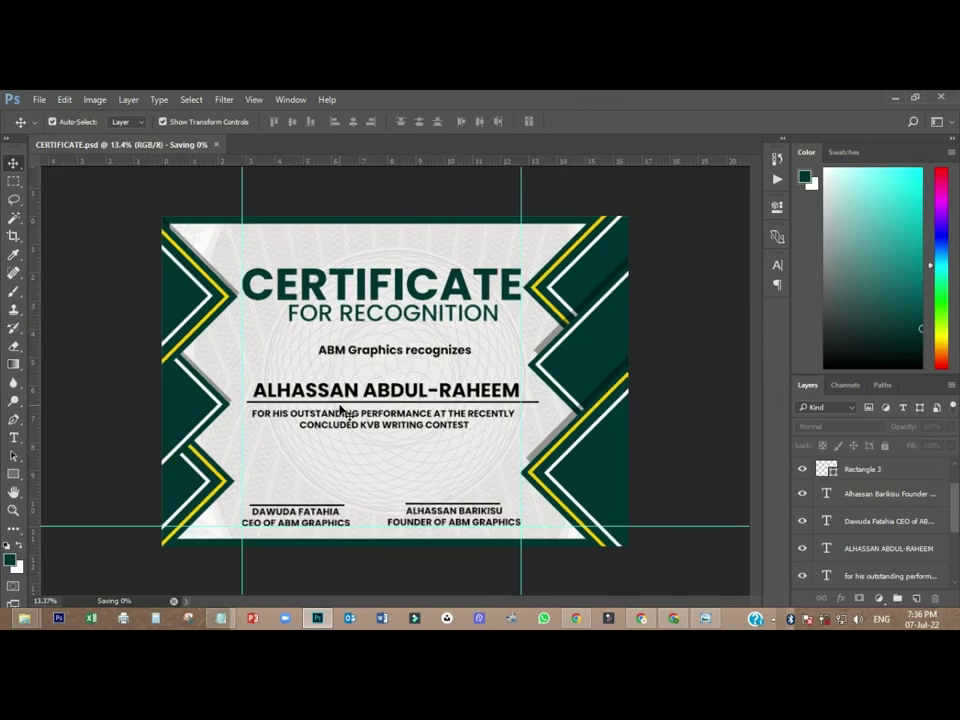
scroll(533, 400, up, 1)
click(422, 352)
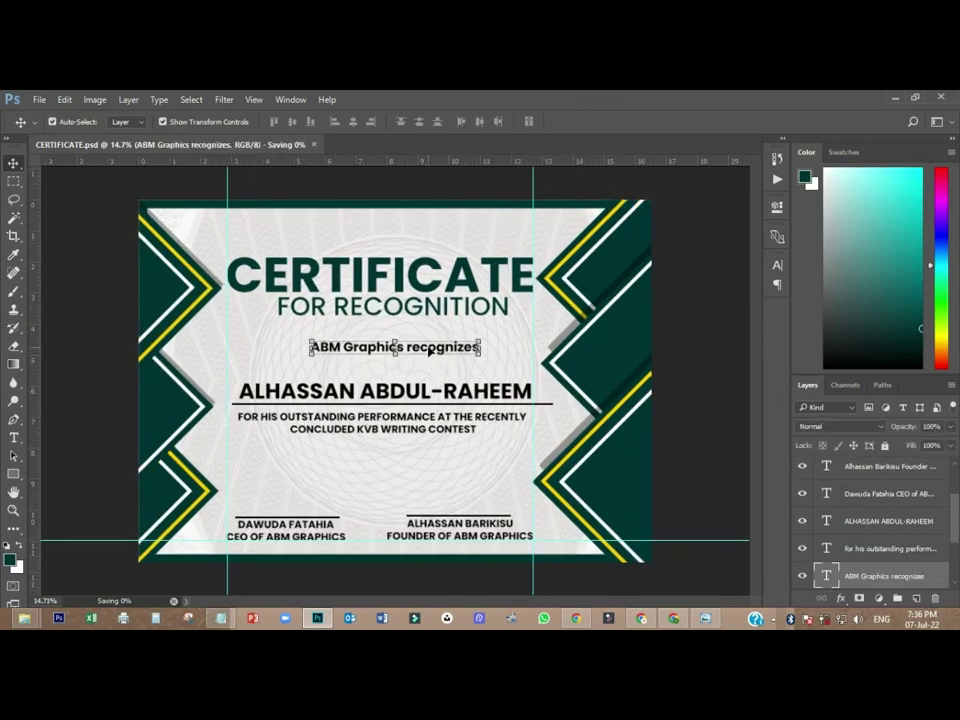
drag(410, 352, 396, 353)
click(776, 267)
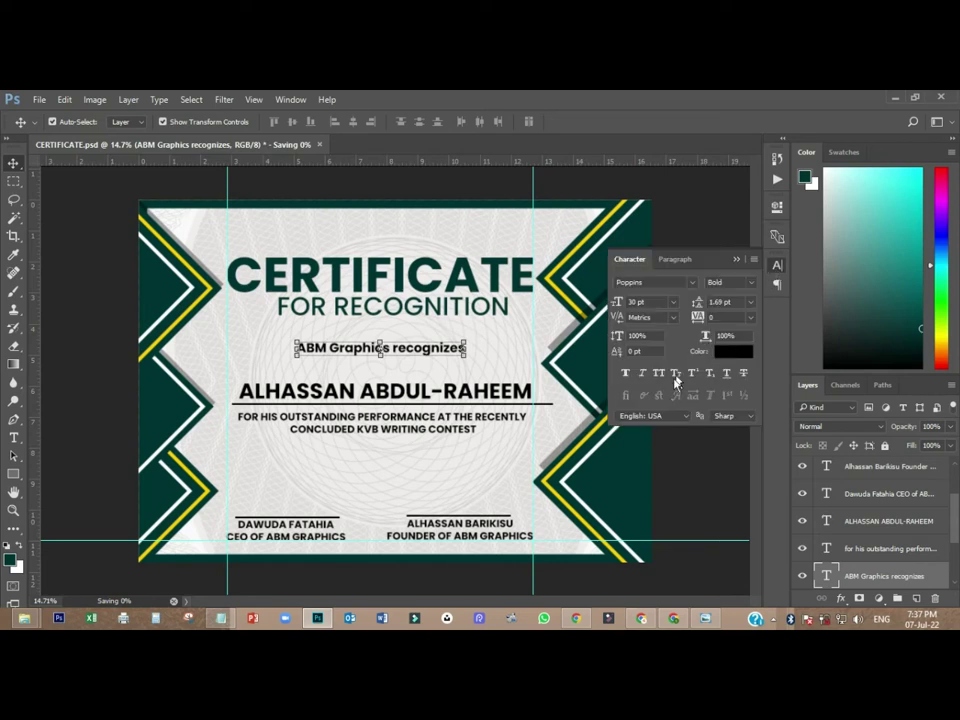
click(659, 374)
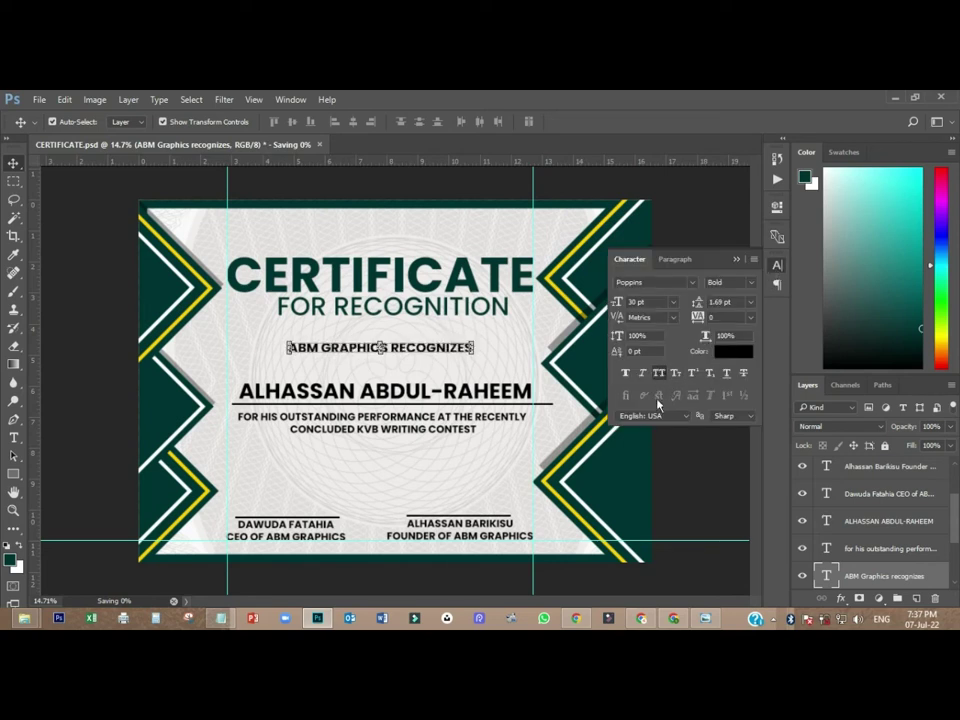
click(686, 452)
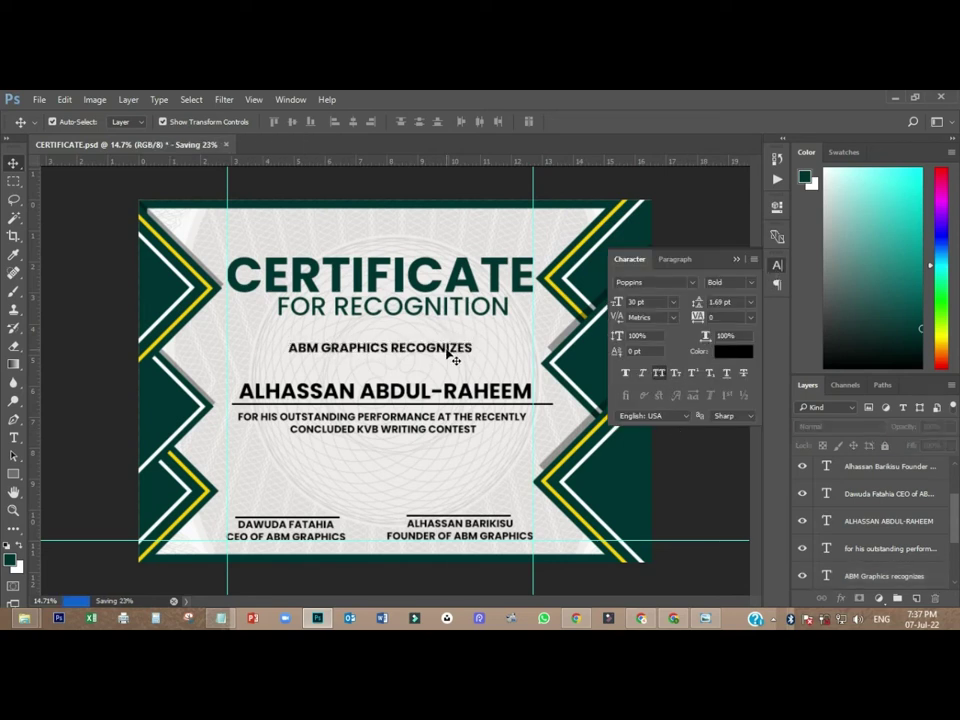
click(437, 350)
drag(437, 350, 437, 355)
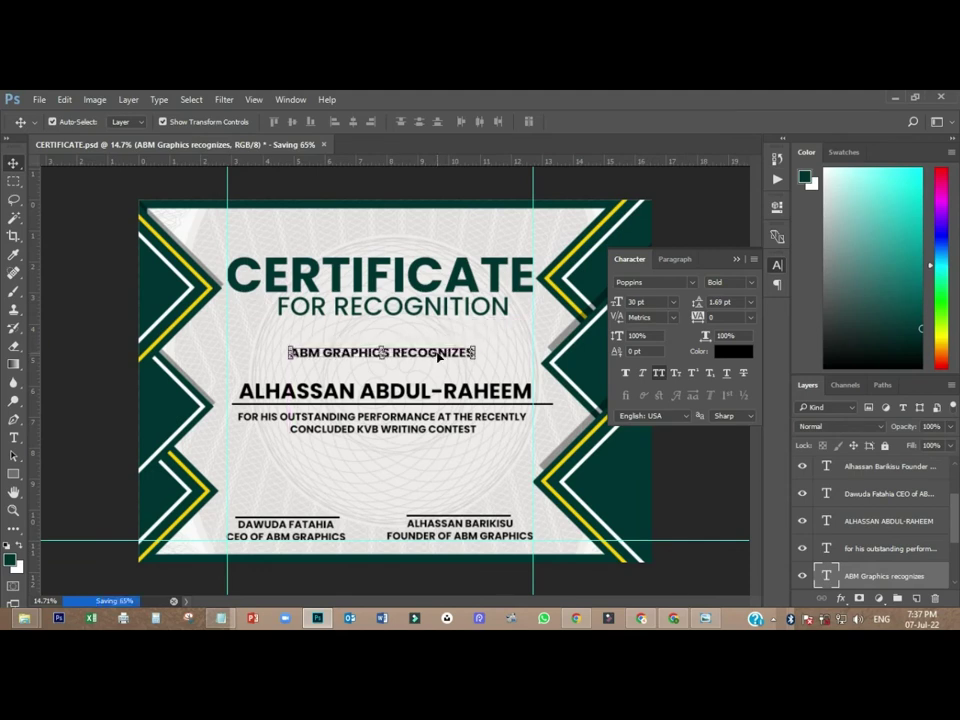
click(86, 364)
- Colour the recipient name dark green #003333 and save the certificate
click(380, 399)
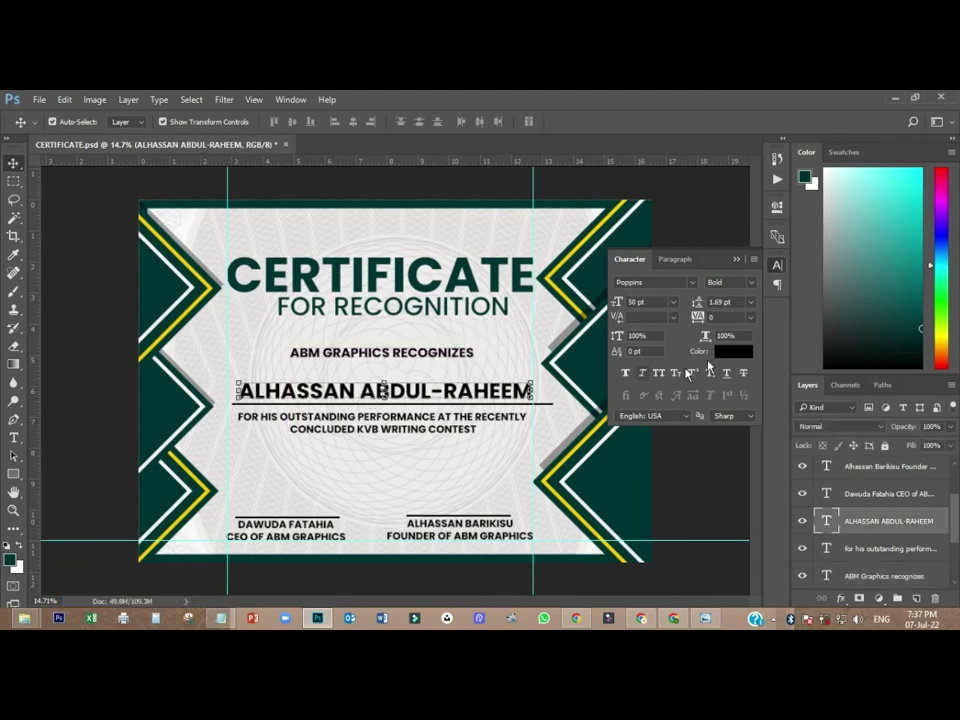
click(728, 351)
click(167, 399)
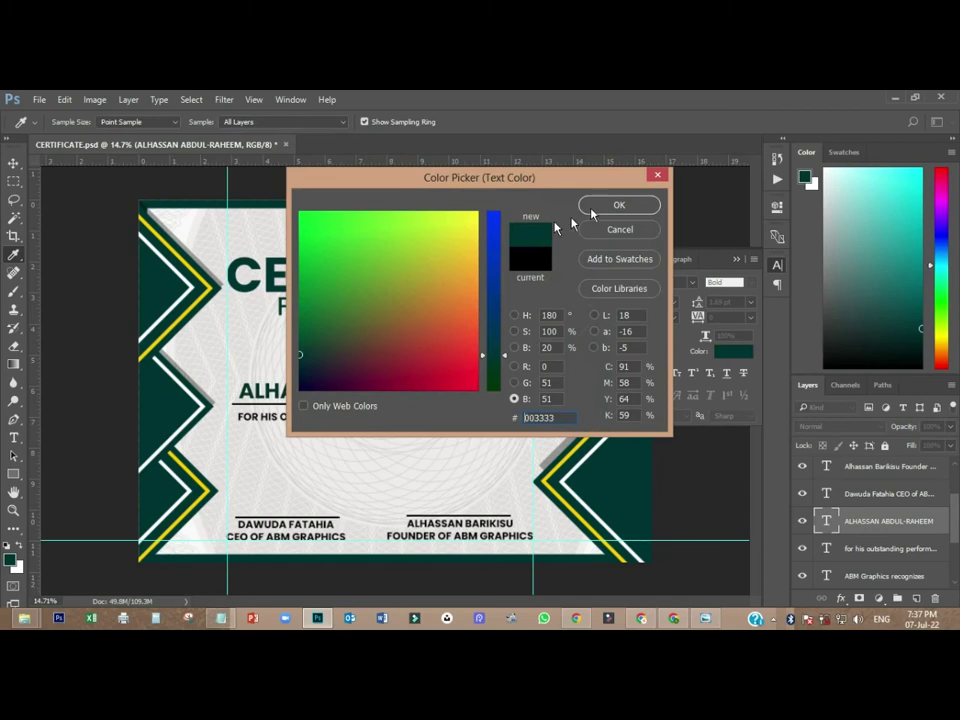
click(617, 206)
click(690, 216)
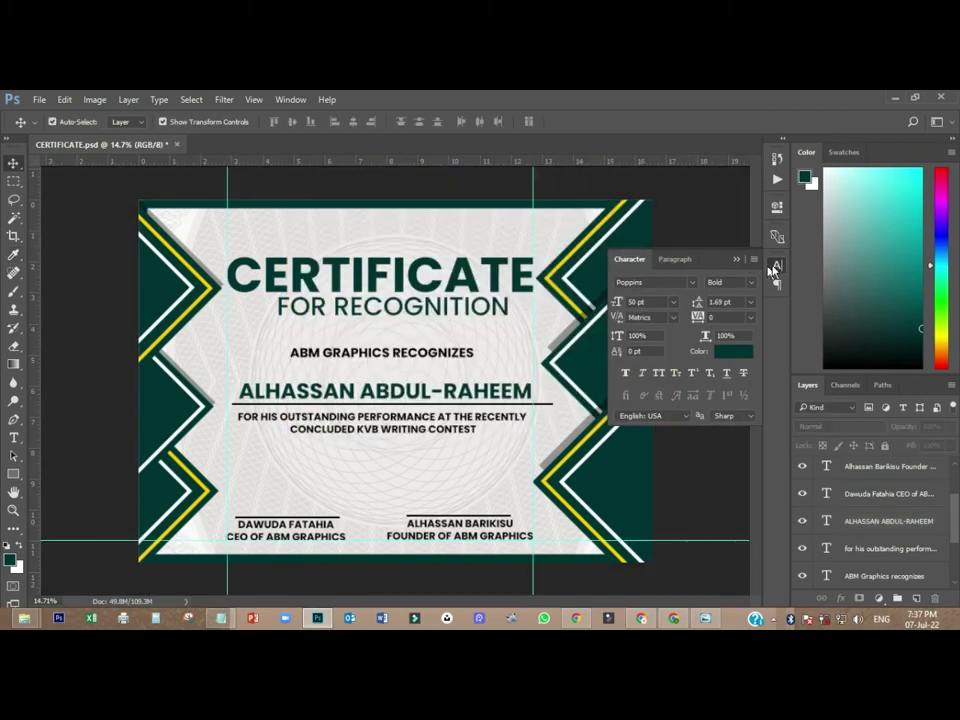
click(777, 265)
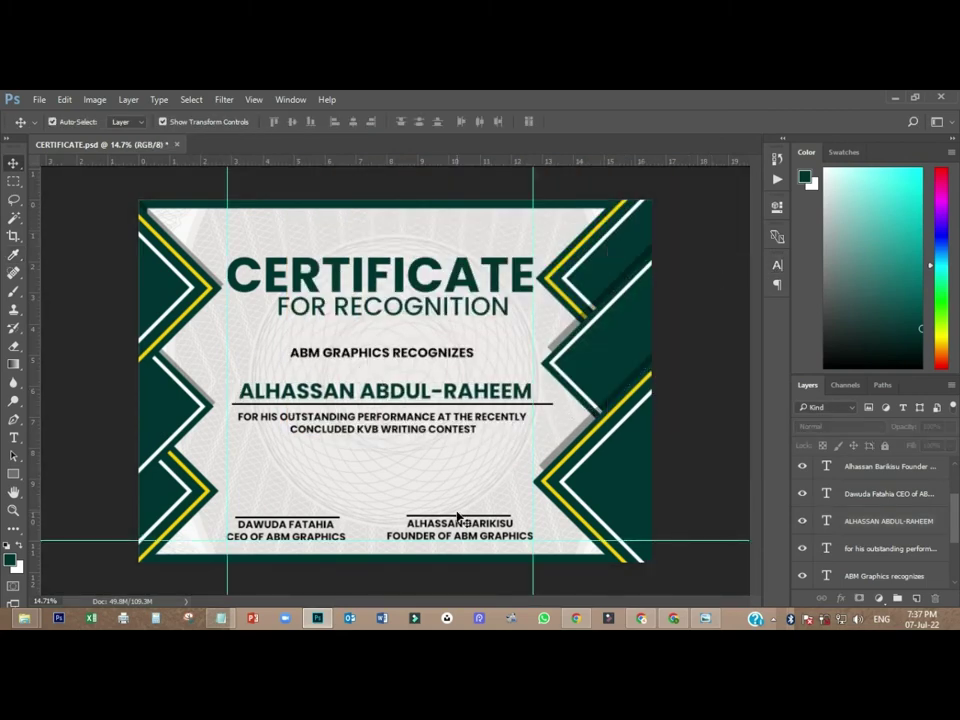
key(ctrl+s)
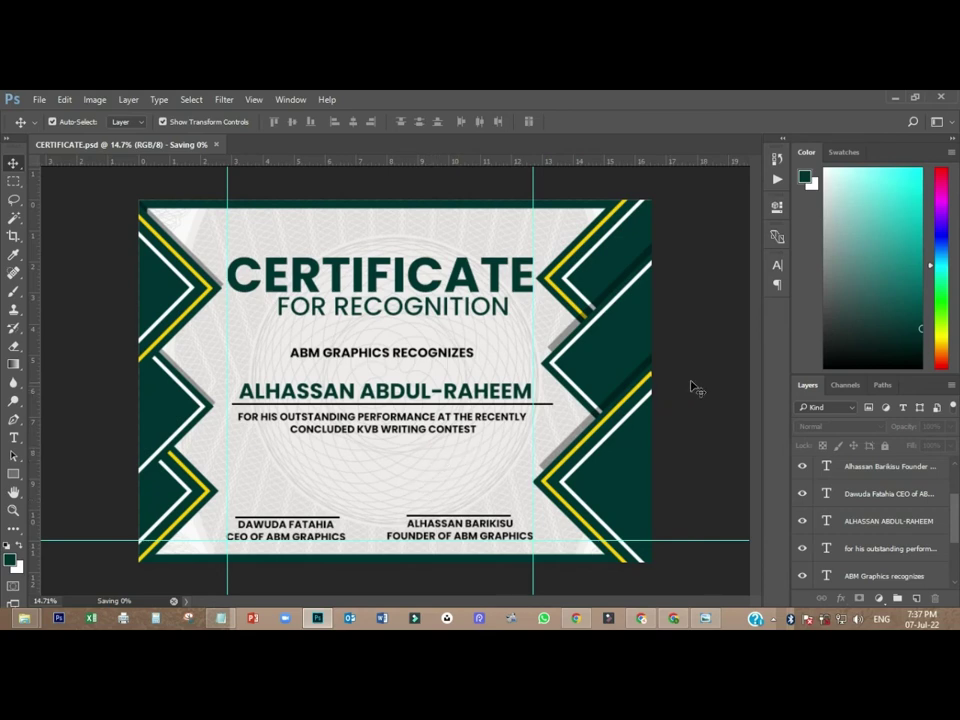
click(40, 100)
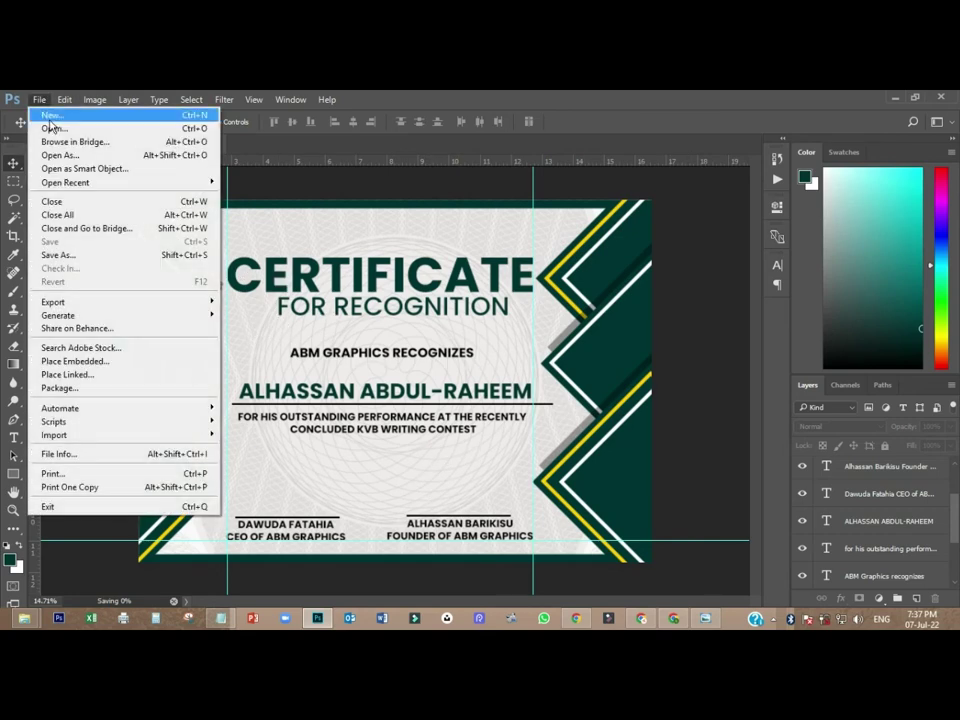
- Open guilloche-1254349 from the Downloads > character-red-shirt folder
click(53, 130)
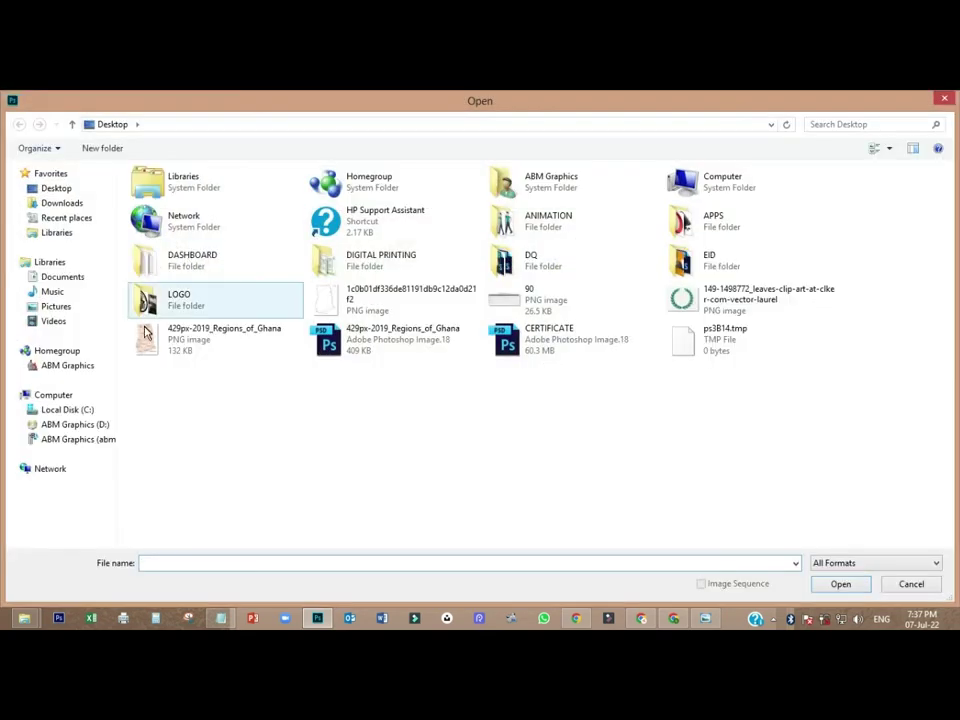
click(66, 203)
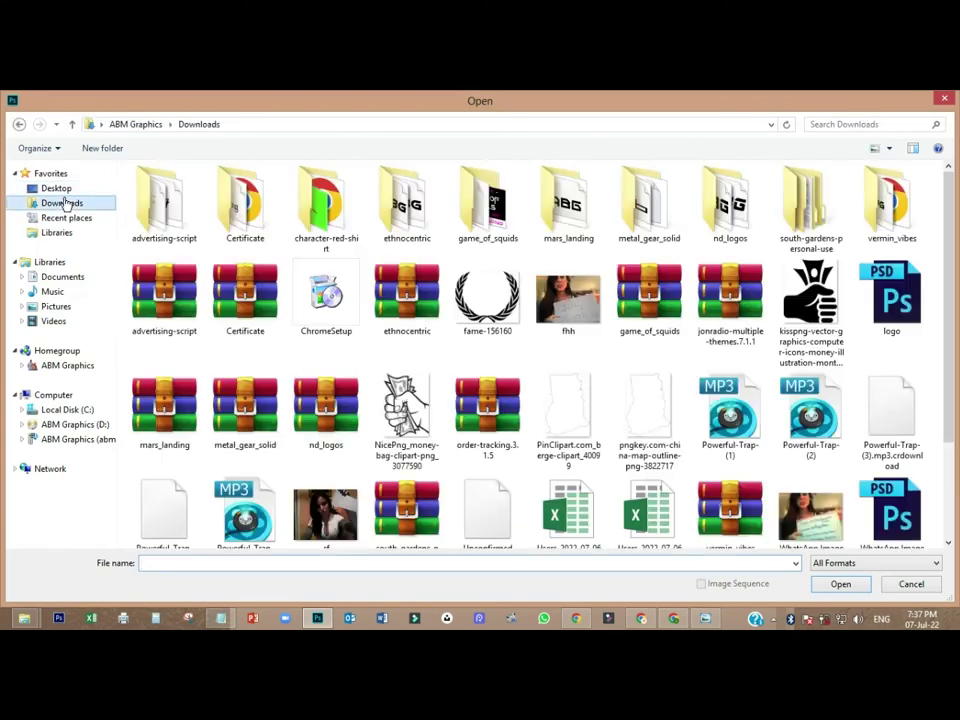
double_click(325, 210)
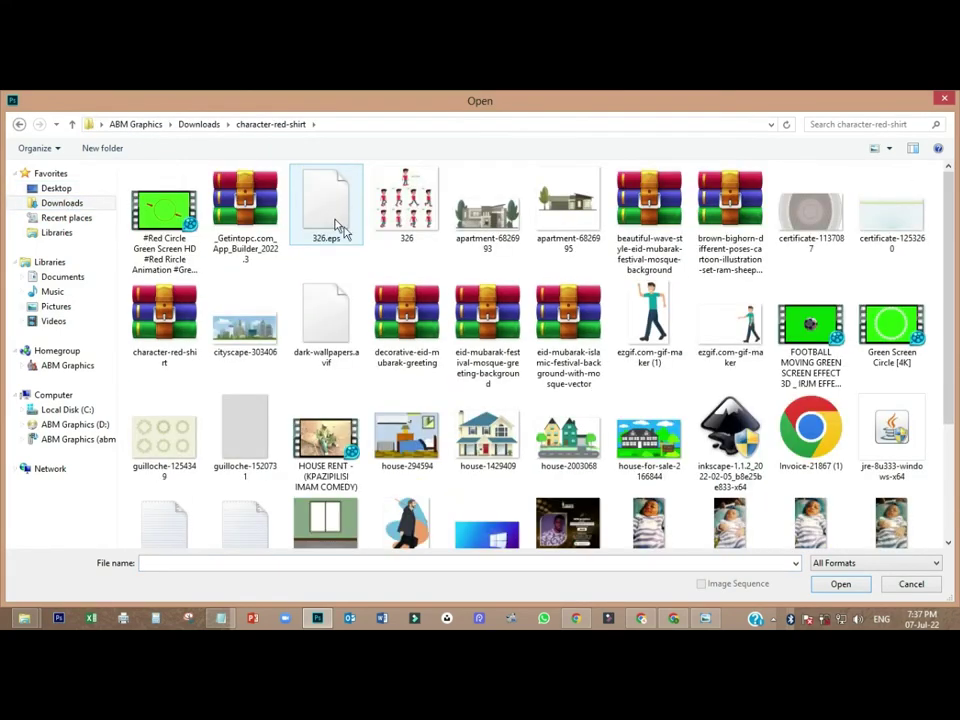
double_click(167, 432)
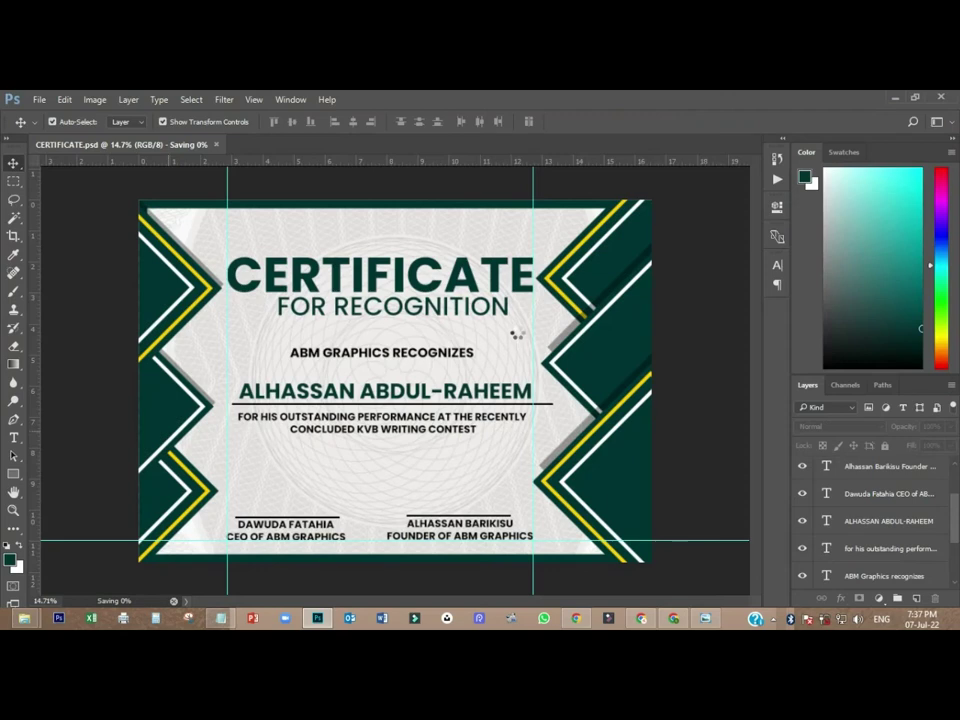
drag(343, 304, 84, 236)
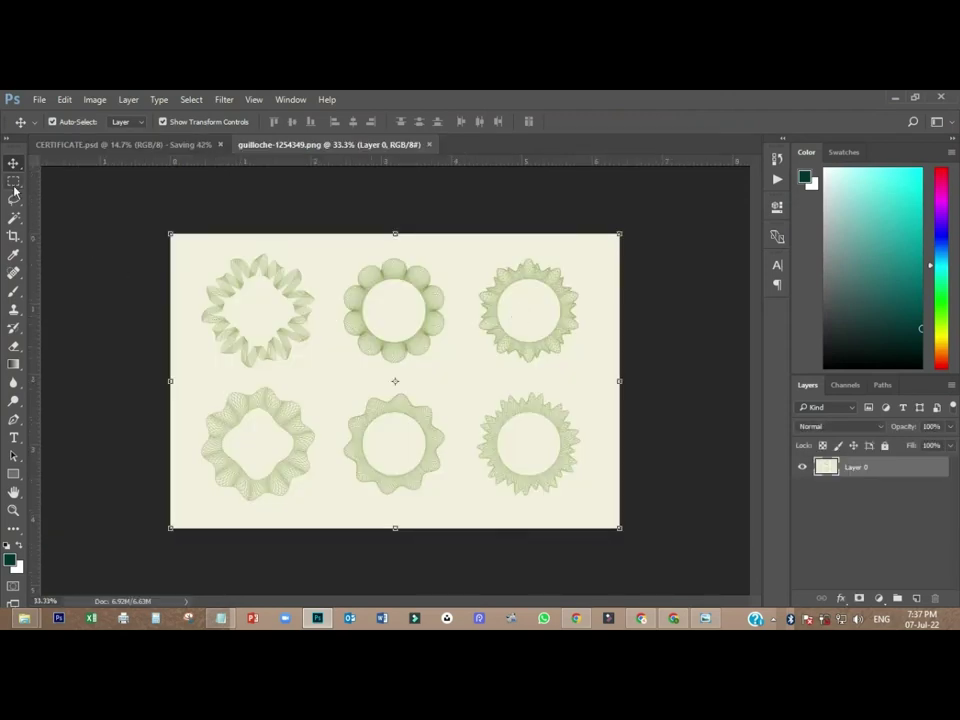
- Delete the guilloche image's plain background using the Magic Wand
click(14, 217)
click(333, 257)
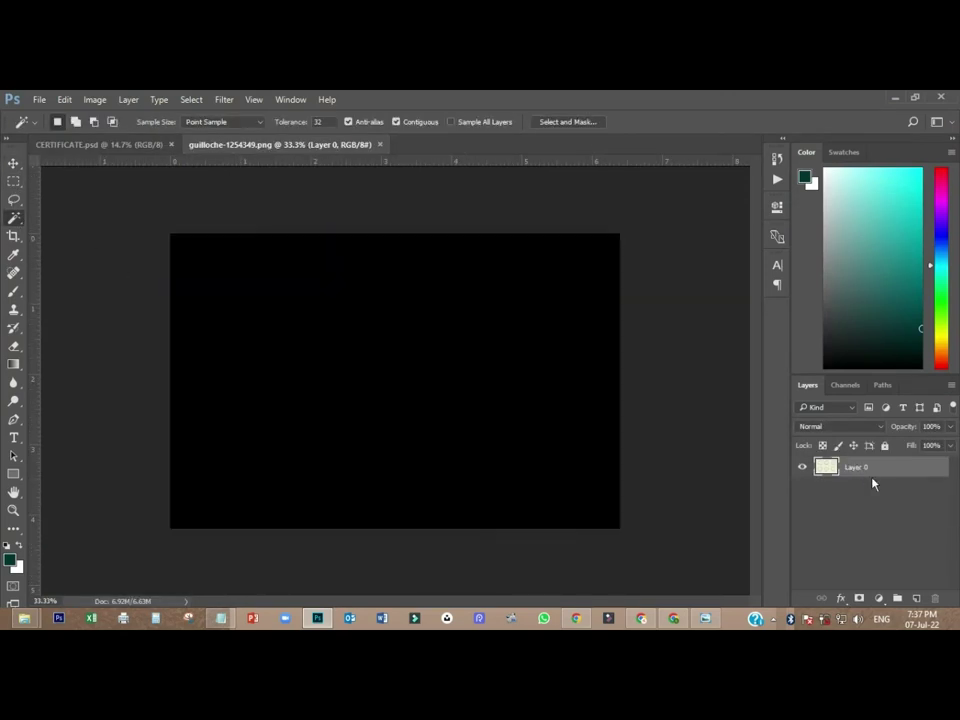
key(Delete)
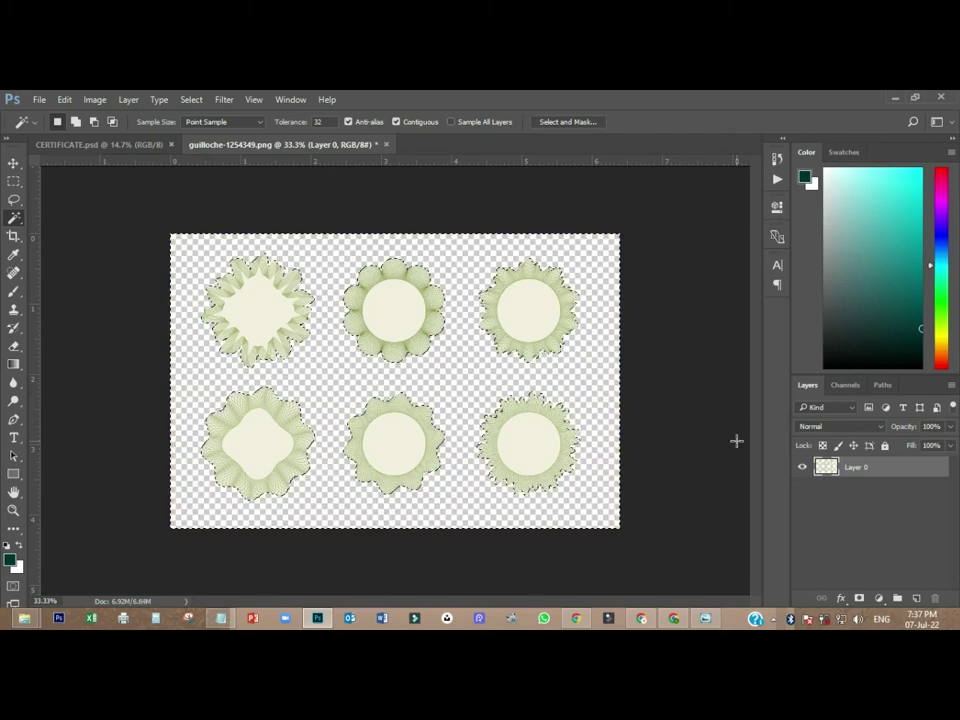
click(414, 457)
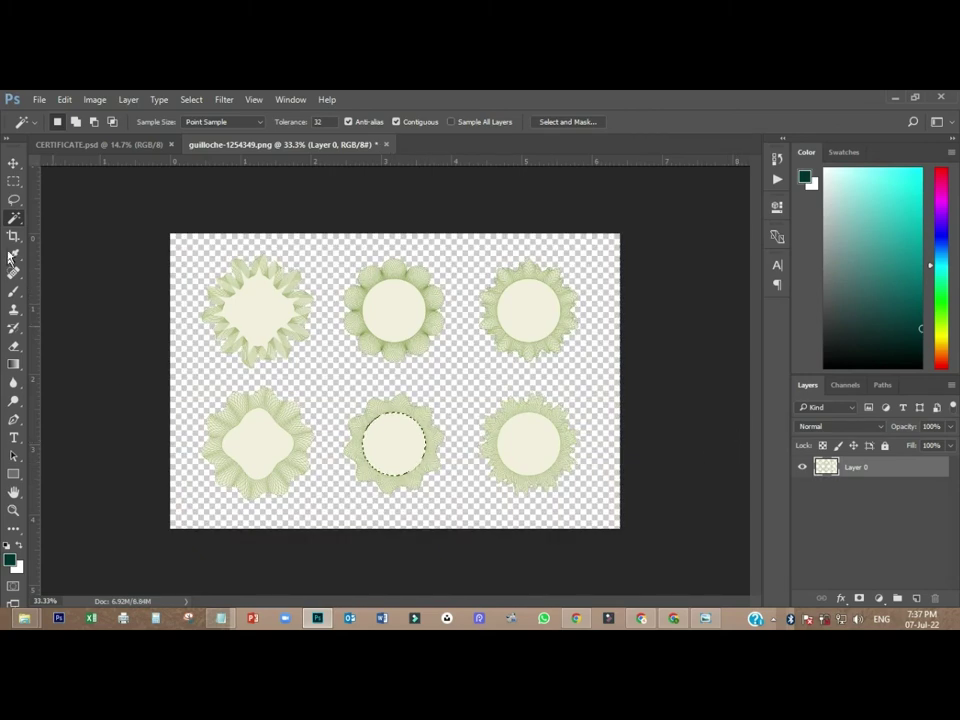
- Marquee the bottom-left rosette and drag it onto the certificate between the signatures
click(14, 181)
drag(191, 385, 325, 516)
key(v)
drag(279, 418, 408, 452)
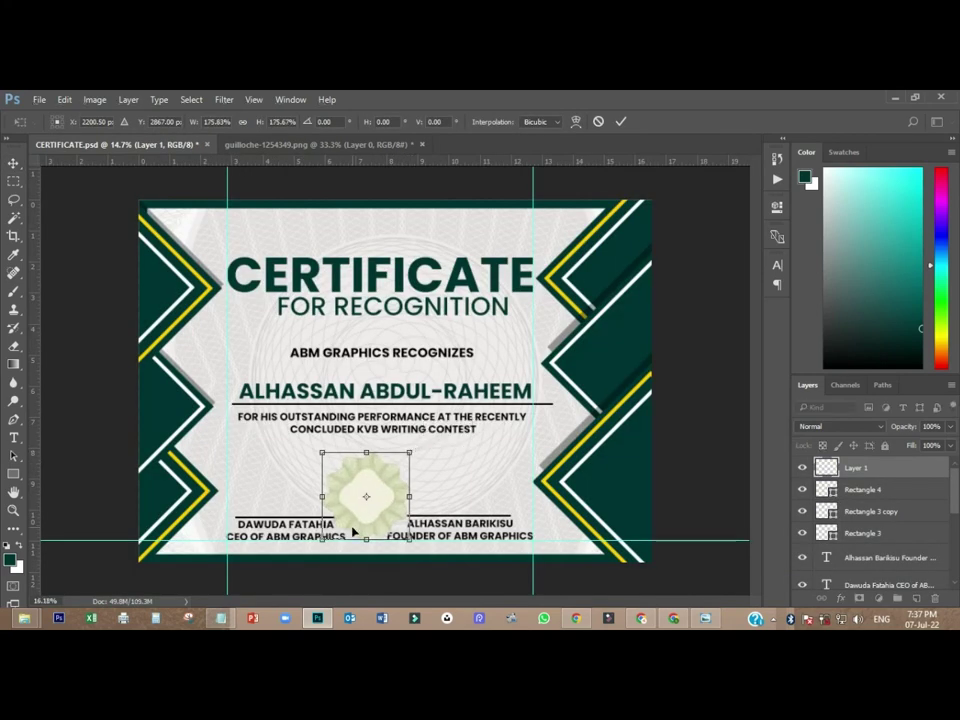
- Commit the enlarged rosette, save, and raise it slightly between the signatures
scroll(441, 512, up, 1)
scroll(409, 520, up, 2)
scroll(338, 304, down, 3)
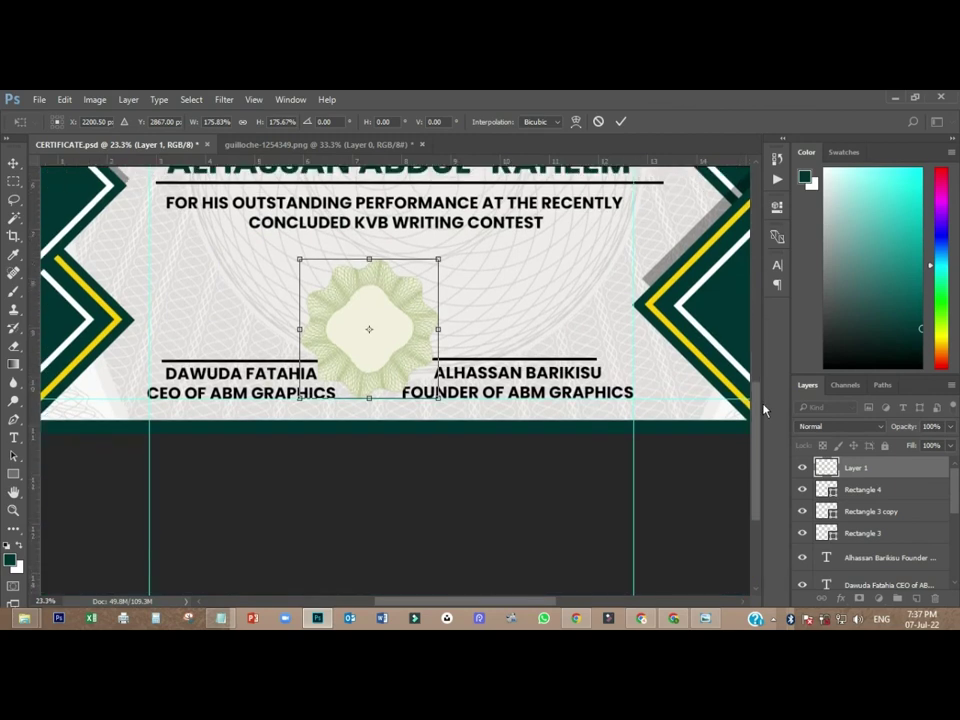
click(620, 121)
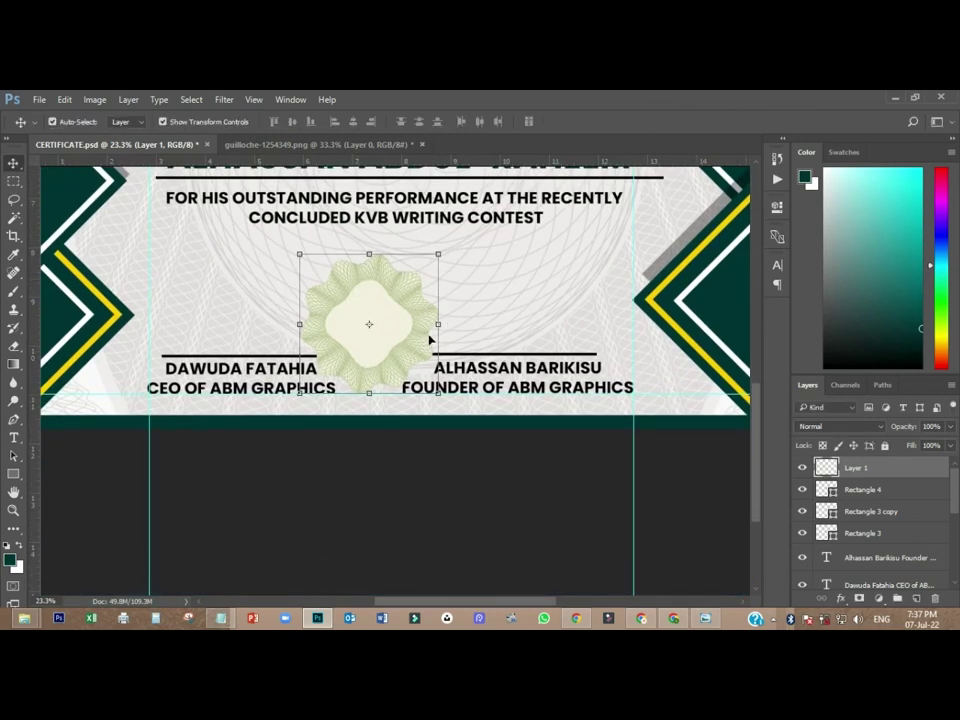
click(234, 481)
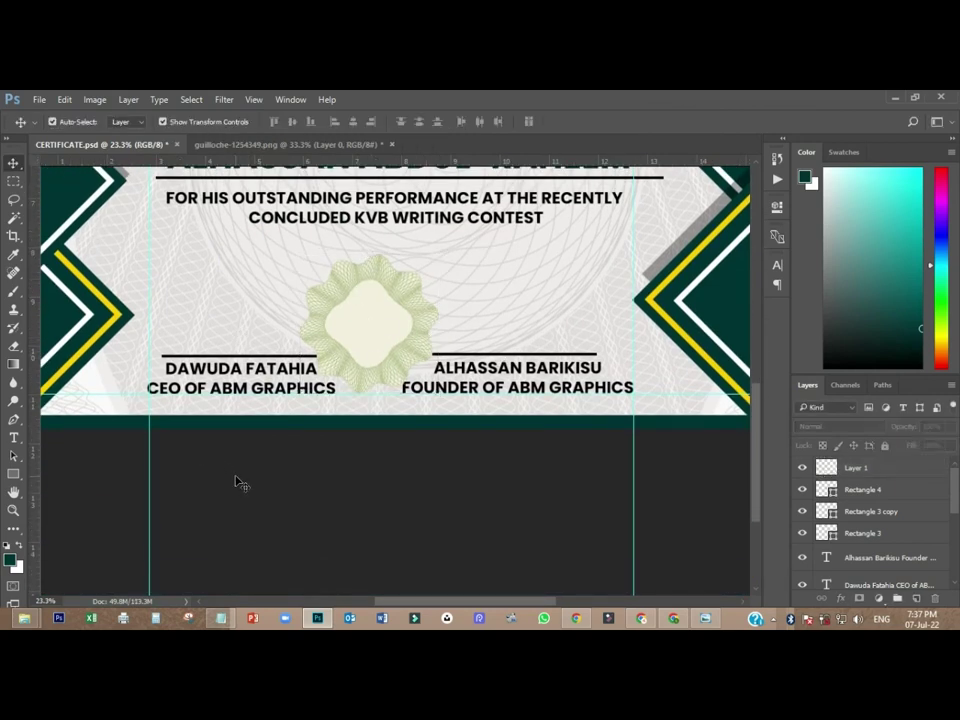
key(ctrl+s)
drag(388, 341, 408, 300)
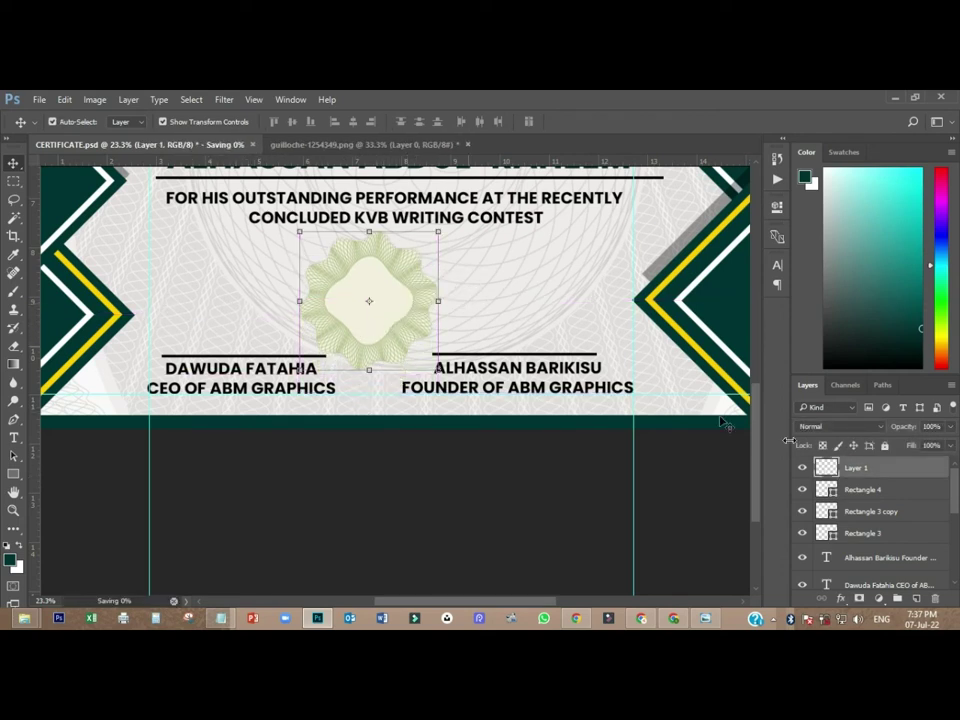
click(880, 600)
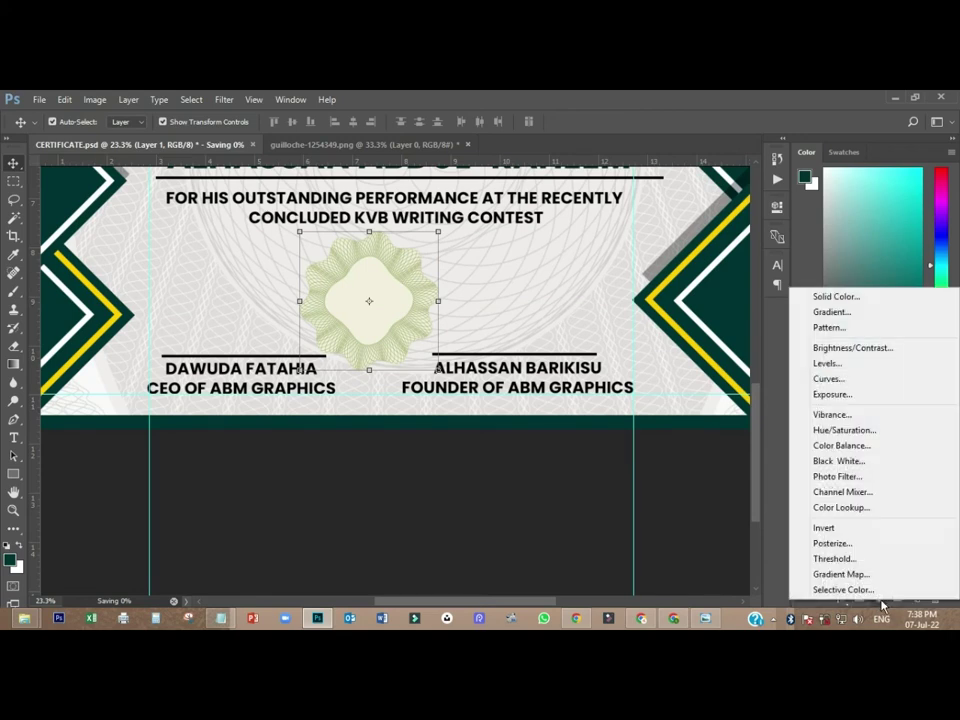
- Add a #ff0000 Solid Color fill, clip it to the rosette, and set Multiply blending
click(824, 298)
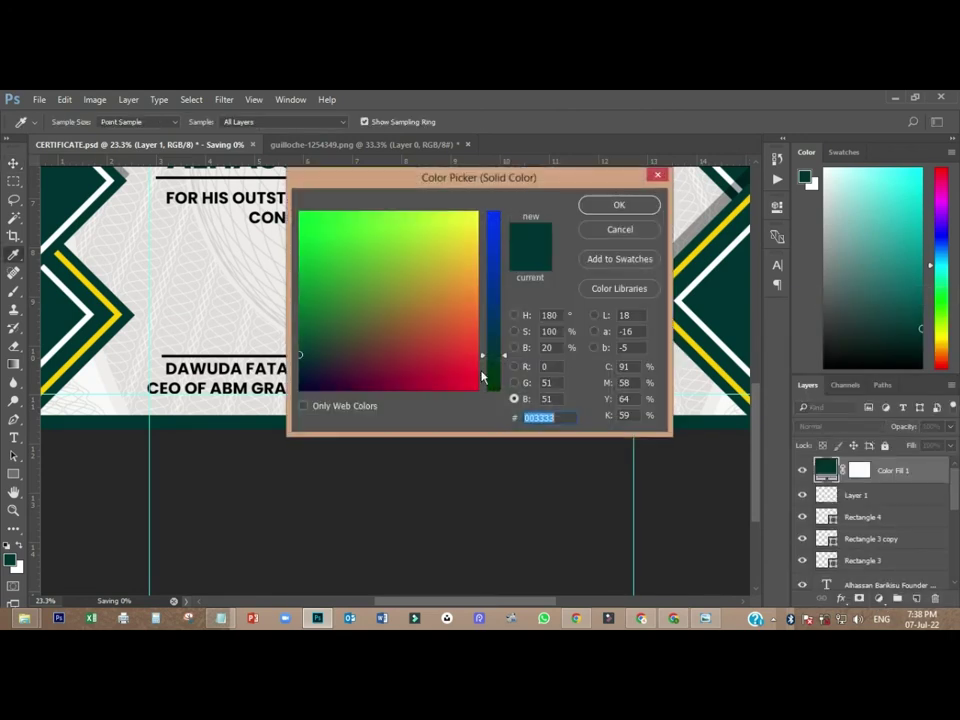
click(476, 388)
click(490, 389)
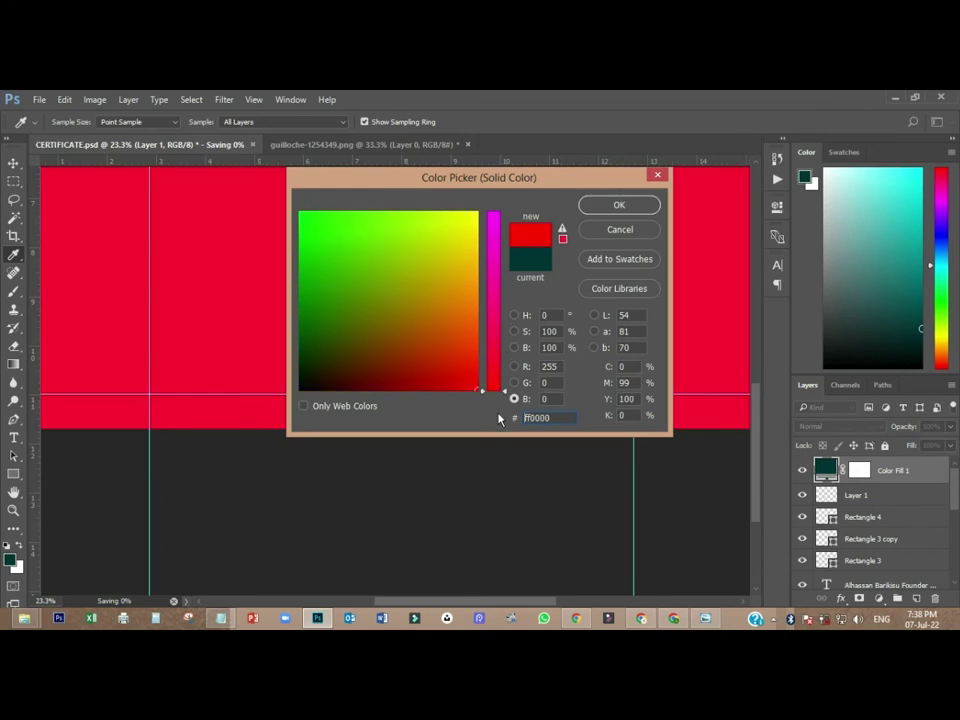
click(591, 206)
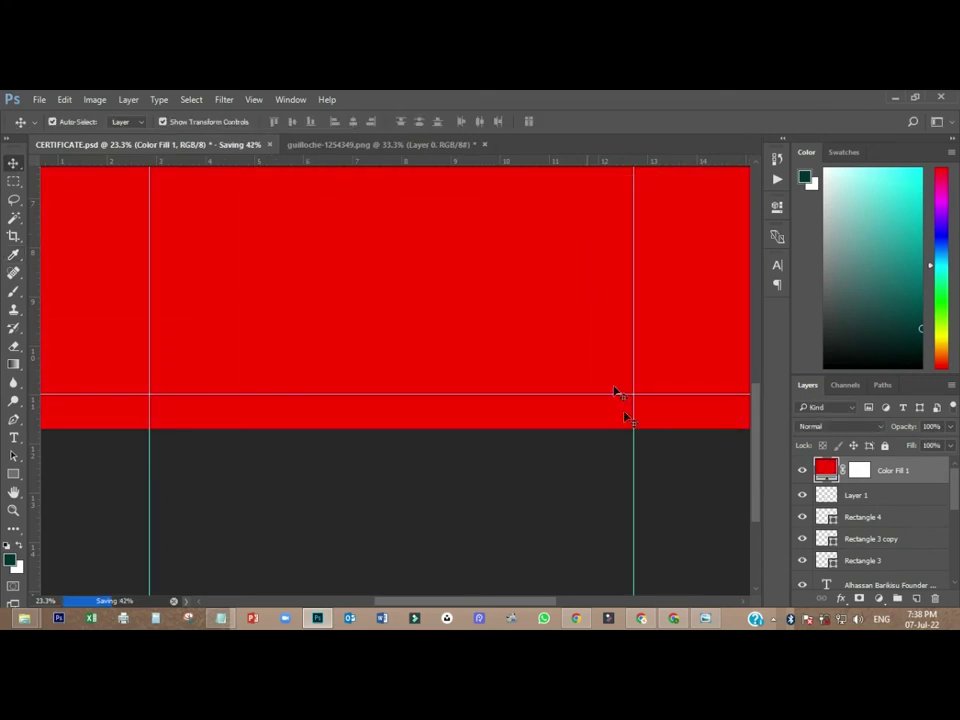
right_click(895, 474)
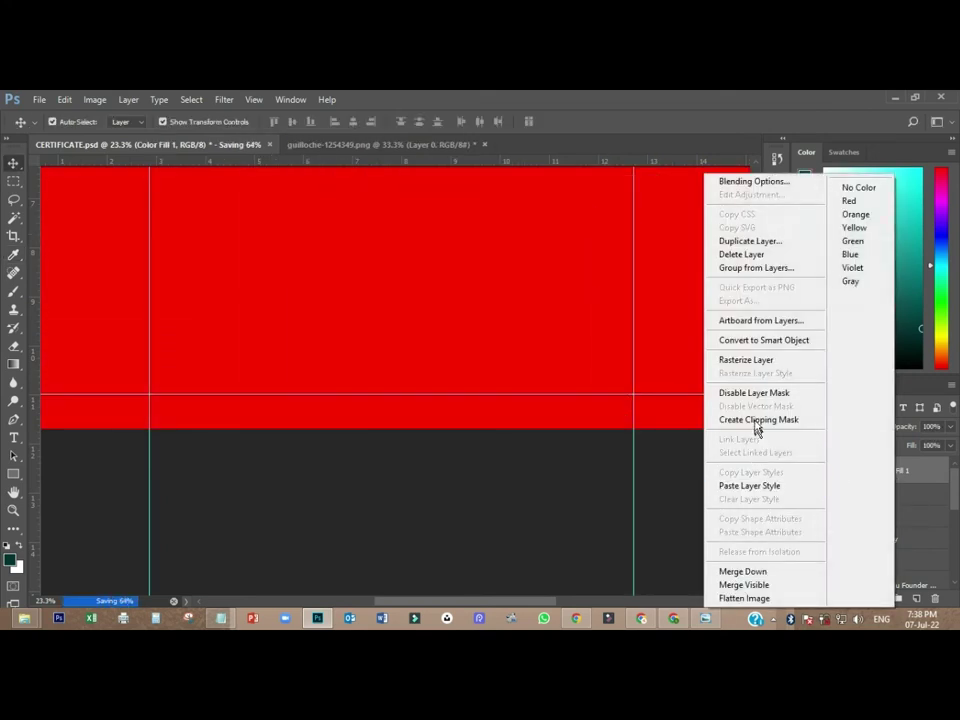
click(757, 420)
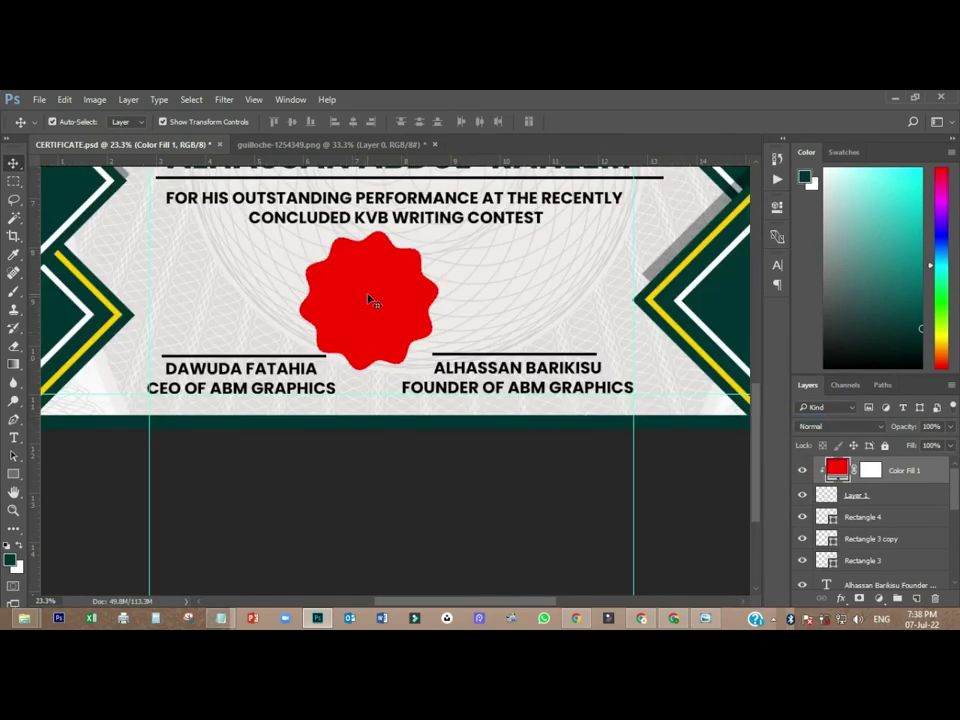
click(805, 430)
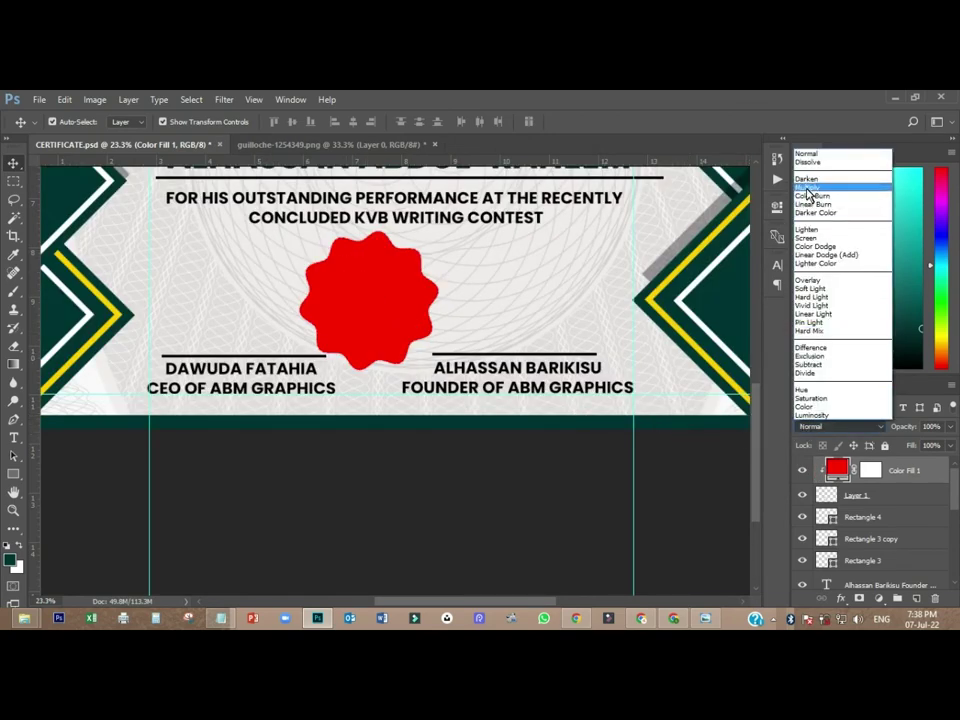
click(807, 190)
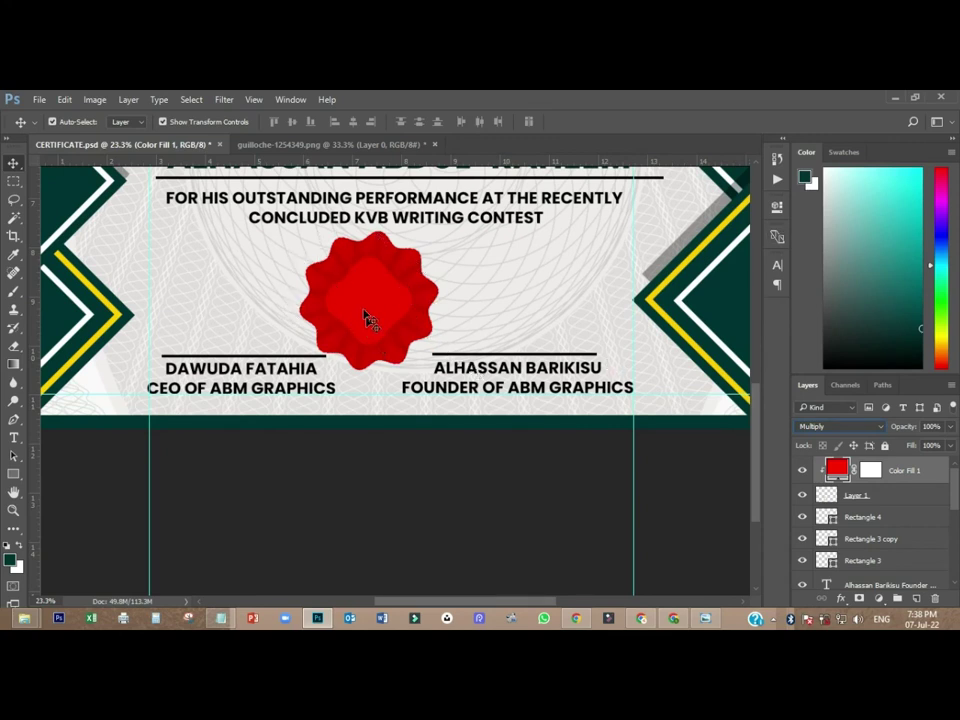
click(949, 426)
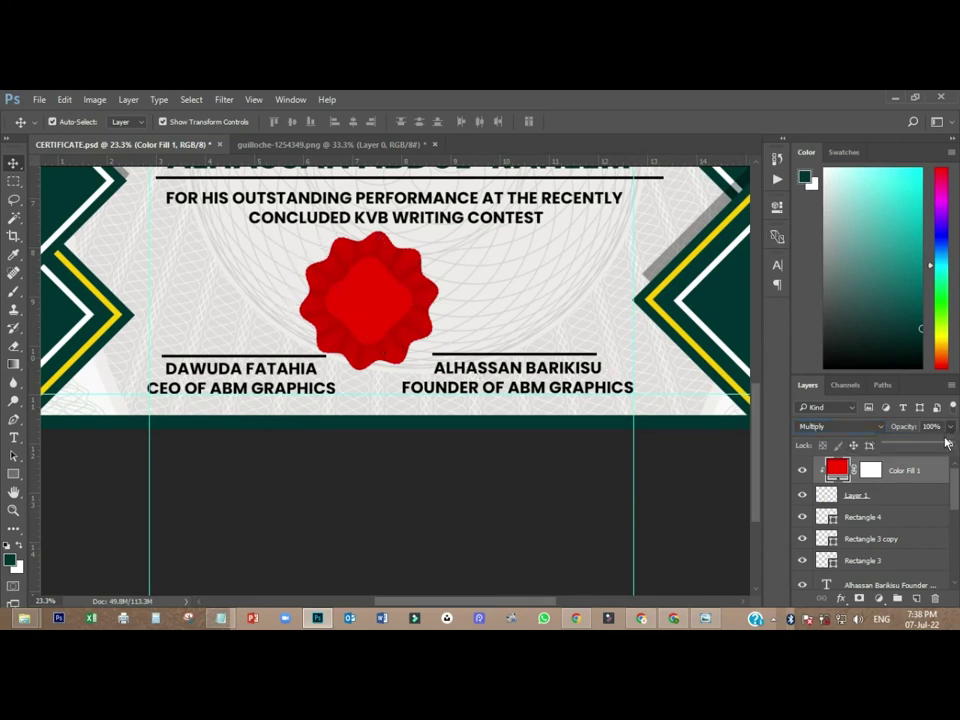
- Lower the red fill to 74% opacity and Magic Wand the rosette's inner centre
drag(936, 446, 955, 444)
click(860, 495)
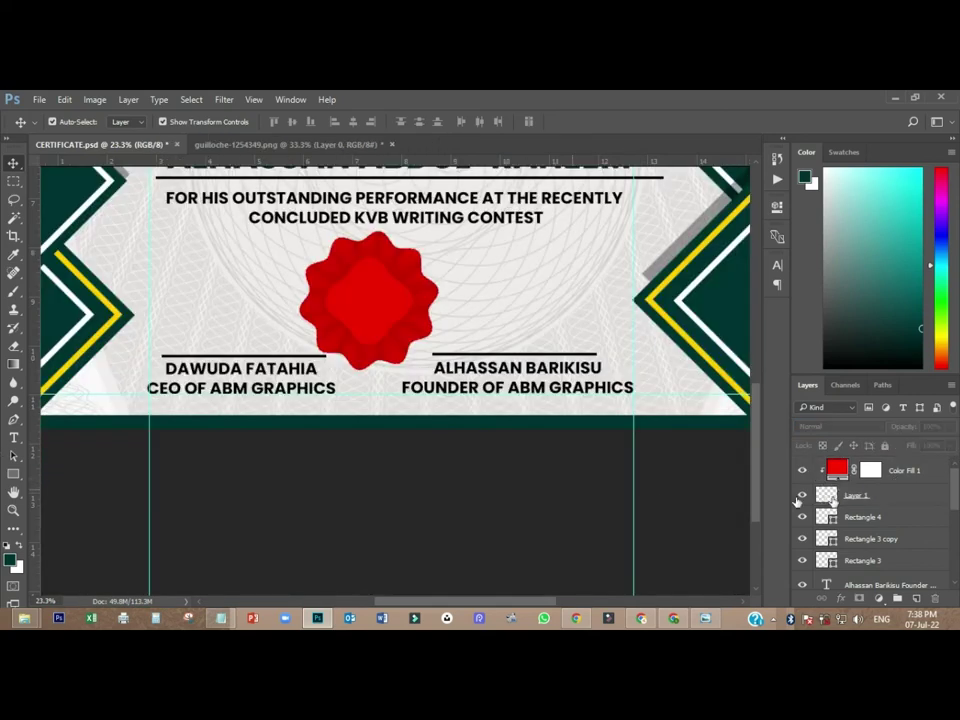
click(13, 217)
click(370, 297)
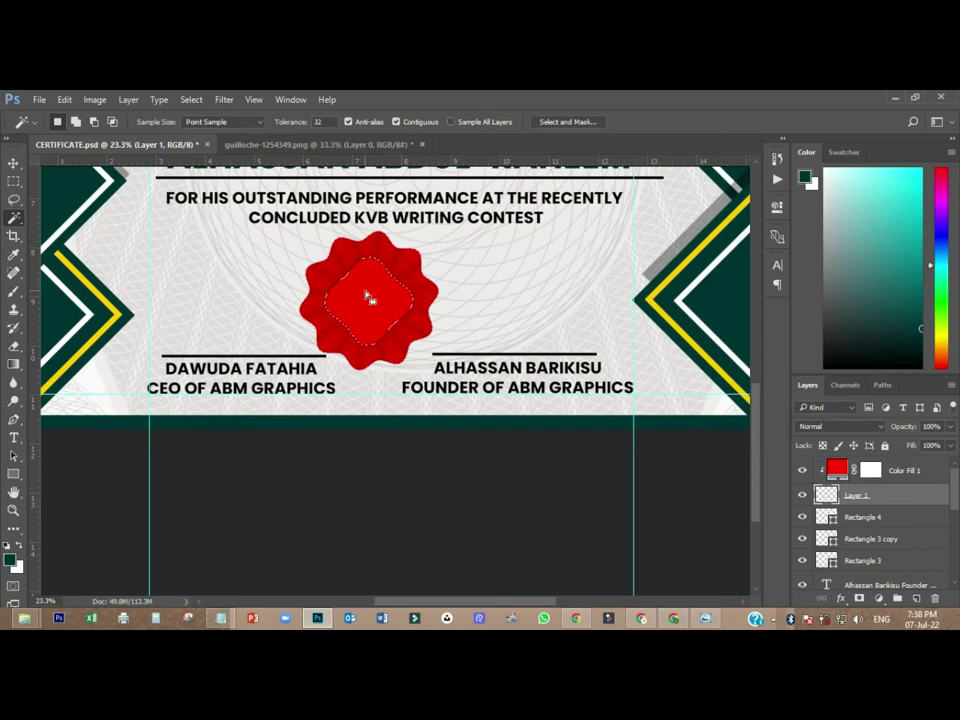
- Add a #ffffff Solid Color fill layer masked to the seal's centre
click(906, 469)
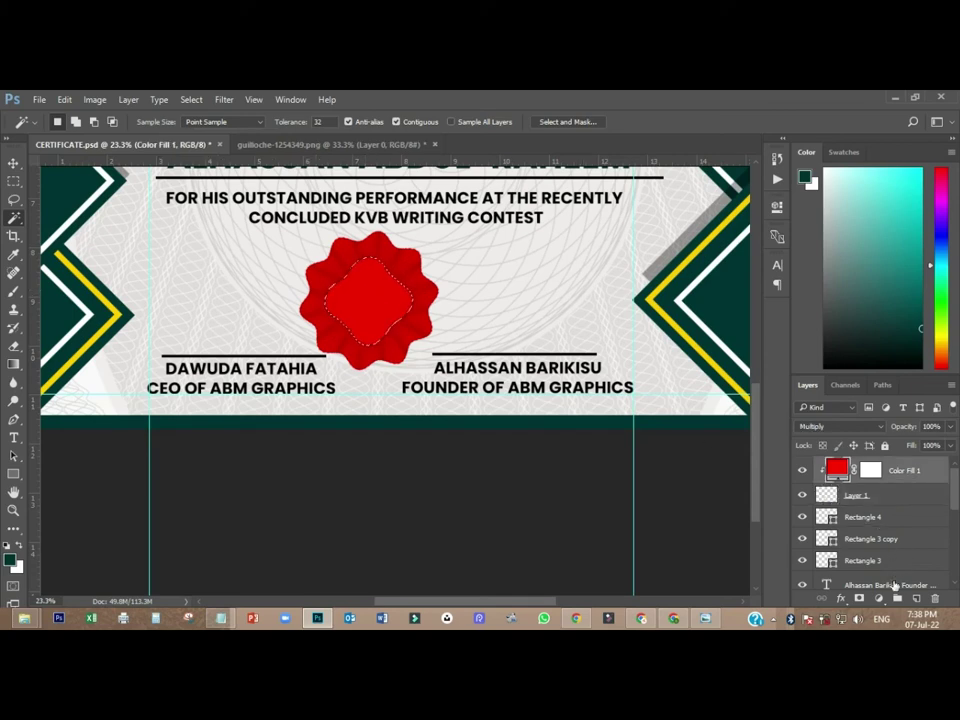
click(883, 598)
click(830, 291)
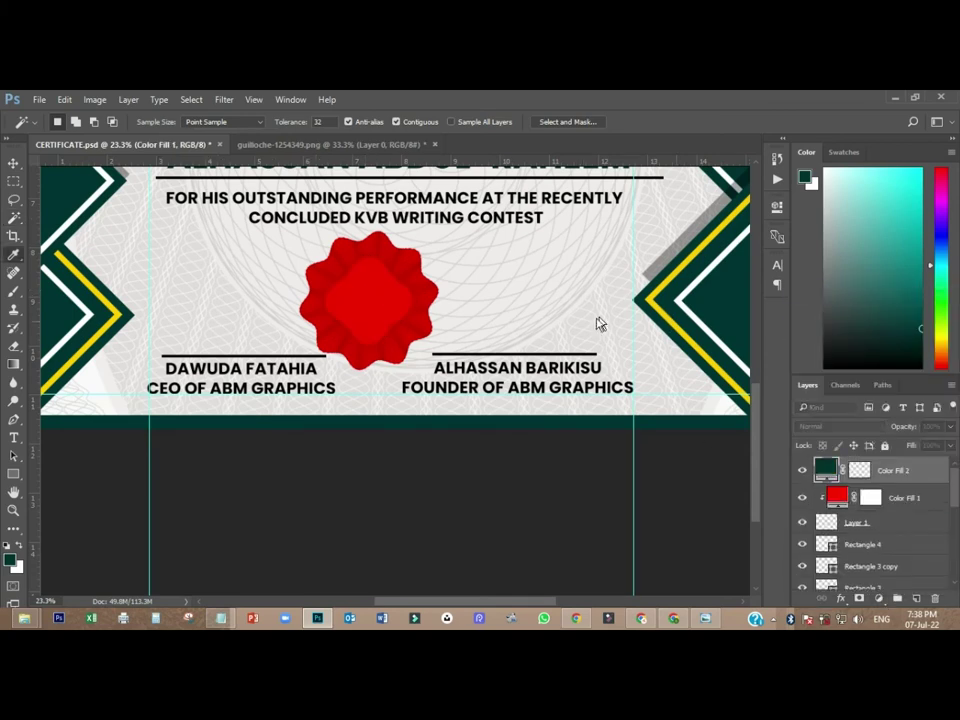
mouse_move(458, 289)
mouse_down()
mouse_move(465, 221)
mouse_move(478, 211)
mouse_up()
drag(493, 385, 506, 199)
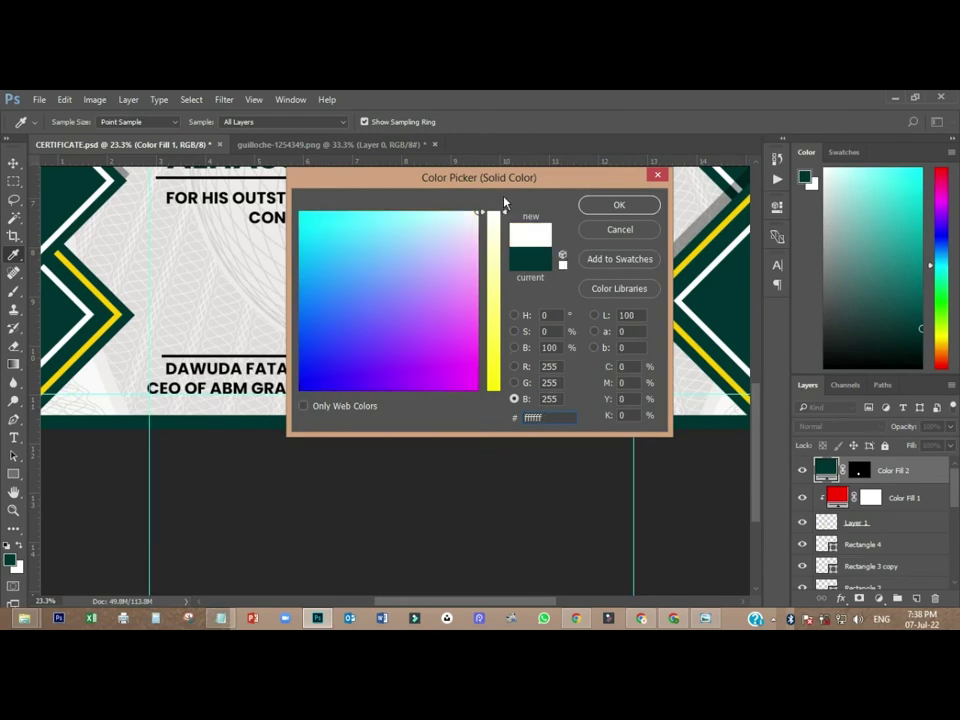
click(631, 207)
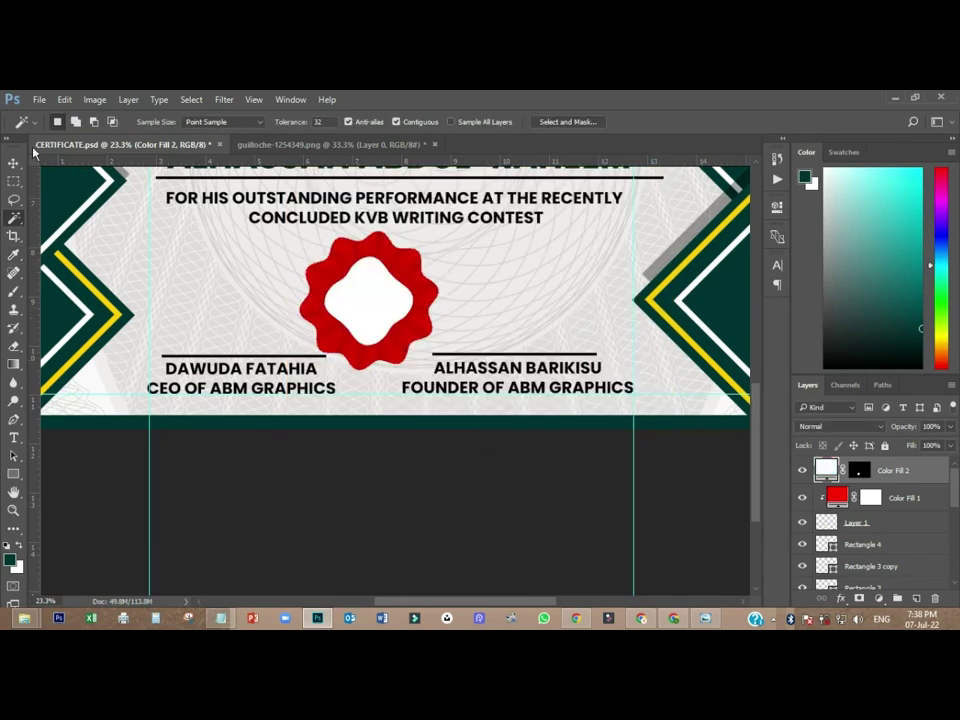
click(14, 163)
key(ctrl+0)
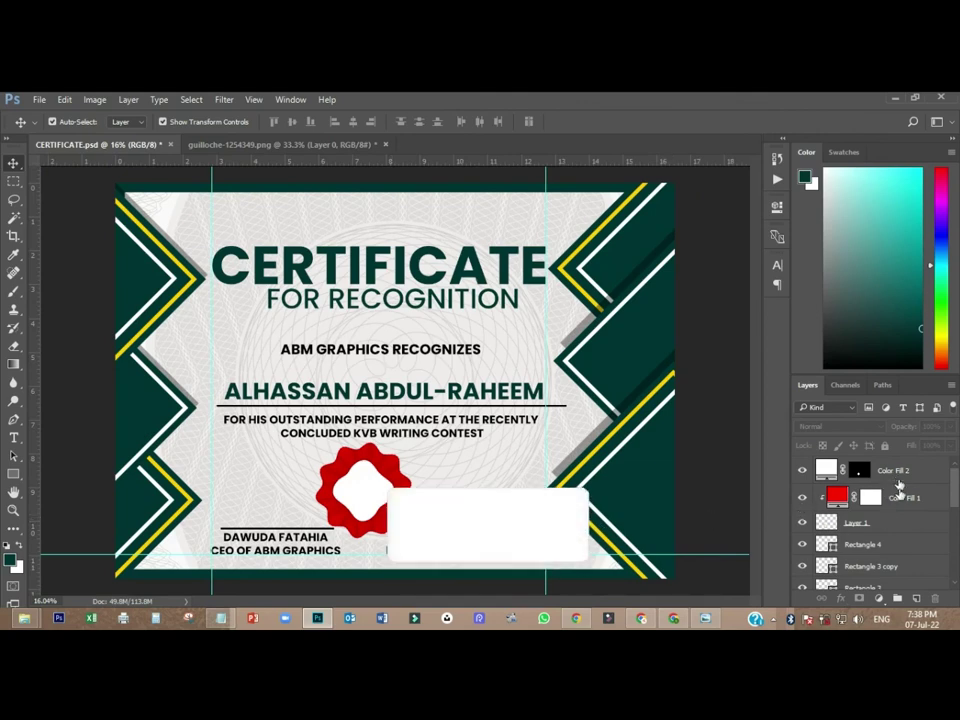
- Scale Color Fill 2 and Layer 1 to about 62.6% and move the seal slightly lower
click(893, 472)
shift+click(858, 522)
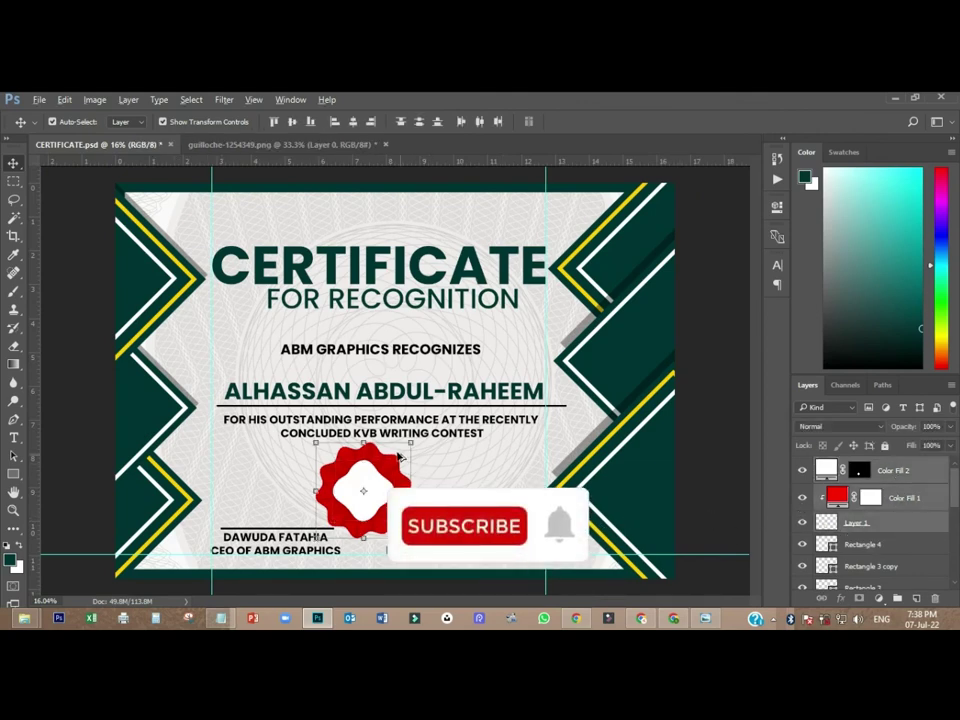
key(ctrl+t)
drag(410, 443, 398, 460)
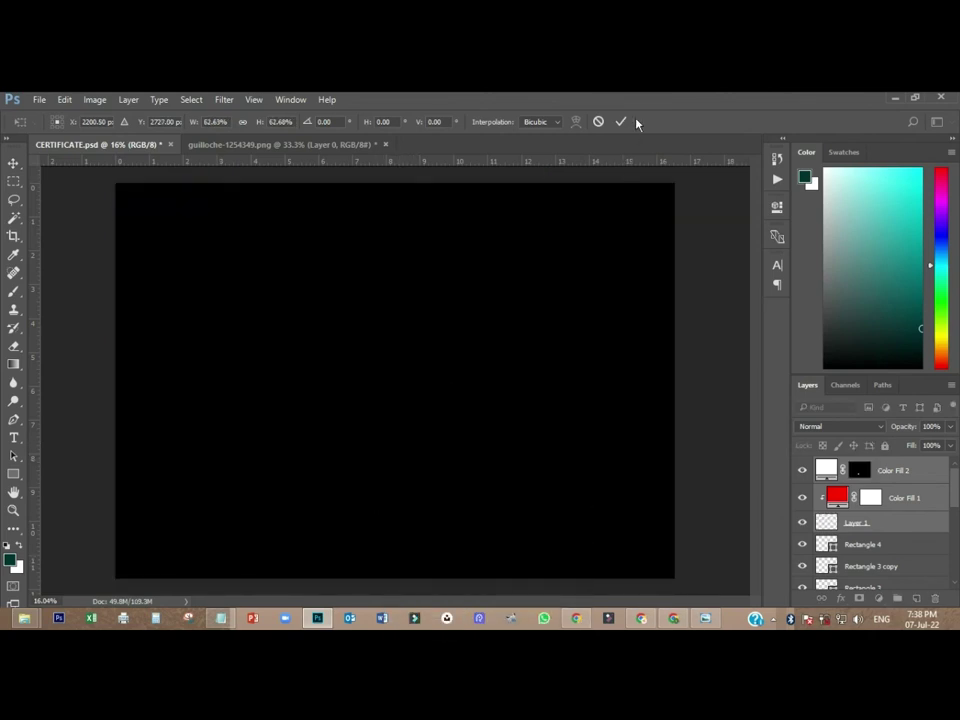
click(620, 122)
drag(380, 523, 381, 541)
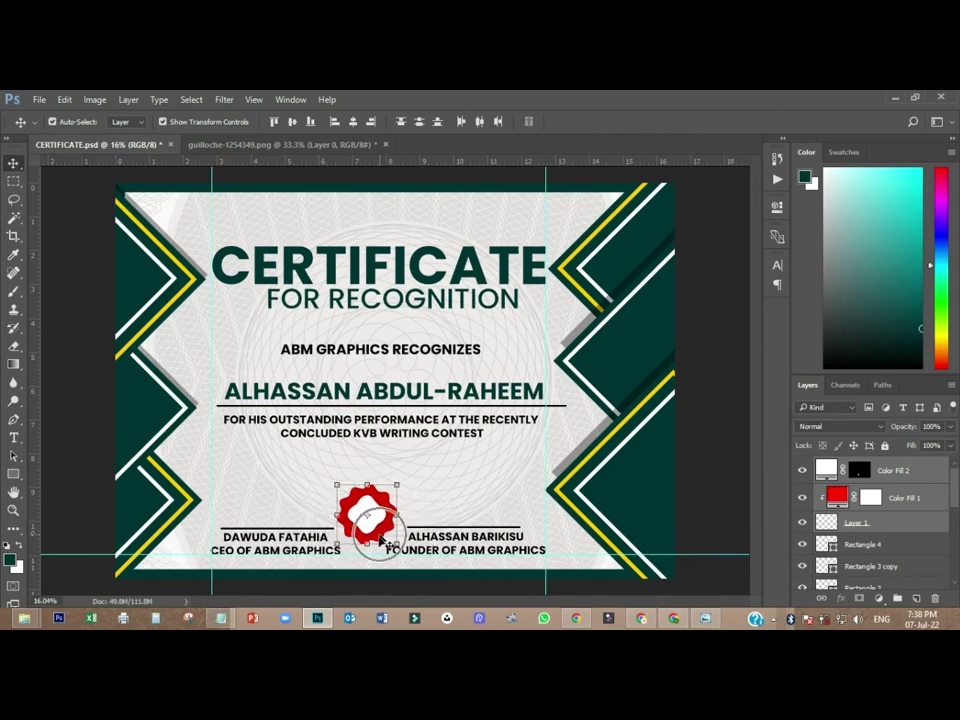
click(449, 561)
- Resize the FOUNDER OF ABM GRAPHICS title line to 18 pt
click(14, 437)
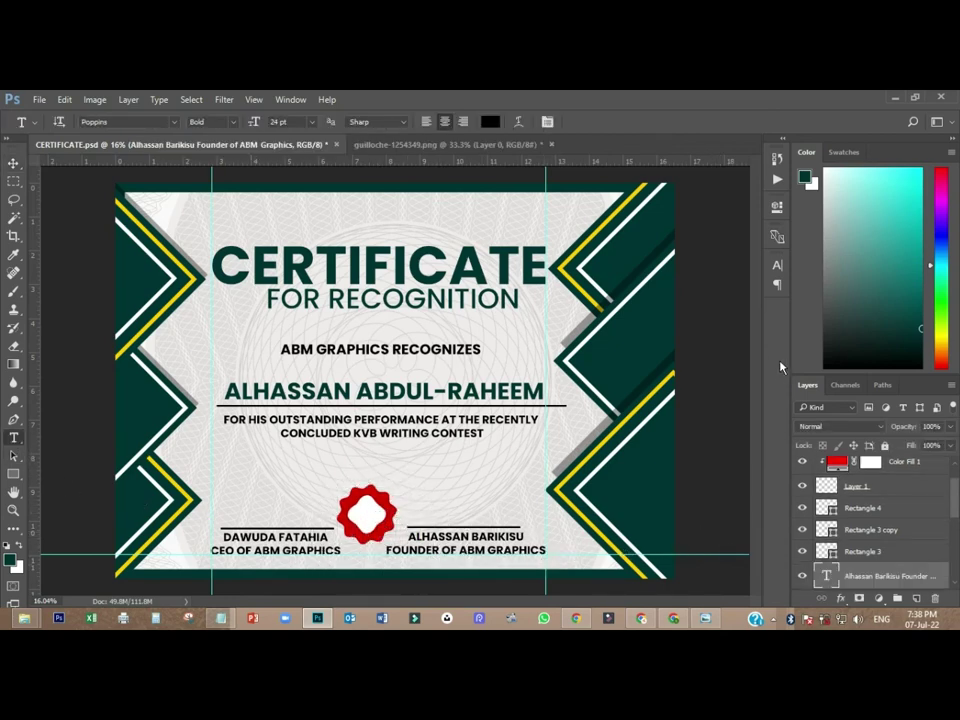
scroll(770, 368, up, 3)
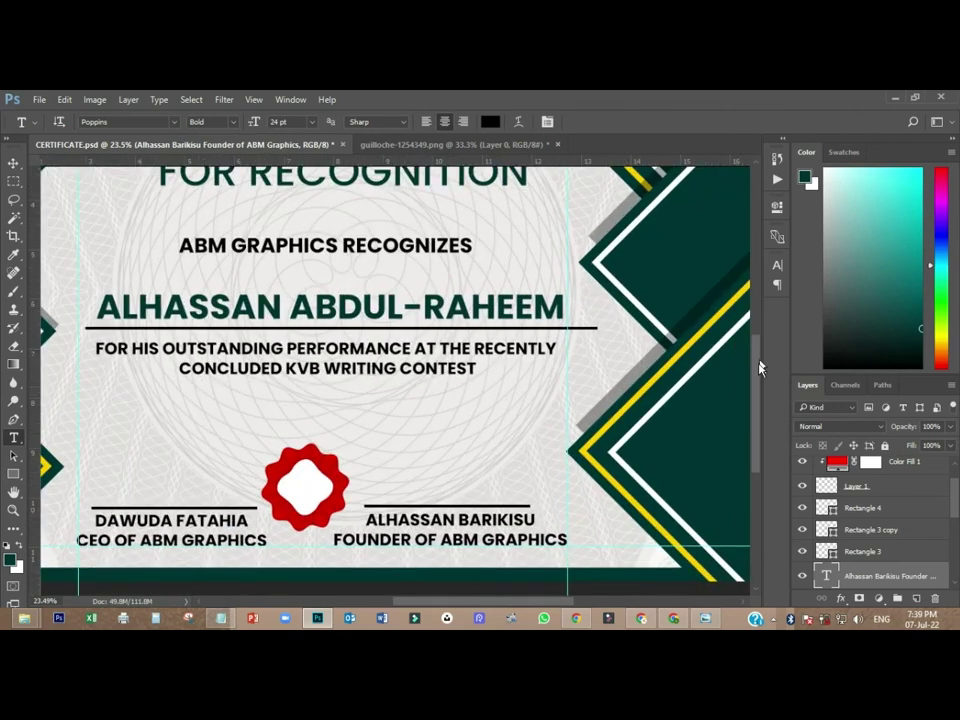
scroll(760, 368, down, 3)
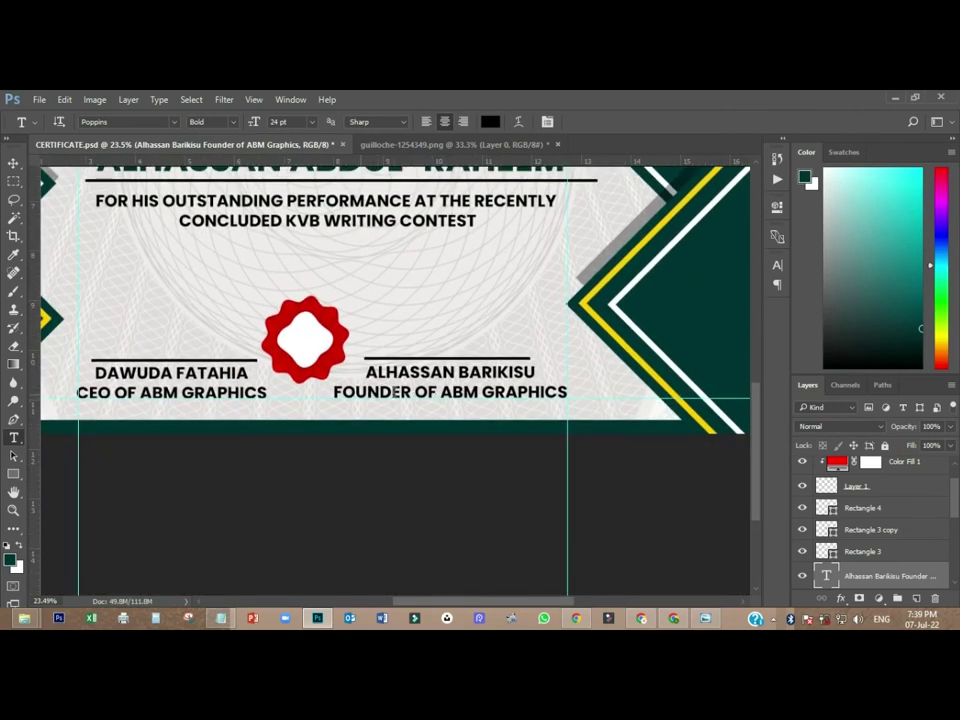
double_click(353, 390)
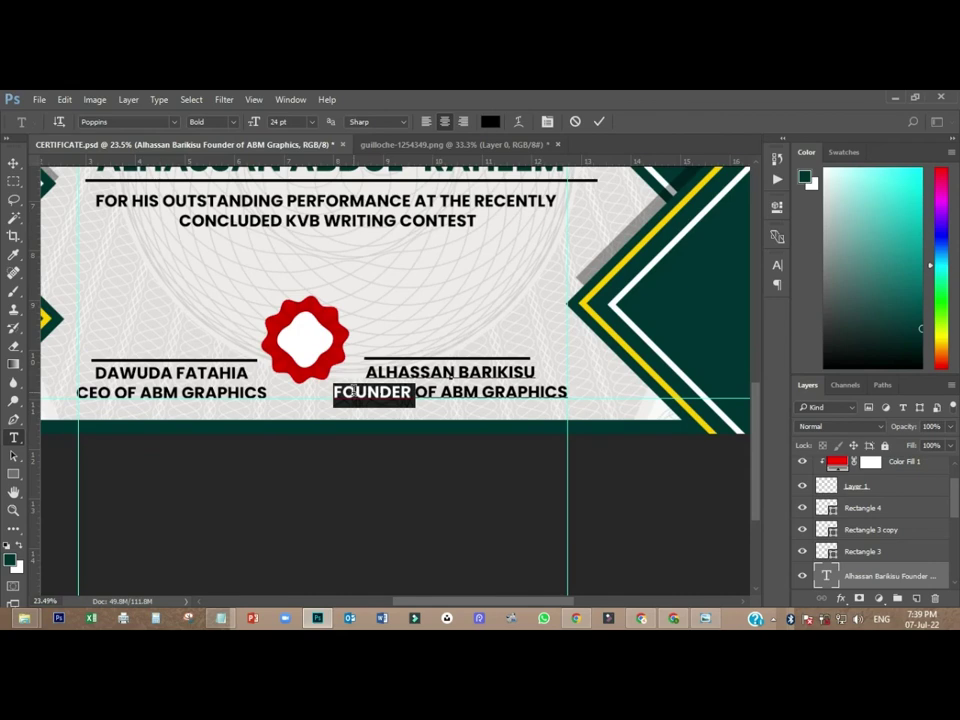
key(ctrl+a)
click(777, 265)
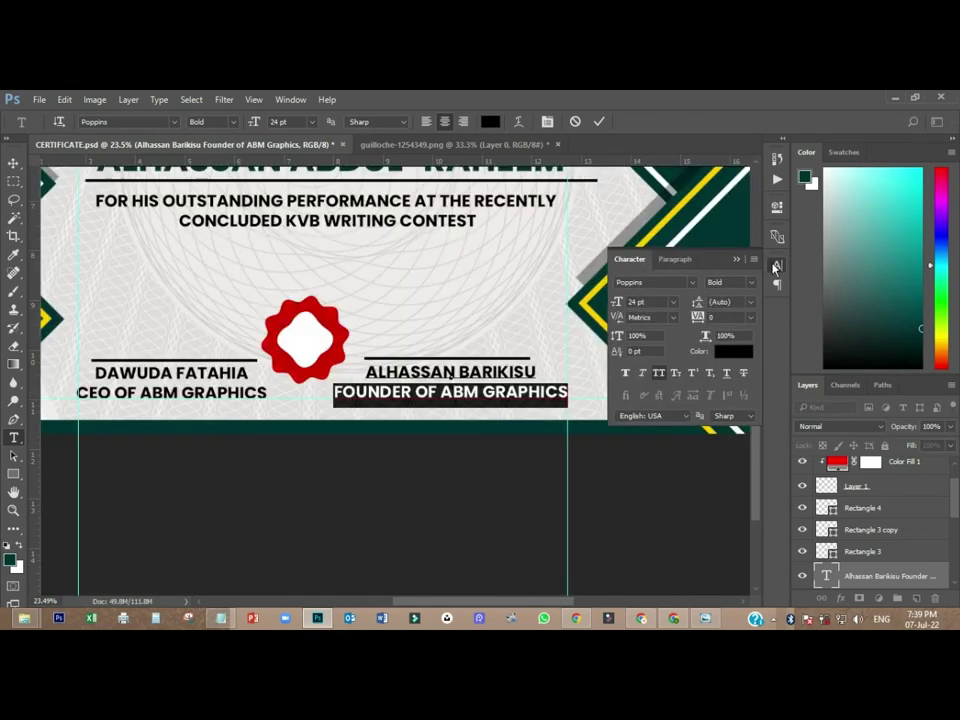
click(674, 302)
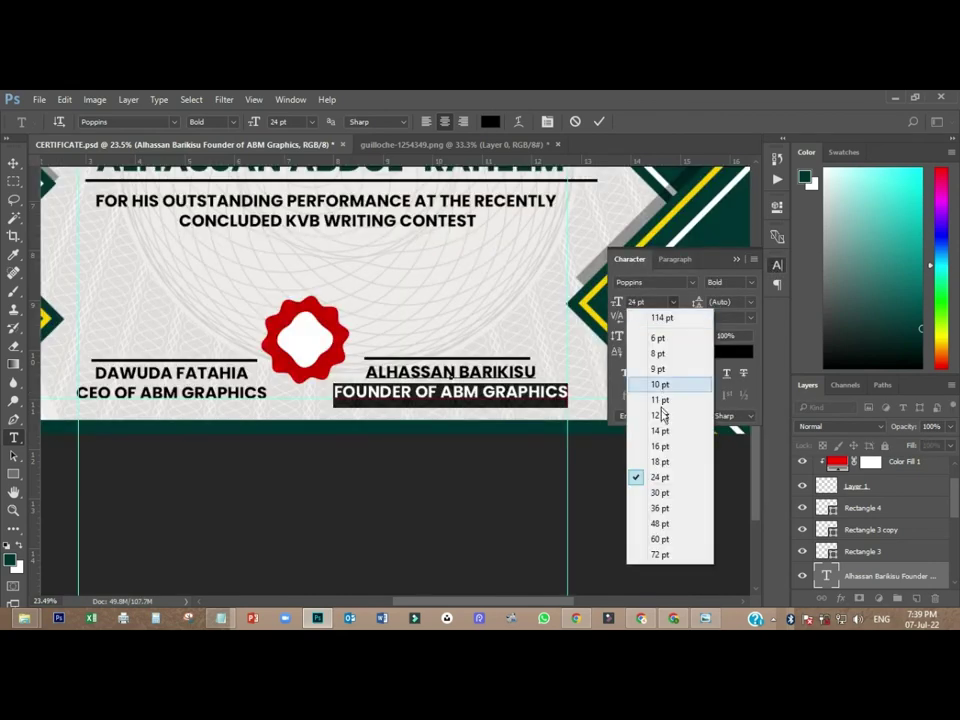
click(659, 461)
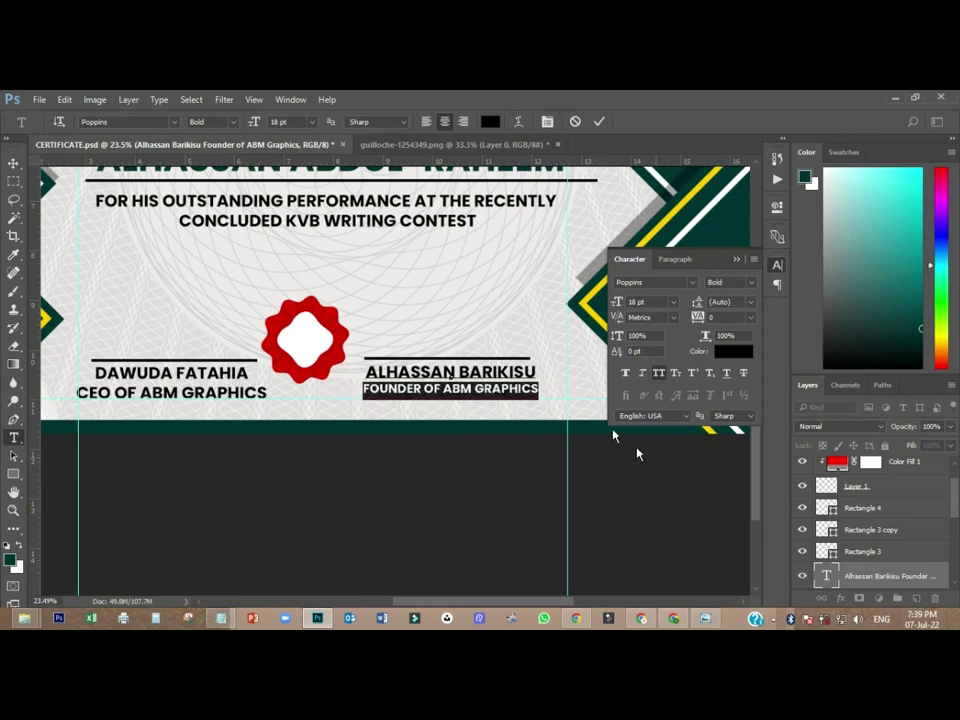
click(598, 122)
- Resize the CEO OF ABM GRAPHICS title line to a matching 18 pt
click(172, 374)
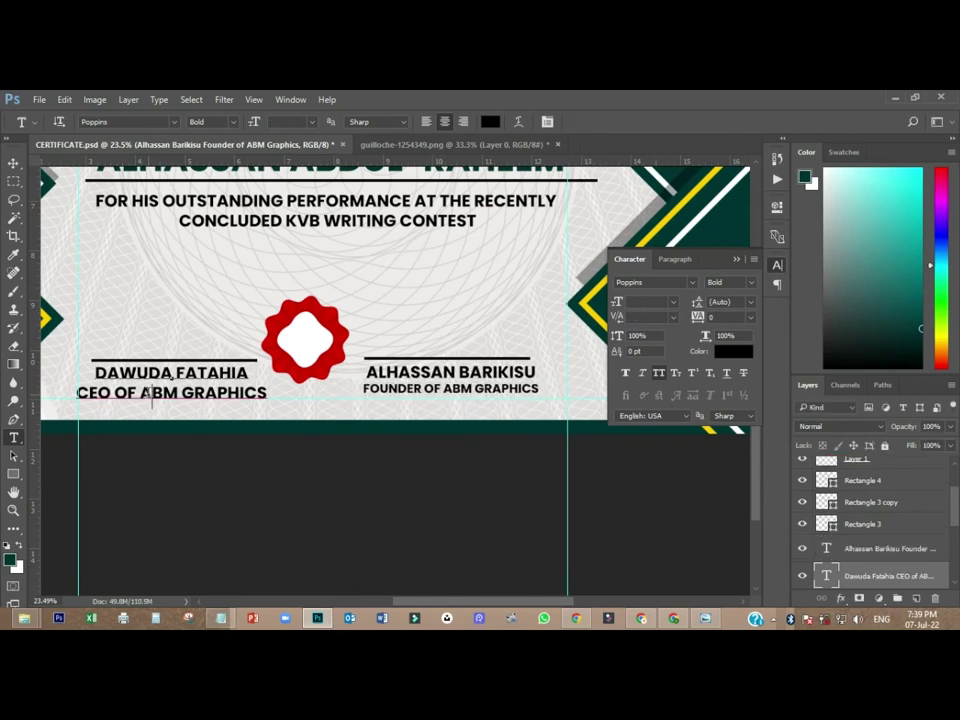
double_click(160, 393)
triple_click(147, 393)
click(672, 302)
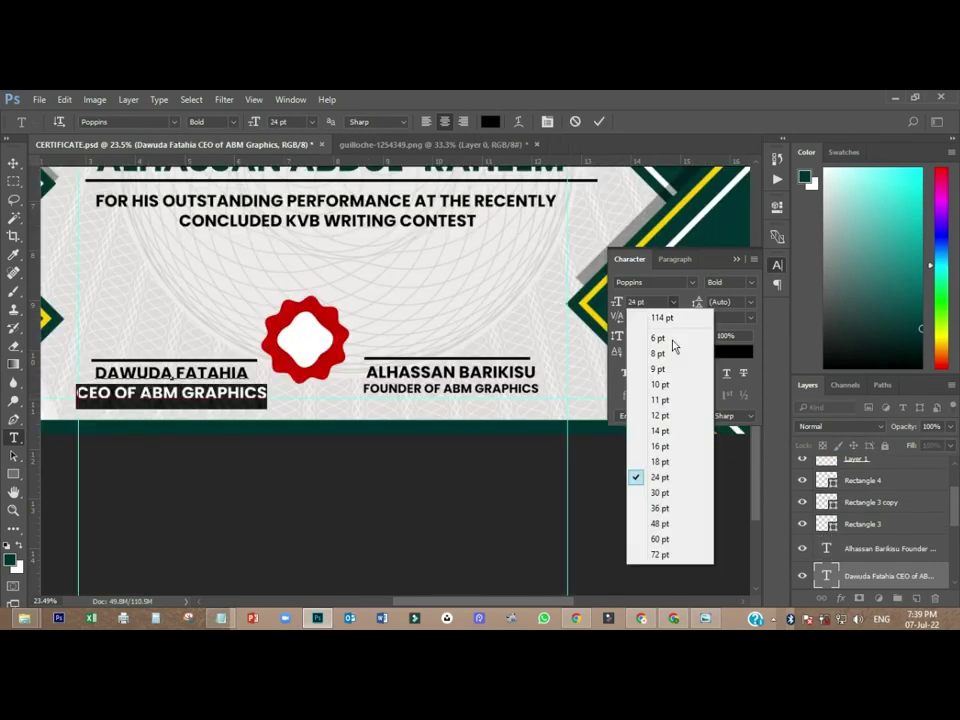
click(652, 445)
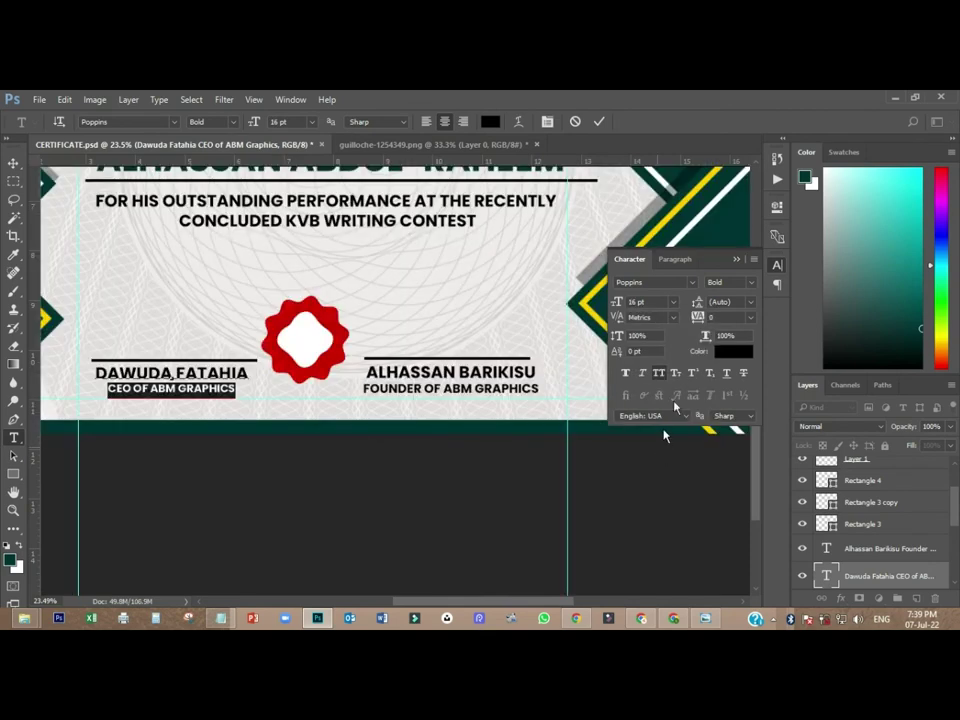
click(673, 302)
click(659, 462)
click(600, 121)
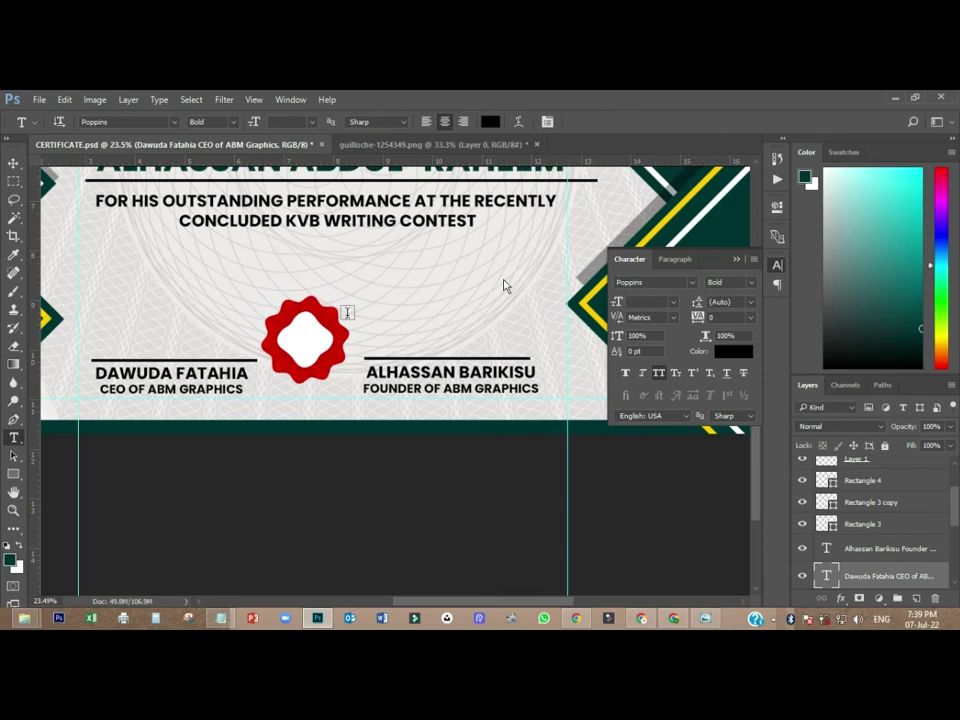
- Deselect the signature text, close the Character panel and fit the certificate on screen
key(v)
click(405, 524)
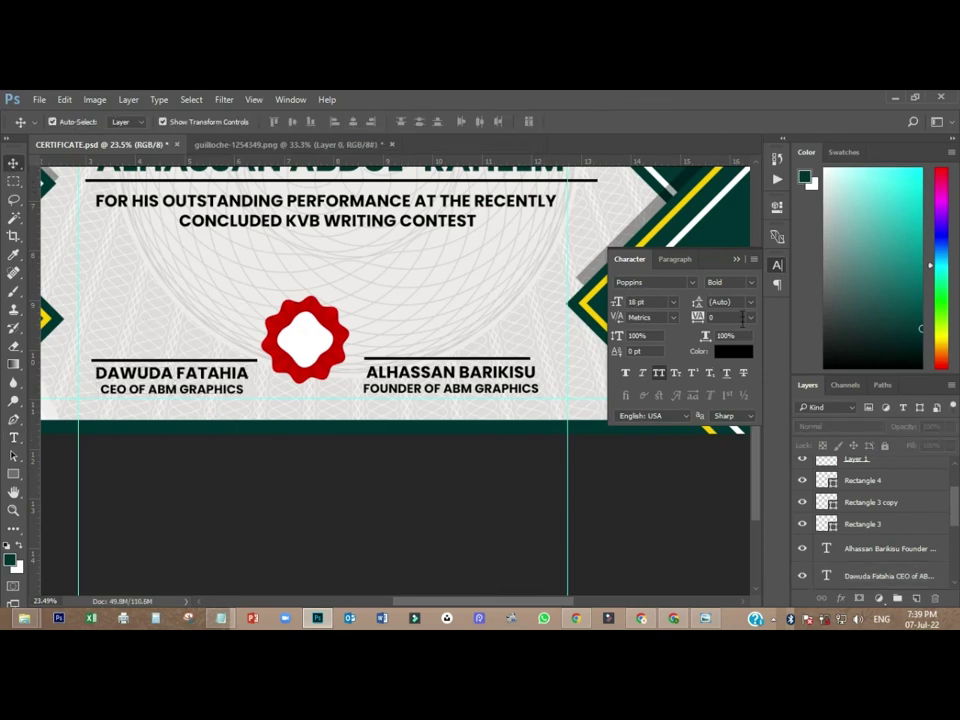
click(776, 266)
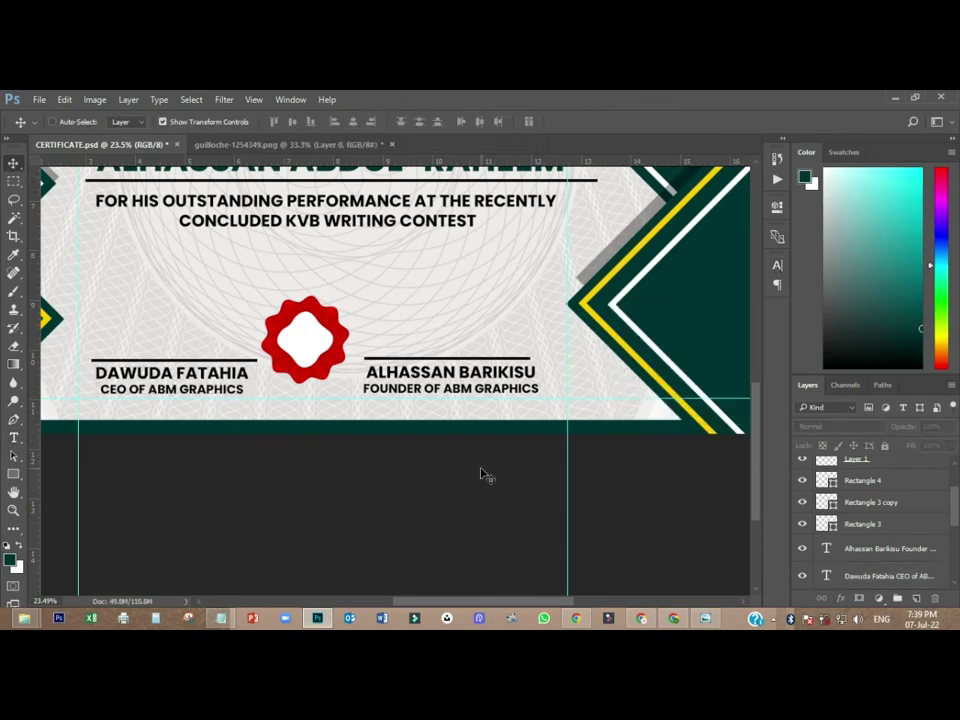
key(ctrl+0)
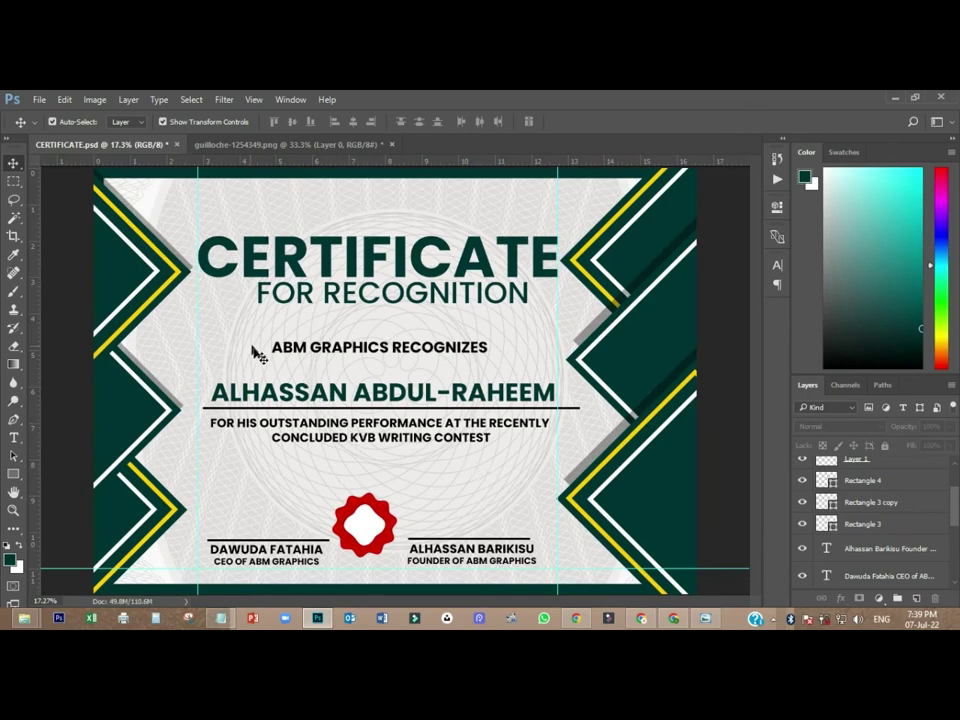
- Save CERTIFICATE.psd, clear all guides, and select the CERTIFICATE heading
key(ctrl+s)
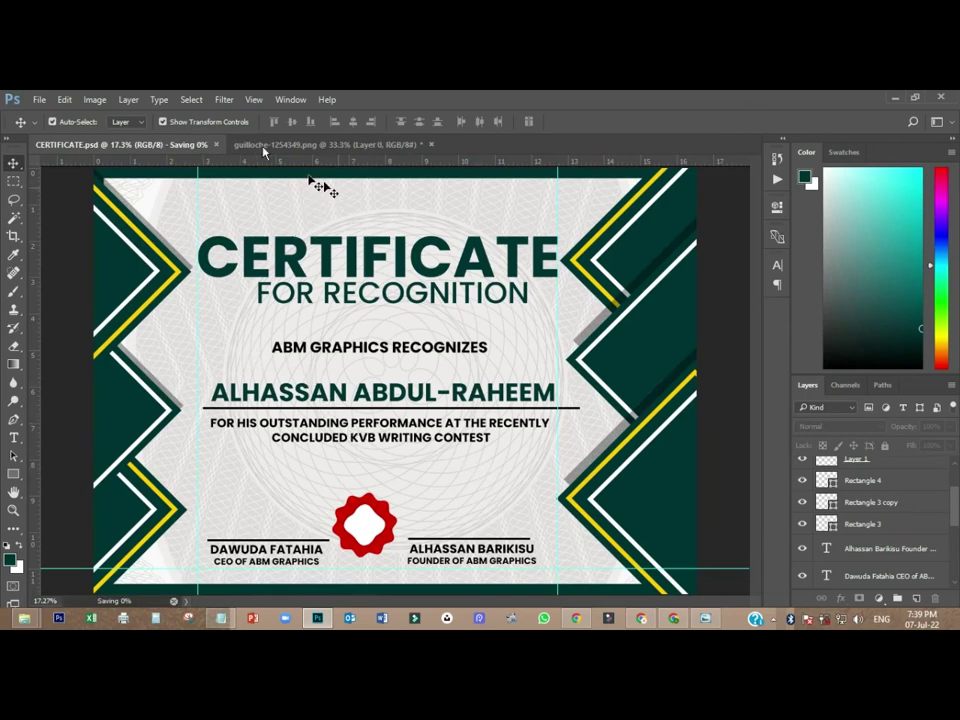
click(254, 99)
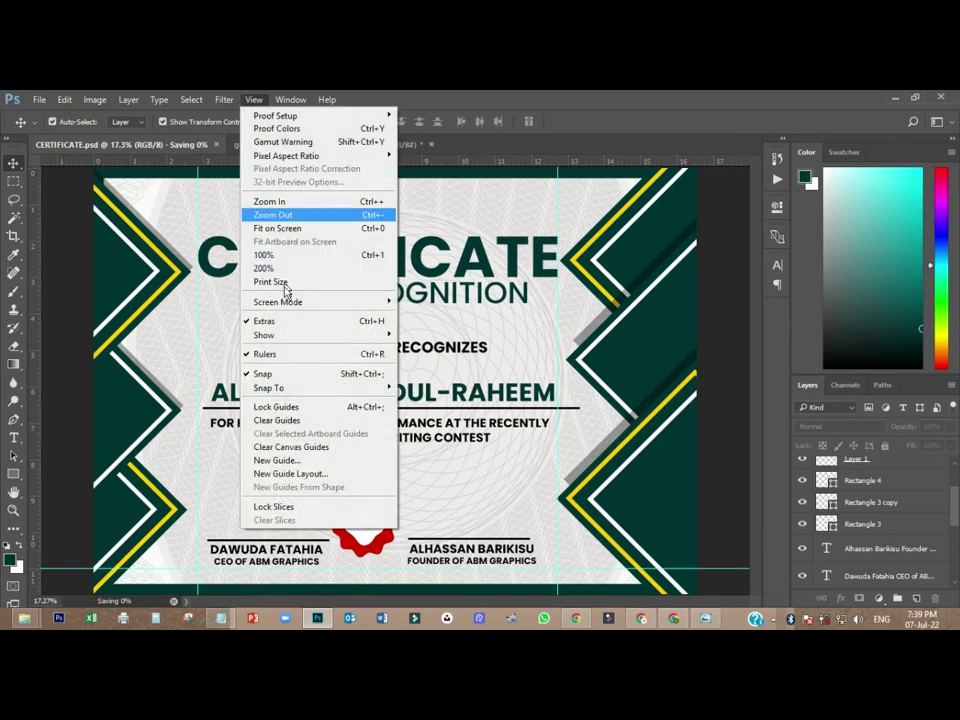
click(280, 420)
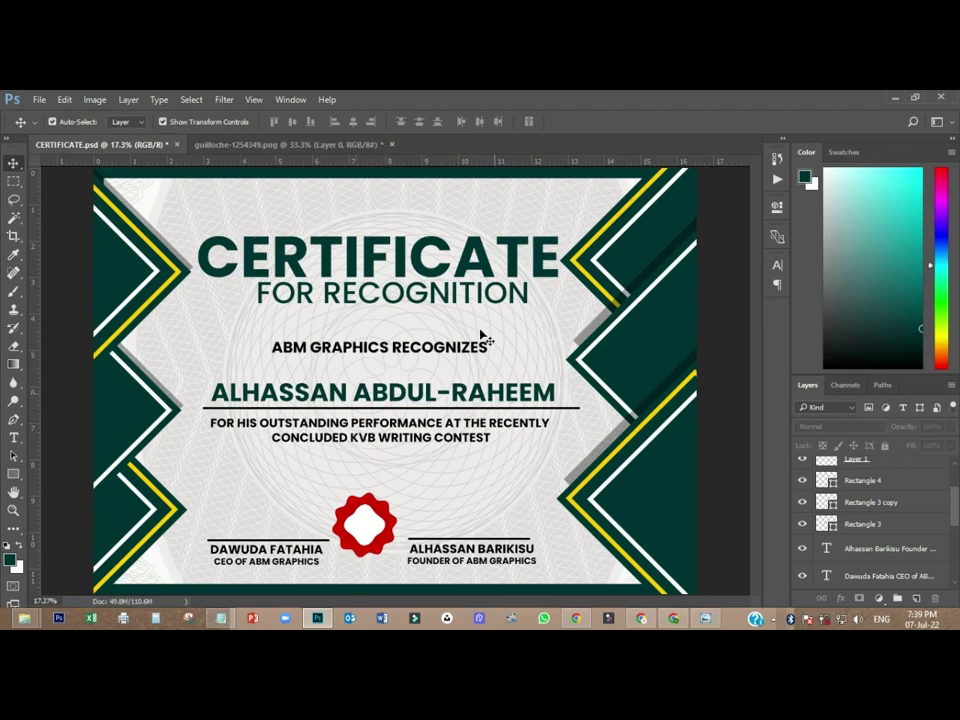
click(474, 258)
- Nudge the CERTIFICATE heading up and colour the FOR RECOGNITION subtitle black
drag(474, 258, 475, 253)
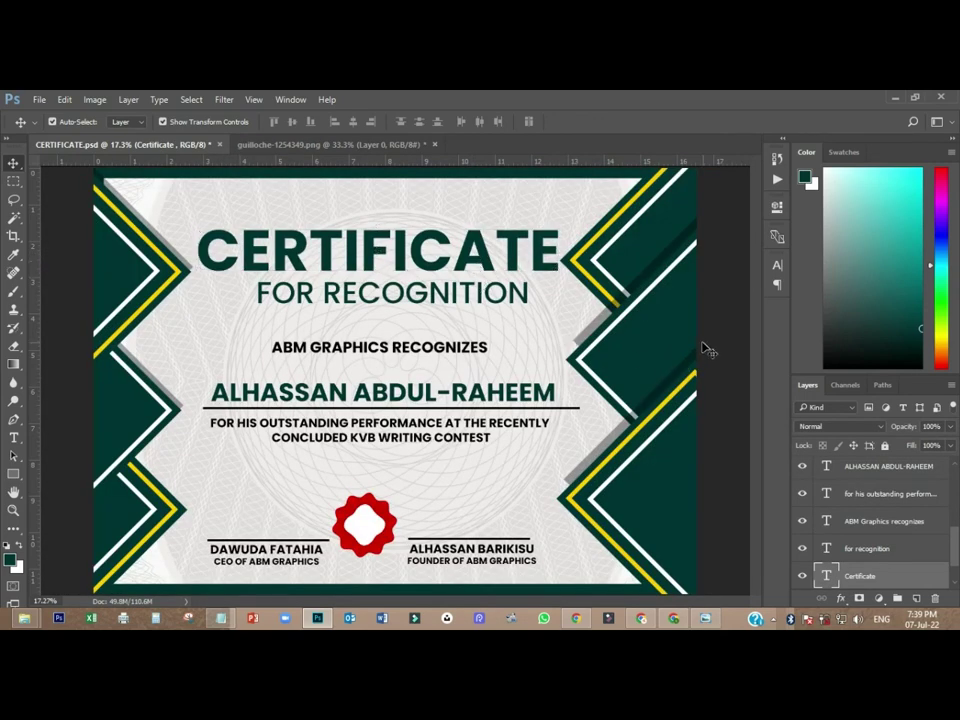
click(498, 293)
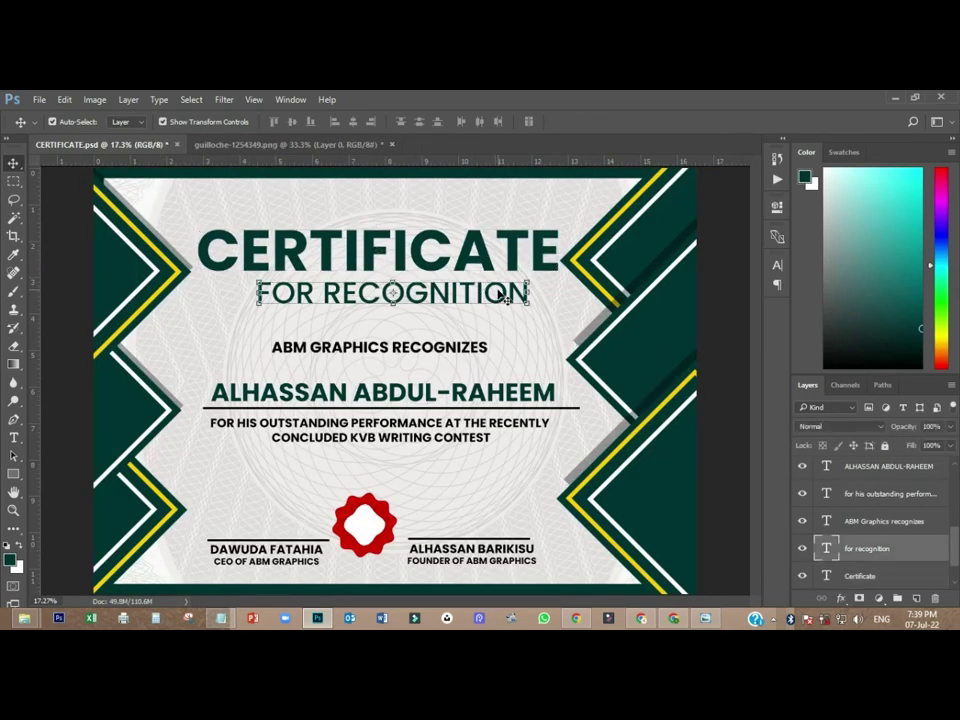
click(776, 266)
click(733, 351)
click(333, 390)
drag(333, 390, 299, 391)
drag(499, 357, 499, 399)
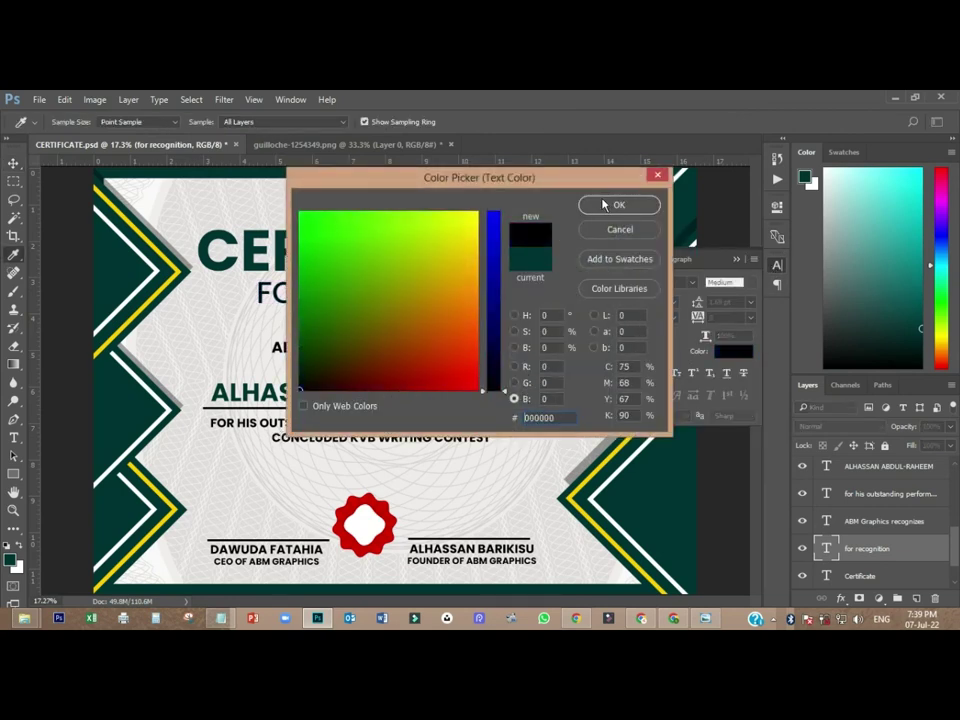
click(605, 205)
click(779, 268)
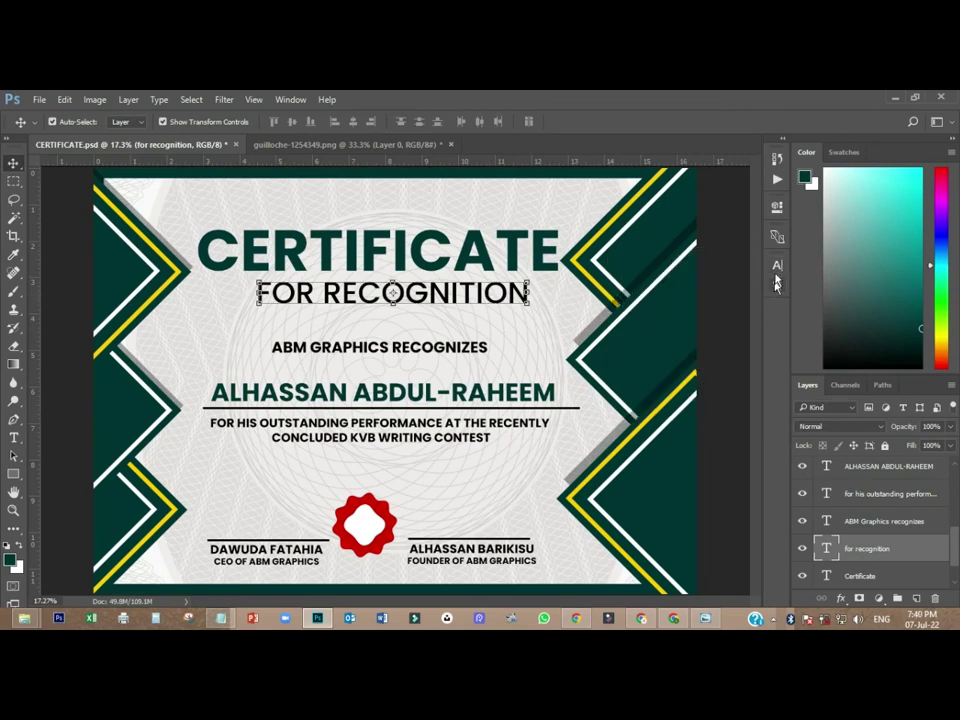
- Give FOR RECOGNITION auto leading, 48 pt size and 200 letter tracking
click(777, 266)
click(750, 301)
click(742, 317)
click(673, 301)
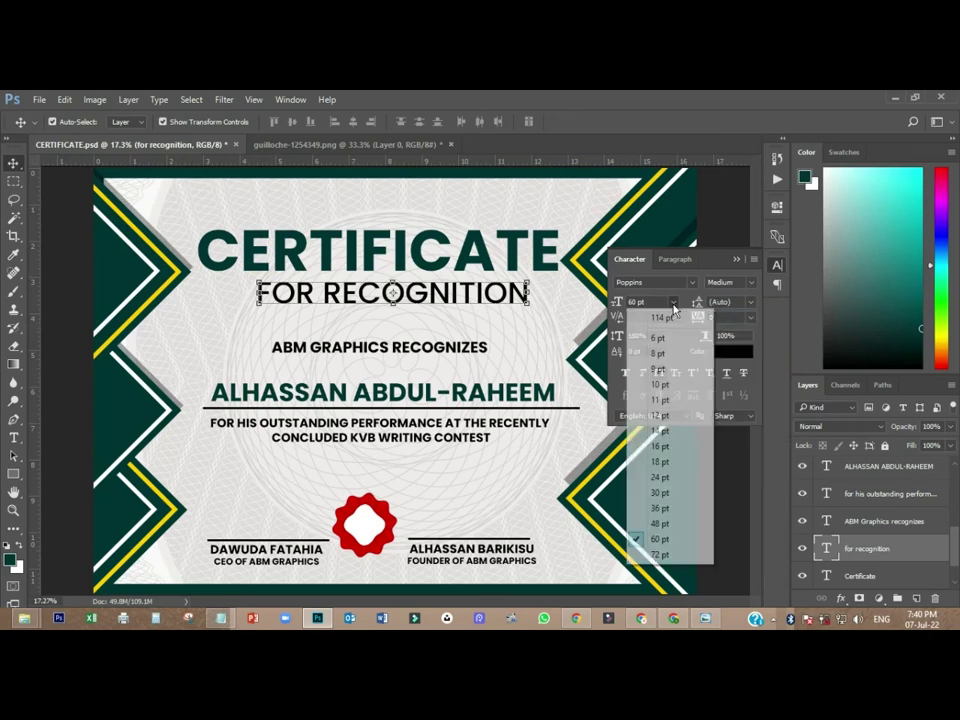
click(655, 523)
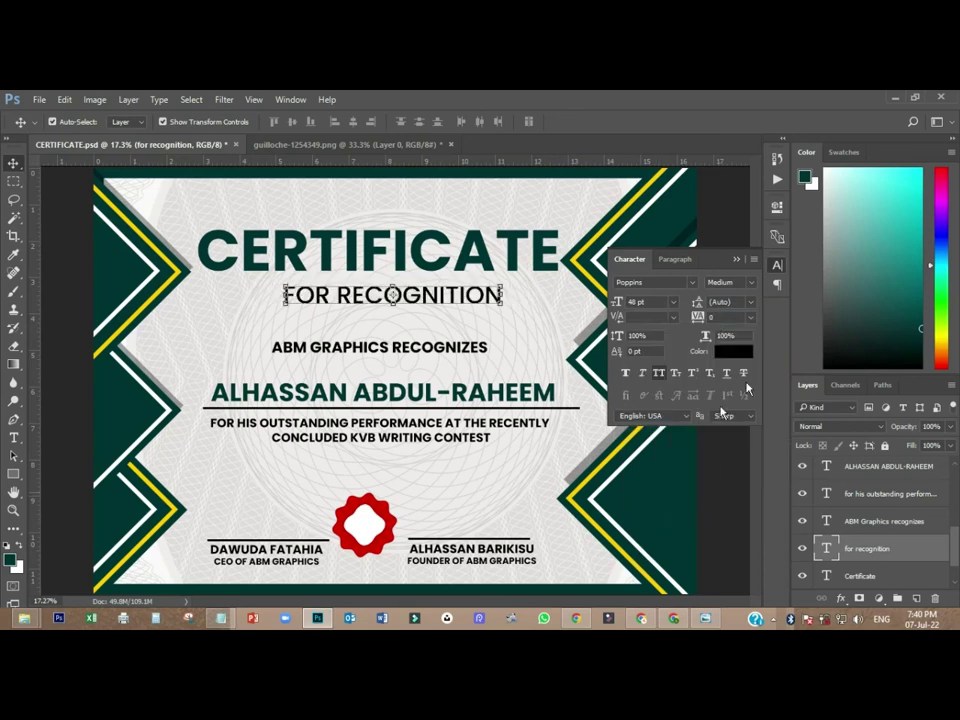
click(750, 317)
click(745, 529)
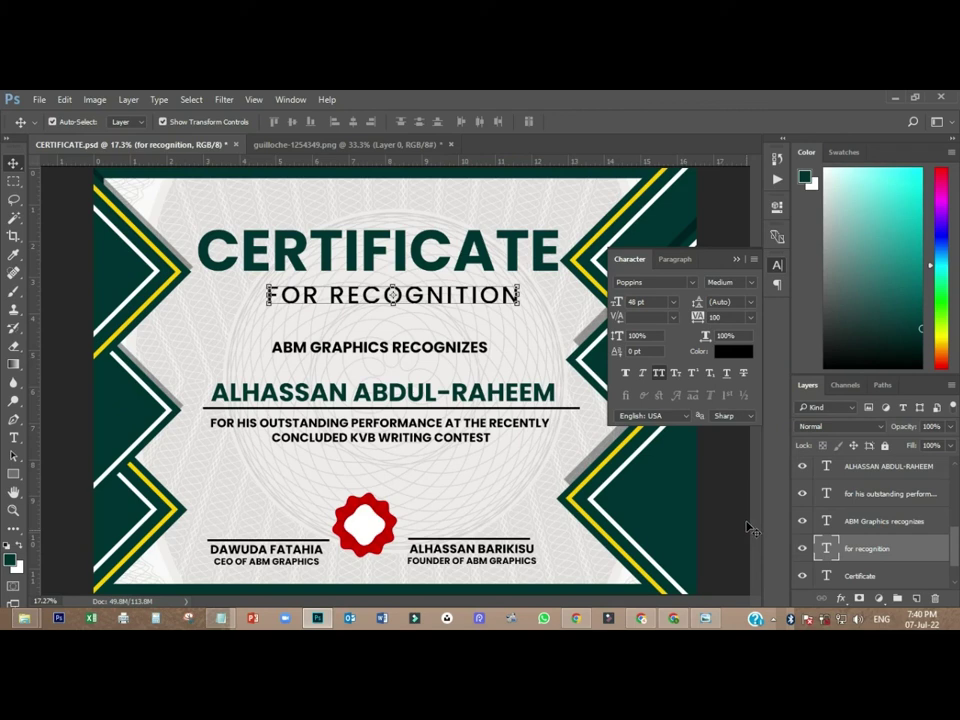
click(750, 317)
click(740, 545)
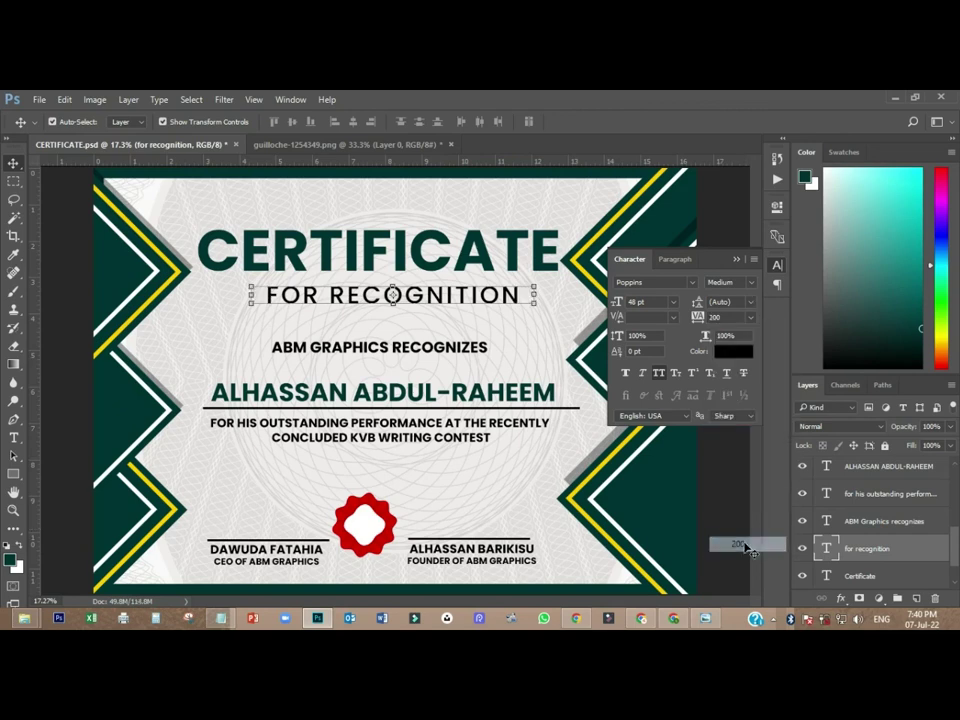
click(75, 289)
mouse_move(428, 306)
mouse_down()
mouse_move(436, 292)
mouse_move(442, 302)
mouse_up()
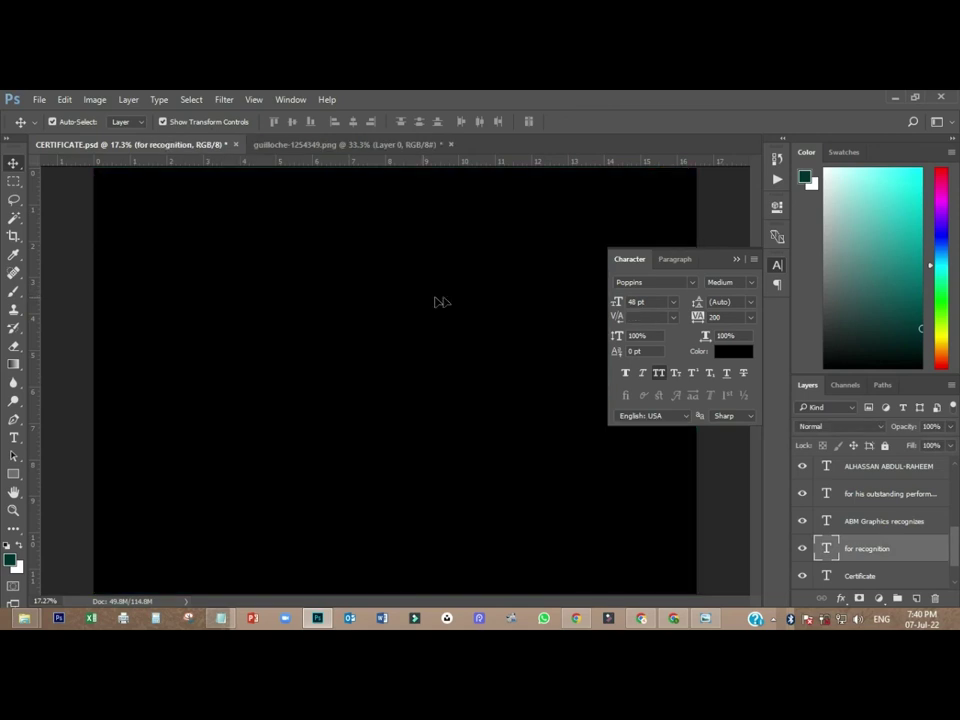
click(777, 266)
- Save the finished certificate and show the Golden Ace awards flyer in Windows Photo Viewer
click(555, 301)
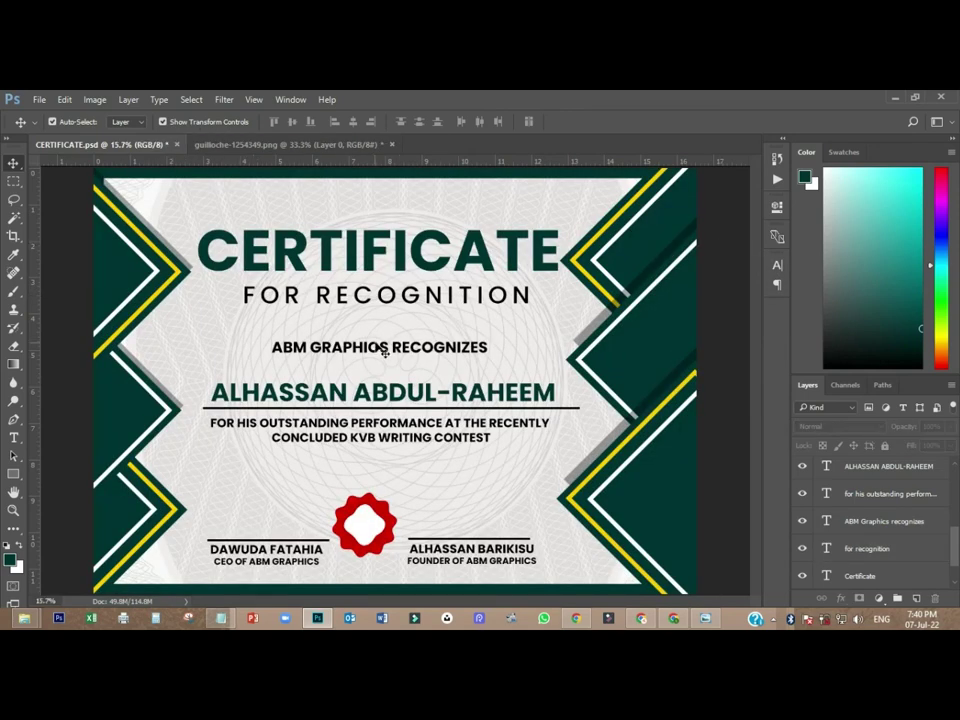
scroll(392, 367, down, 2)
scroll(423, 432, up, 1)
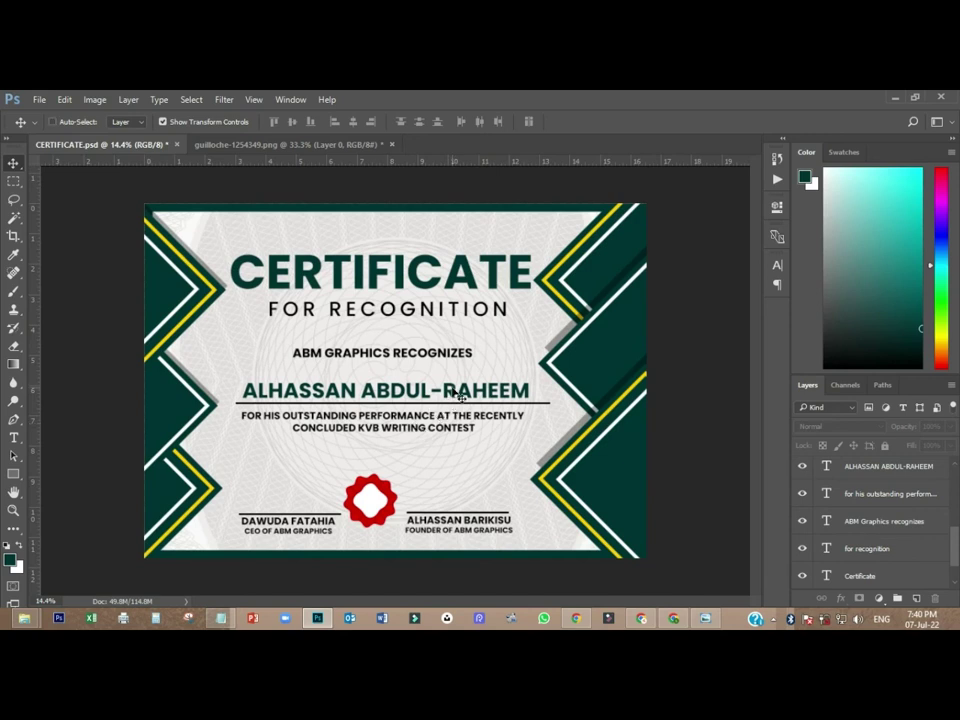
key(ctrl+s)
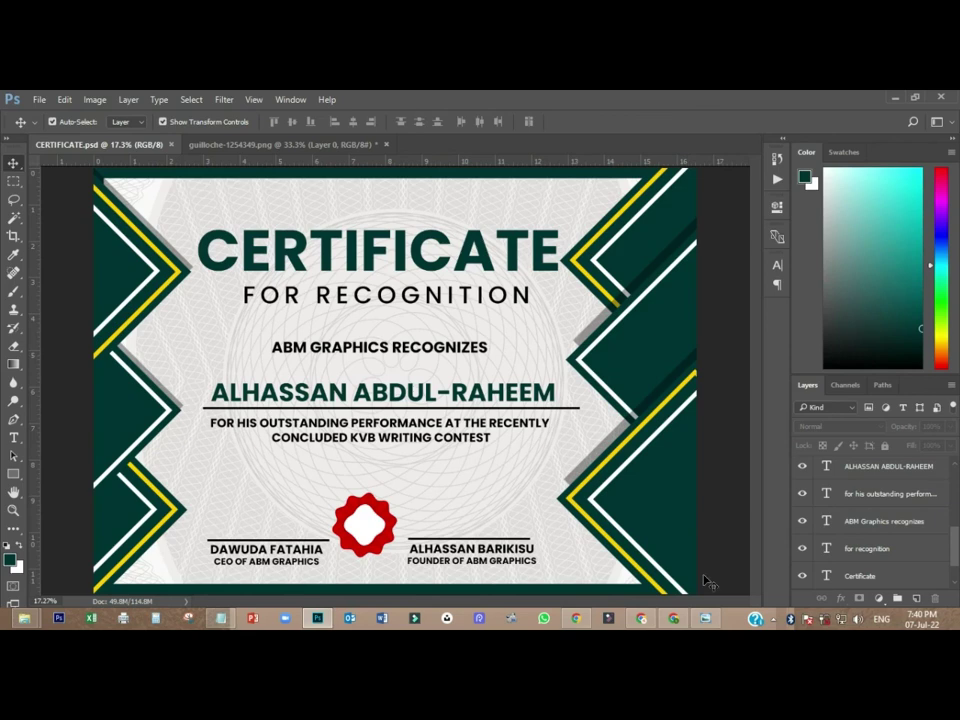
click(703, 619)
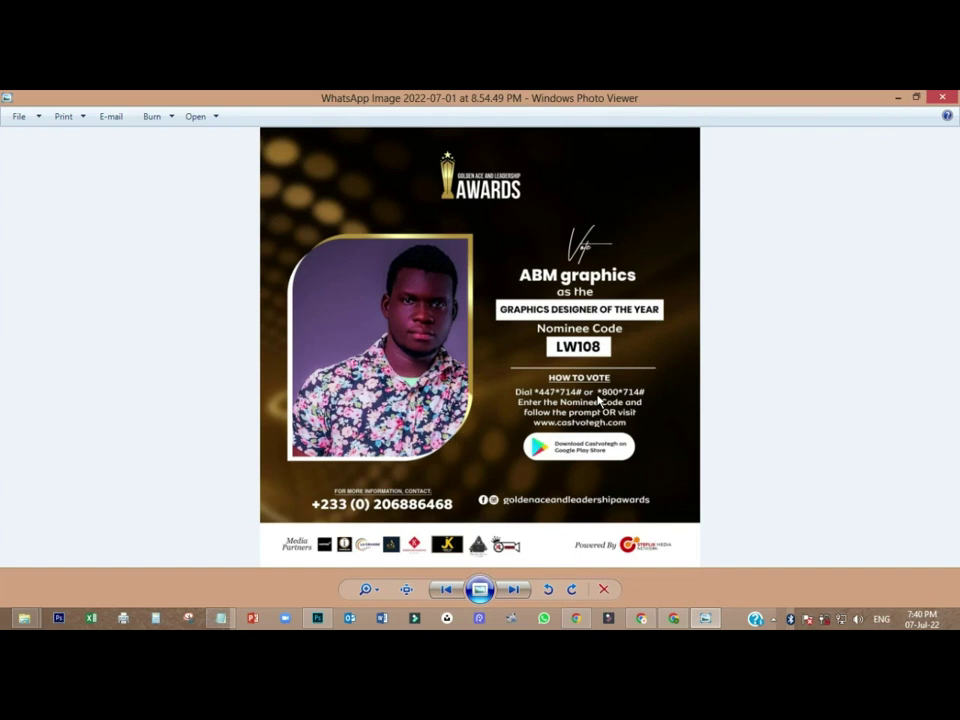
- Reveal the hidden notification-area icons from the taskbar tray
click(773, 619)
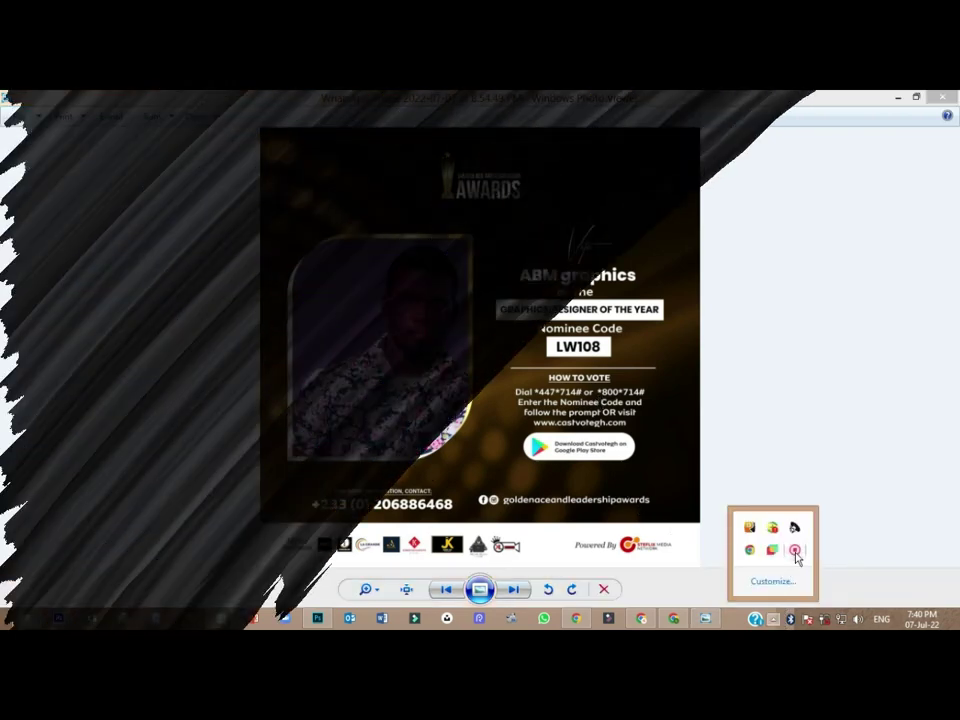